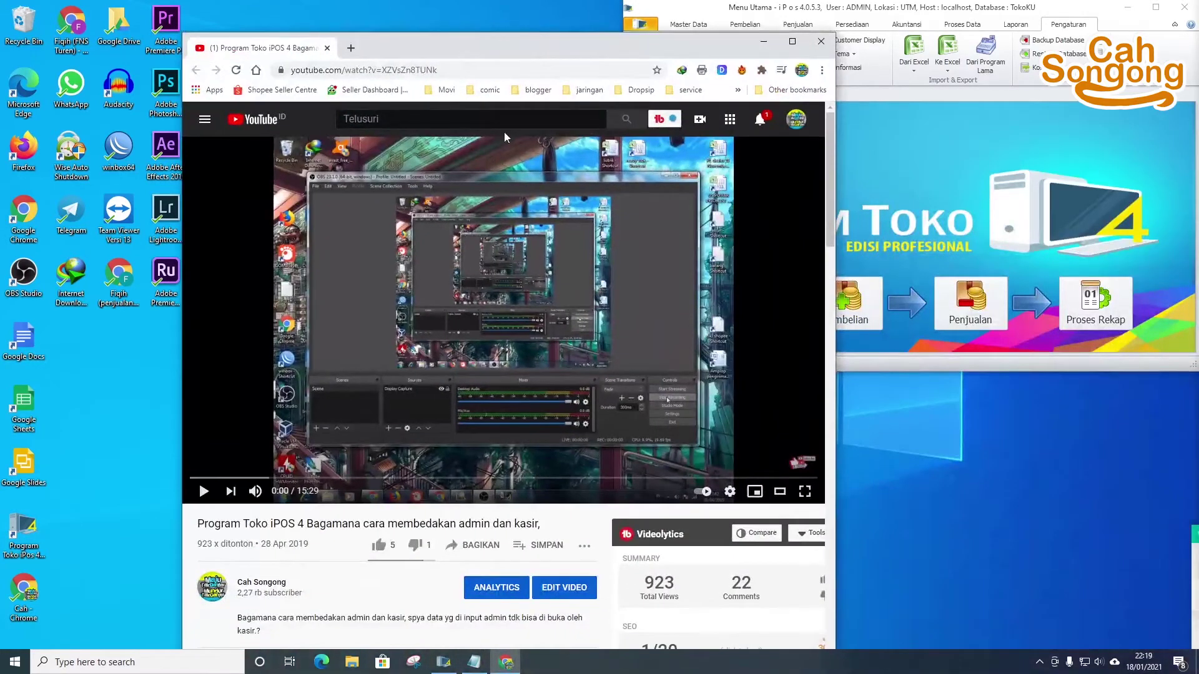
# - Reposition the YouTube window and start playing the iPOS tutorial video
pyautogui.moveTo(539, 36)
pyautogui.mouseDown()
pyautogui.moveTo(609, 43)
pyautogui.moveTo(550, 15)
pyautogui.mouseUp()
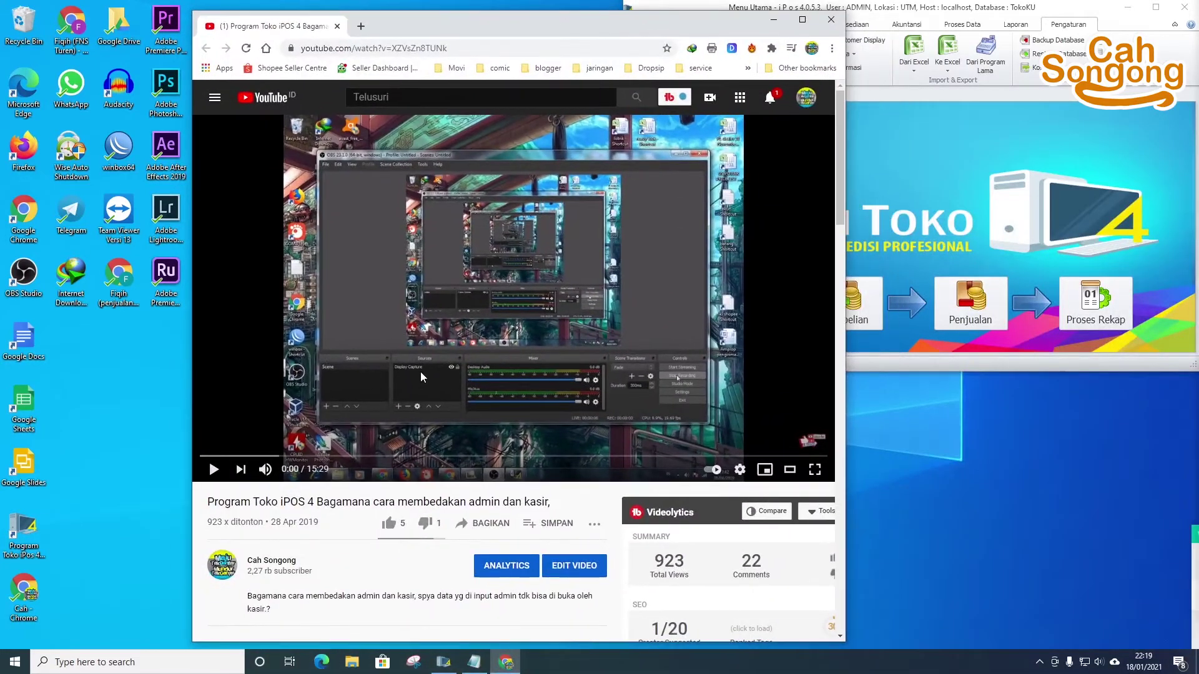
pyautogui.scroll(-7, 339, 416)
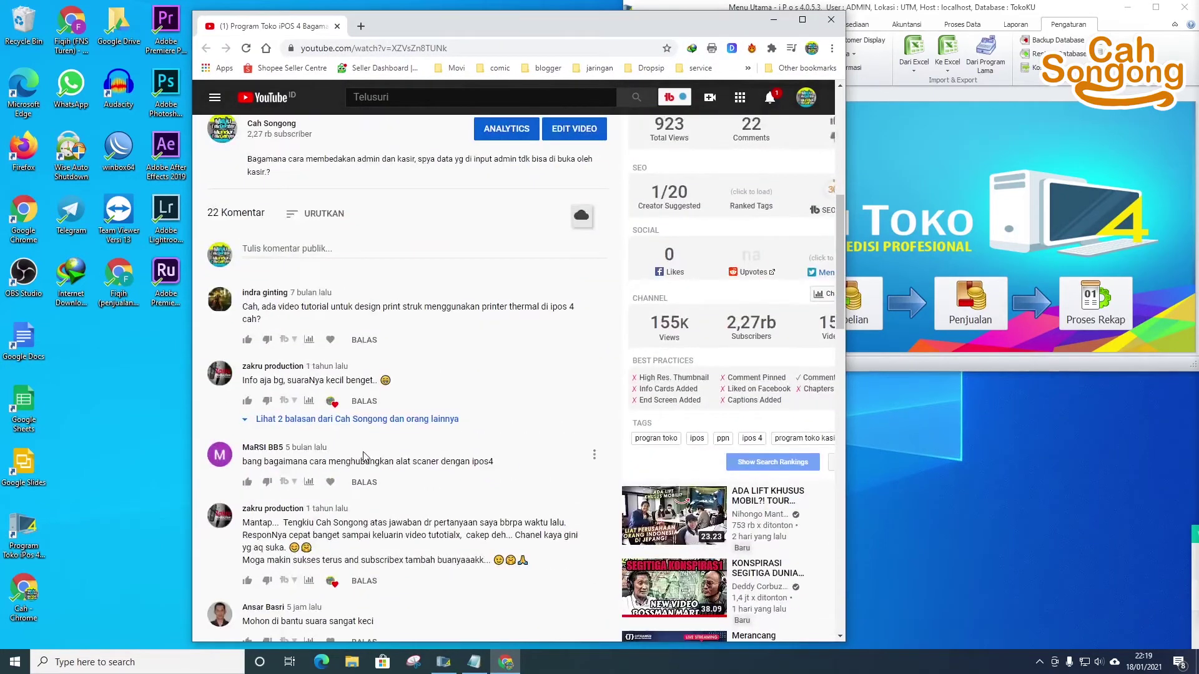
pyautogui.scroll(7, 364, 456)
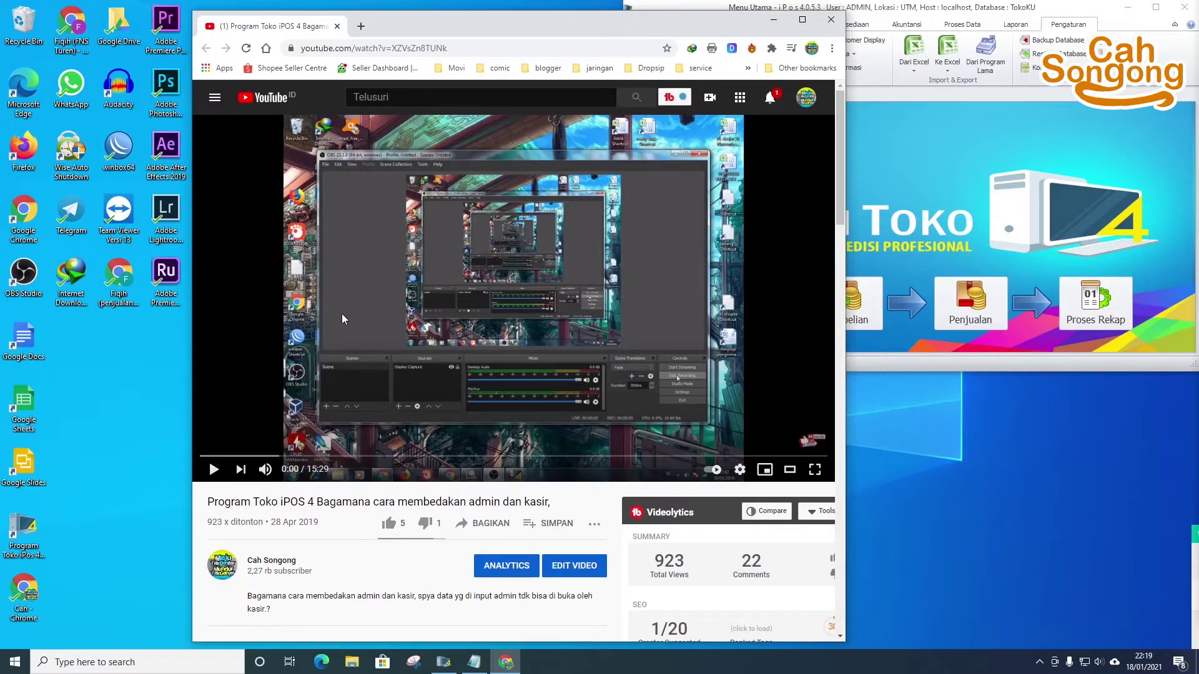
pyautogui.click(212, 469)
# - Raise the speaker volume to 57, then close the Chrome window
pyautogui.click(1100, 662)
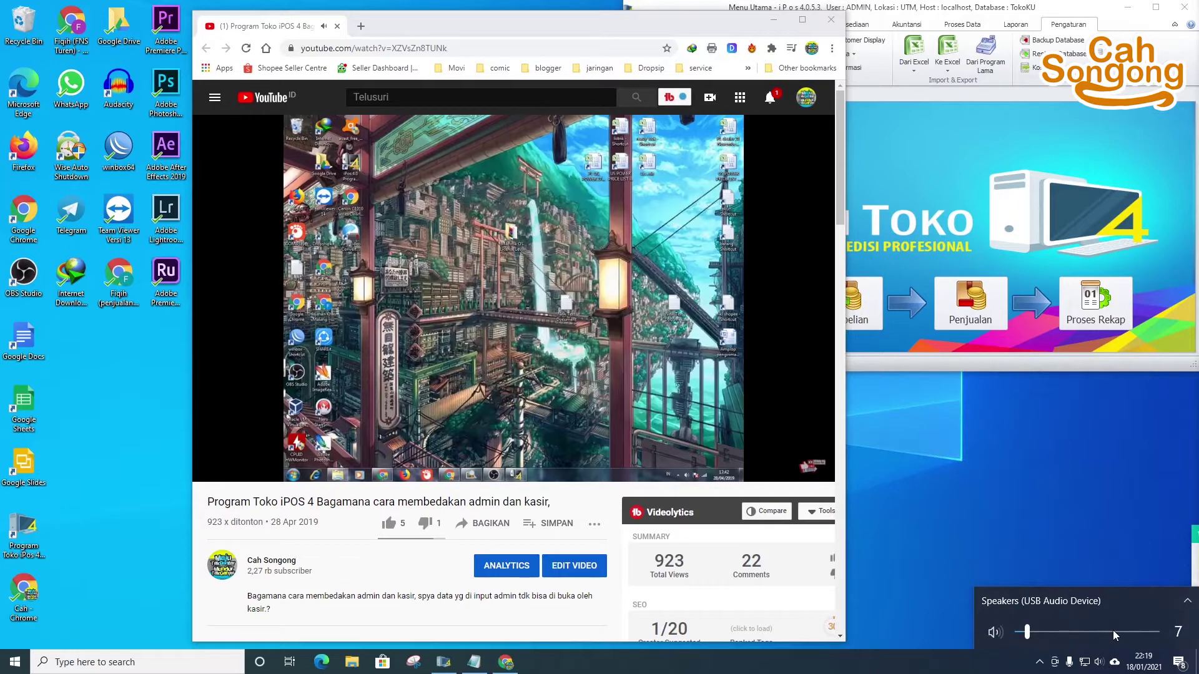
pyautogui.moveTo(1113, 632); pyautogui.dragTo(1106, 625)
pyautogui.scroll(20, 1107, 627)
pyautogui.scroll(-20, 1106, 629)
pyautogui.scroll(20, 1106, 630)
pyautogui.scroll(-19, 1111, 641)
pyautogui.scroll(-15, 1108, 639)
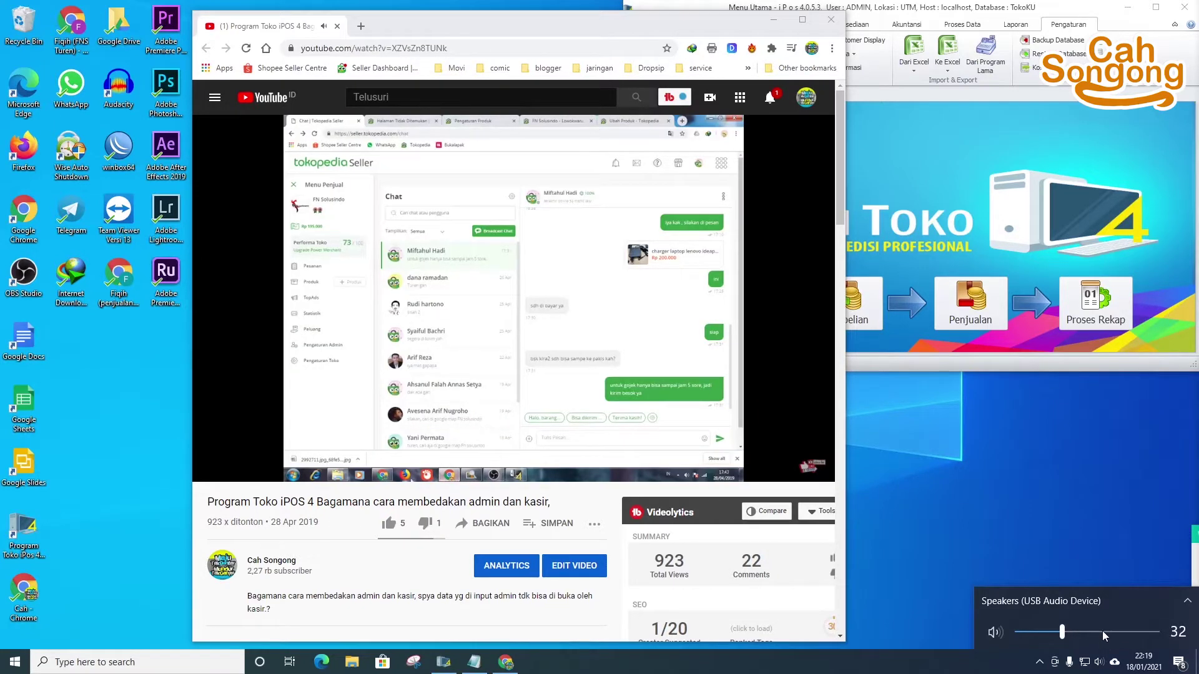
pyautogui.scroll(-9, 1102, 631)
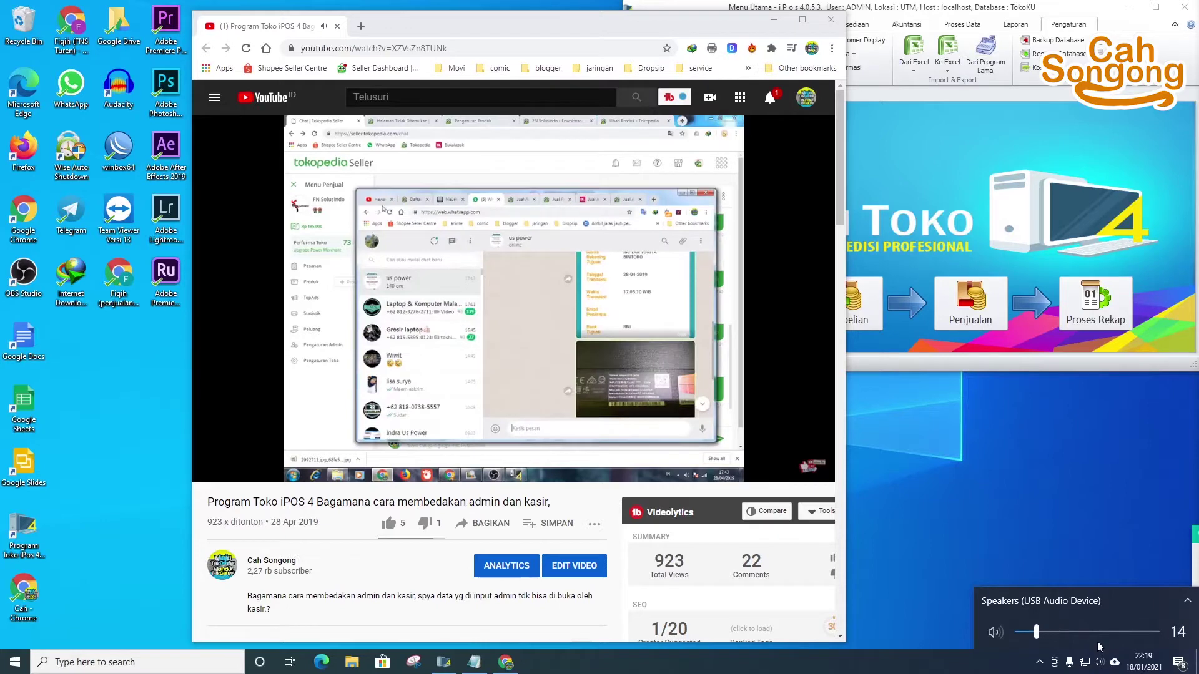
pyautogui.scroll(-1, 1096, 642)
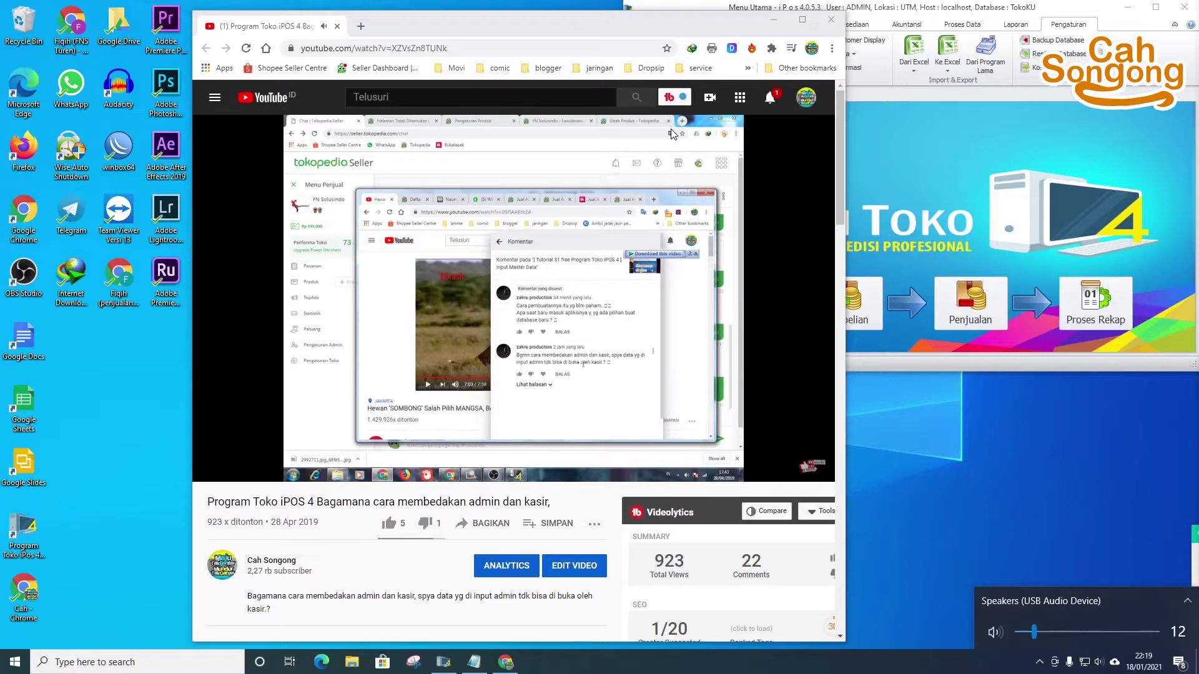
pyautogui.click(831, 19)
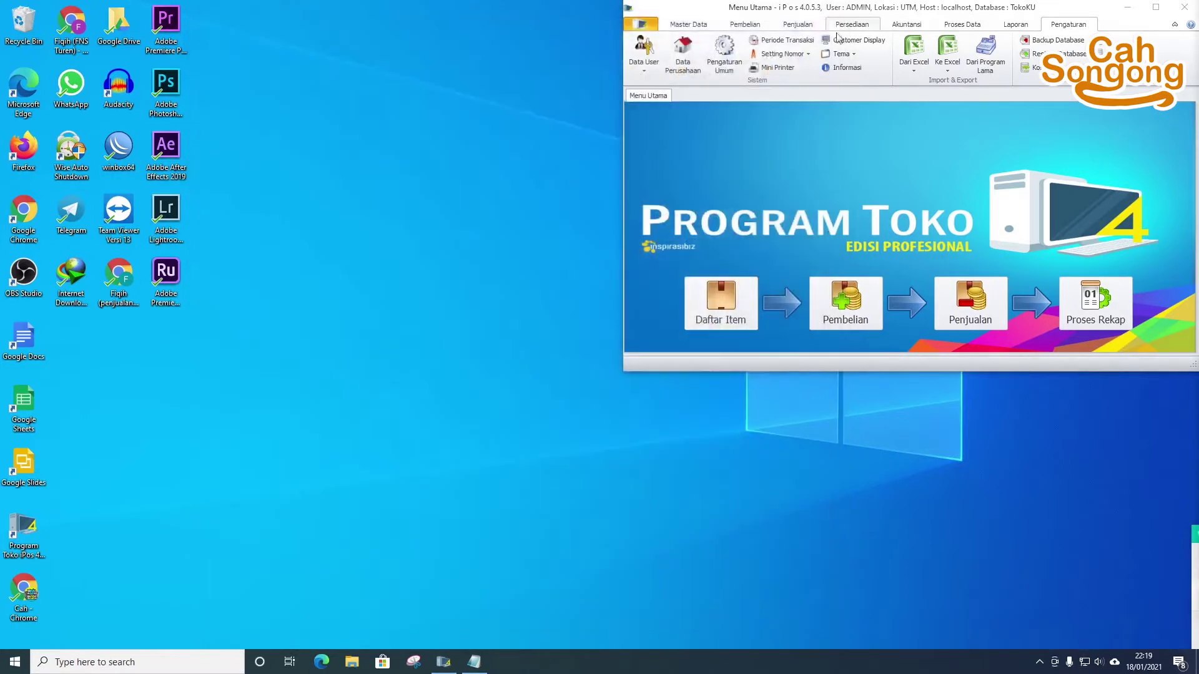
# - Maximize the iPos main menu window, then close the program with Alt+F4
pyautogui.click(1157, 23)
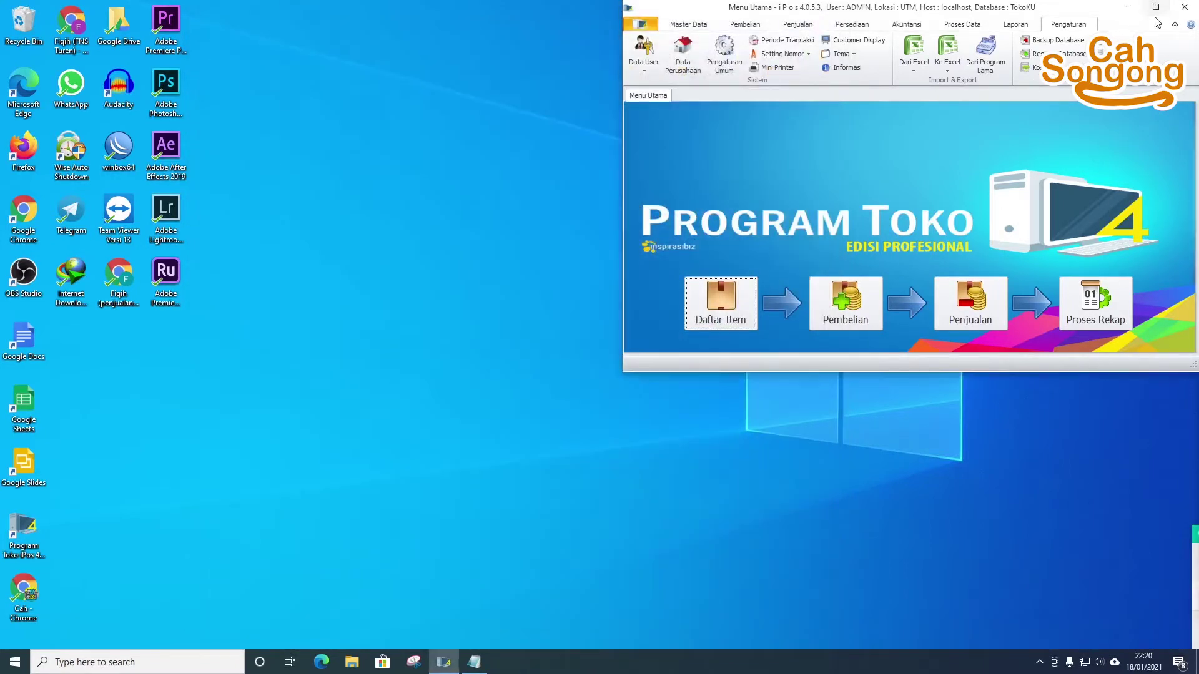
pyautogui.click(1157, 12)
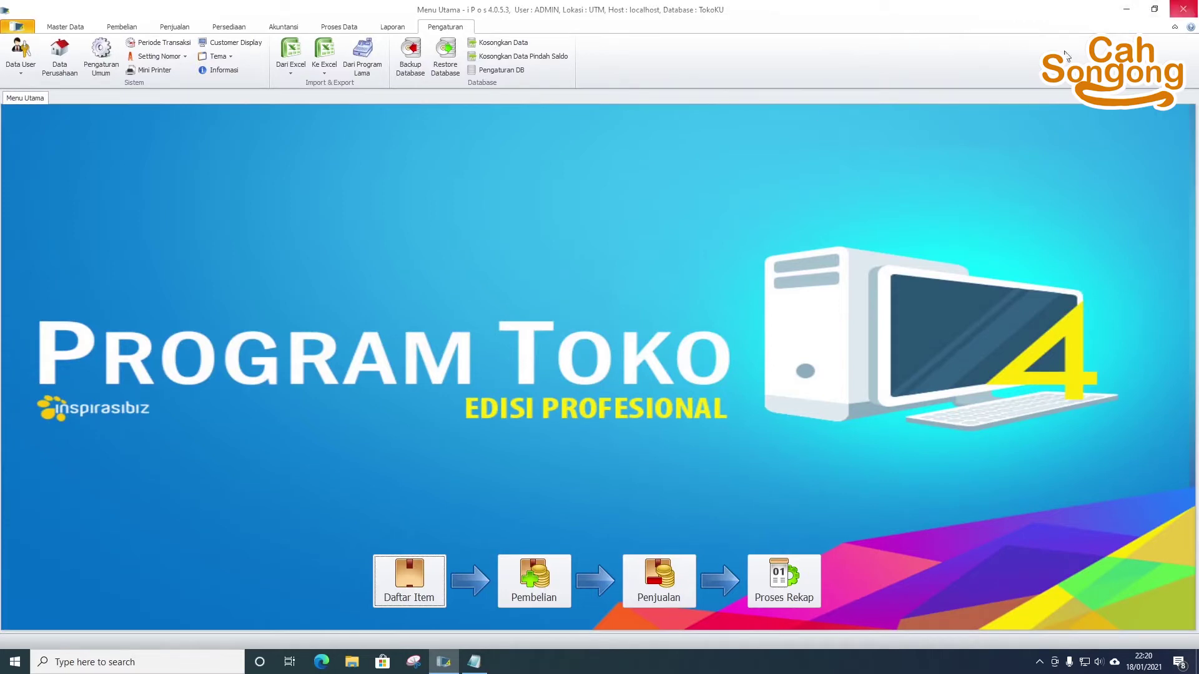
pyautogui.hotkey('alt', 'F4')
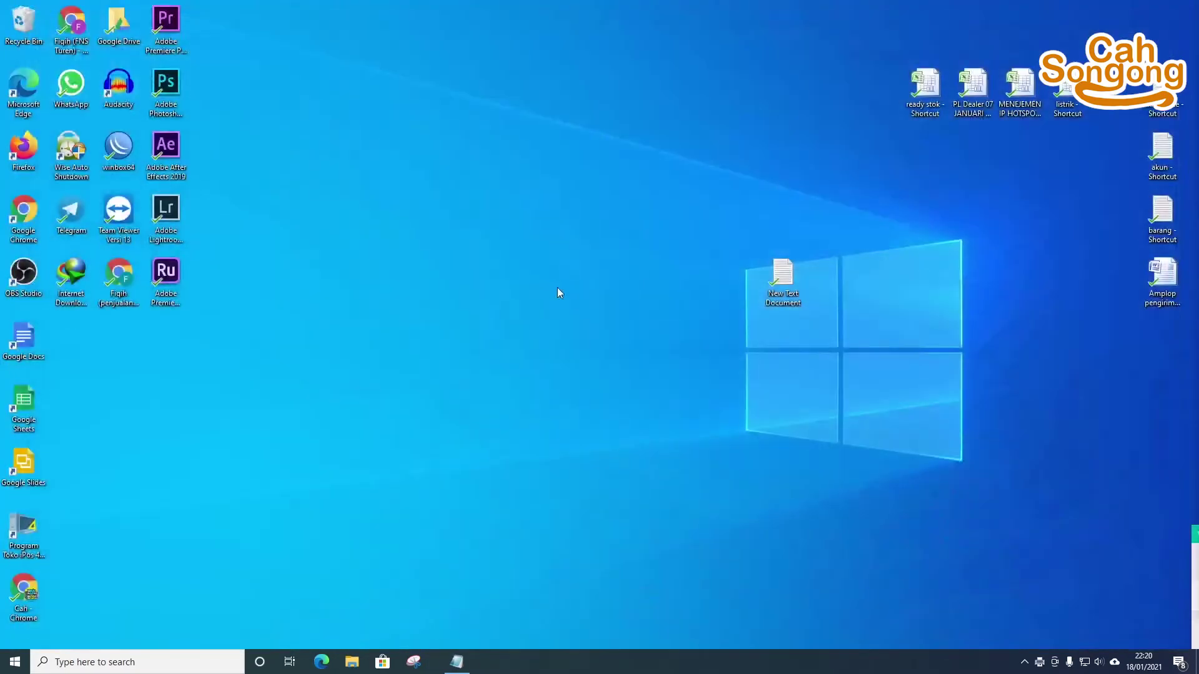
# - Refresh the desktop, launch Program Toko iPos and open the TokoKU database
pyautogui.rightClick(553, 285)
pyautogui.click(600, 323)
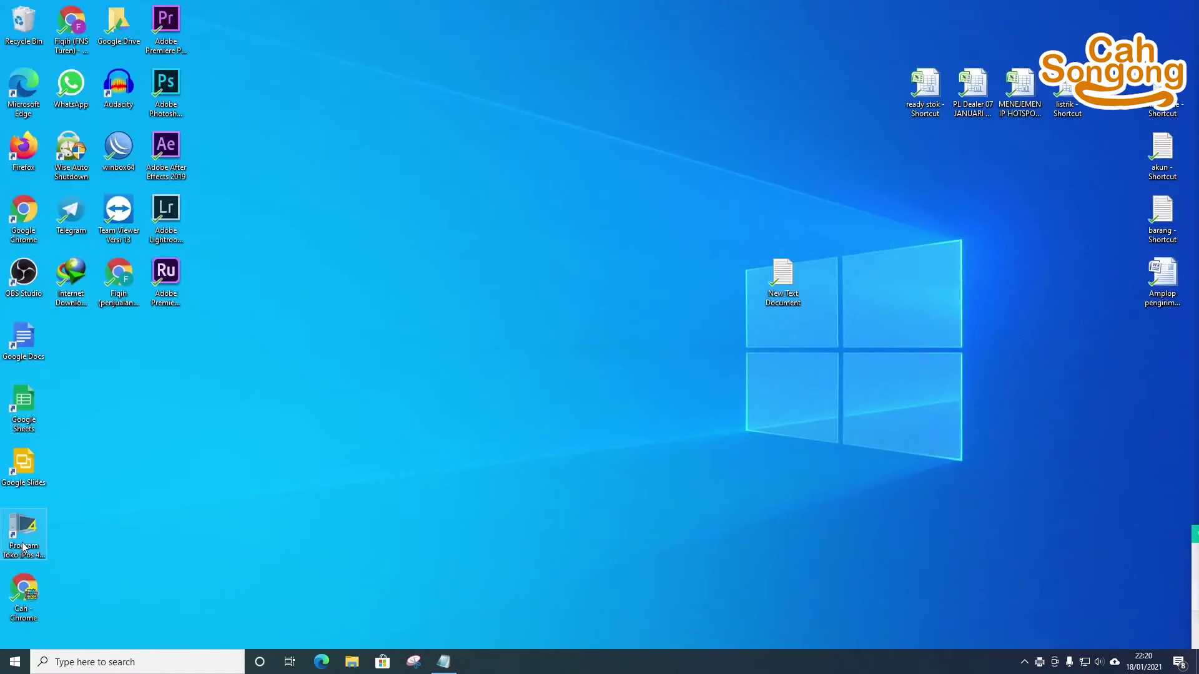
pyautogui.moveTo(23, 530); pyautogui.dragTo(161, 349)
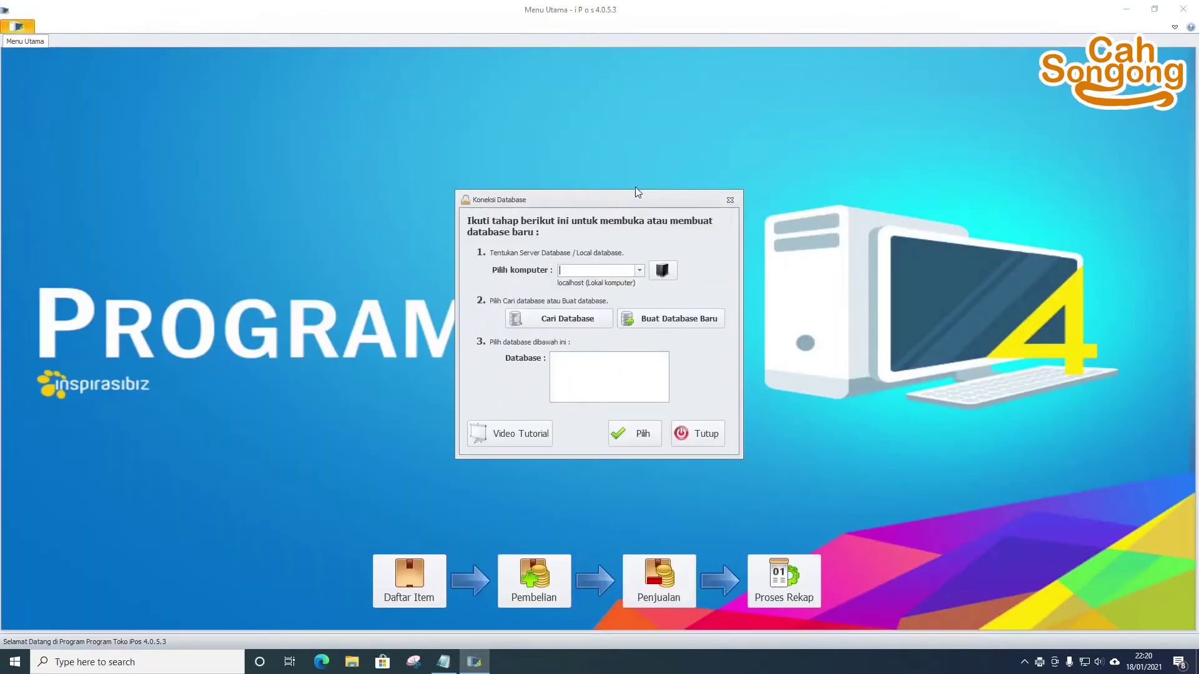
pyautogui.click(556, 320)
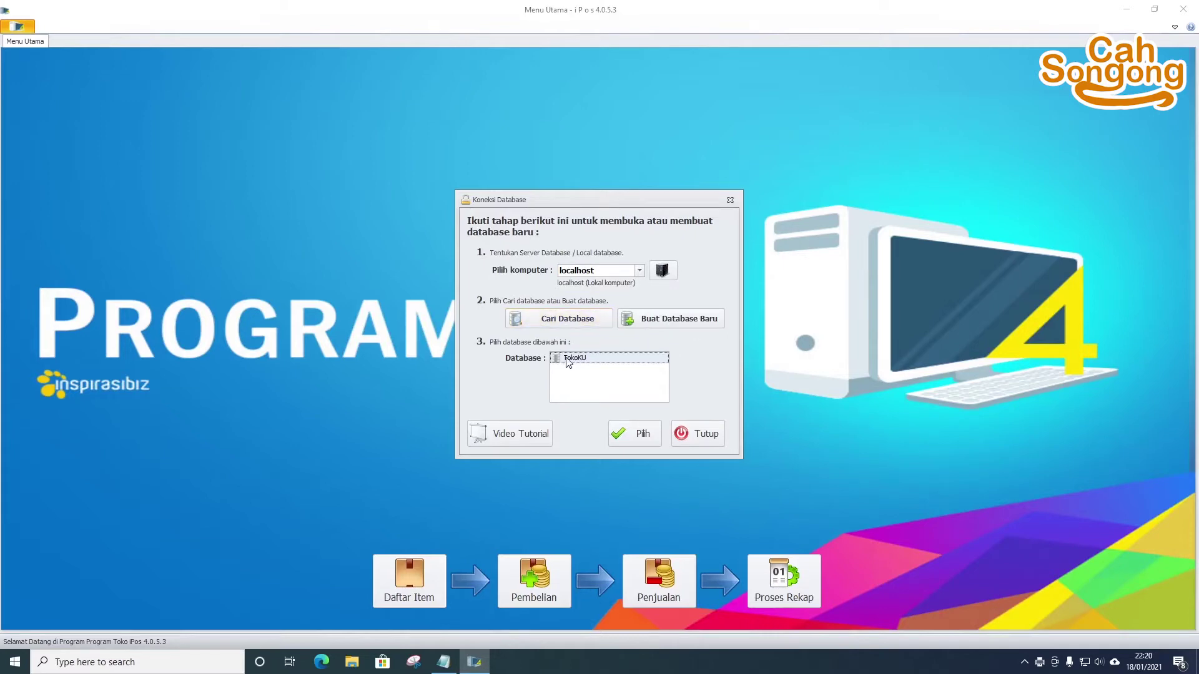
pyautogui.click(636, 434)
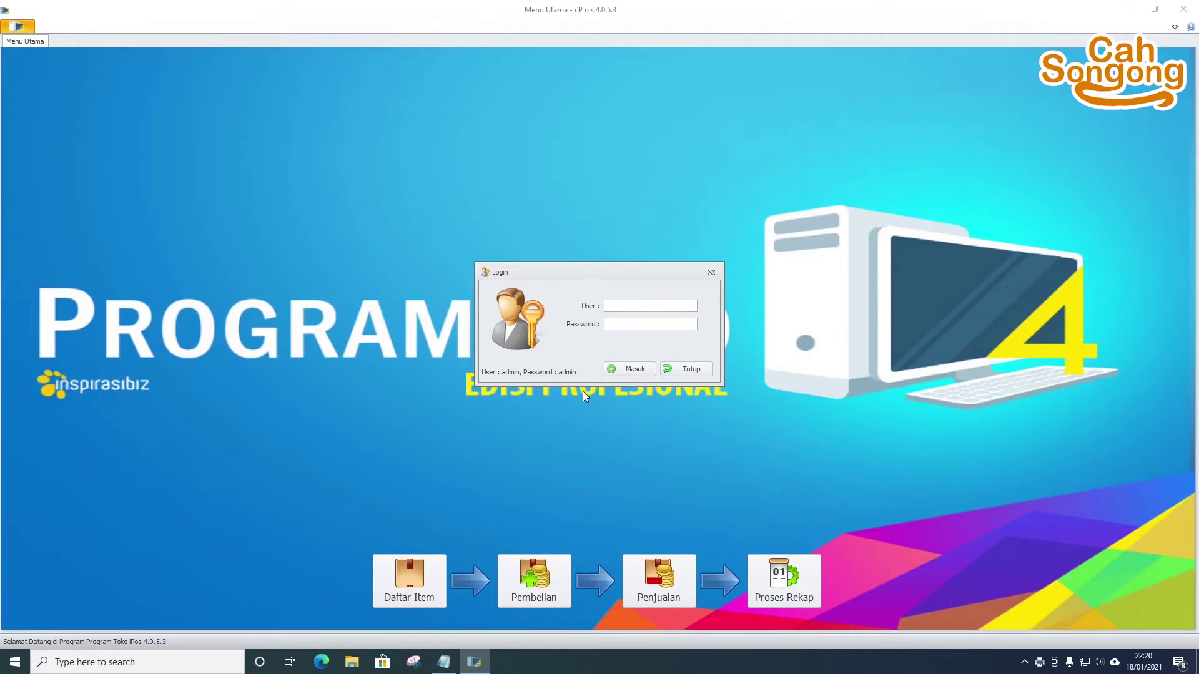
# - Log in as administrator, postpone the payables reminder 15 minutes, and accept the usage terms
pyautogui.write('admin')
pyautogui.press('Return')
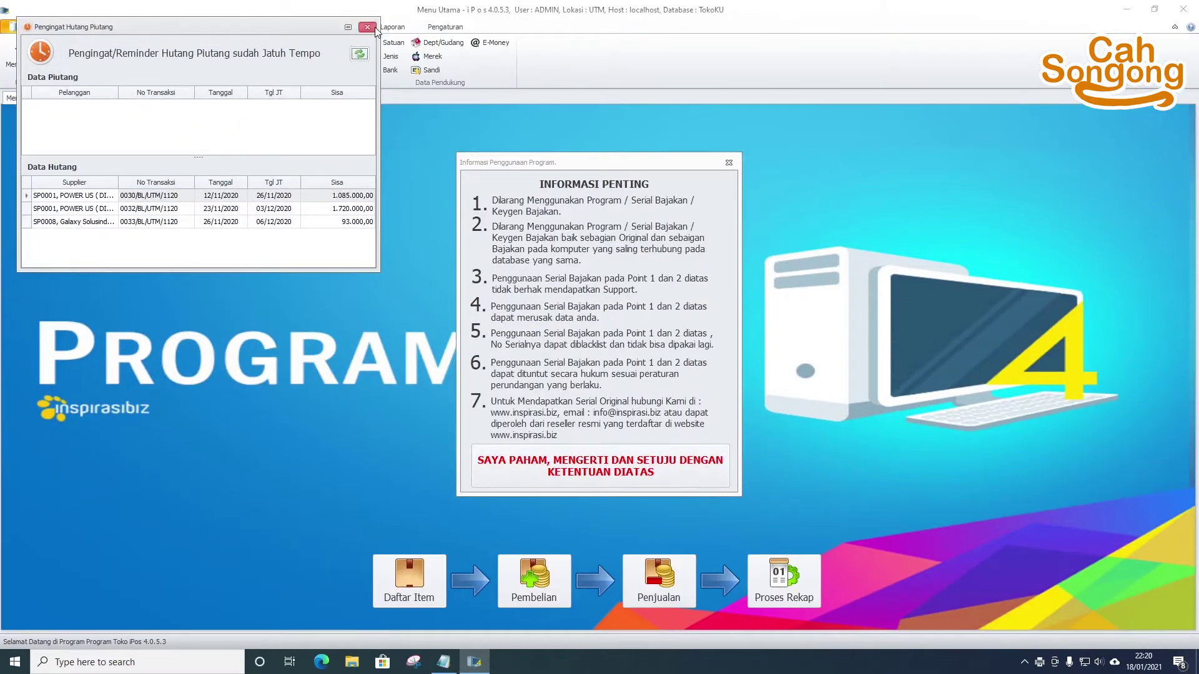
pyautogui.click(367, 27)
pyautogui.click(644, 373)
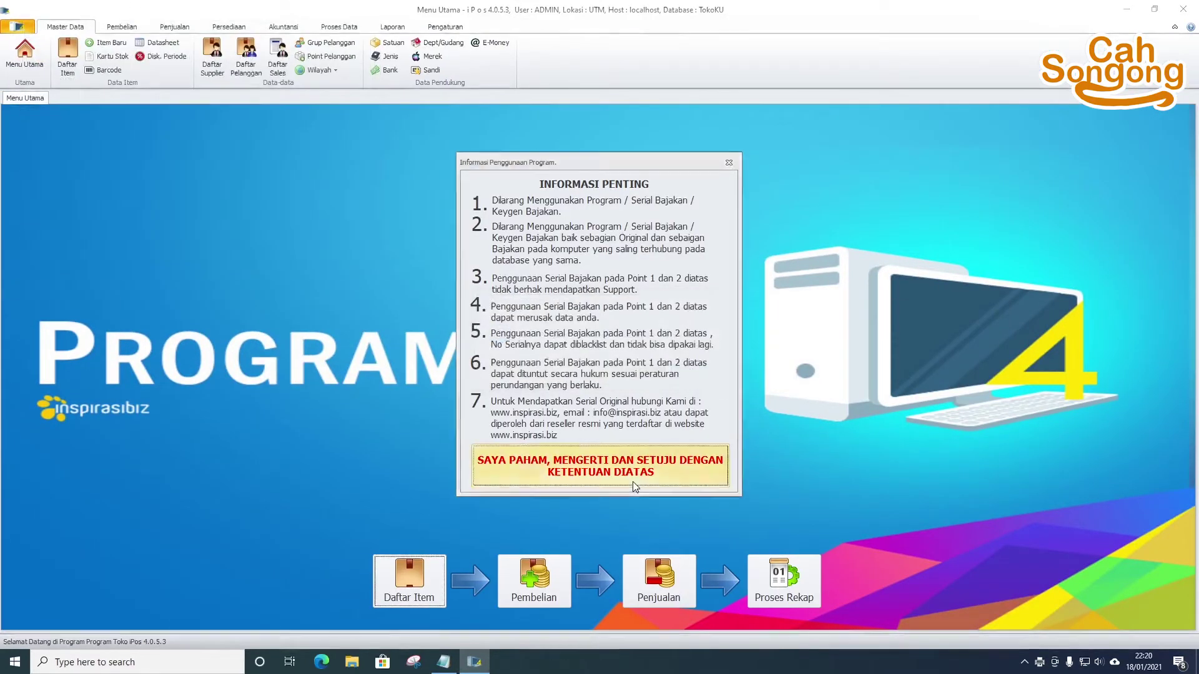
pyautogui.click(632, 481)
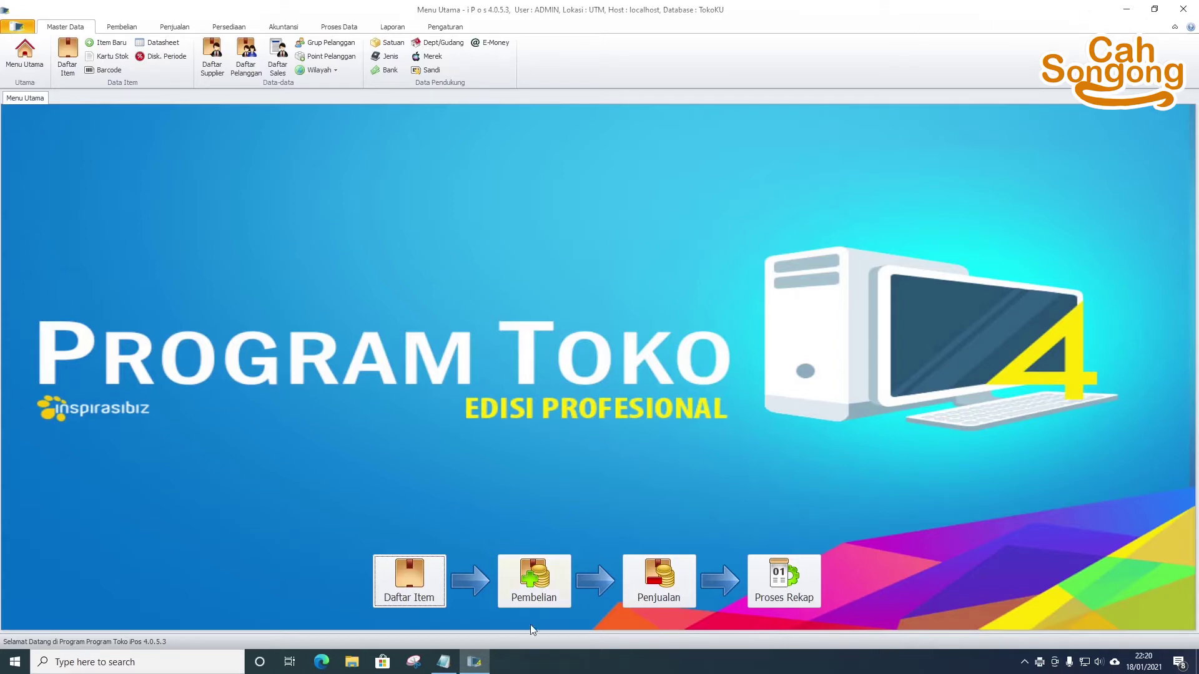
pyautogui.click(444, 662)
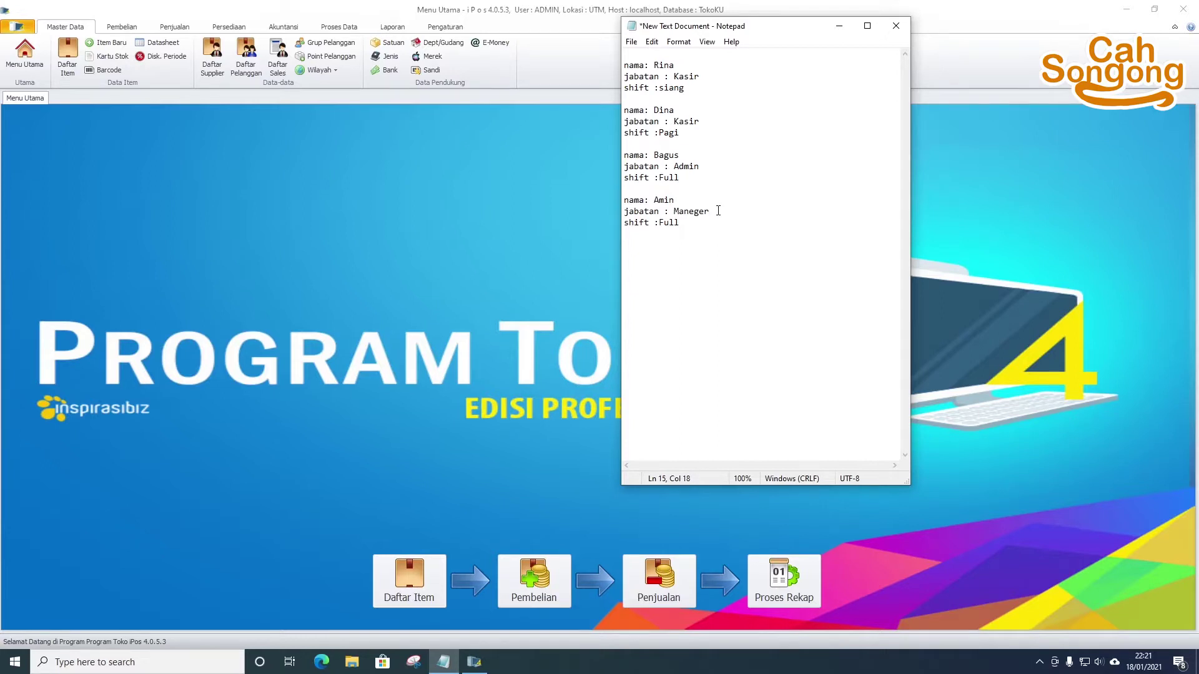
pyautogui.click(537, 62)
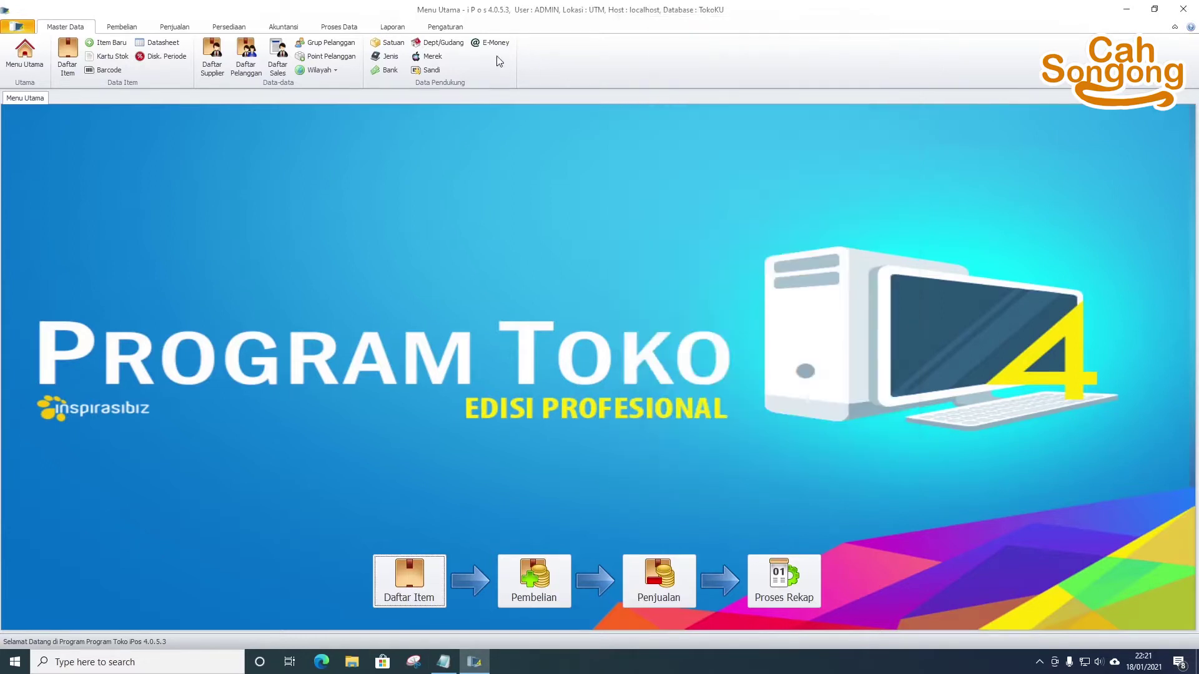
# - Open Pengaturan > Data User > Kelompok Akses User and load the ADMINISTRATOR group
pyautogui.click(440, 30)
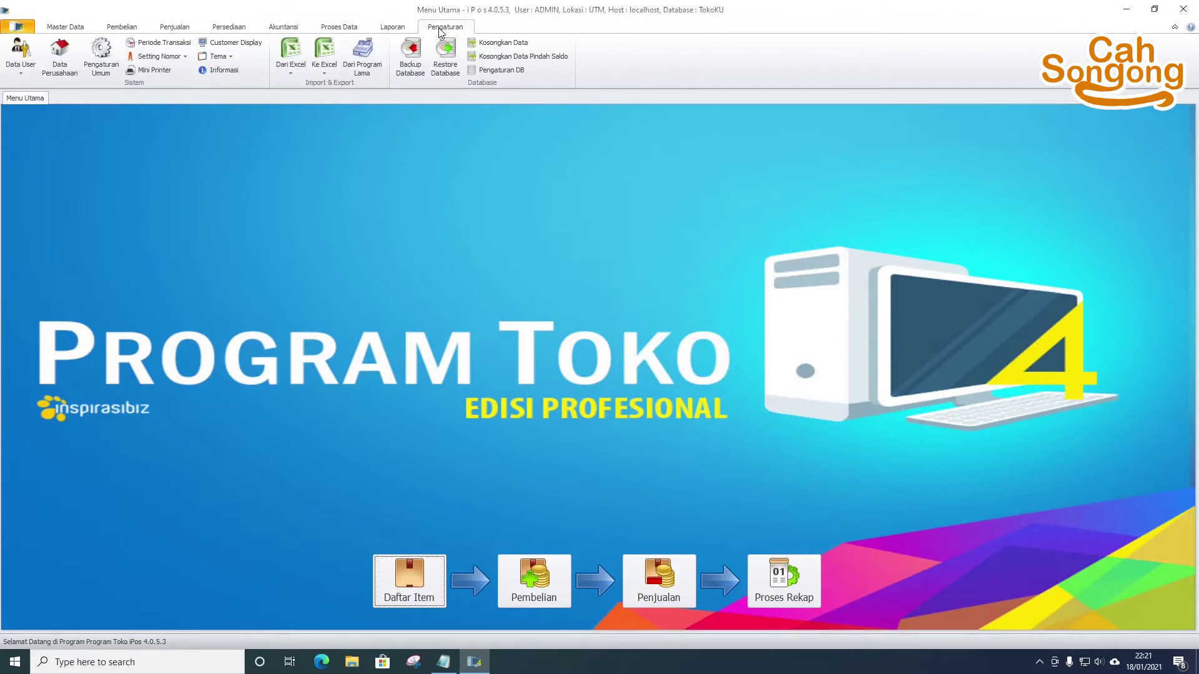
pyautogui.click(25, 73)
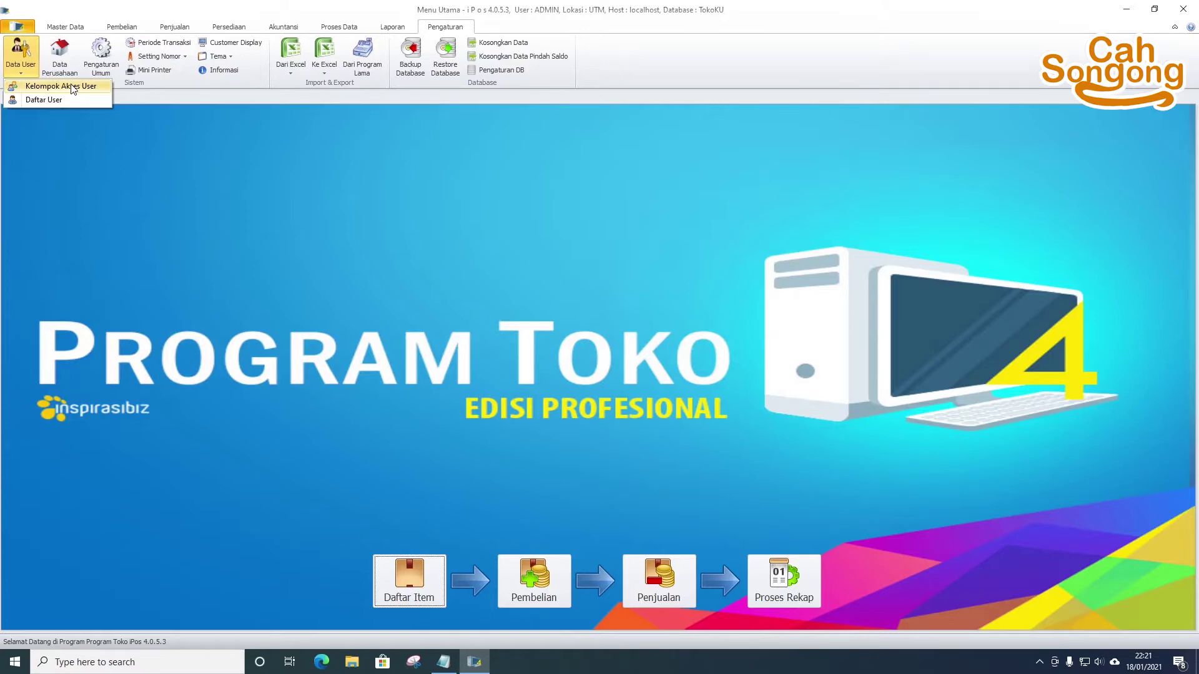
pyautogui.click(77, 87)
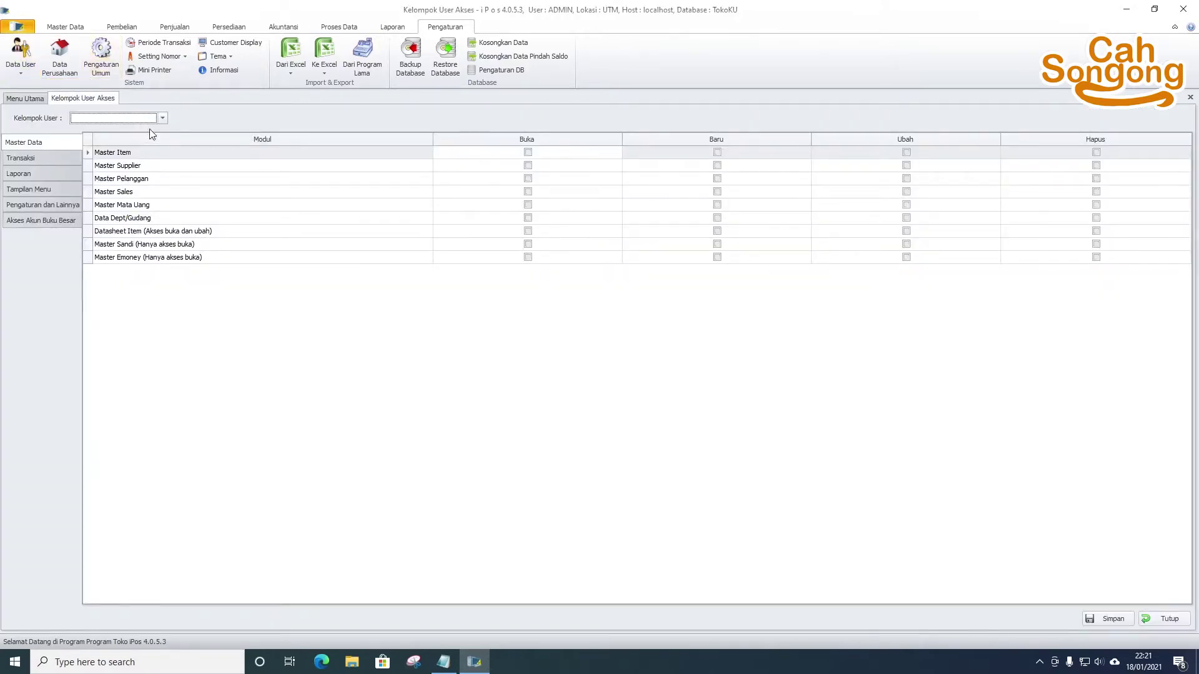
pyautogui.click(157, 120)
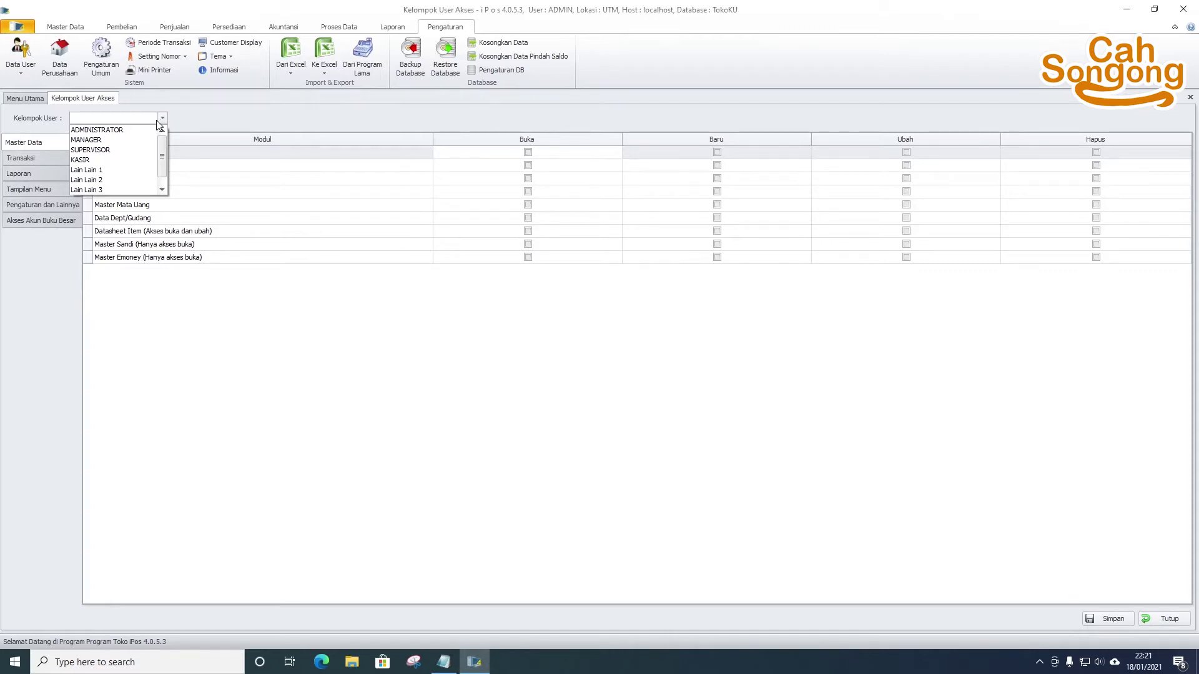
pyautogui.click(139, 130)
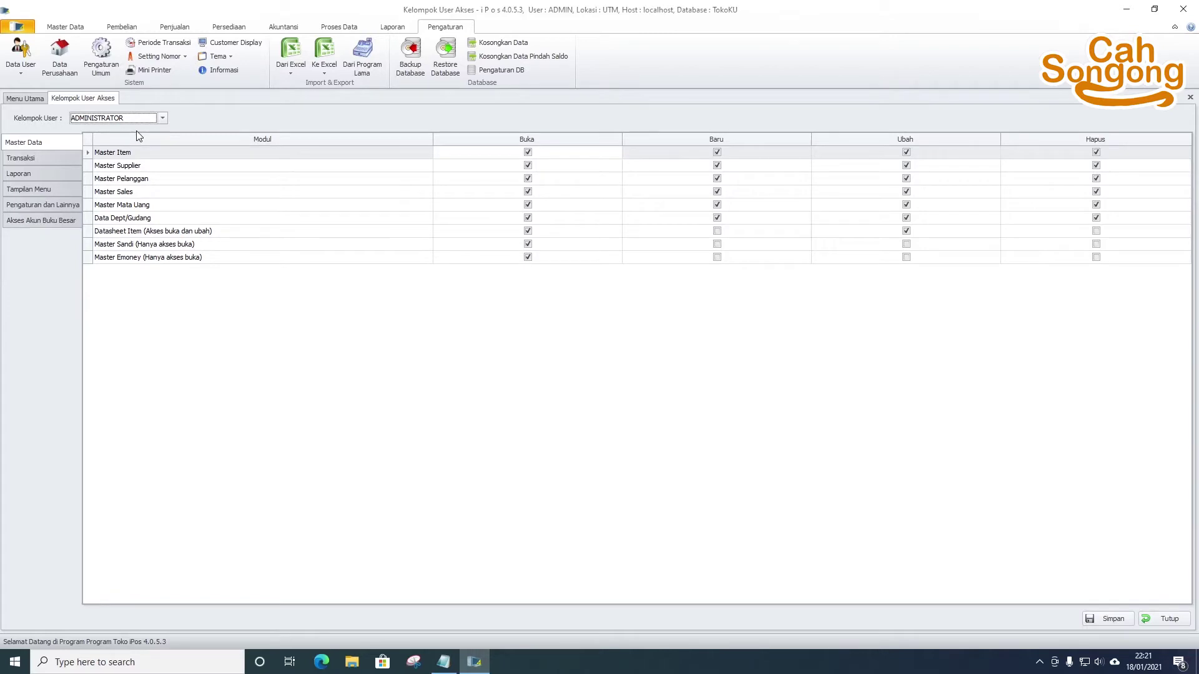
# - Review ADMINISTRATOR's Transaksi, Laporan, menu, settings and account permissions, then load MANAGER
pyautogui.click(47, 158)
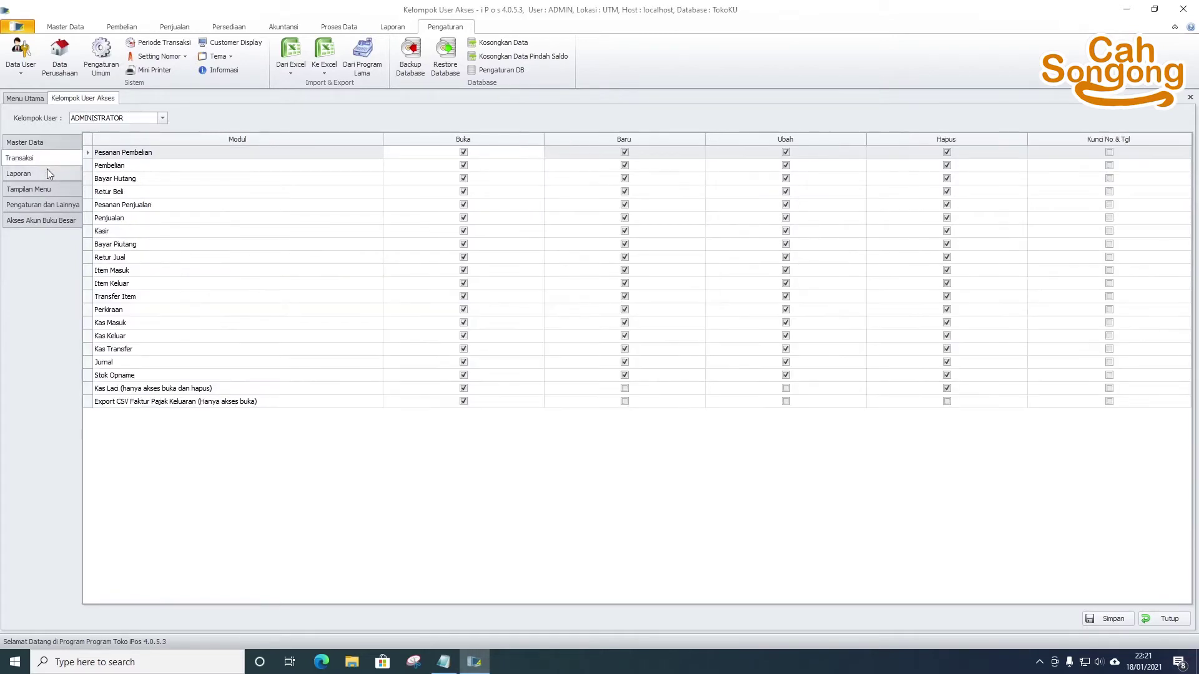
pyautogui.click(61, 143)
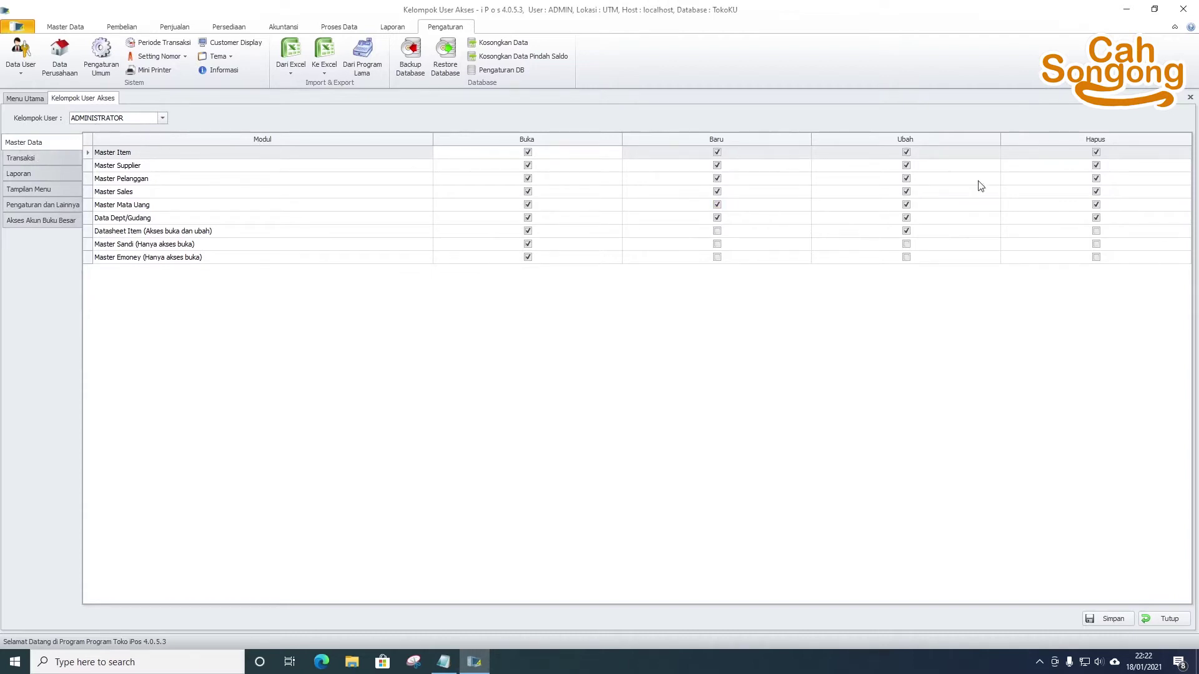
pyautogui.click(30, 175)
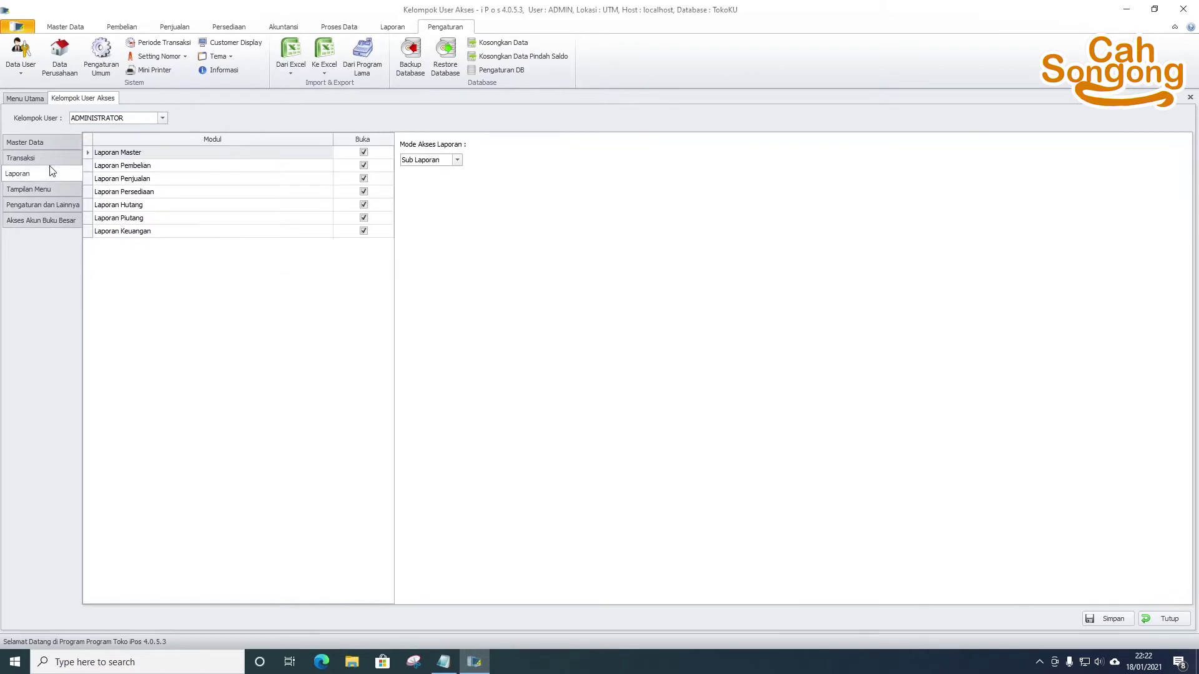
pyautogui.click(43, 189)
pyautogui.click(41, 205)
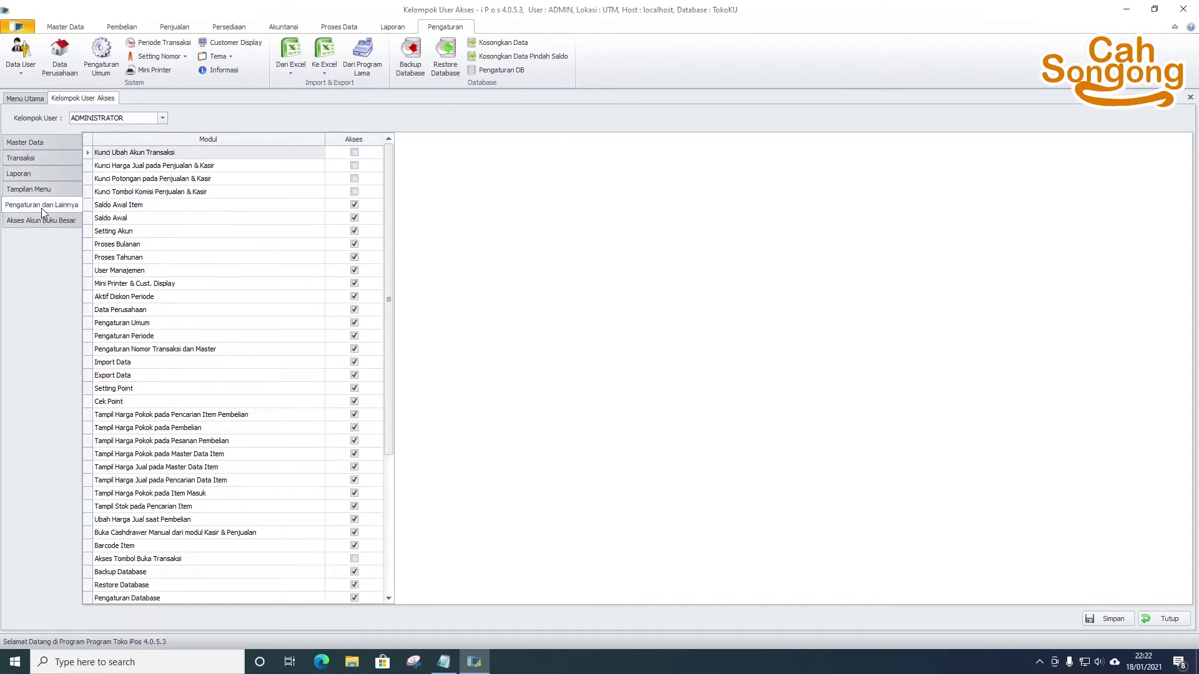
pyautogui.click(43, 219)
pyautogui.click(162, 118)
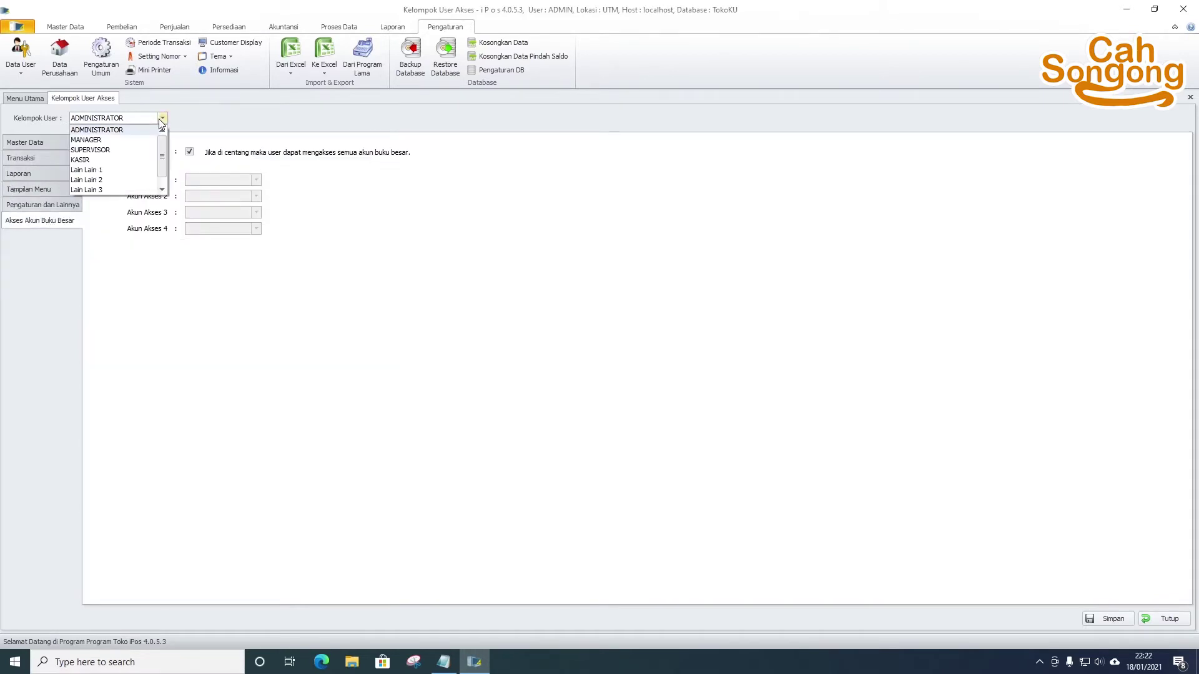
pyautogui.click(134, 144)
# - Review the MANAGER group's Transaksi, Laporan, menu display and Pengaturan dan Lainnya permissions
pyautogui.click(50, 160)
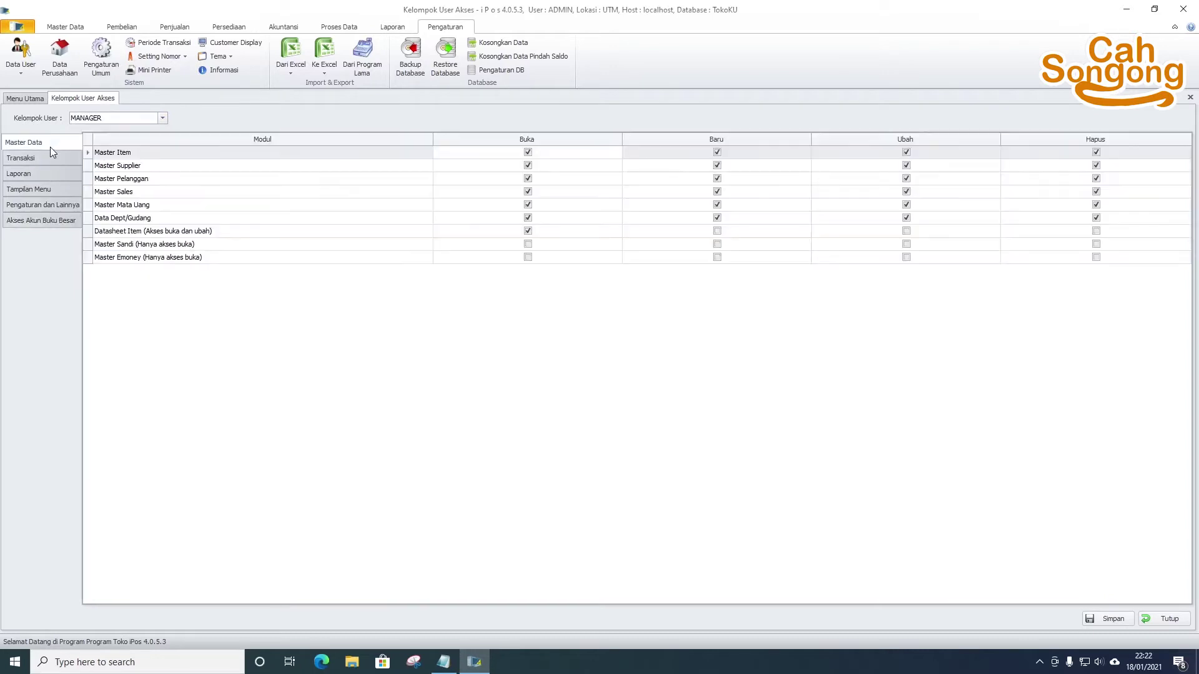
pyautogui.click(54, 176)
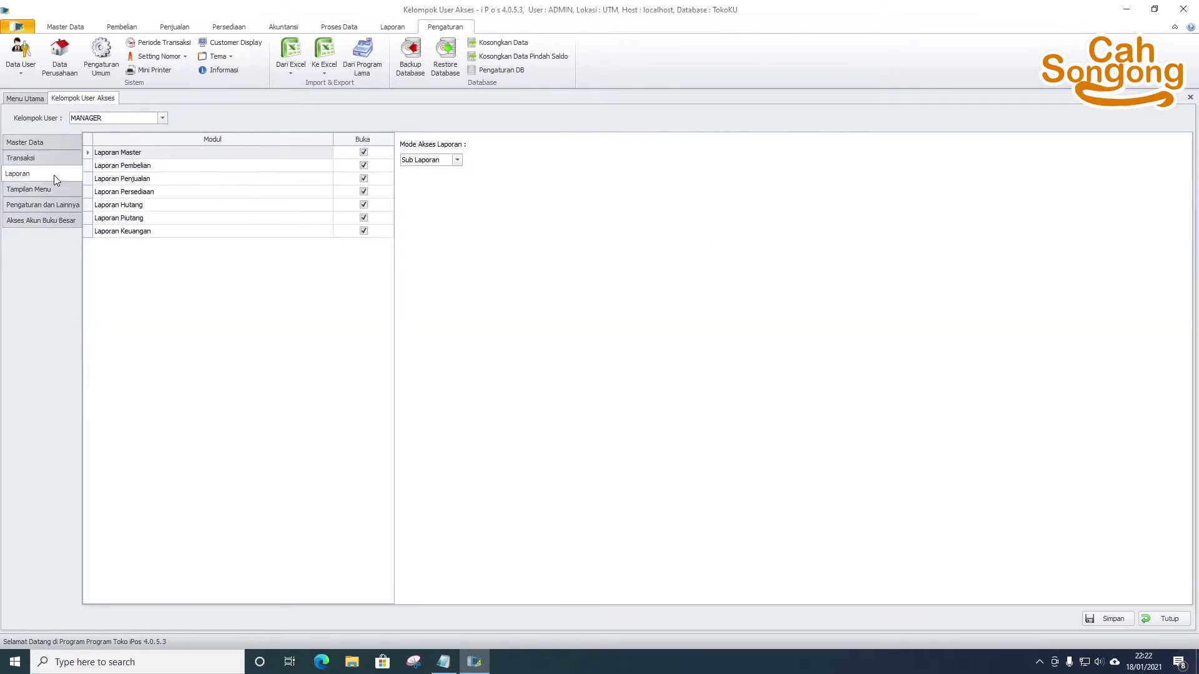
pyautogui.click(53, 189)
pyautogui.click(53, 161)
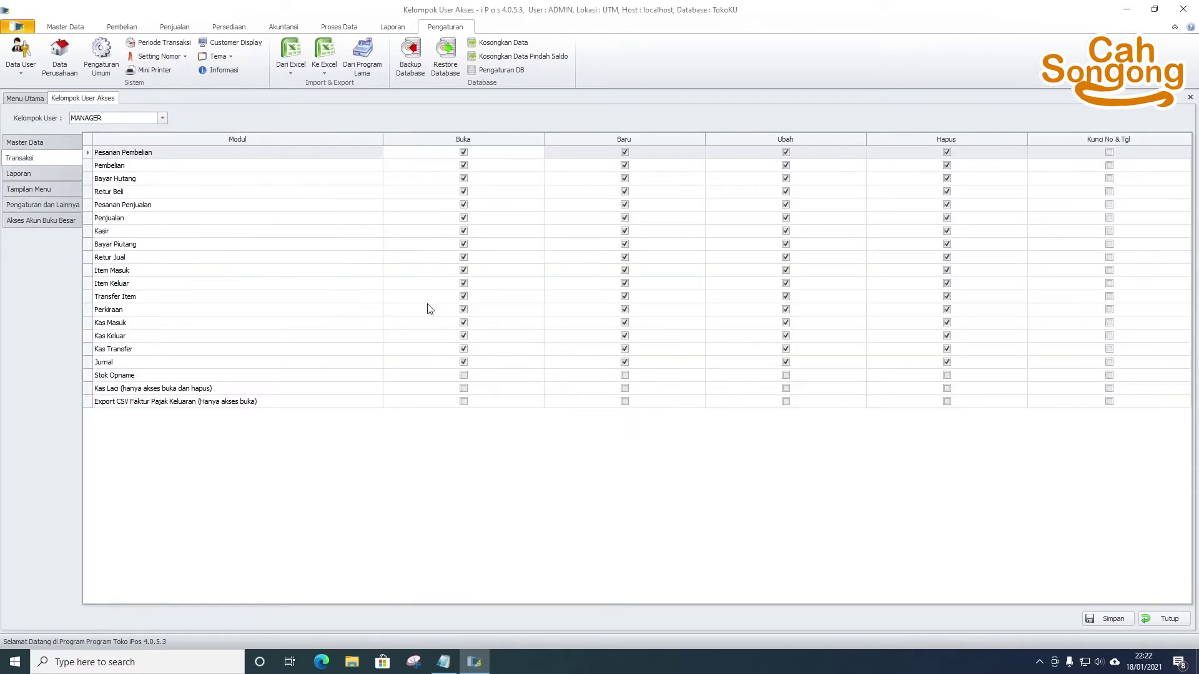
pyautogui.click(42, 205)
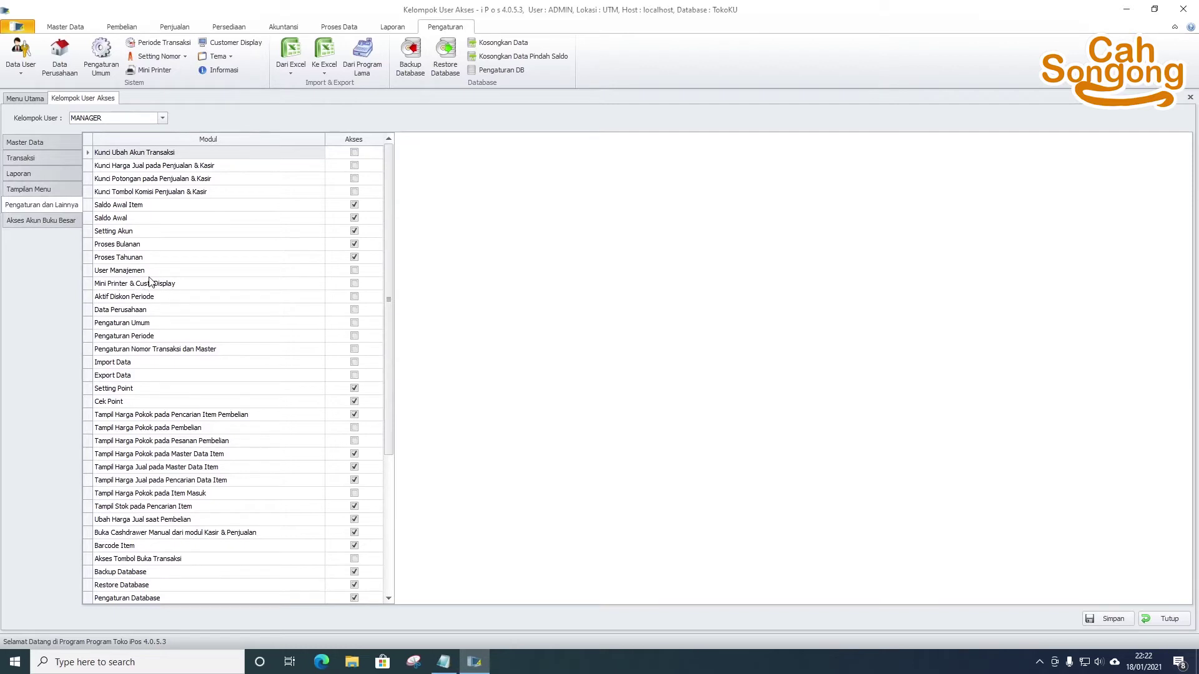
# - Switch the Kelompok User selection to ADMINISTRATOR
pyautogui.click(134, 119)
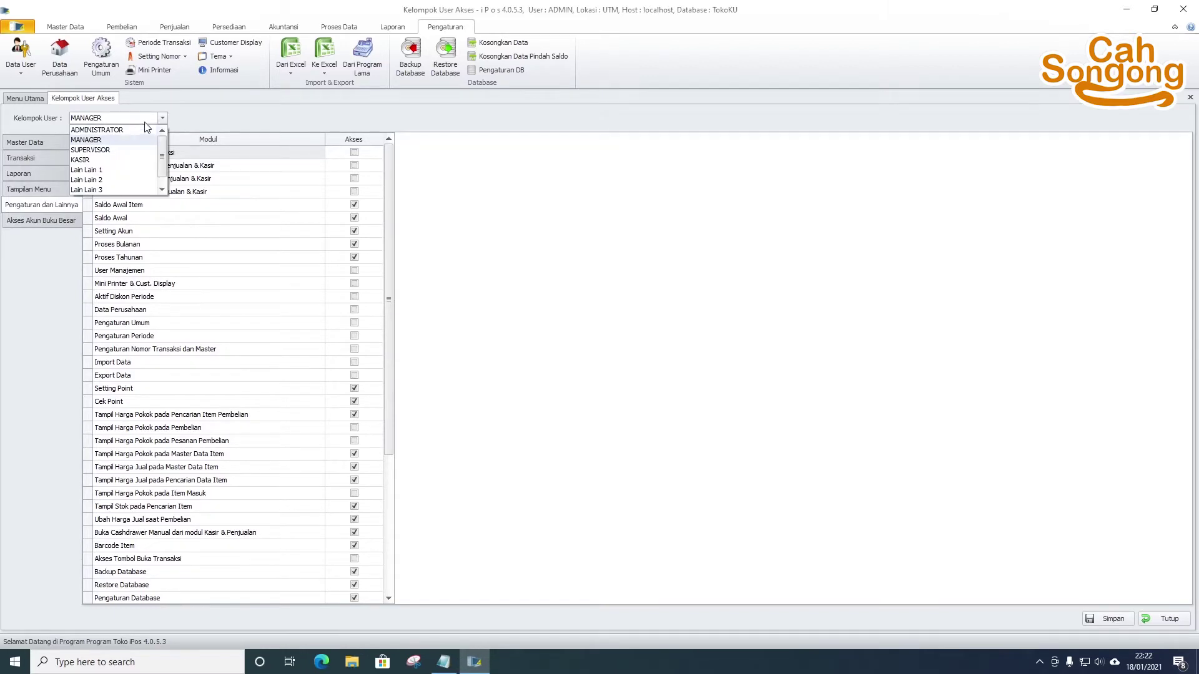
pyautogui.click(133, 131)
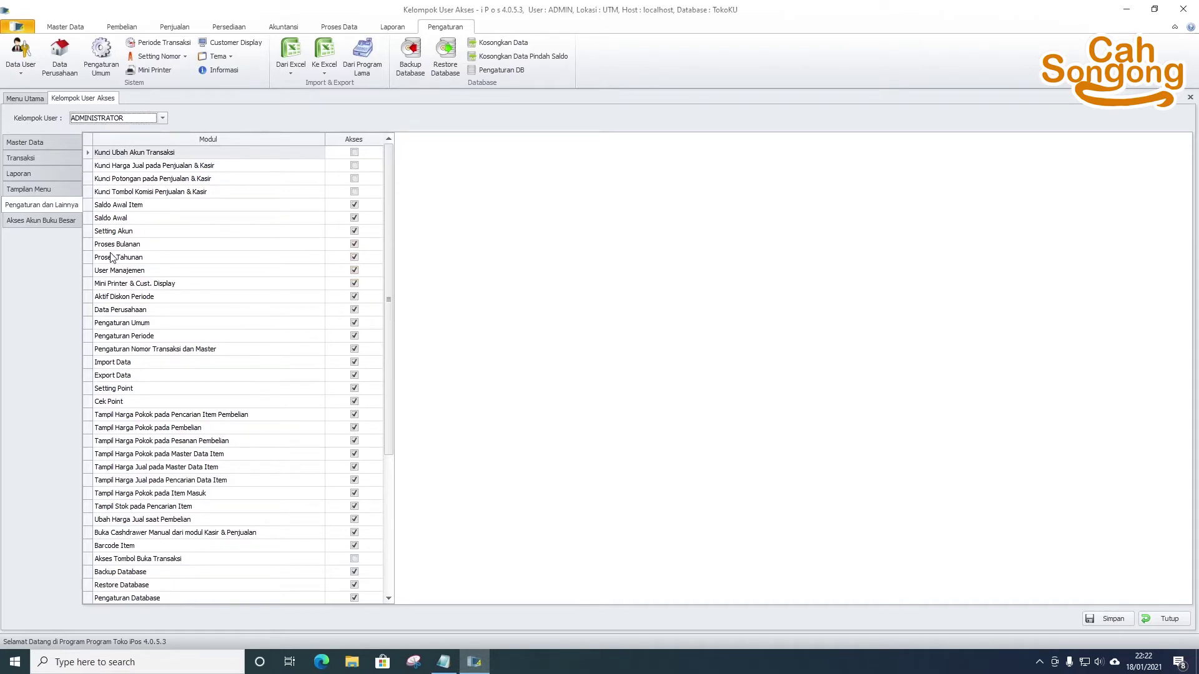
pyautogui.click(136, 118)
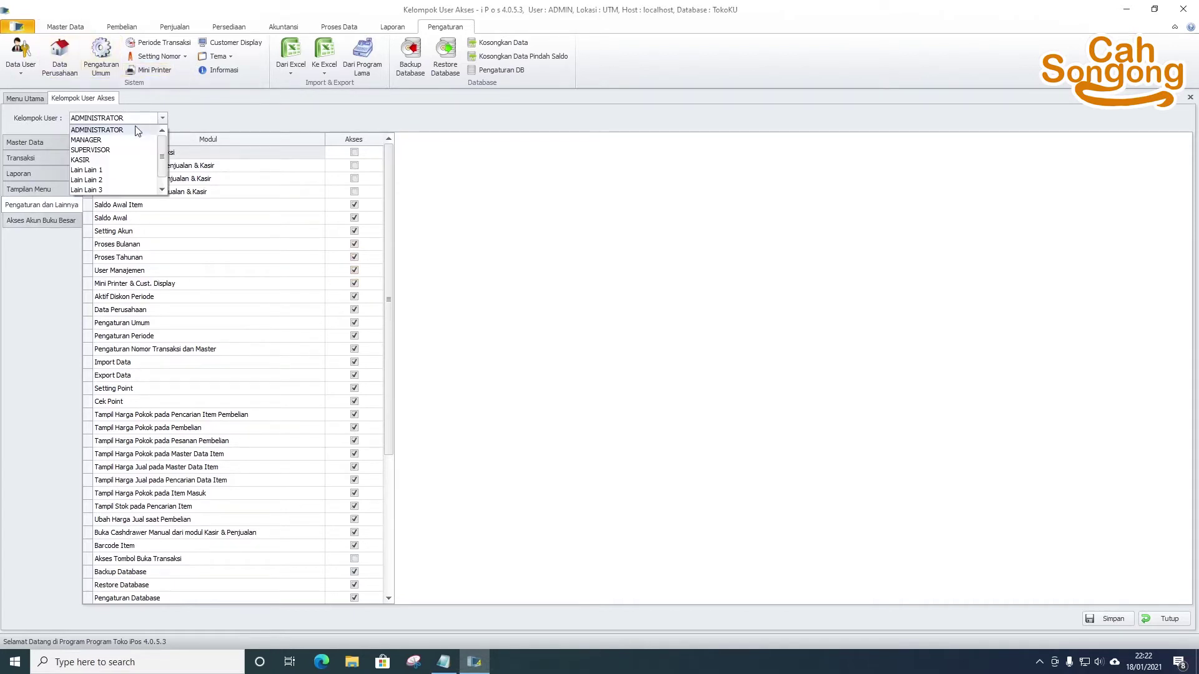
# - Review the KASIR group's Master Data permissions, then visit Menu Utama and return
pyautogui.click(112, 160)
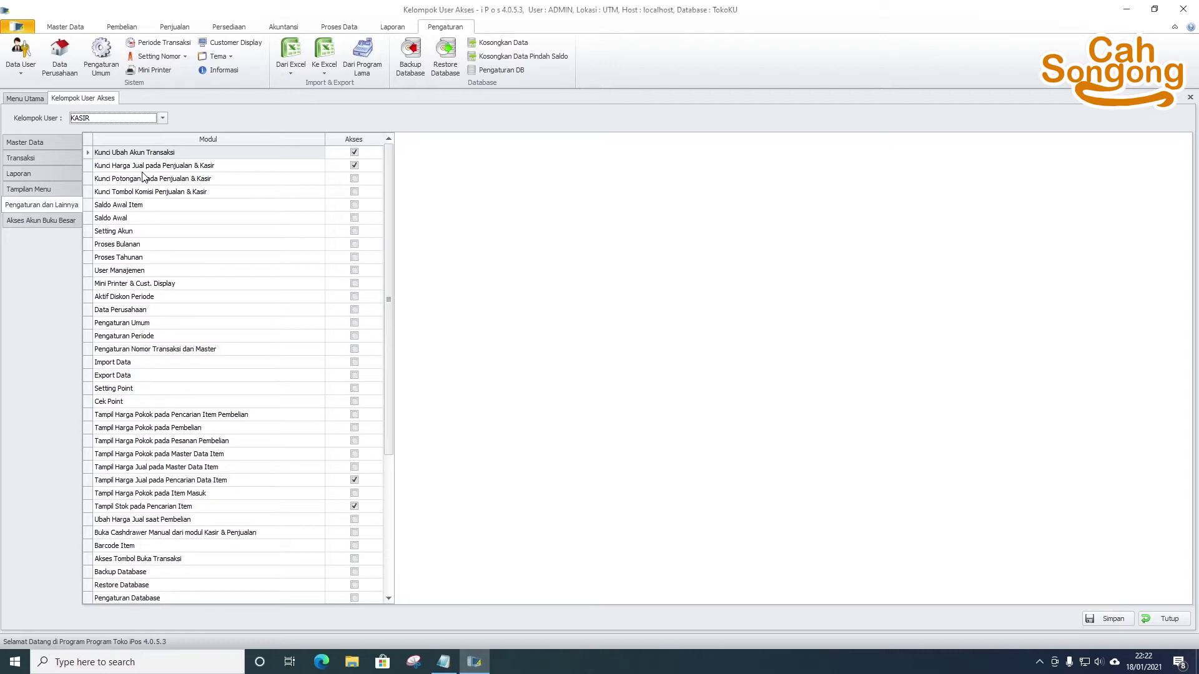
pyautogui.click(51, 144)
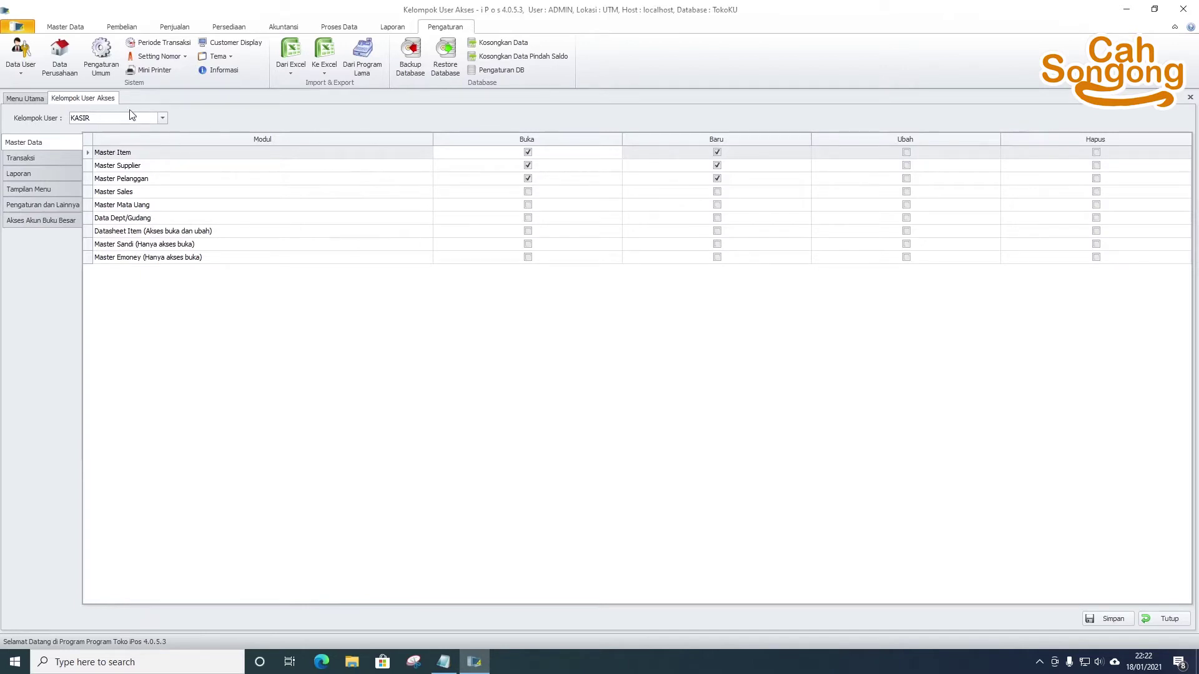
pyautogui.click(154, 119)
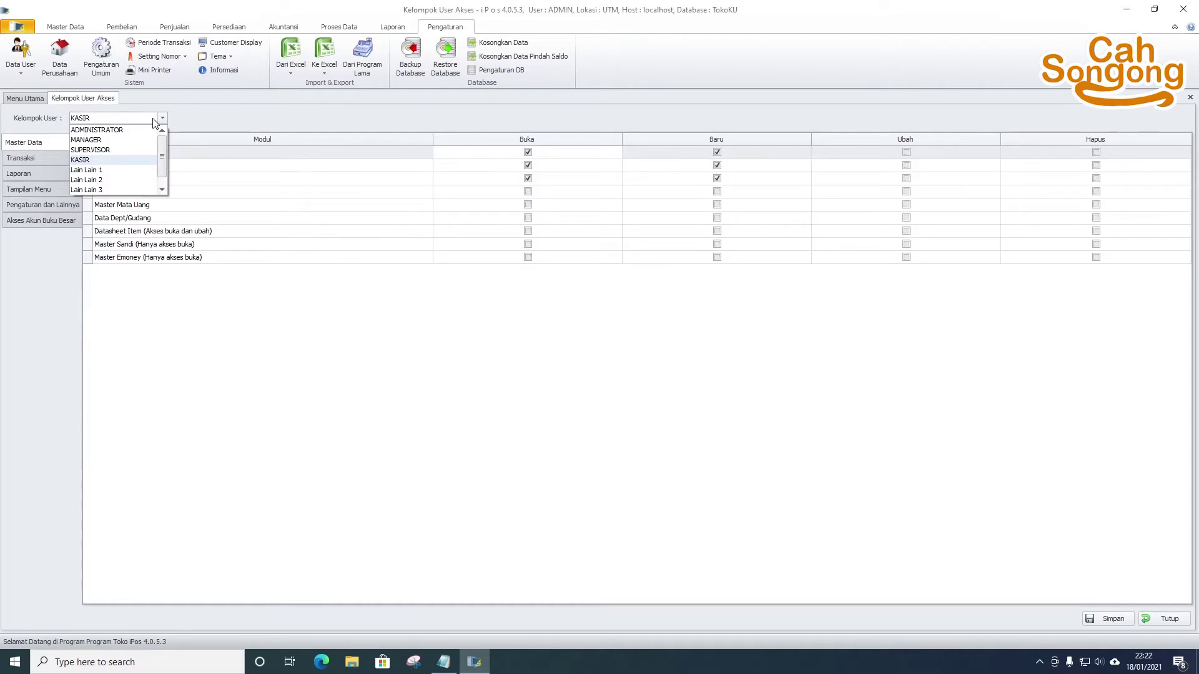
pyautogui.scroll(-1, 150, 168)
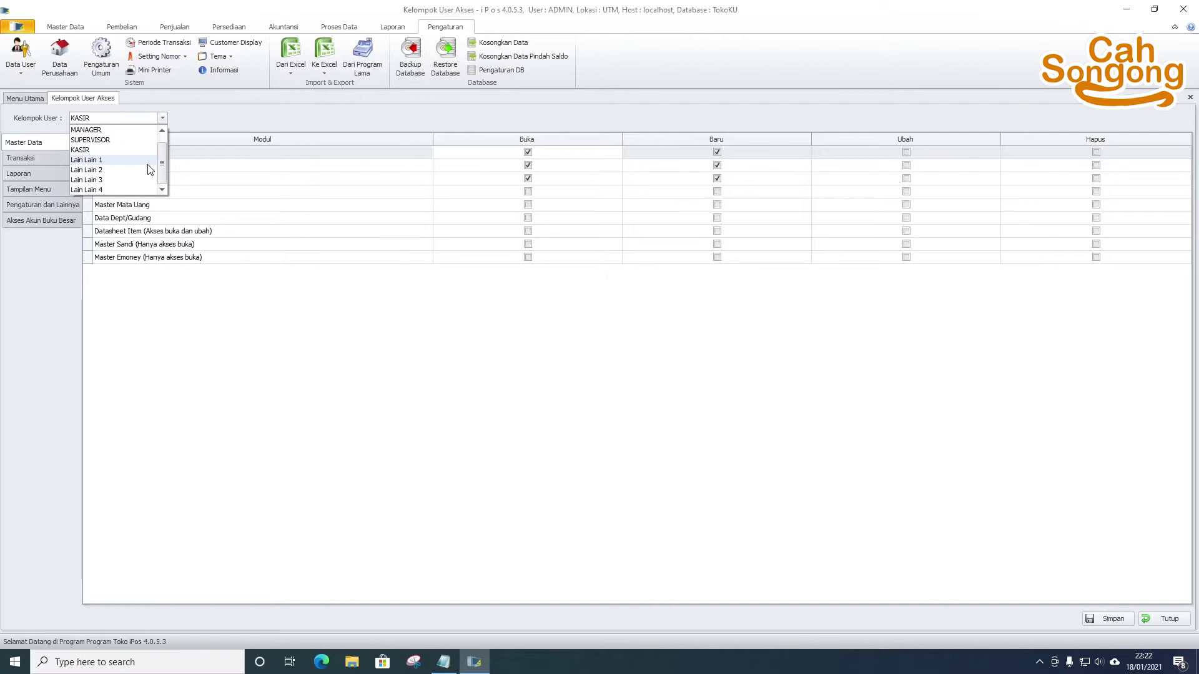
pyautogui.click(26, 96)
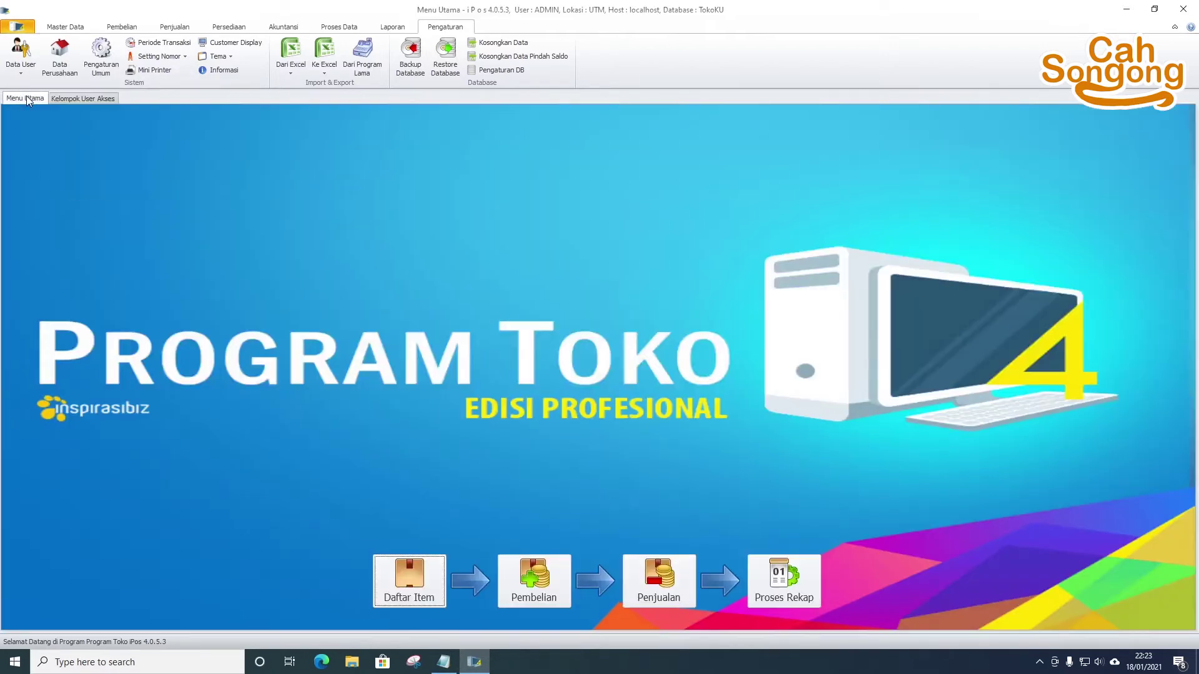
pyautogui.click(73, 96)
# - Open Data User > Daftar User to list the two existing accounts
pyautogui.click(28, 57)
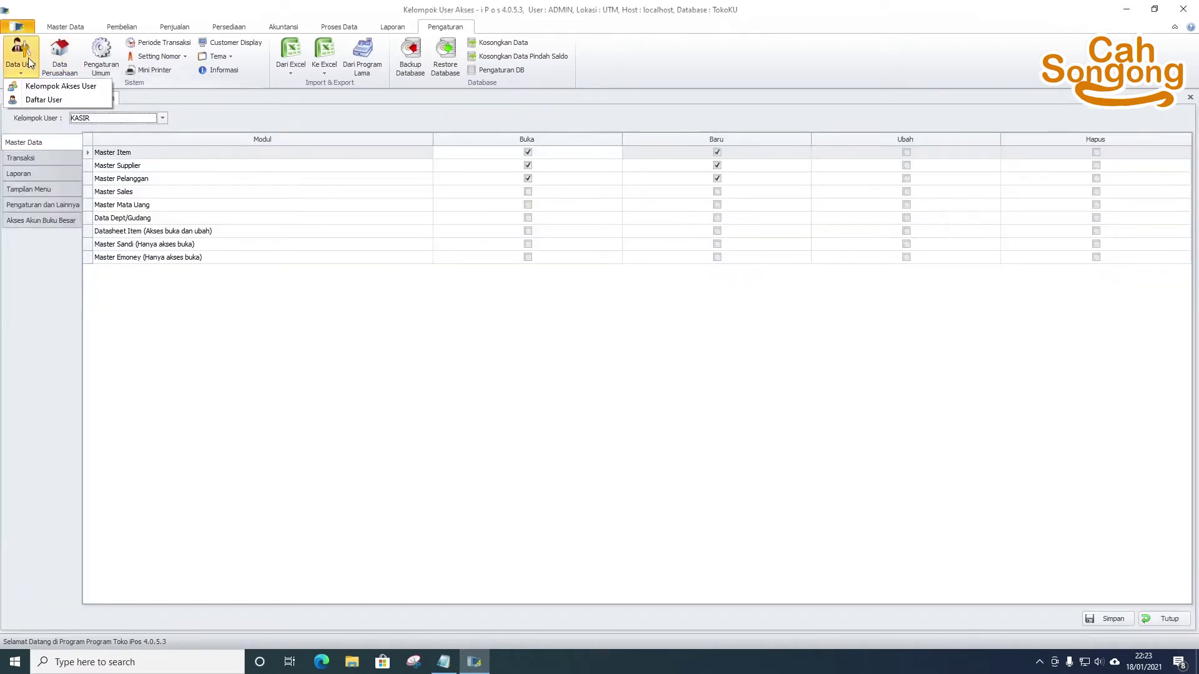
pyautogui.click(62, 101)
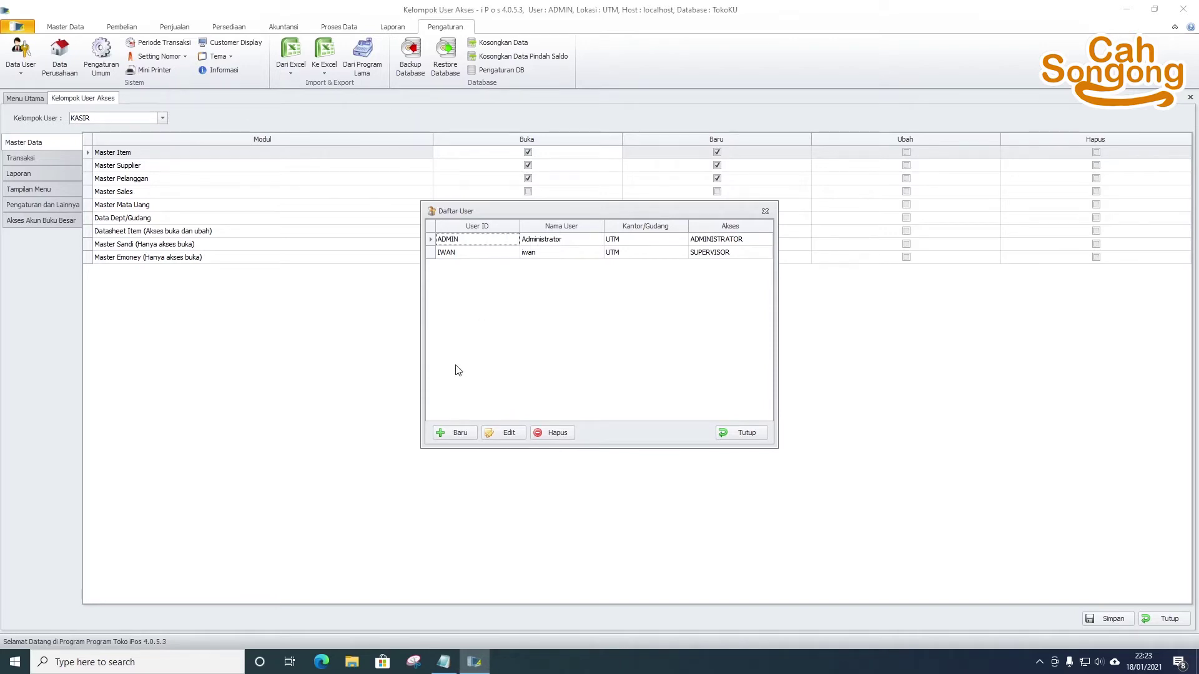
# - Start a new user with Baru and enter its User ID and display name
pyautogui.click(454, 432)
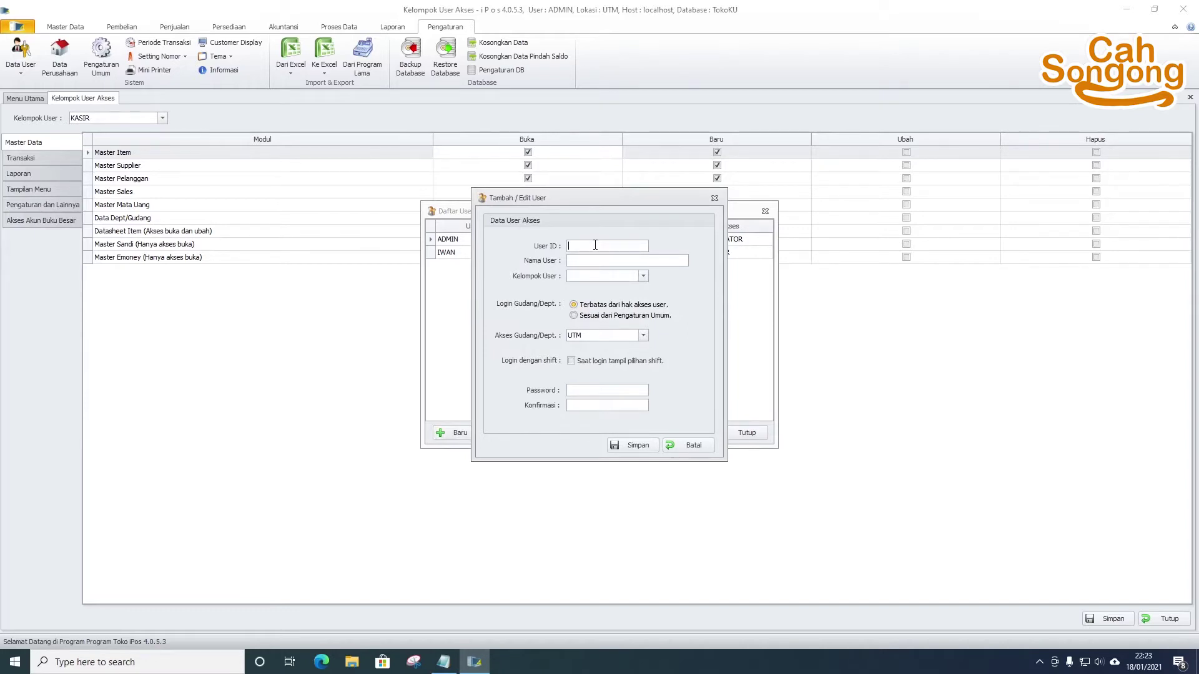
pyautogui.write('cah')
pyautogui.write('songong')
pyautogui.click(595, 259)
pyautogui.write('ca')
pyautogui.press('BackSpace')
pyautogui.press('BackSpace')
pyautogui.write('Cah Son')
pyautogui.click(609, 277)
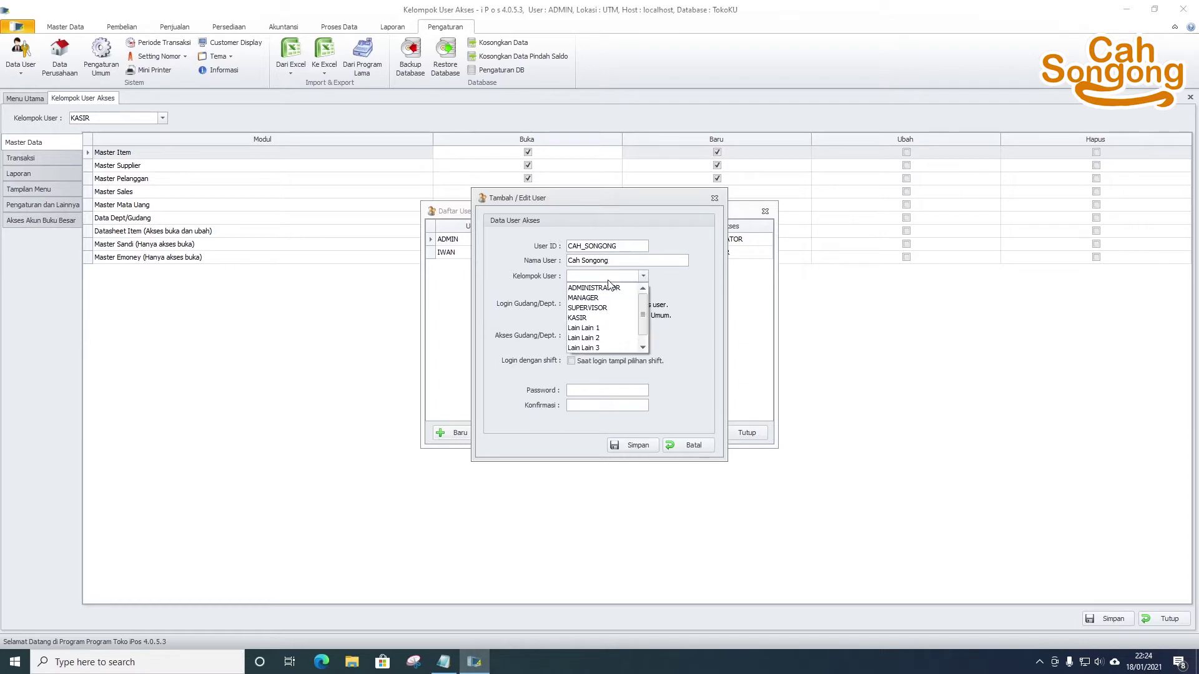
# - Assign ADMINISTRATOR, set warehouse login to 'Sesuai dari Pengaturan Umum', and enter the password
pyautogui.click(610, 286)
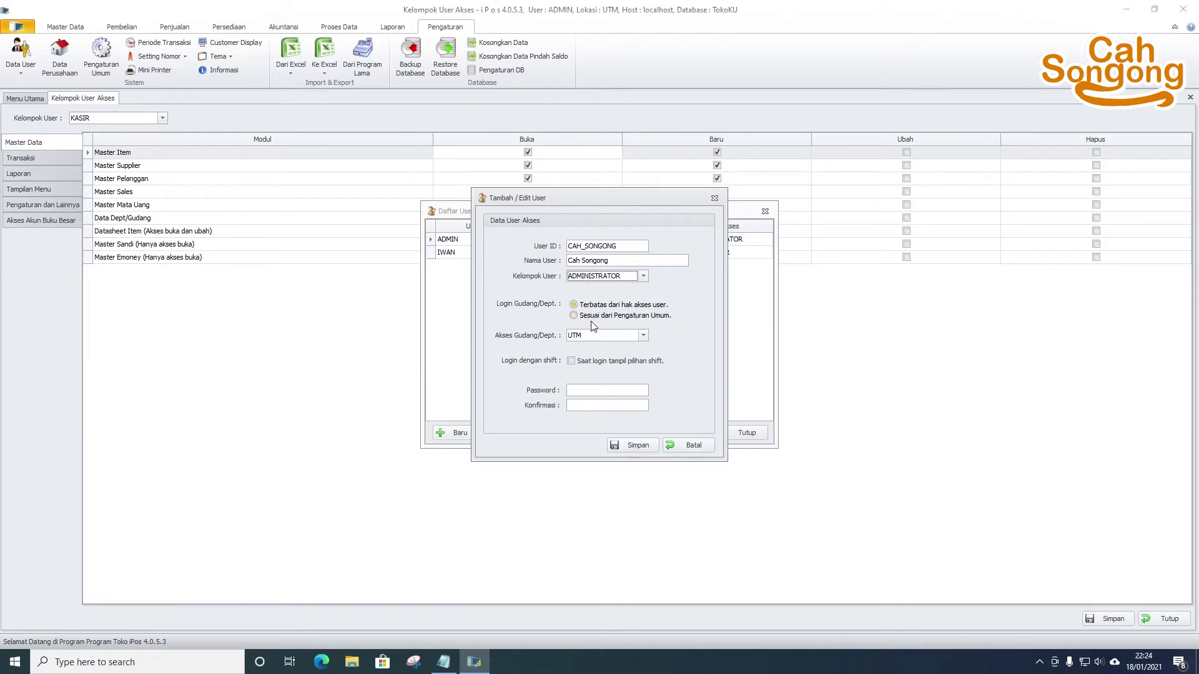
pyautogui.click(627, 317)
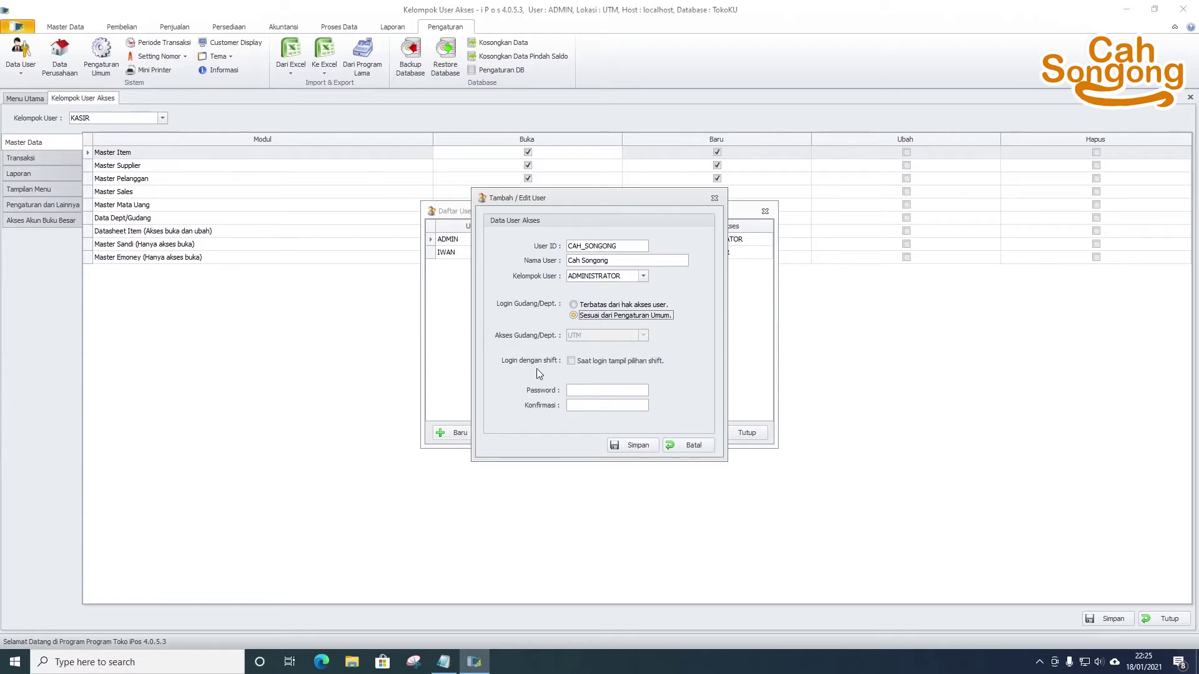
pyautogui.click(581, 389)
pyautogui.press('Tab')
# - Duplicate the last staff entry in the Notepad note below itself
pyautogui.click(443, 662)
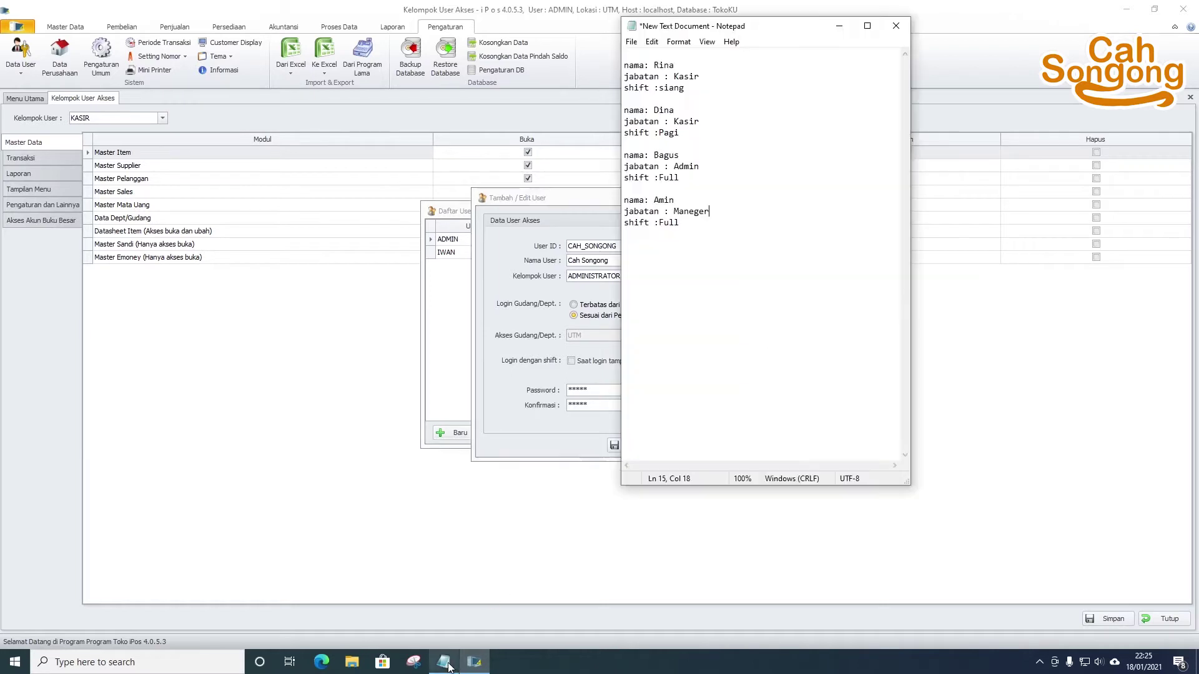
pyautogui.moveTo(788, 35); pyautogui.dragTo(929, 45)
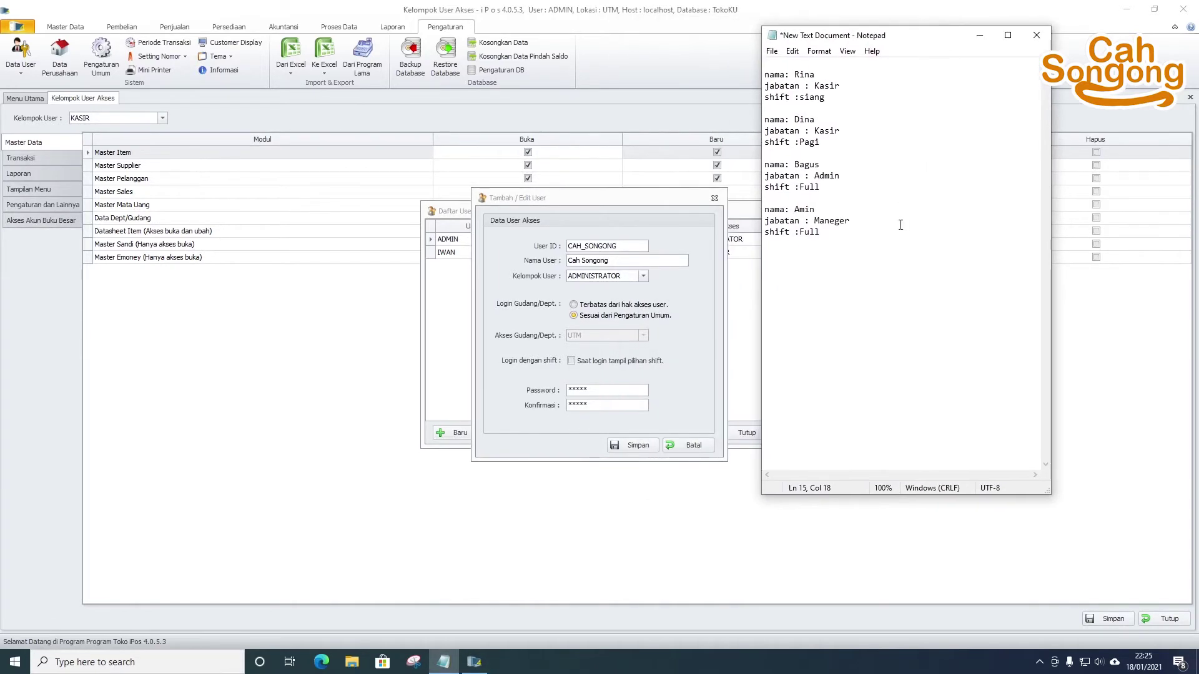
pyautogui.moveTo(839, 231); pyautogui.dragTo(753, 218)
pyautogui.moveTo(842, 240); pyautogui.dragTo(761, 209)
pyautogui.hotkey('ctrl', 'c')
pyautogui.click(855, 240)
pyautogui.press('Return')
pyautogui.hotkey('ctrl', 'v')
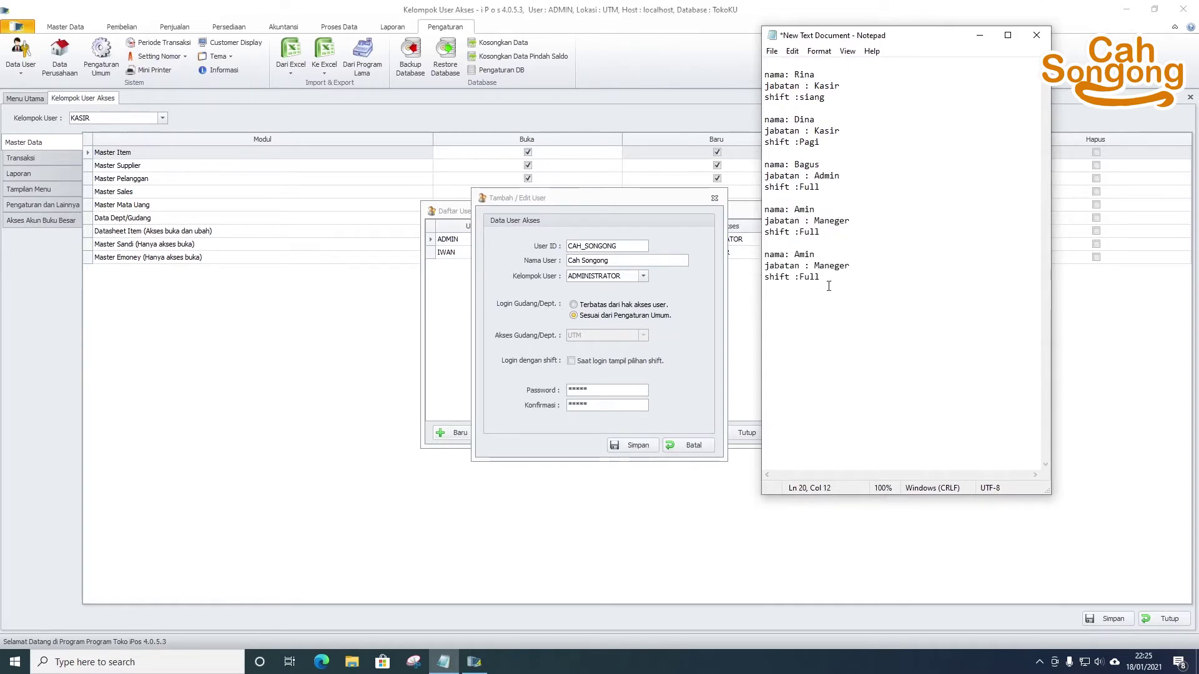
# - Replace the copied entry's name with the new user's name and its jabatan with Admin
pyautogui.click(616, 260)
pyautogui.hotkey('ctrl', 'c')
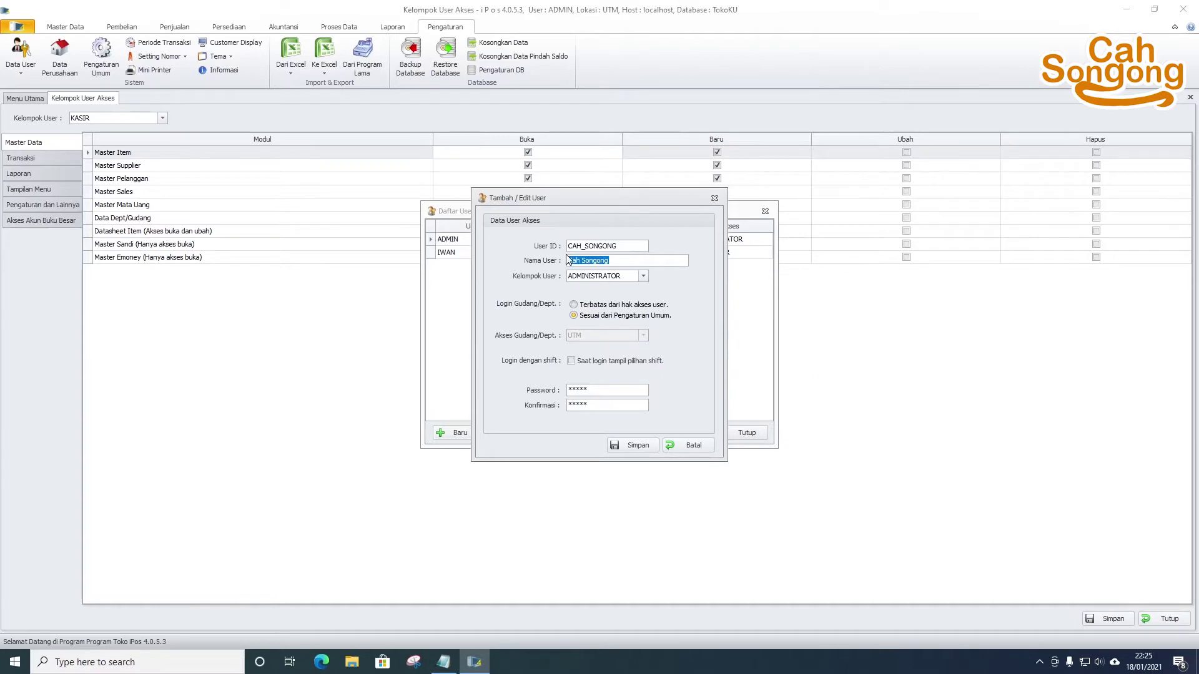
pyautogui.click(443, 661)
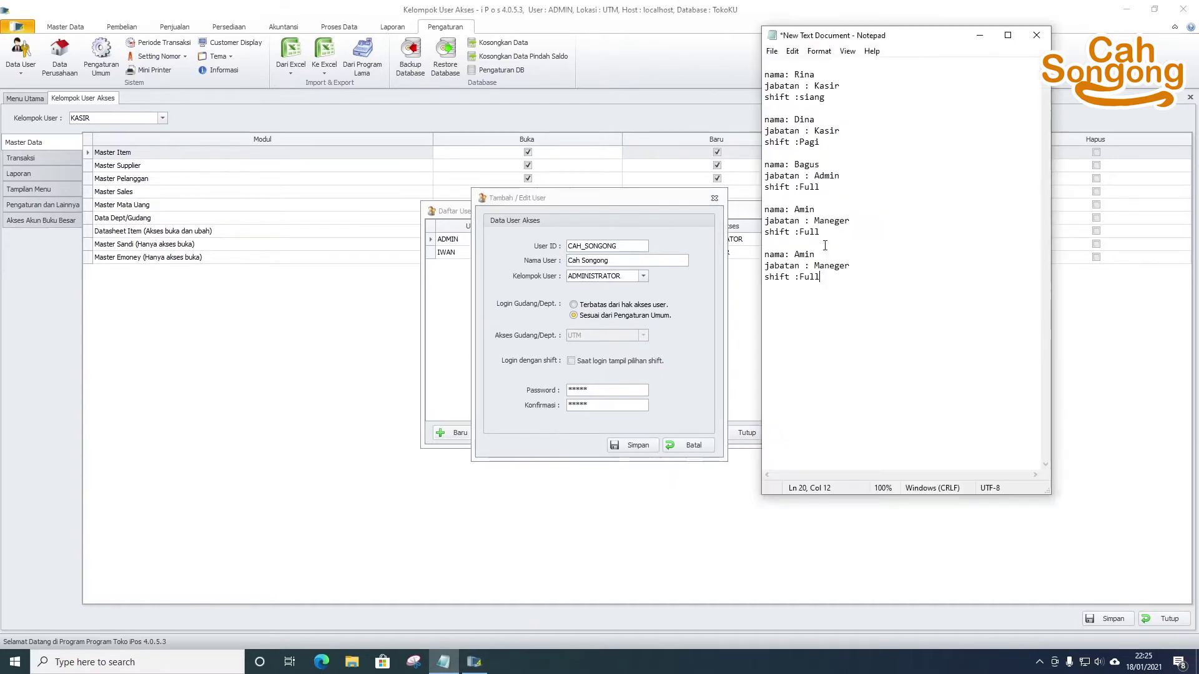
pyautogui.moveTo(816, 254); pyautogui.dragTo(796, 254)
pyautogui.hotkey('ctrl', 'v')
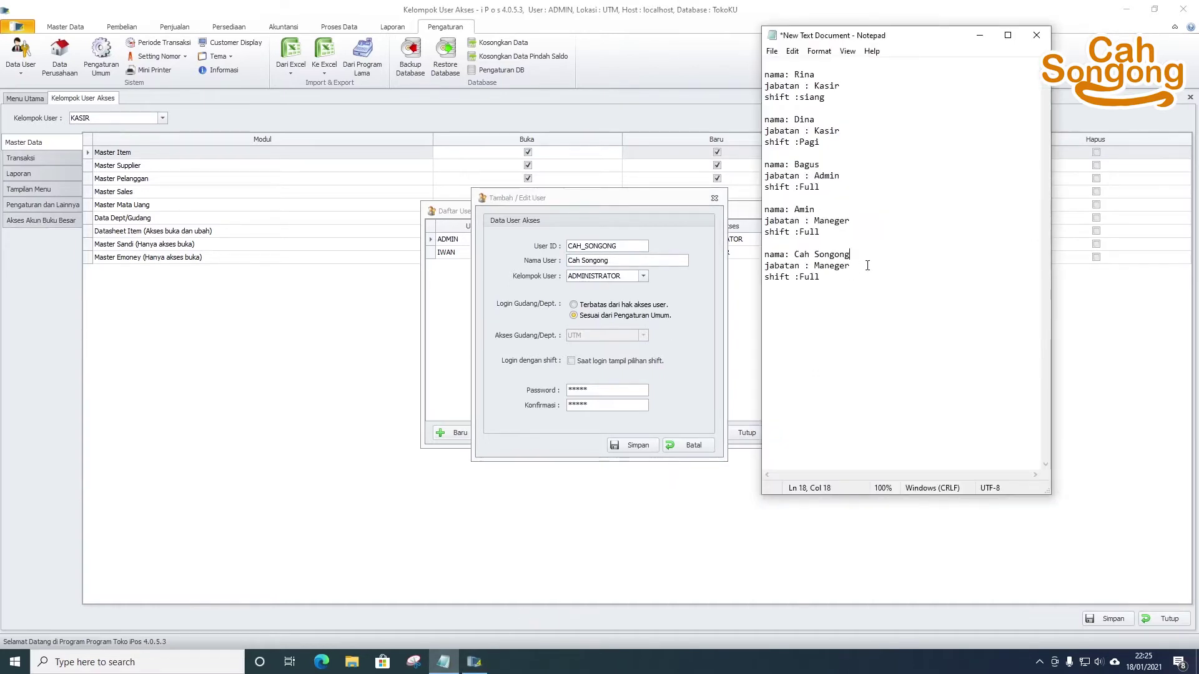
pyautogui.moveTo(841, 176); pyautogui.dragTo(815, 176)
pyautogui.hotkey('ctrl', 'c')
pyautogui.moveTo(851, 266); pyautogui.dragTo(814, 266)
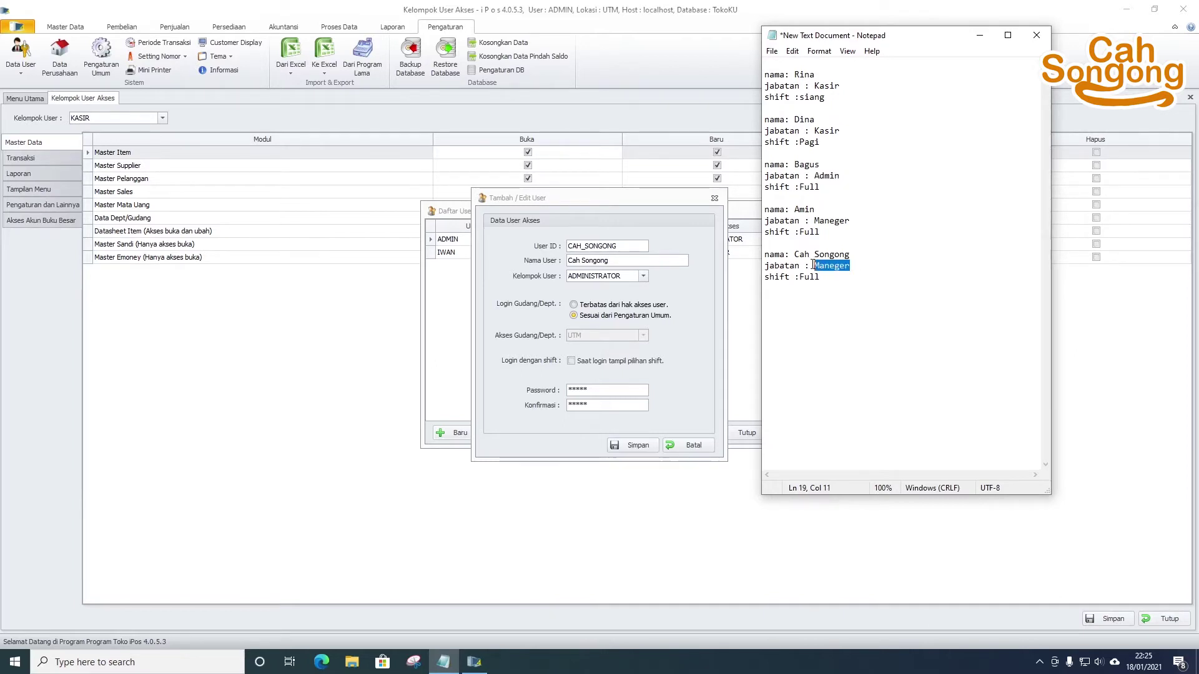
pyautogui.hotkey('ctrl', 'v')
# - Clear the new entry's shift value and add a password line
pyautogui.moveTo(820, 277); pyautogui.dragTo(805, 277)
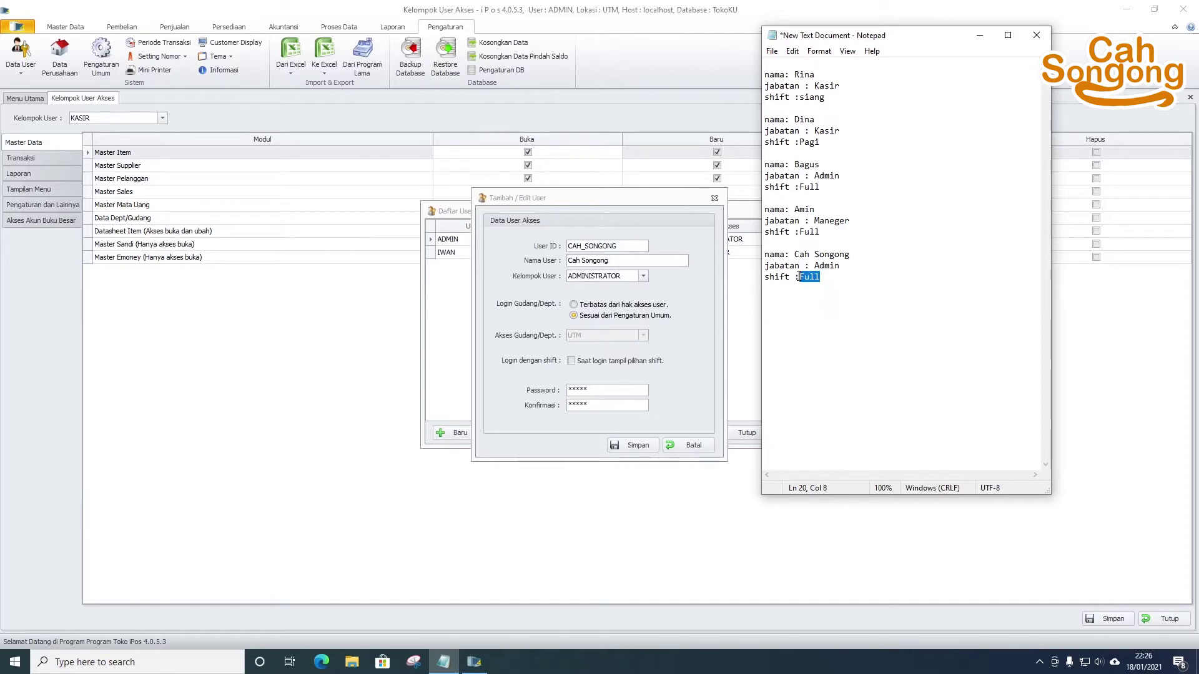
pyautogui.press('BackSpace')
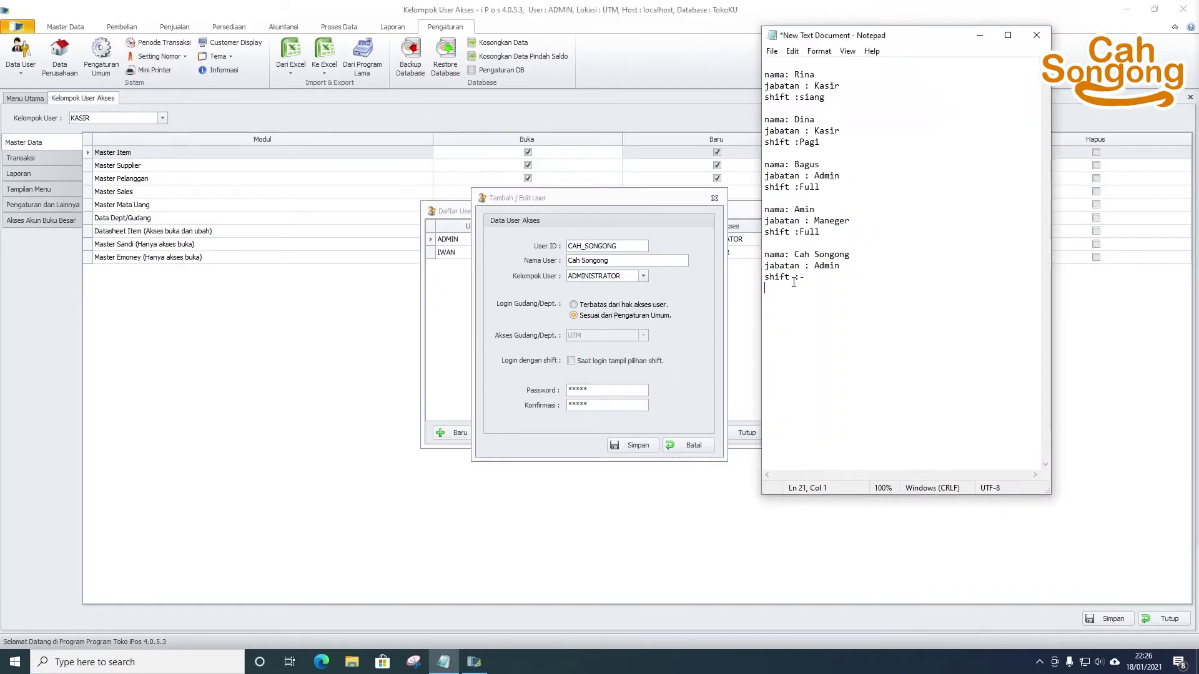
pyautogui.press('Return')
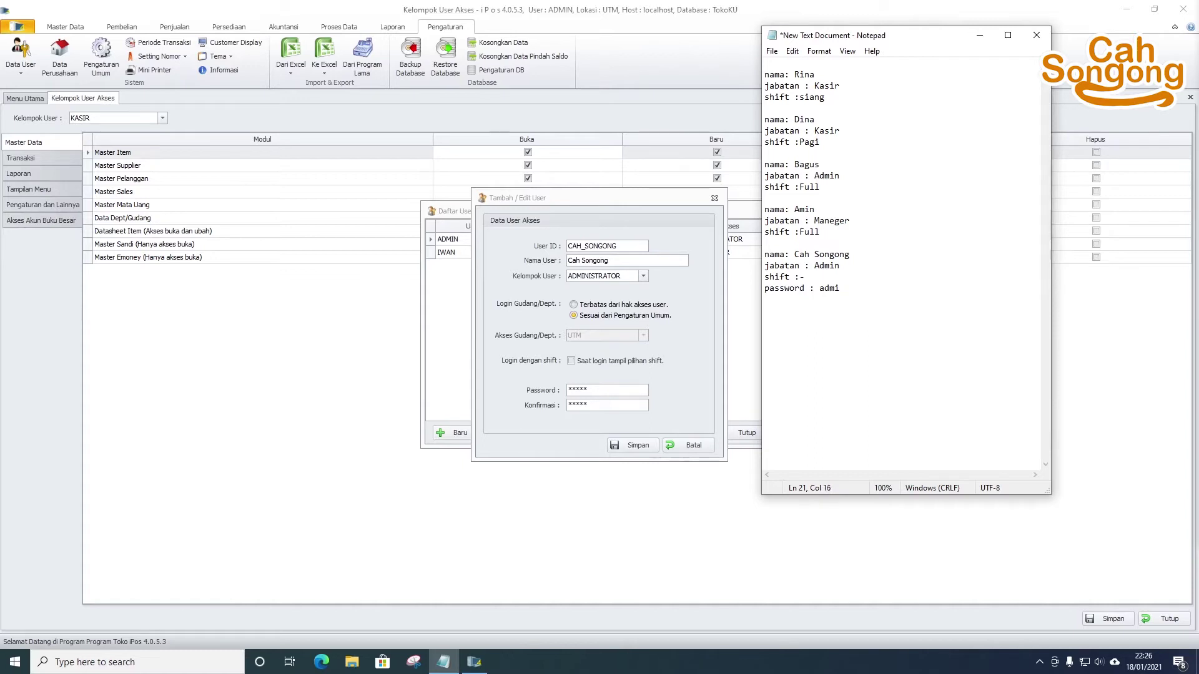
pyautogui.click(599, 428)
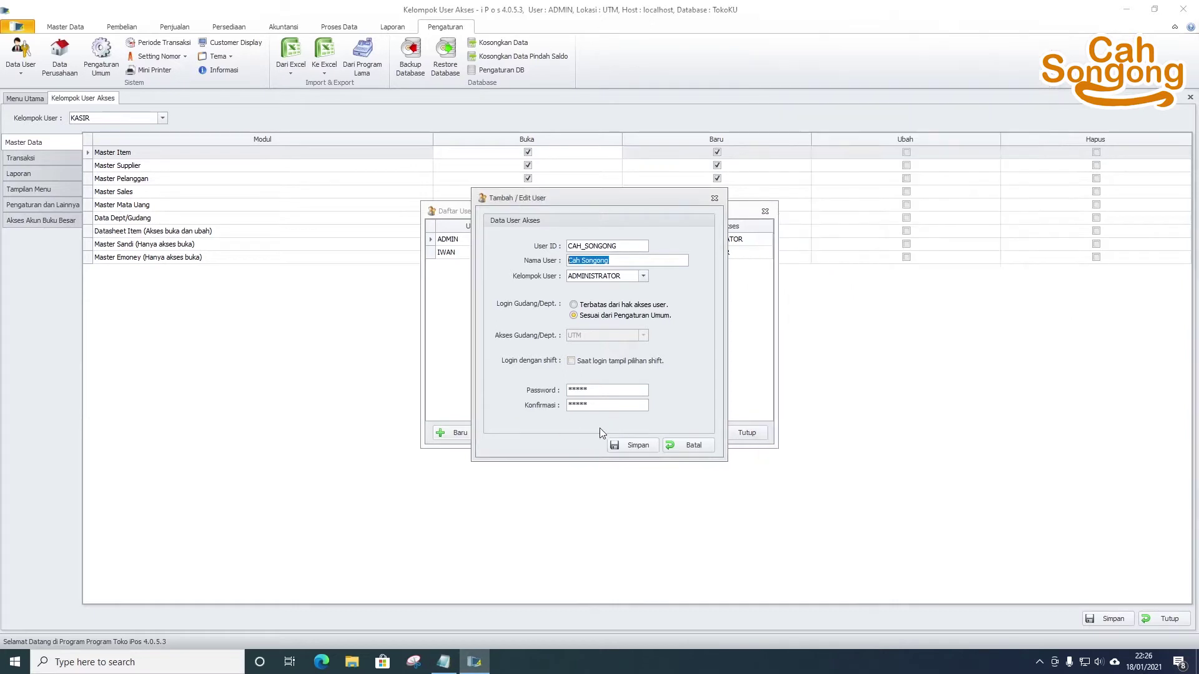
# - Save the new administrator account, acknowledge the confirmation, and close the user entry form
pyautogui.click(634, 444)
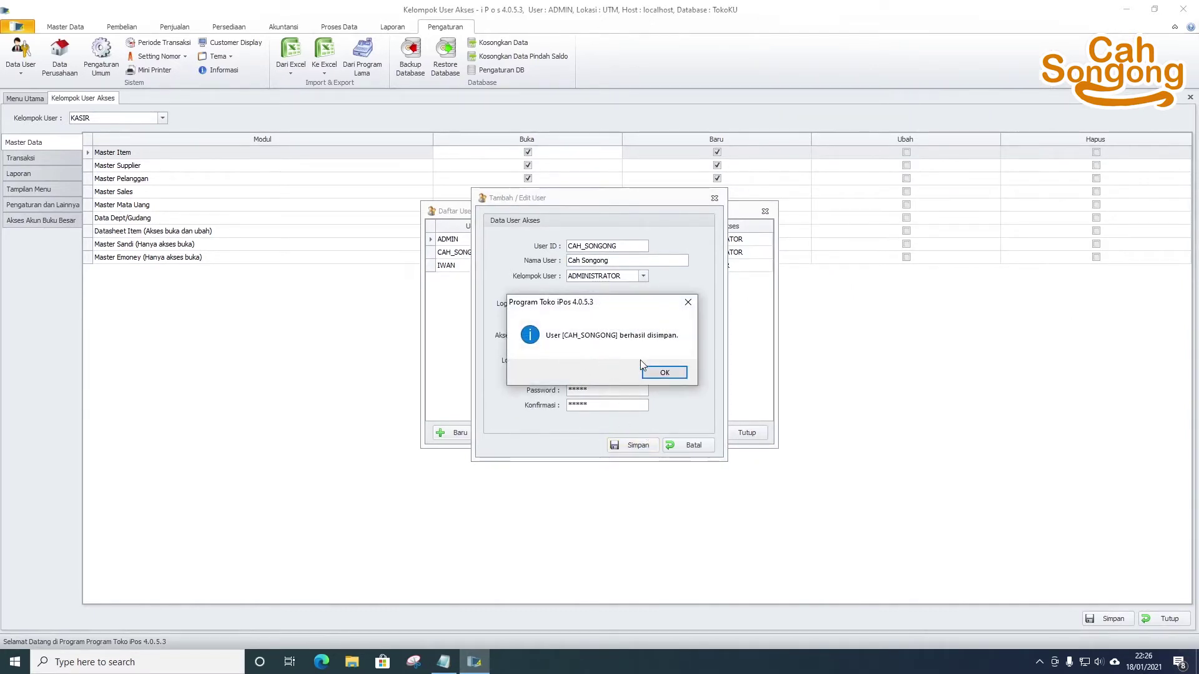
pyautogui.click(654, 373)
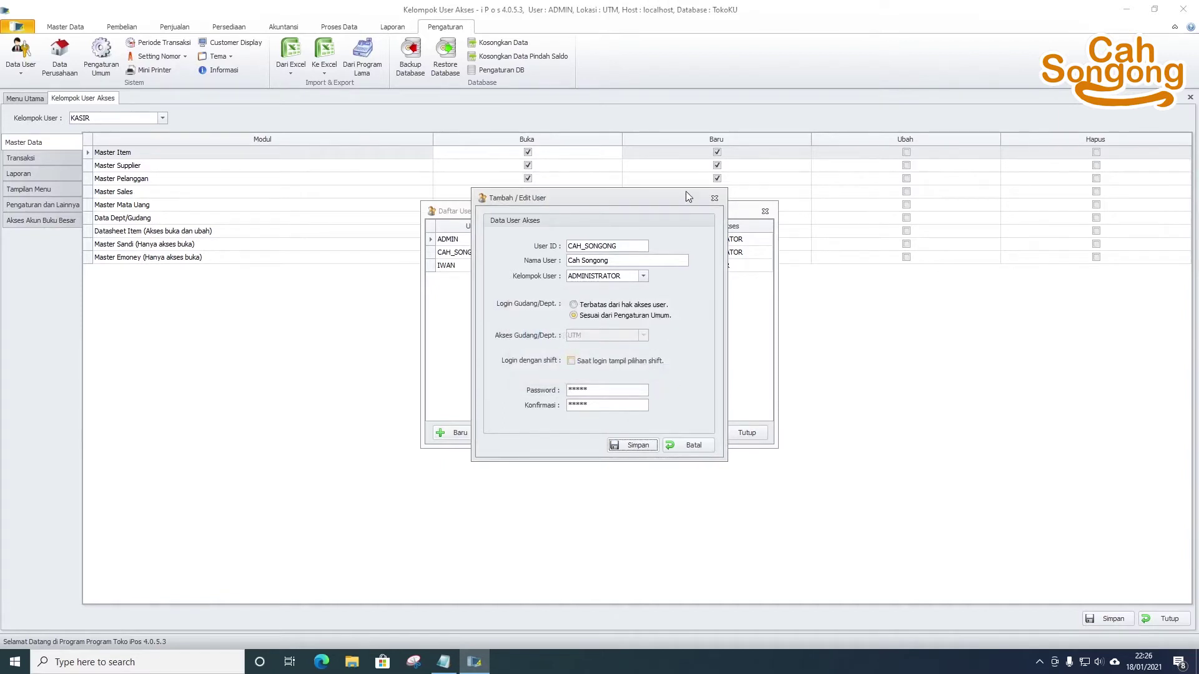
pyautogui.click(689, 445)
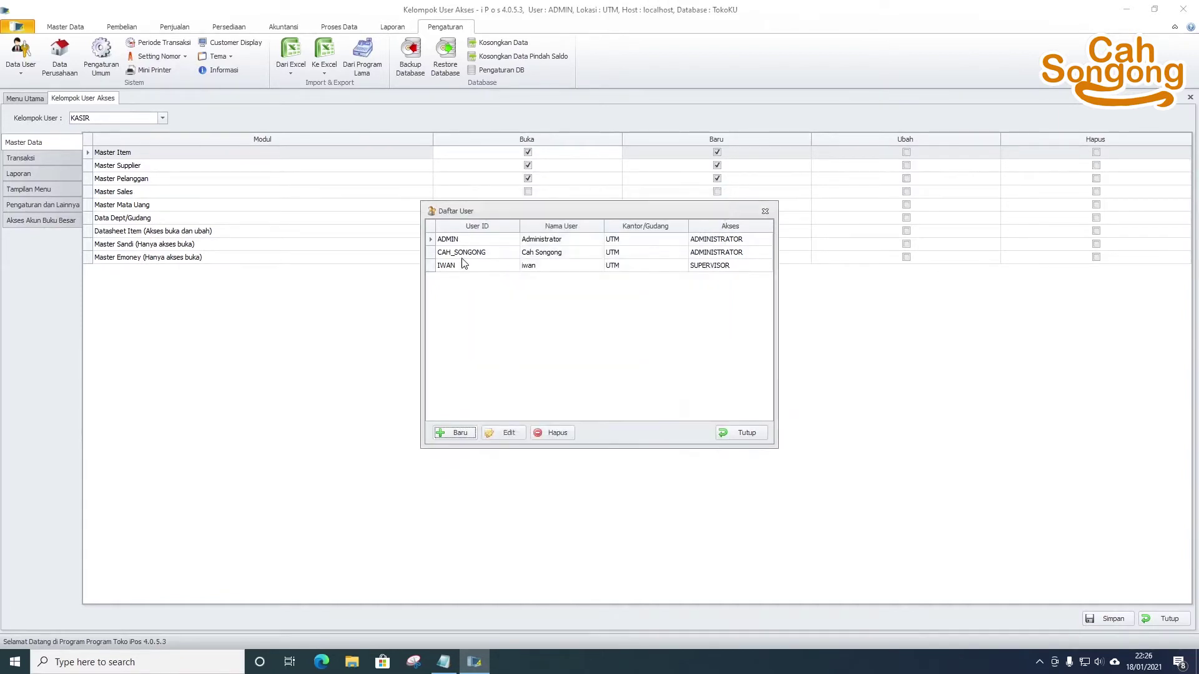
# - Open and discard a blank new-user form, then close the Daftar User list
pyautogui.click(463, 255)
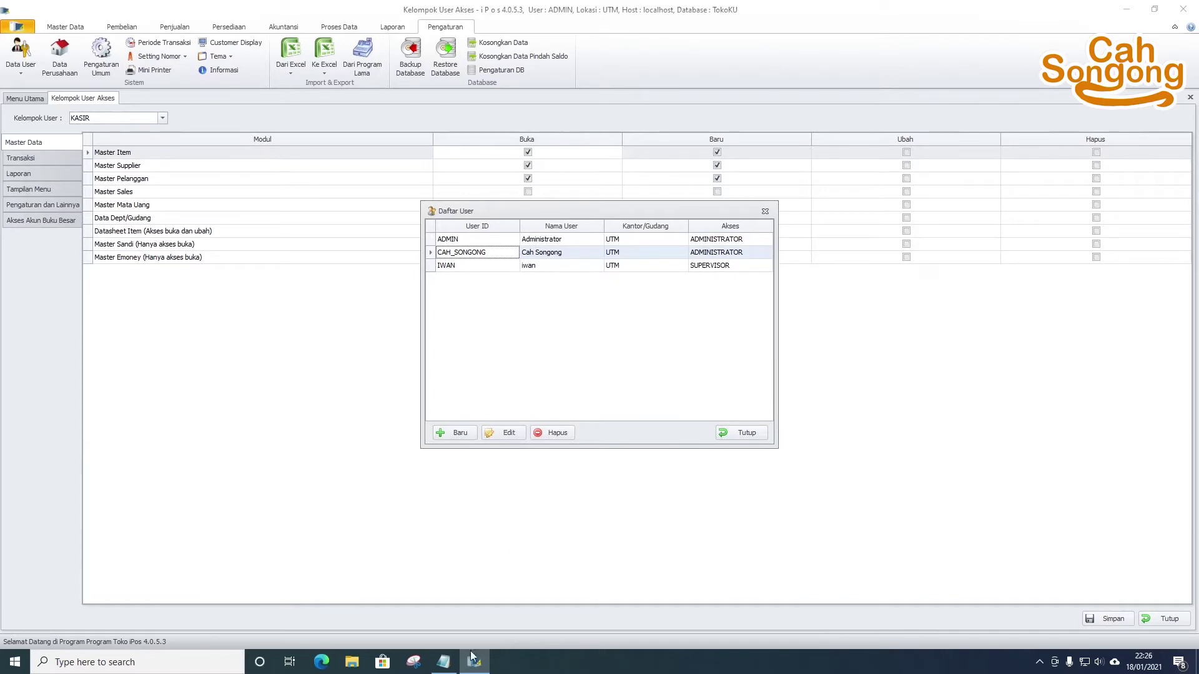
pyautogui.click(444, 662)
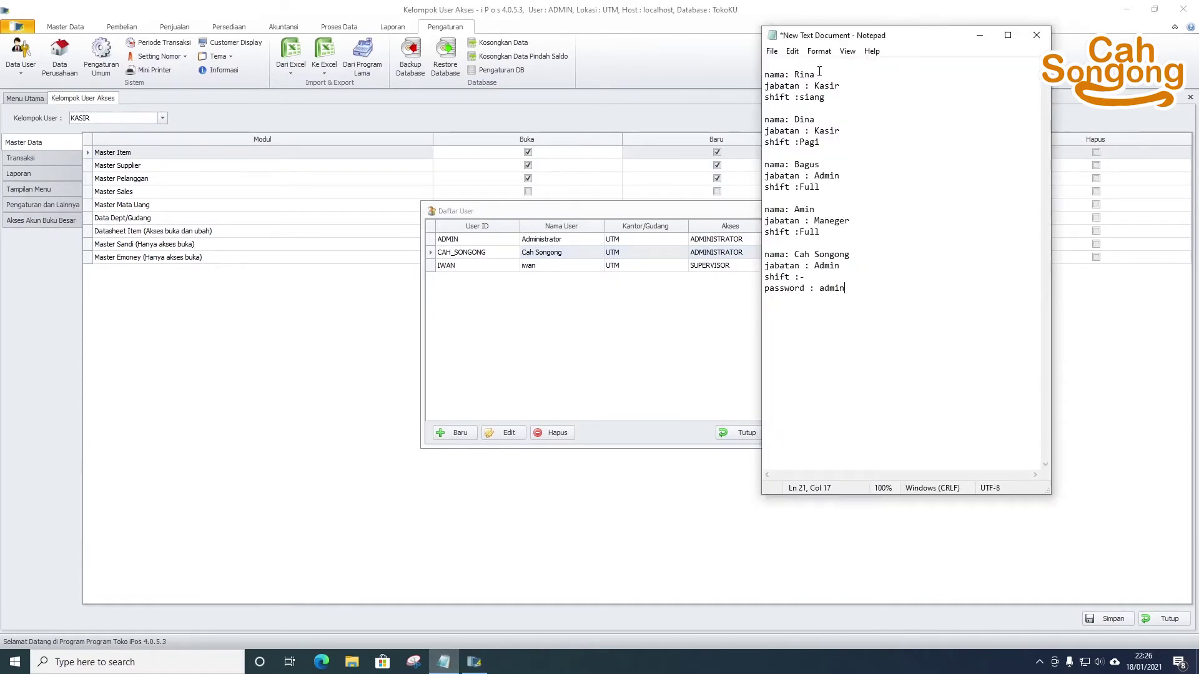
pyautogui.click(453, 433)
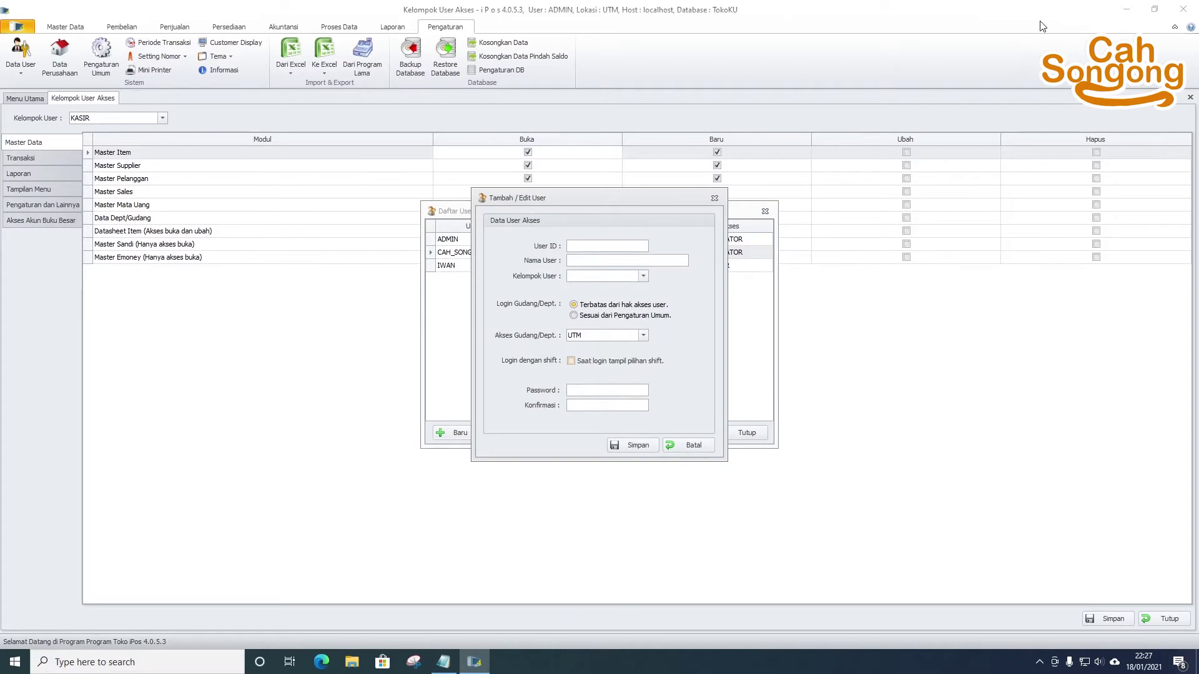
pyautogui.click(714, 198)
pyautogui.click(765, 212)
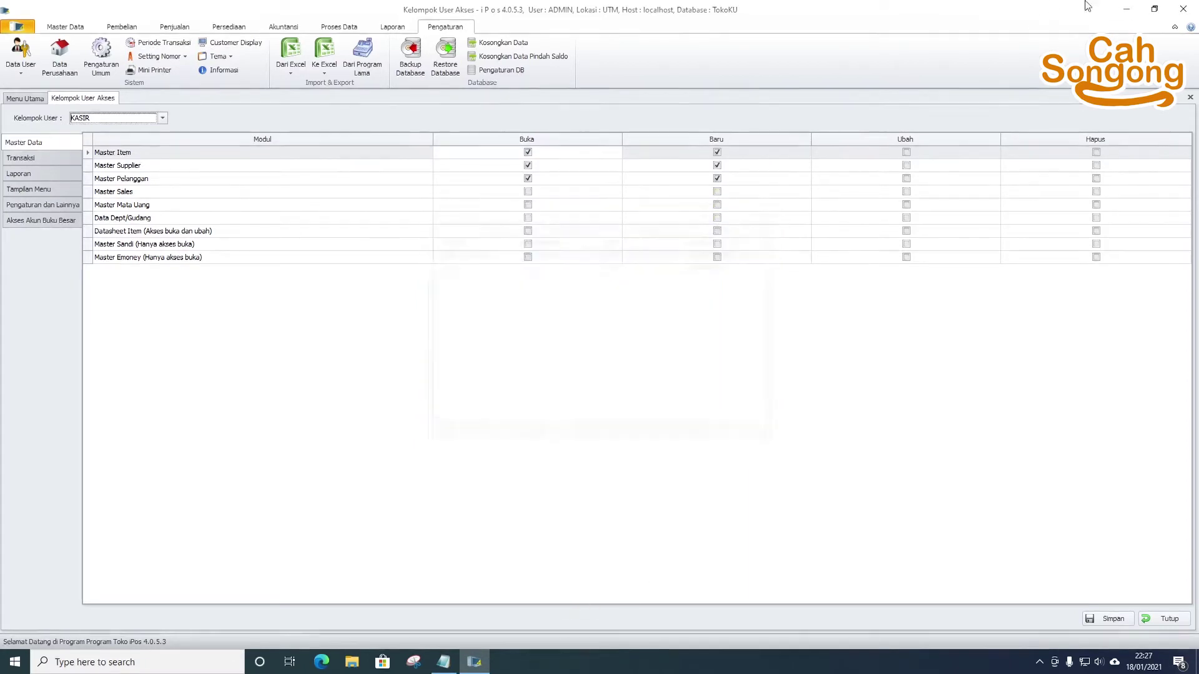
# - Arrange the iPos window on the left and the Notepad staff notes on the right
pyautogui.click(1154, 9)
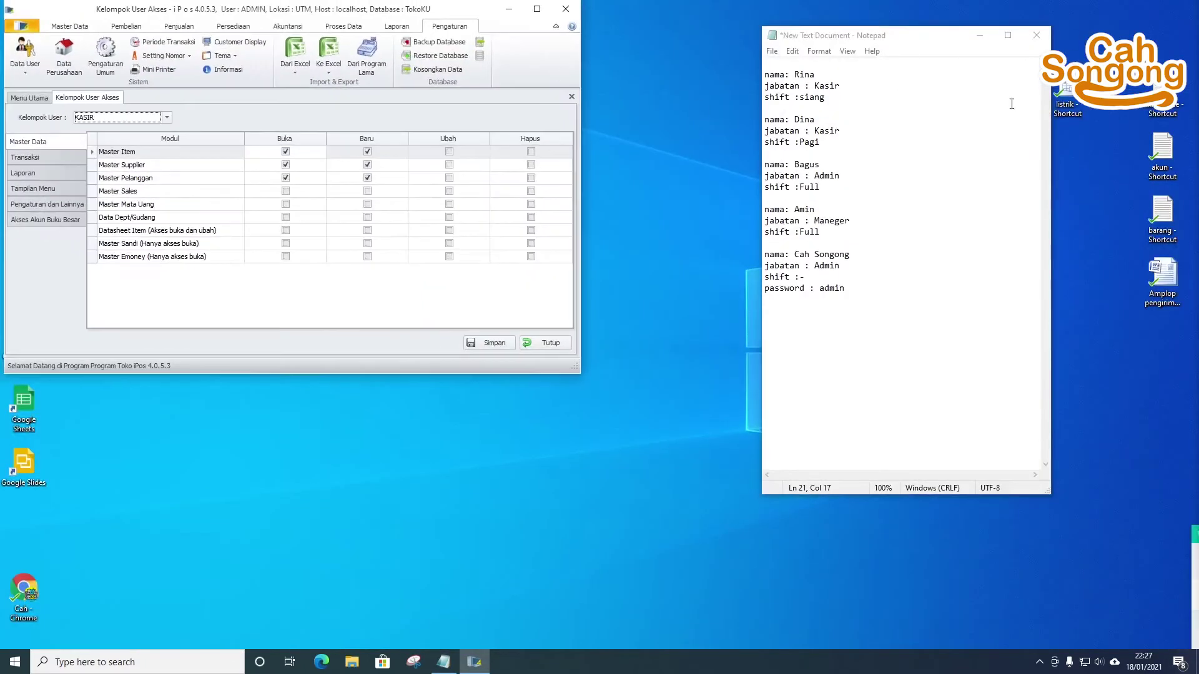
pyautogui.click(946, 45)
pyautogui.moveTo(928, 39); pyautogui.dragTo(1071, 32)
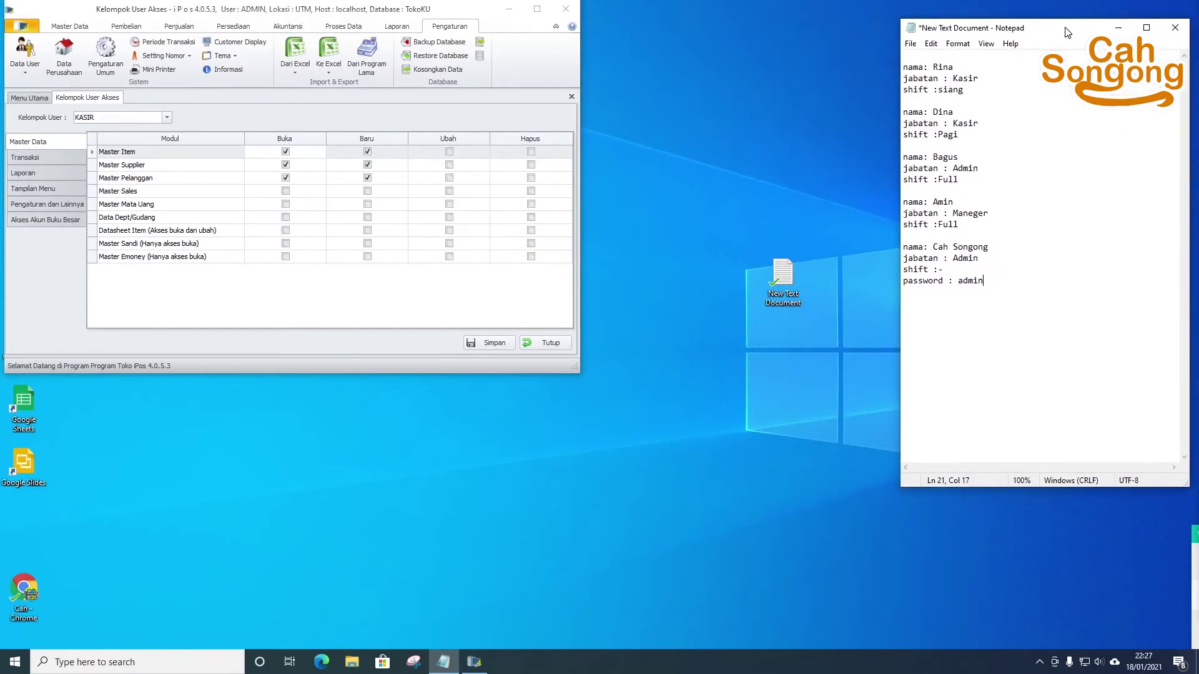
pyautogui.moveTo(902, 100); pyautogui.dragTo(1058, 100)
pyautogui.moveTo(575, 370); pyautogui.dragTo(1000, 643)
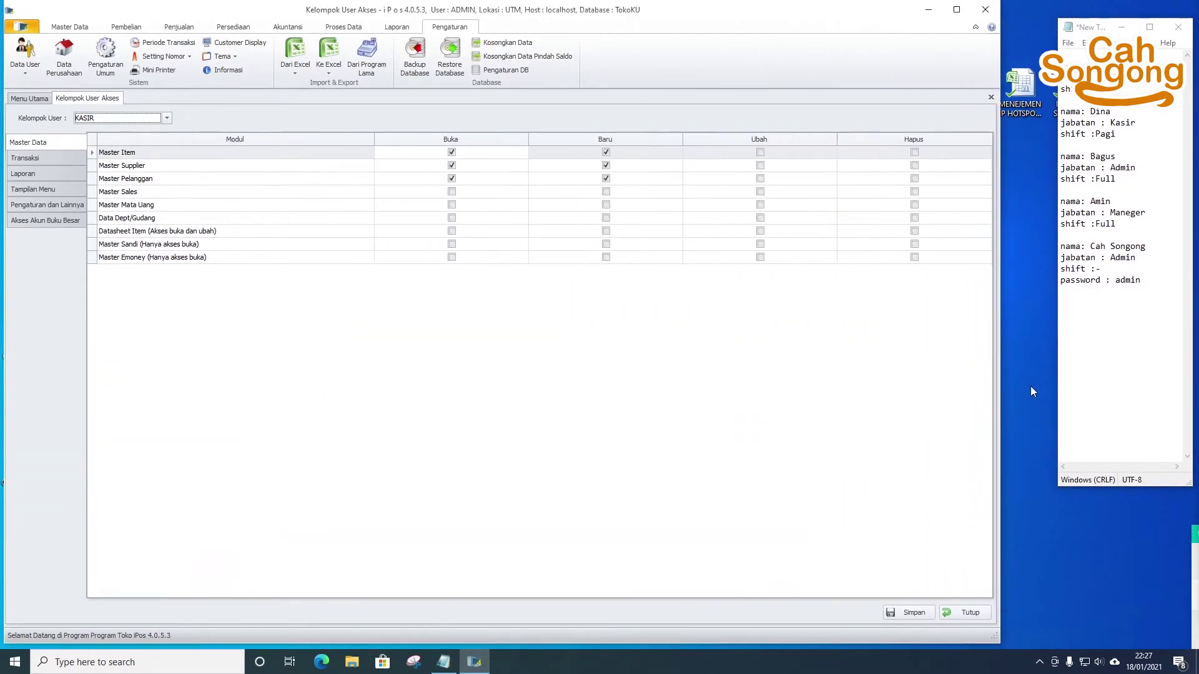
pyautogui.moveTo(1057, 368); pyautogui.dragTo(1004, 367)
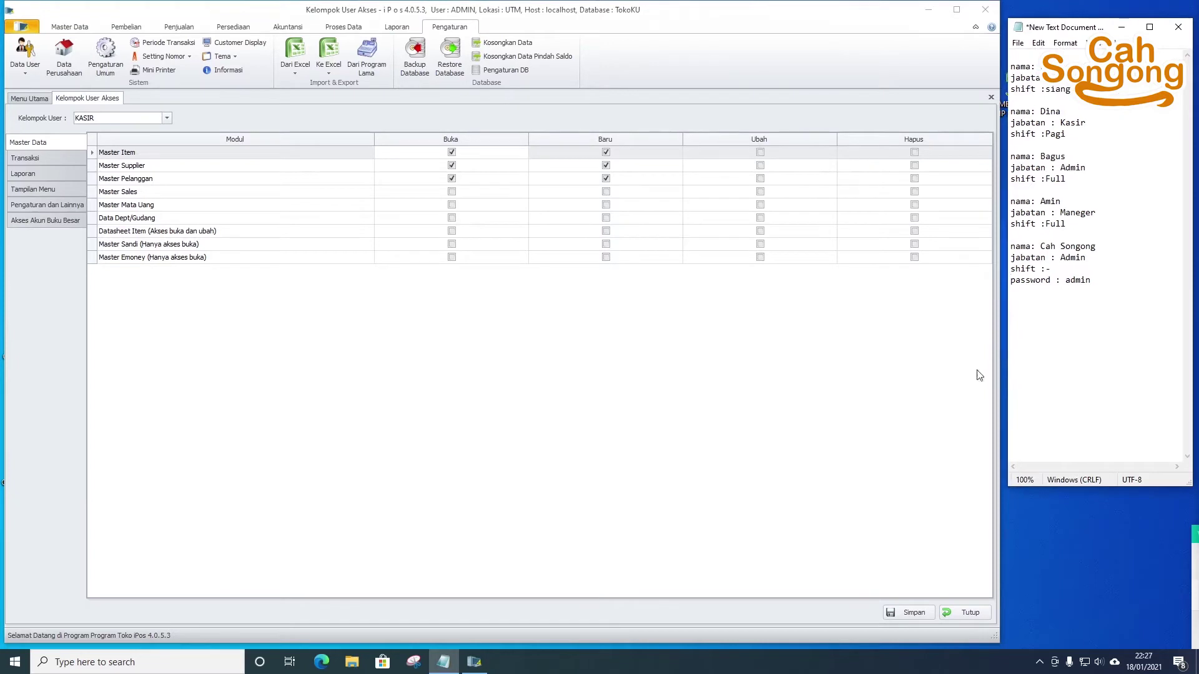
pyautogui.click(891, 447)
pyautogui.click(1057, 396)
# - Open Data User > Daftar User and start a blank new-user entry
pyautogui.click(28, 98)
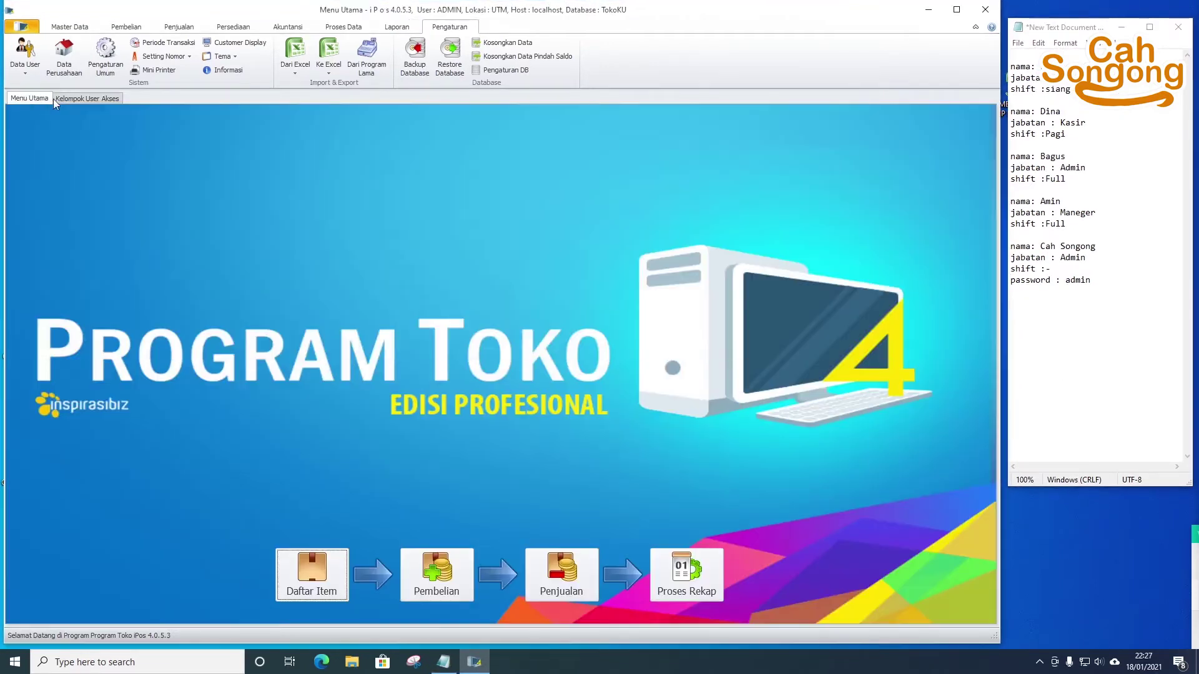
pyautogui.click(92, 97)
pyautogui.click(25, 62)
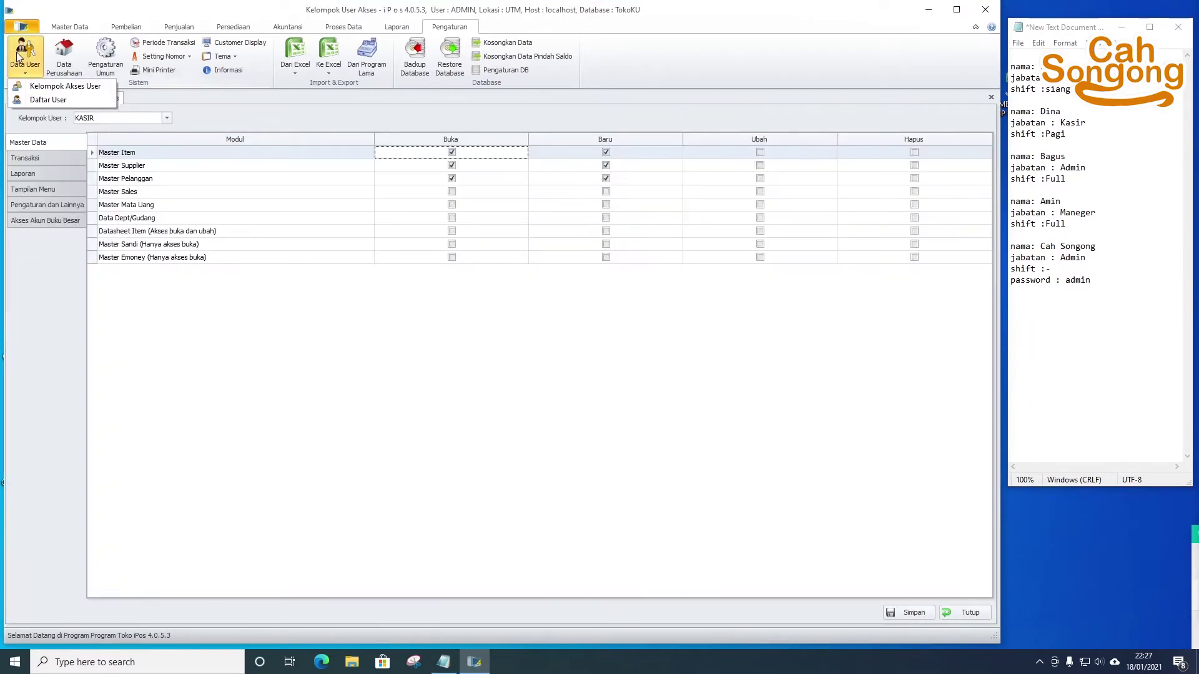
pyautogui.click(58, 100)
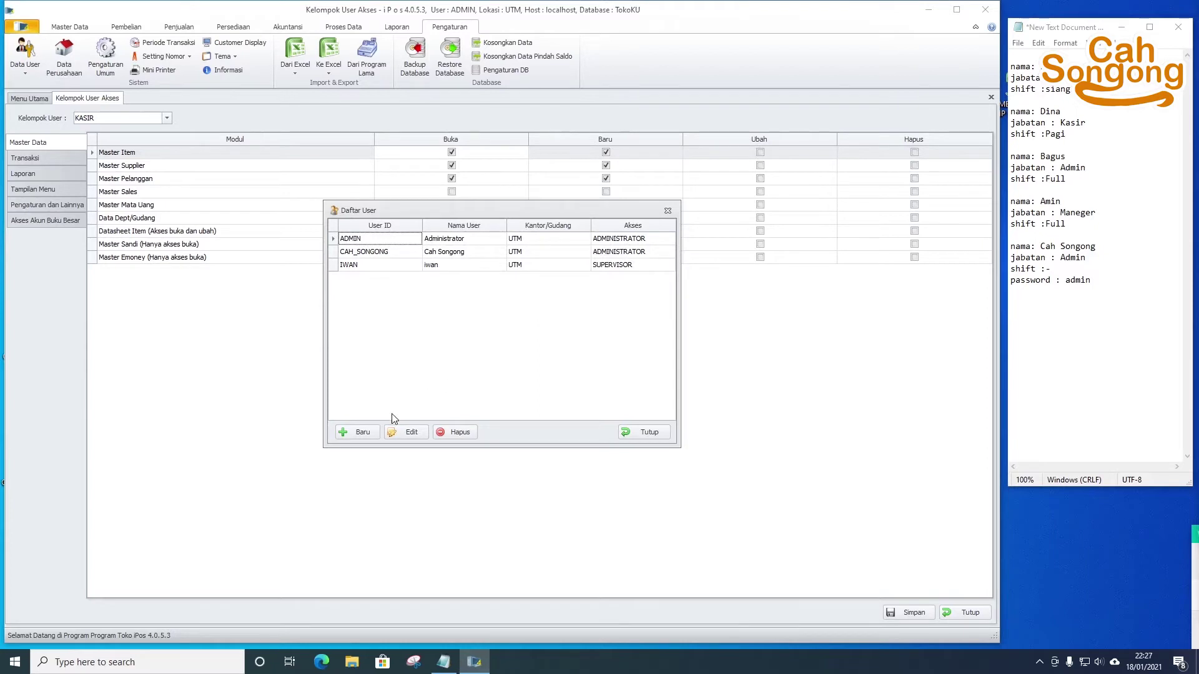
pyautogui.click(357, 432)
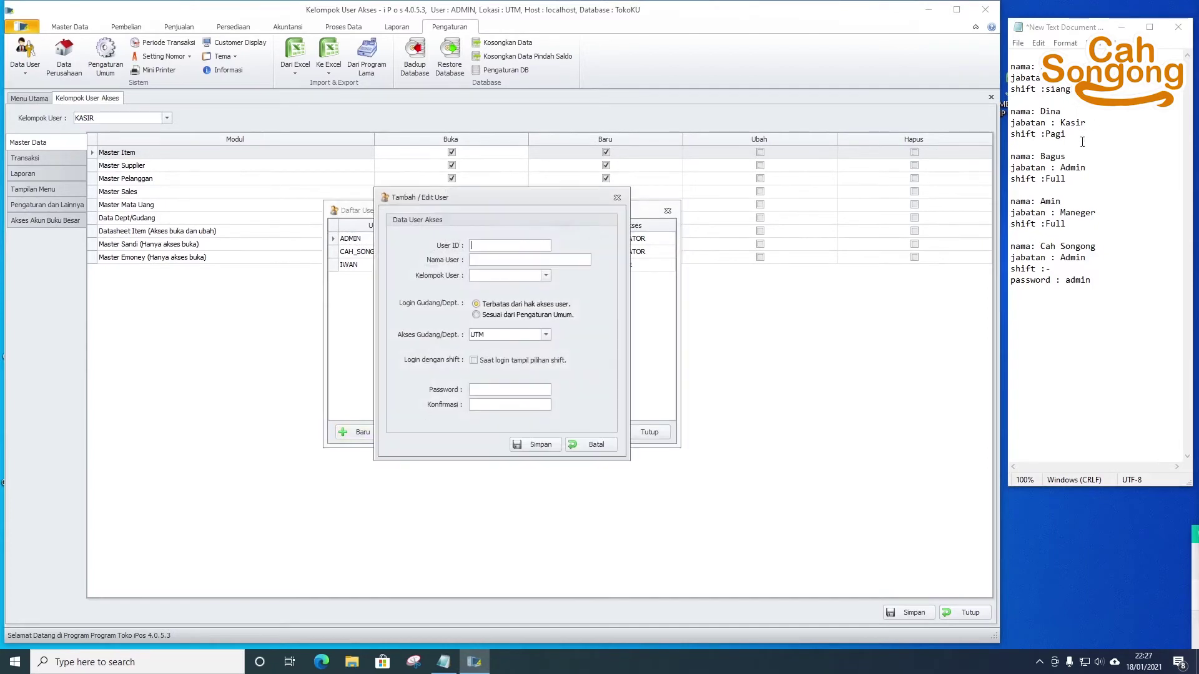
# - Fill in the new staff member's User ID and Nama User from the Notepad notes
pyautogui.click(1099, 68)
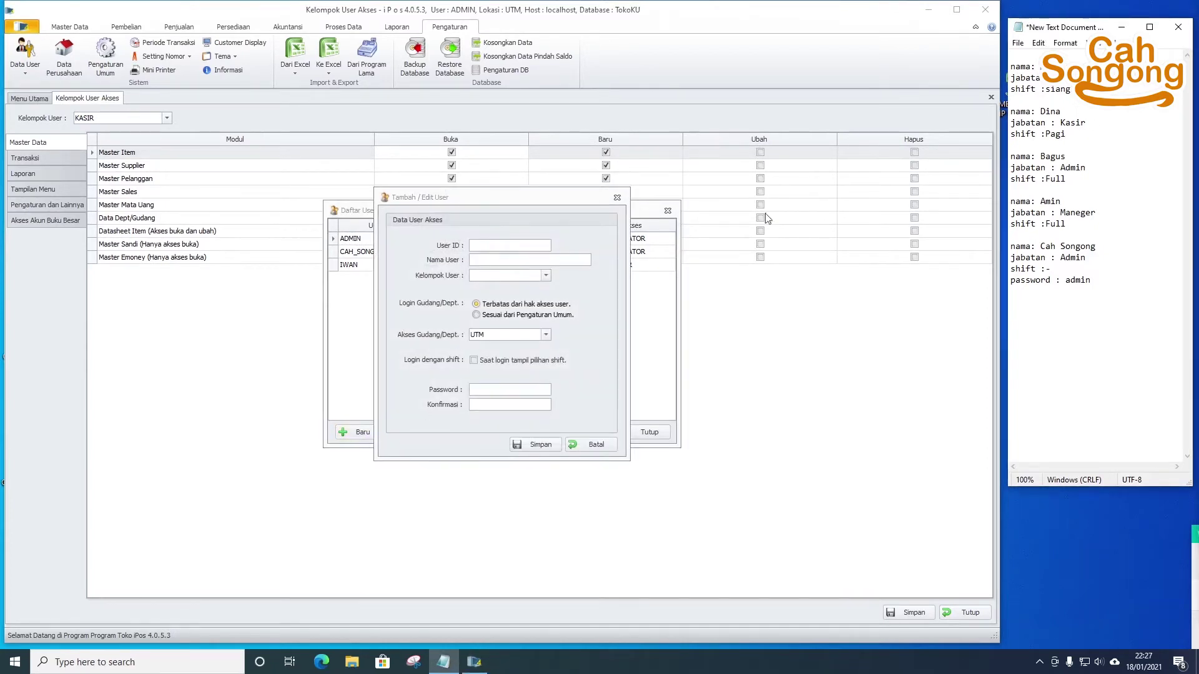
pyautogui.click(540, 260)
pyautogui.write('Rina')
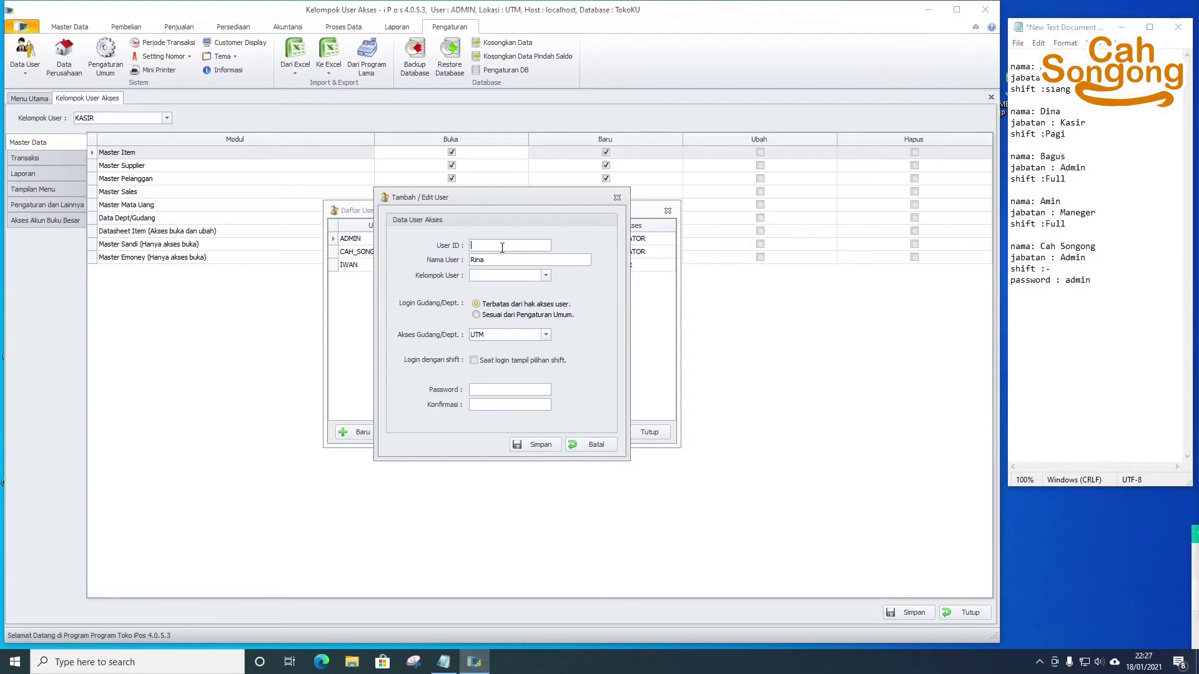
pyautogui.write('R')
pyautogui.write('in')
pyautogui.press('BackSpace')
pyautogui.press('BackSpace')
pyautogui.press('BackSpace')
pyautogui.write('rina')
pyautogui.click(497, 261)
pyautogui.hotkey('shift', 'Tab')
pyautogui.click(503, 276)
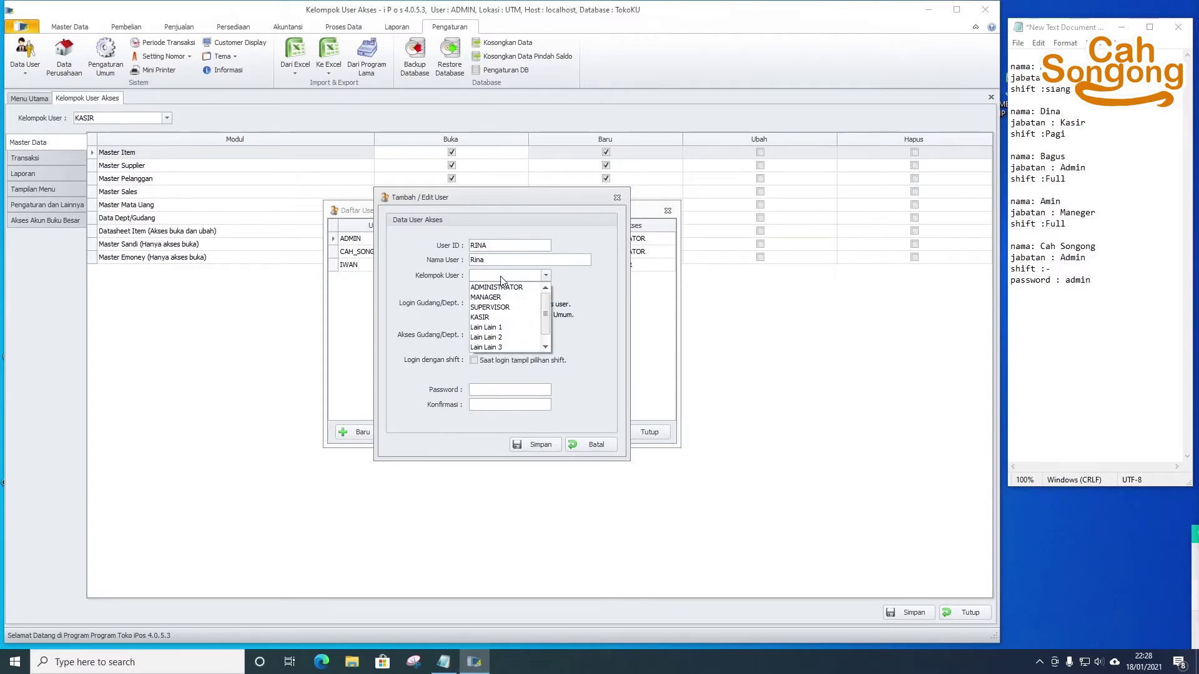
# - Put the new user in the KASIR group with UTM warehouse access and shift choice at login
pyautogui.click(522, 319)
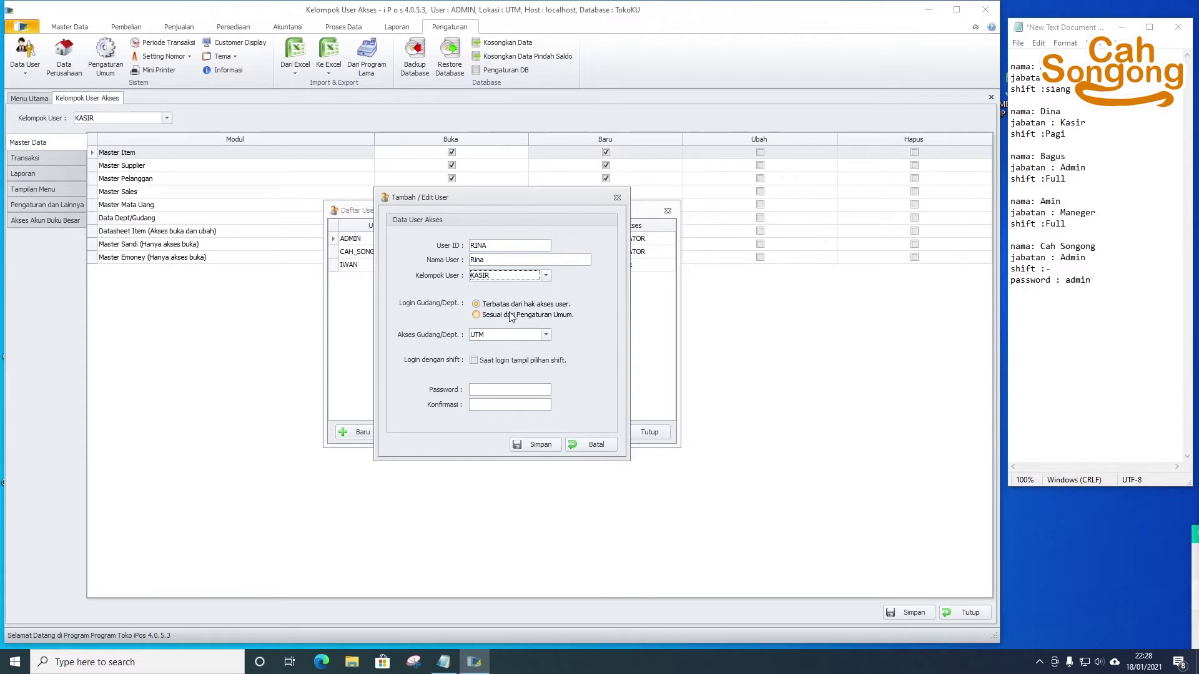
pyautogui.click(532, 336)
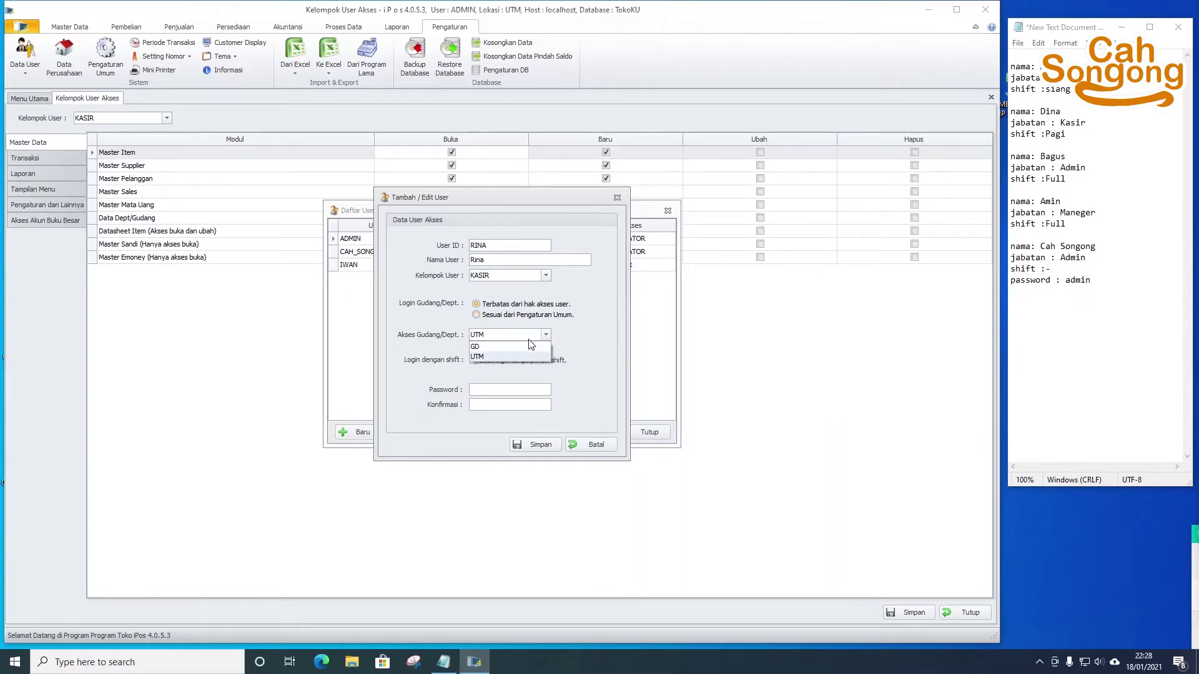
pyautogui.click(510, 357)
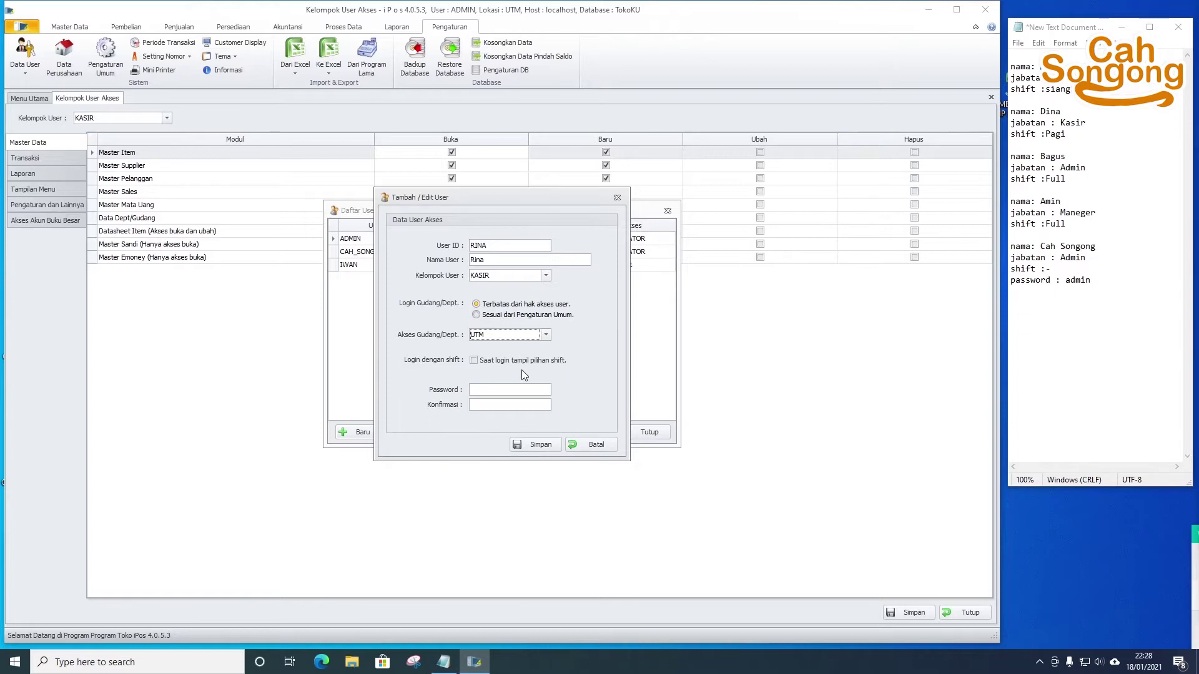
pyautogui.click(474, 361)
# - Set the new cashier's password and save the user account
pyautogui.click(481, 388)
pyautogui.press('BackSpace')
pyautogui.press('BackSpace')
pyautogui.press('BackSpace')
pyautogui.press('BackSpace')
pyautogui.press('BackSpace')
pyautogui.press('BackSpace')
pyautogui.press('BackSpace')
pyautogui.click(538, 444)
pyautogui.click(643, 374)
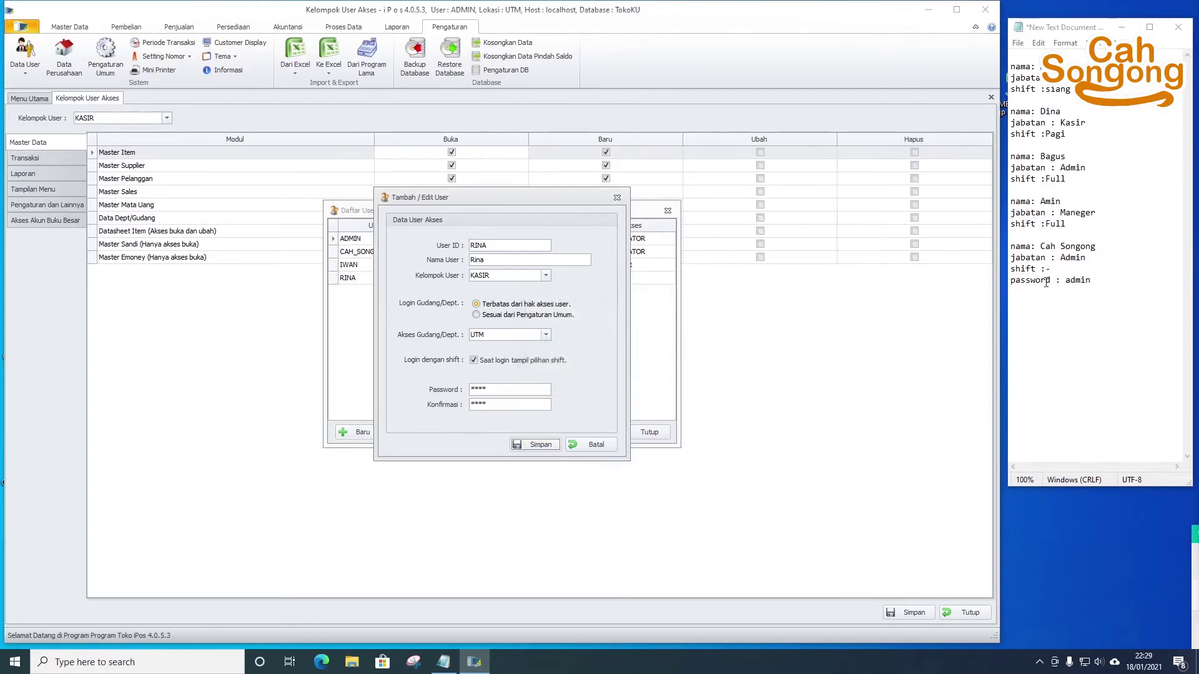
# - Add password lines under the two staff entries in Notepad and close the user form
pyautogui.moveTo(1061, 280); pyautogui.dragTo(1009, 283)
pyautogui.hotkey('ctrl', 'c')
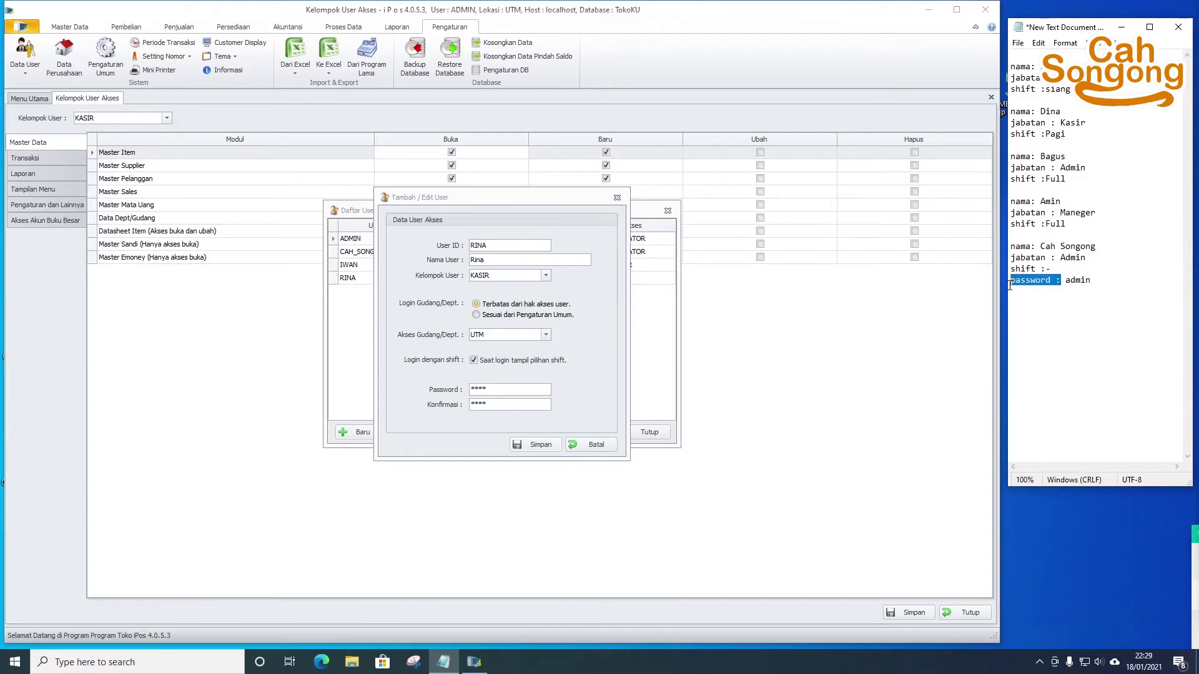
pyautogui.click(1011, 101)
pyautogui.hotkey('ctrl', 'v')
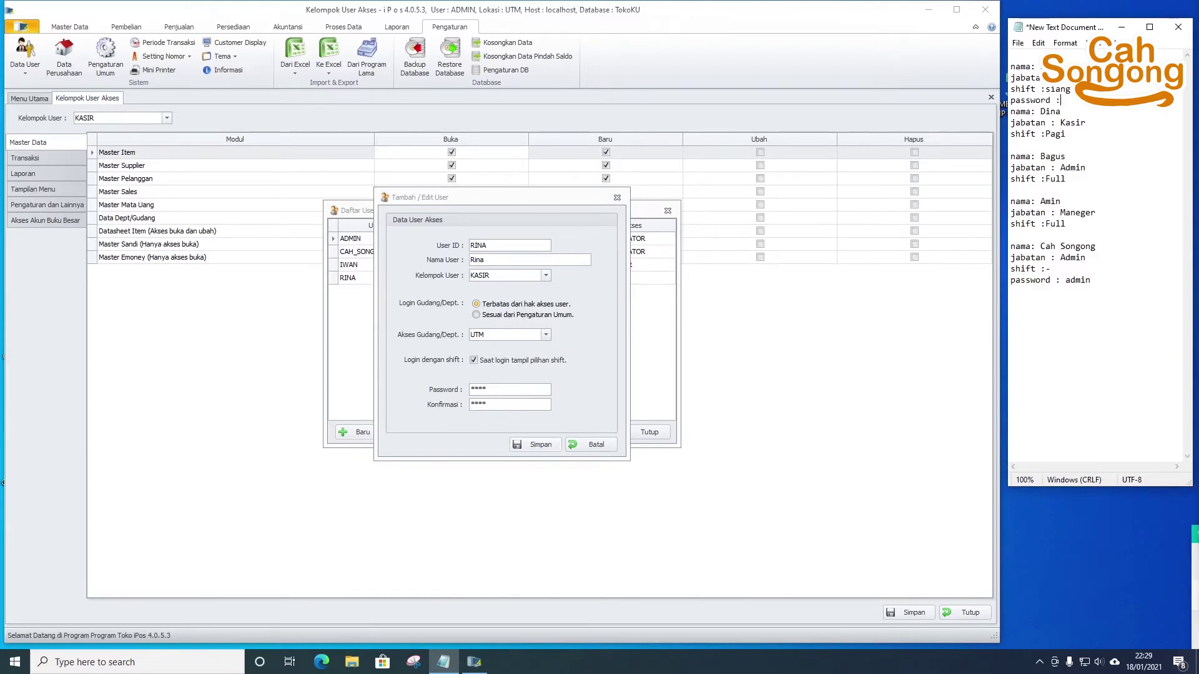
pyautogui.press('Return')
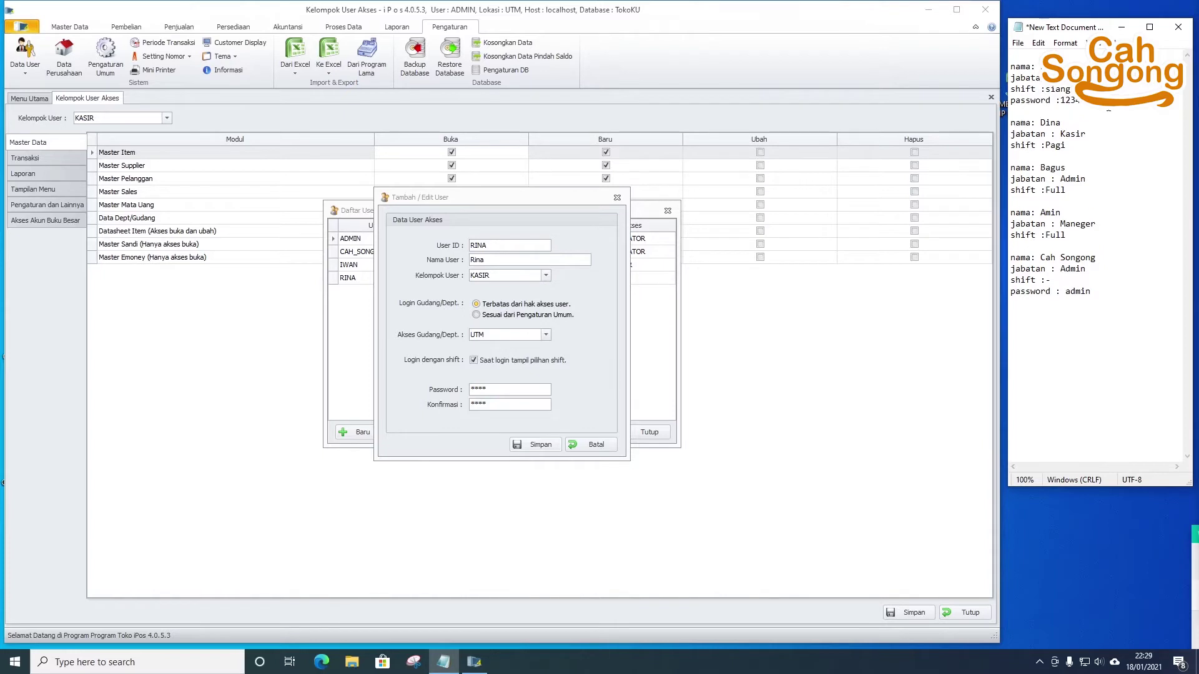
pyautogui.moveTo(1031, 103); pyautogui.dragTo(1006, 102)
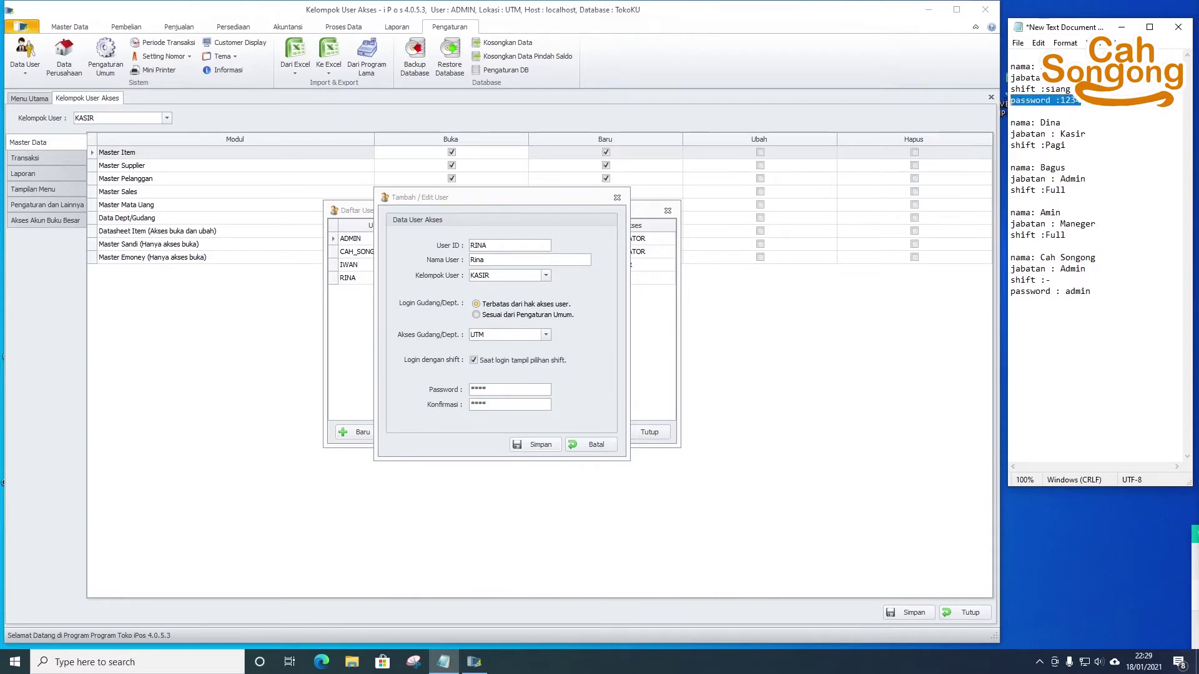
pyautogui.hotkey('ctrl', 'c')
pyautogui.click(1036, 201)
pyautogui.hotkey('ctrl', 'v')
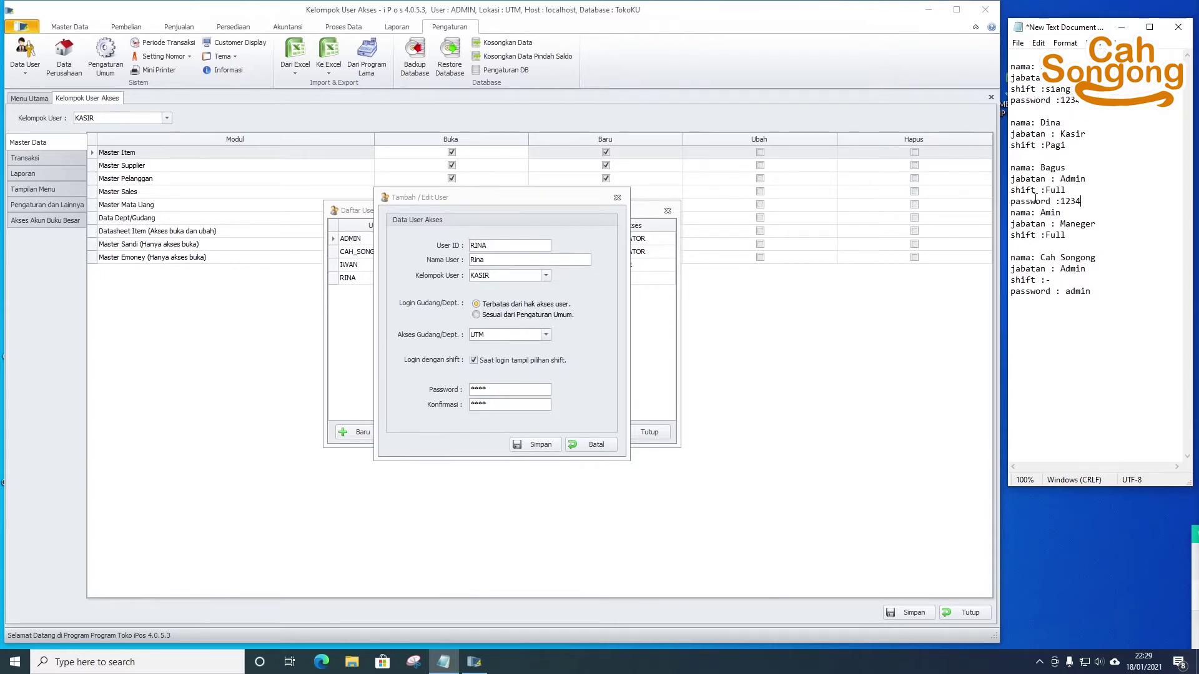
pyautogui.press('Return')
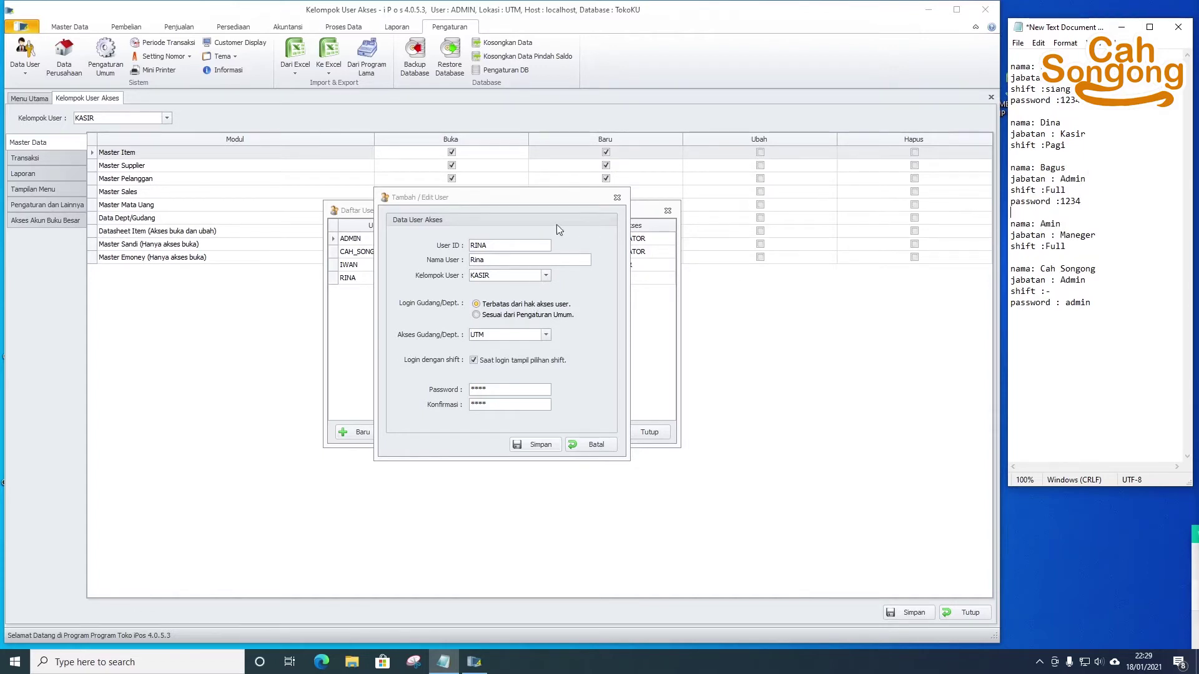
pyautogui.click(585, 448)
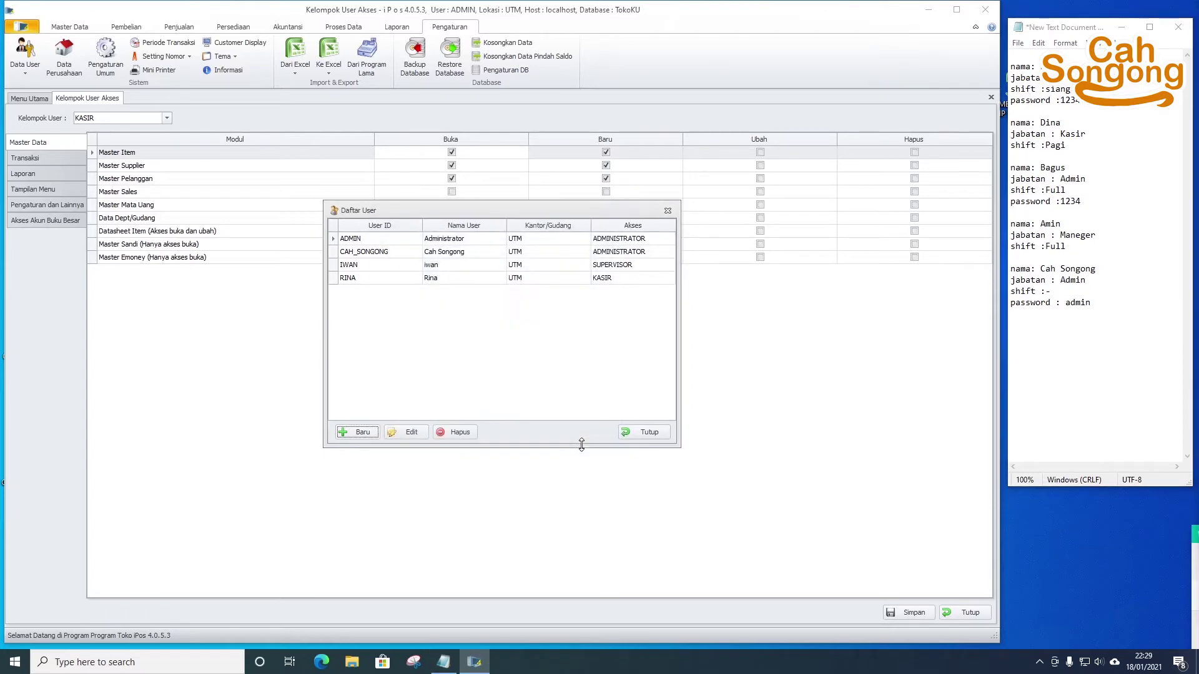
# - Start another cashier account with user ID, display name, KASIR group and shift choice at login
pyautogui.click(362, 432)
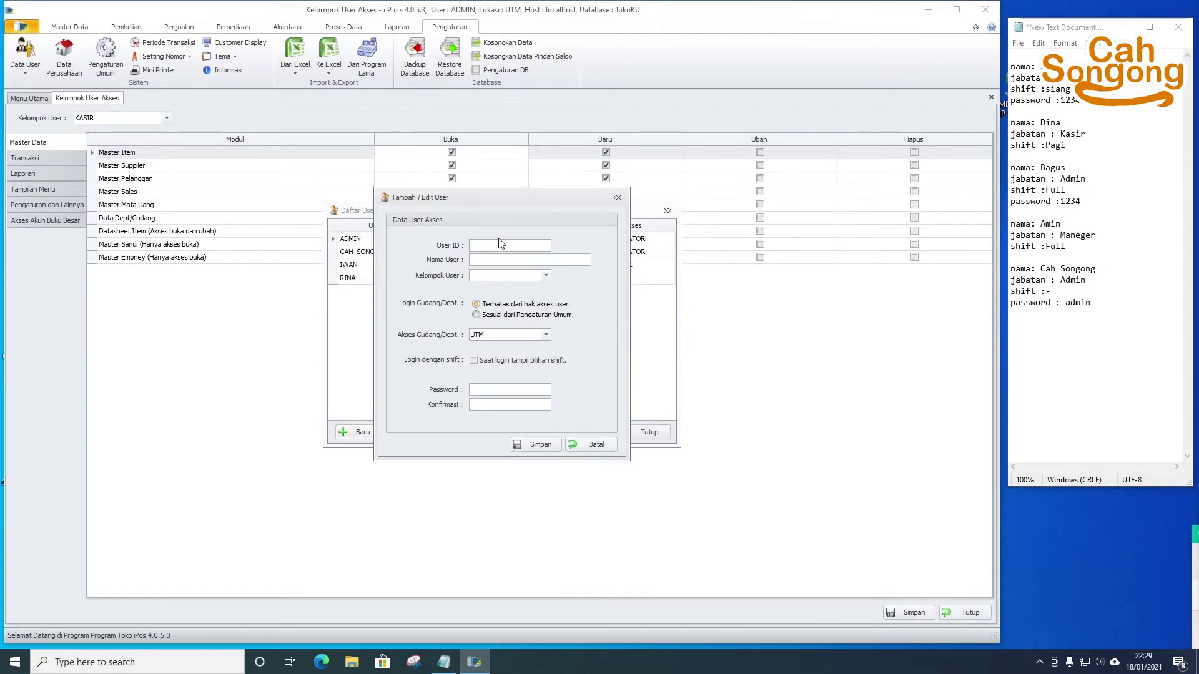
pyautogui.write('DINA')
pyautogui.press('Tab')
pyautogui.write('Dina')
pyautogui.press('Tab')
pyautogui.click(521, 278)
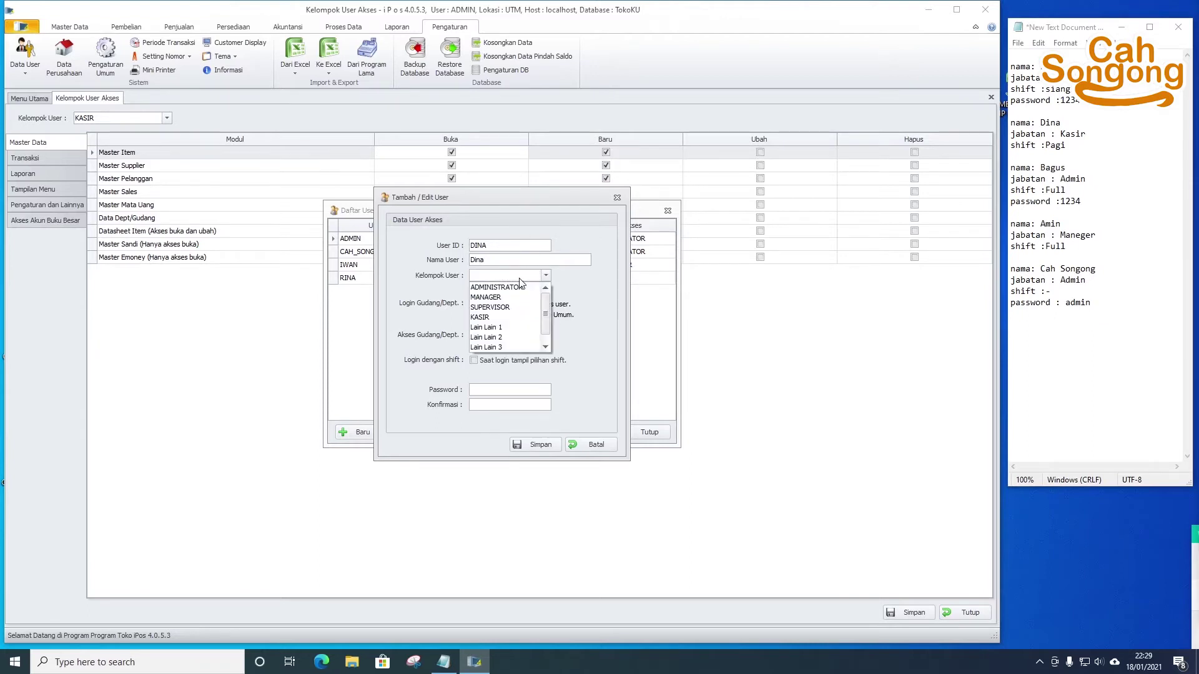
pyautogui.click(516, 318)
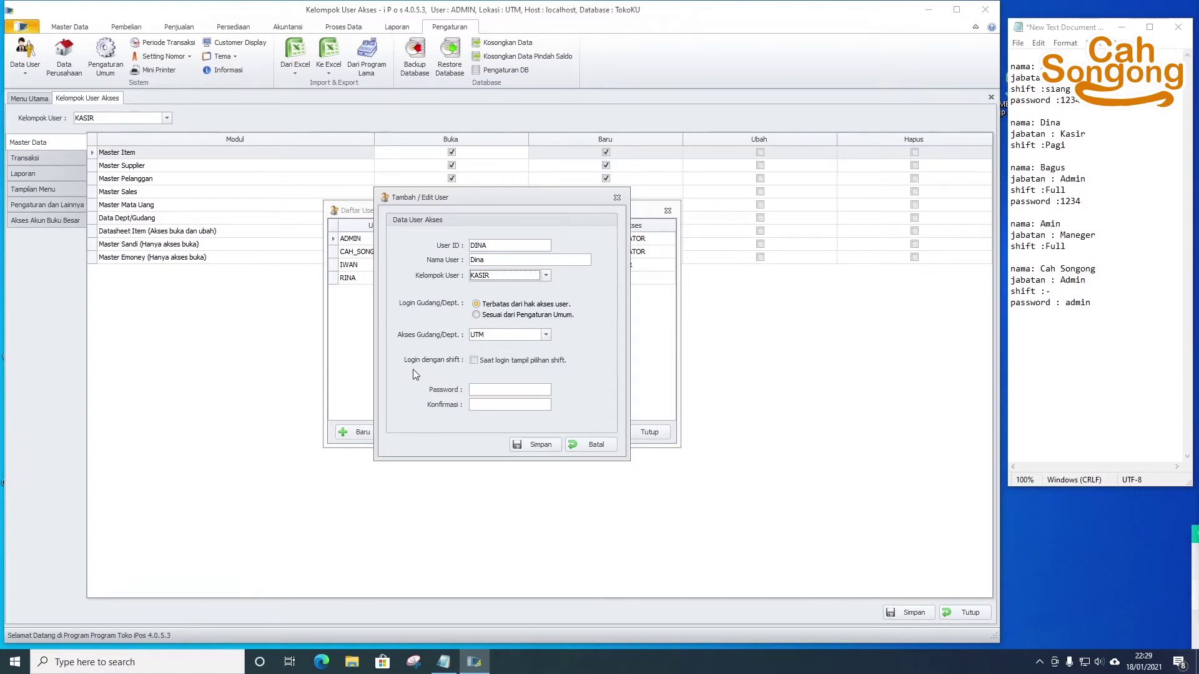
pyautogui.click(474, 361)
# - Enter a password, hit the confirmation mismatch on save, and cancel the new entry
pyautogui.click(507, 390)
pyautogui.click(541, 445)
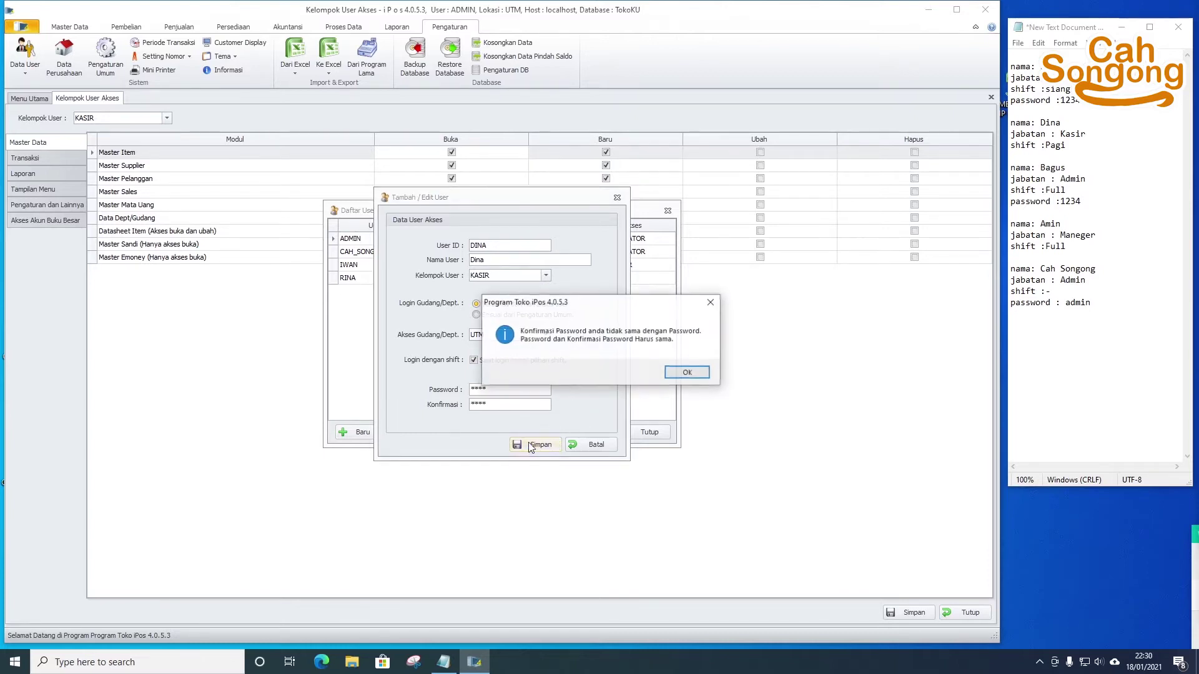
pyautogui.click(689, 374)
pyautogui.click(598, 447)
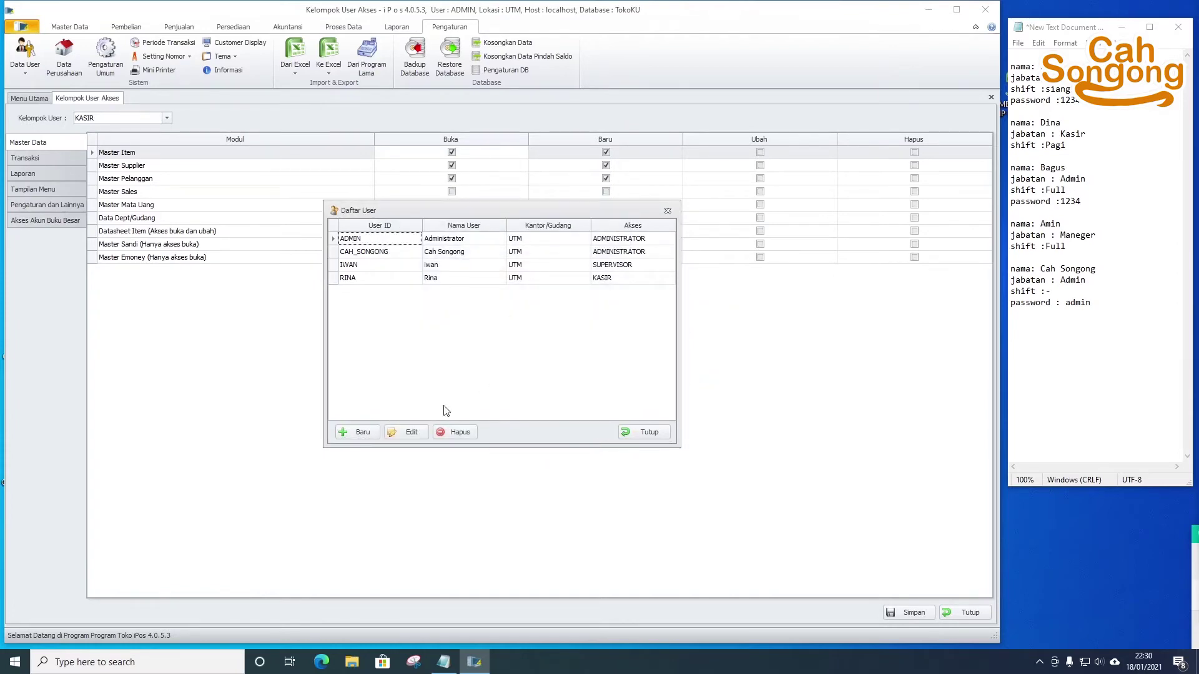
# - Create a new user with ID and display name in the ADMINISTRATOR group; saving warns of a missing password
pyautogui.click(353, 432)
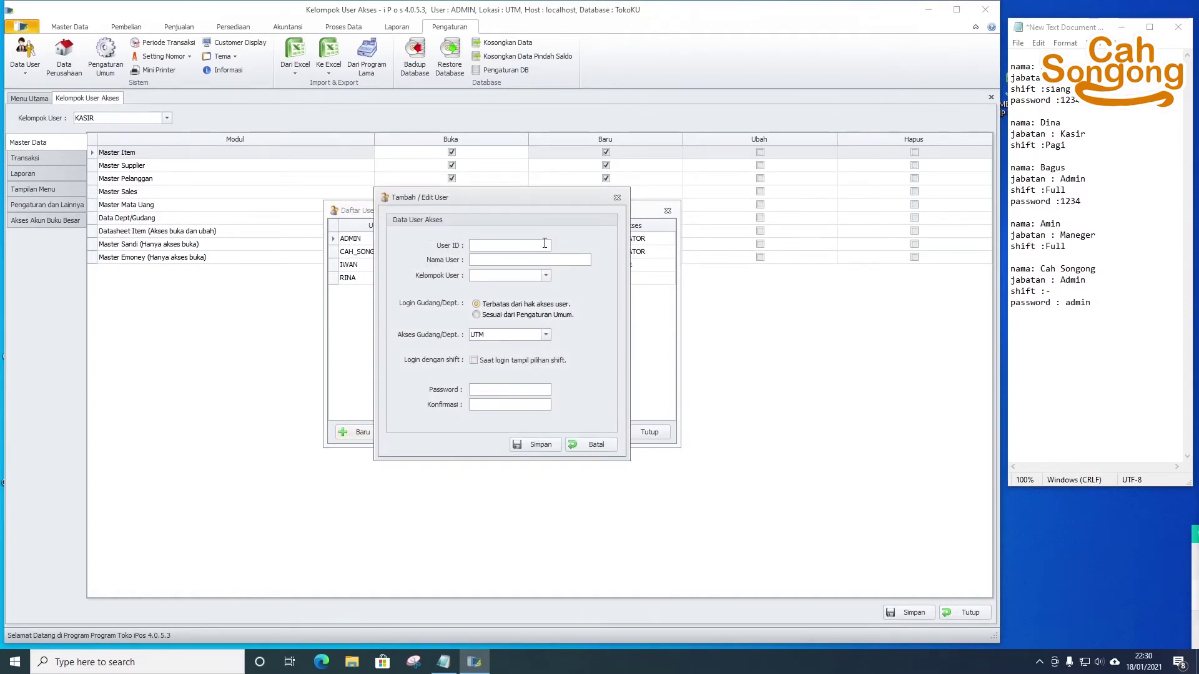
pyautogui.write('bagus')
pyautogui.press('Tab')
pyautogui.write('Bagus')
pyautogui.press('Tab')
pyautogui.click(547, 276)
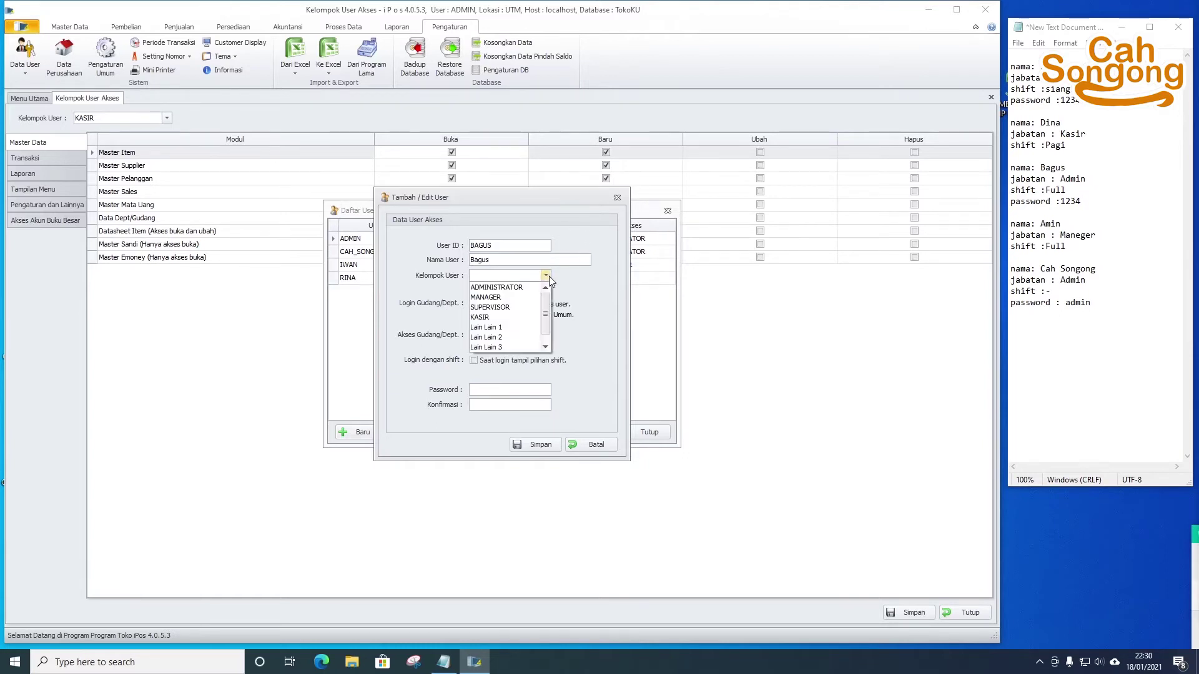
pyautogui.click(520, 287)
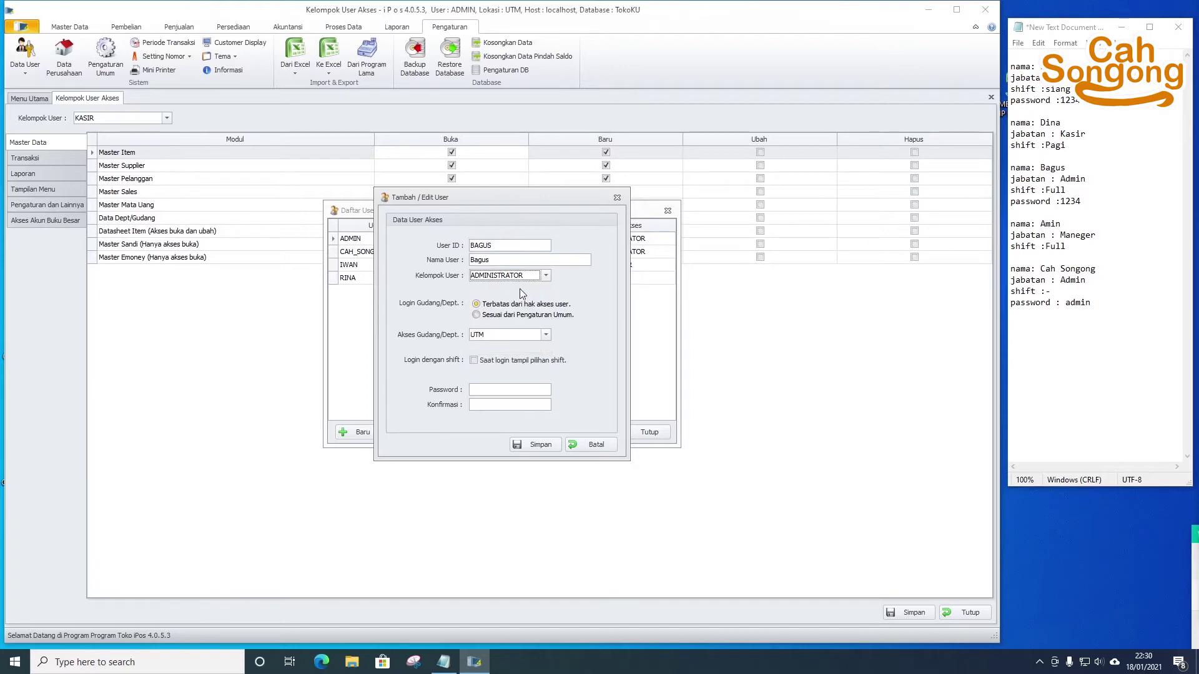
pyautogui.click(540, 445)
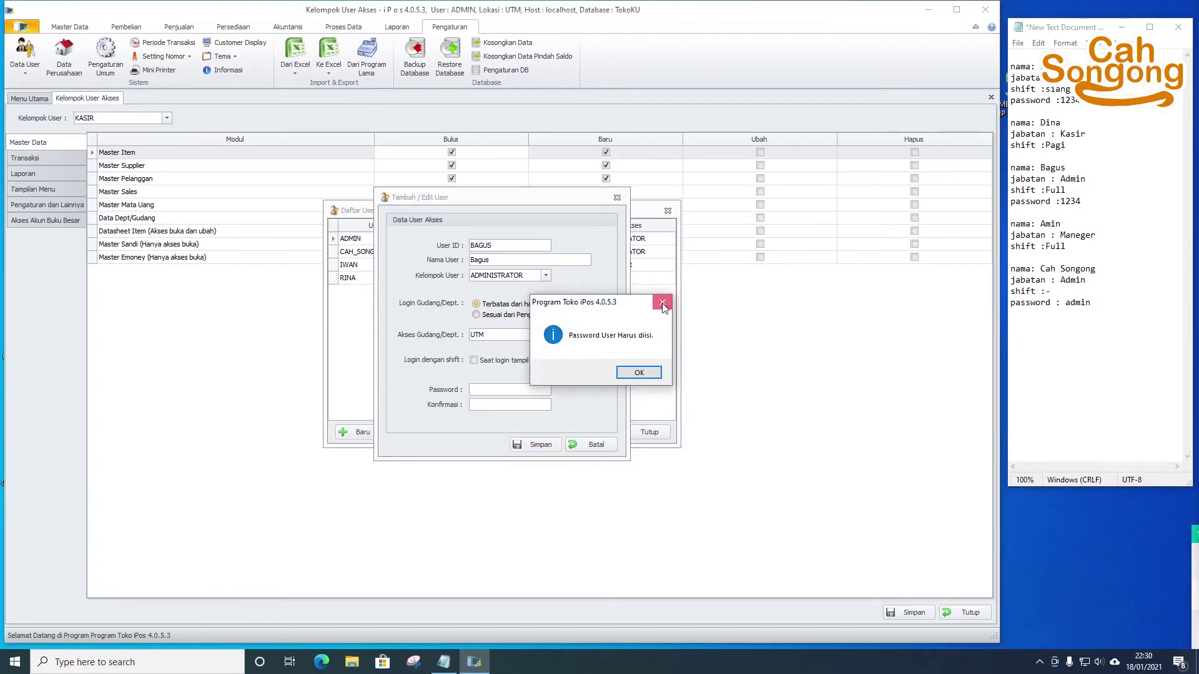
pyautogui.click(662, 302)
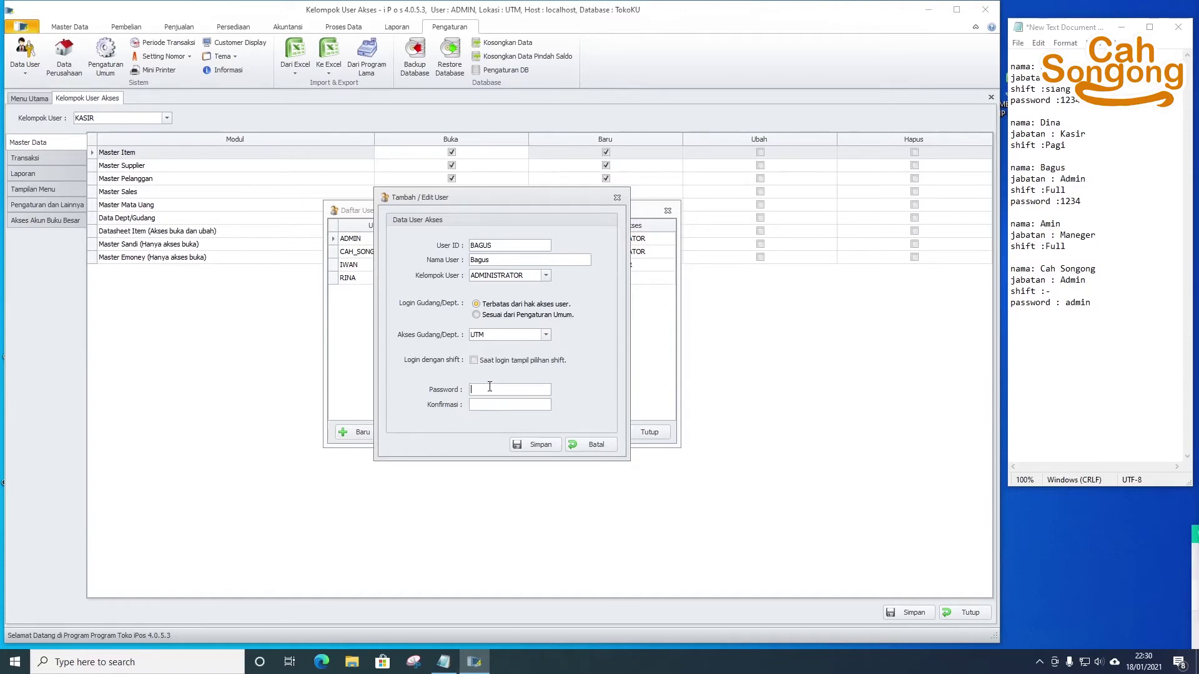
# - Enter and correctly confirm the password, save the administrator user, and close the form
pyautogui.press('Tab')
pyautogui.click(535, 445)
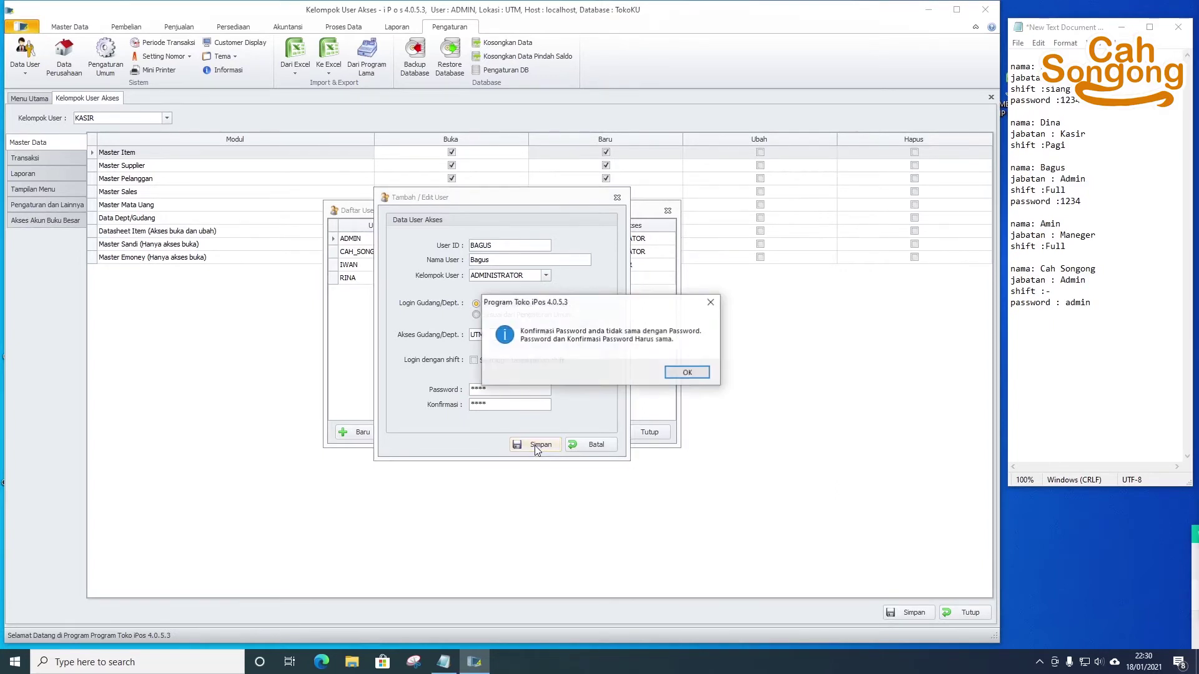
pyautogui.click(686, 373)
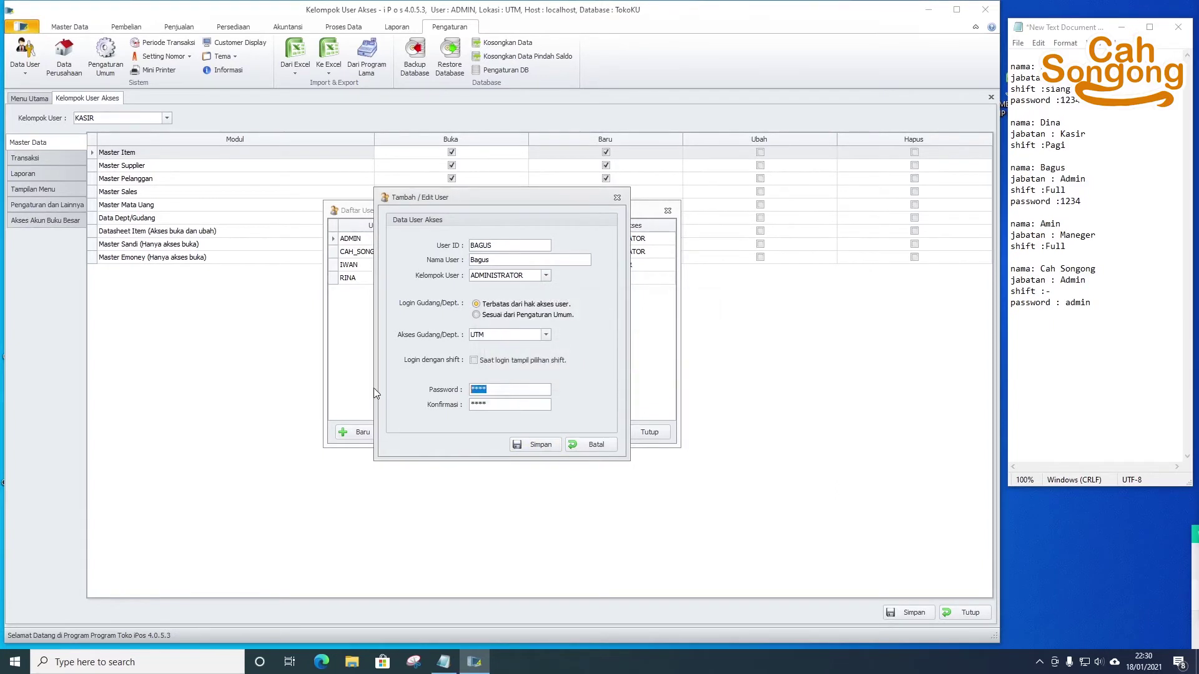
pyautogui.press('Tab')
pyautogui.press('BackSpace')
pyautogui.press('BackSpace')
pyautogui.press('BackSpace')
pyautogui.click(522, 445)
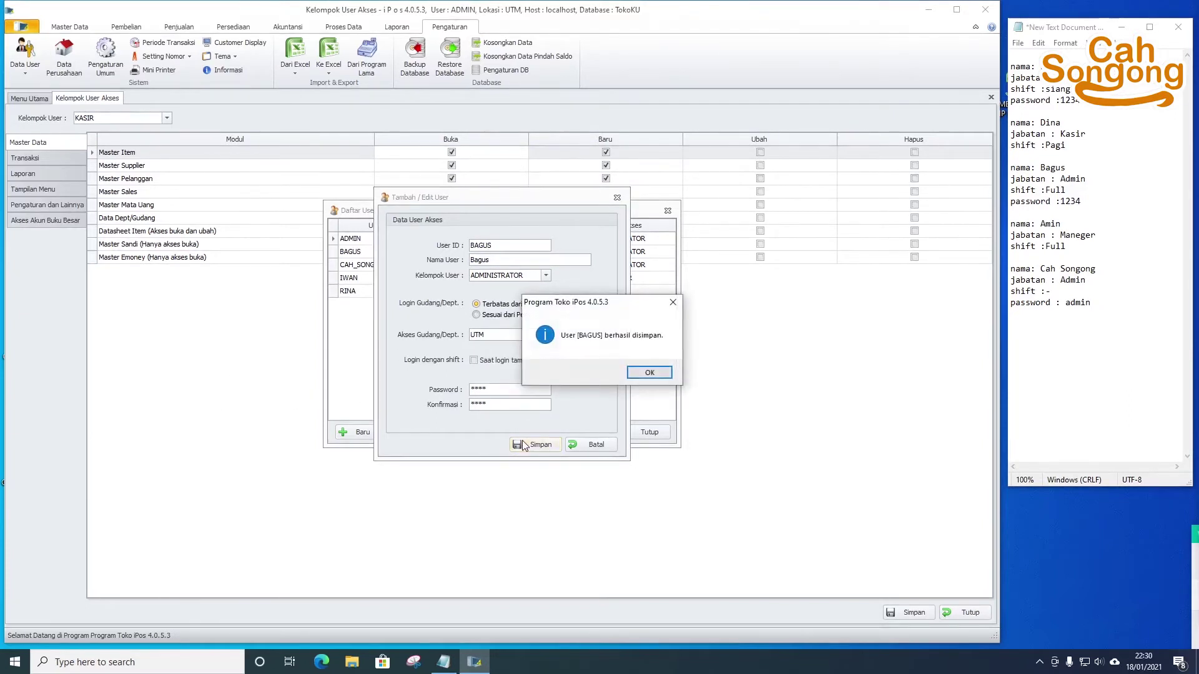
pyautogui.click(637, 375)
pyautogui.click(609, 448)
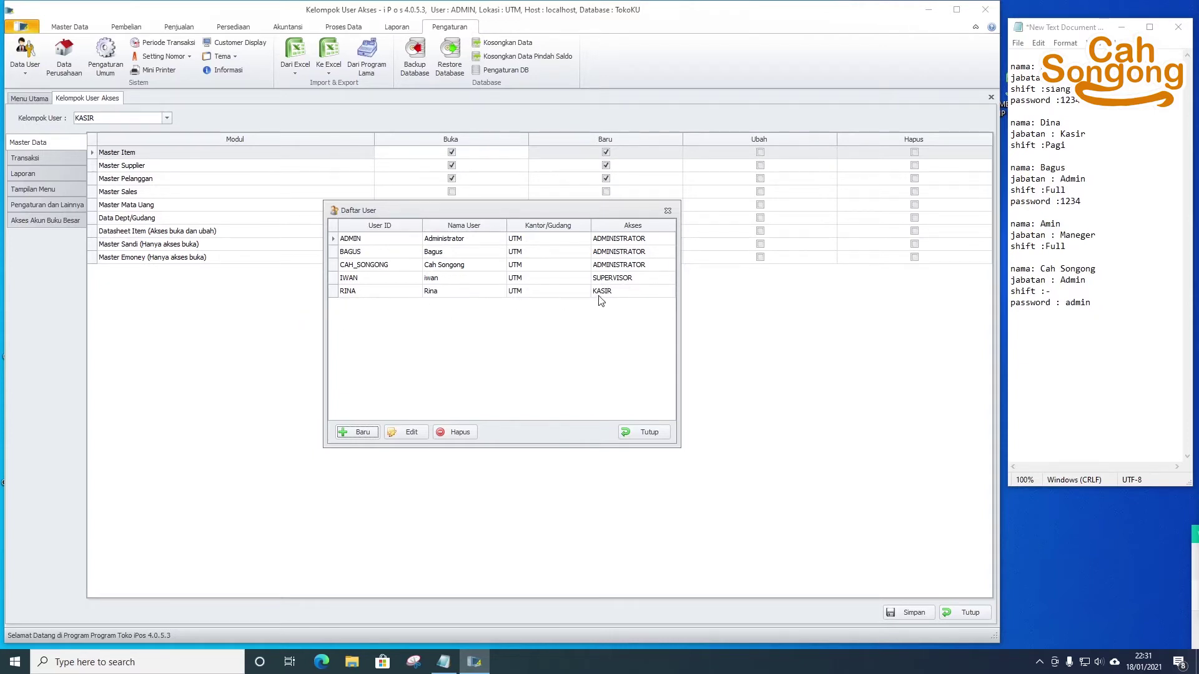
# - Enter the cashier's user ID and display name, choose KASIR, and require shift selection at login
pyautogui.click(365, 437)
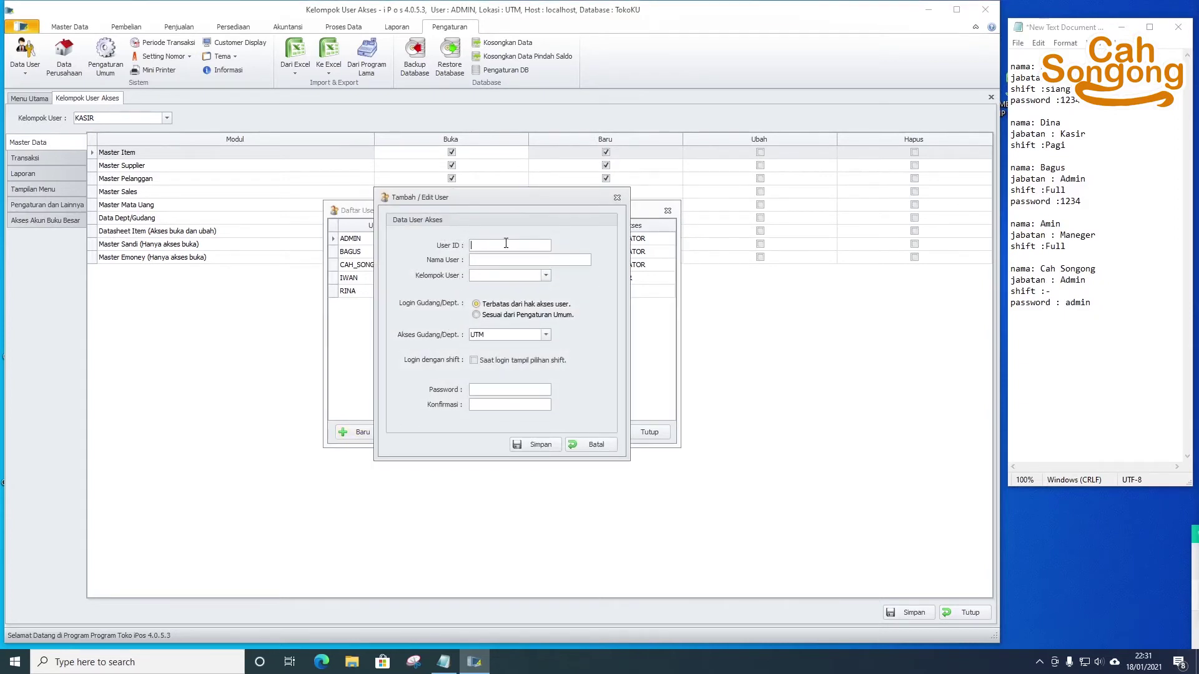
pyautogui.write('dina')
pyautogui.press('Tab')
pyautogui.write('Dina')
pyautogui.press('Tab')
pyautogui.click(531, 275)
pyautogui.click(507, 321)
pyautogui.click(484, 366)
# - Set the cashier's password, save the account, and close the add-user form
pyautogui.click(486, 392)
pyautogui.click(539, 446)
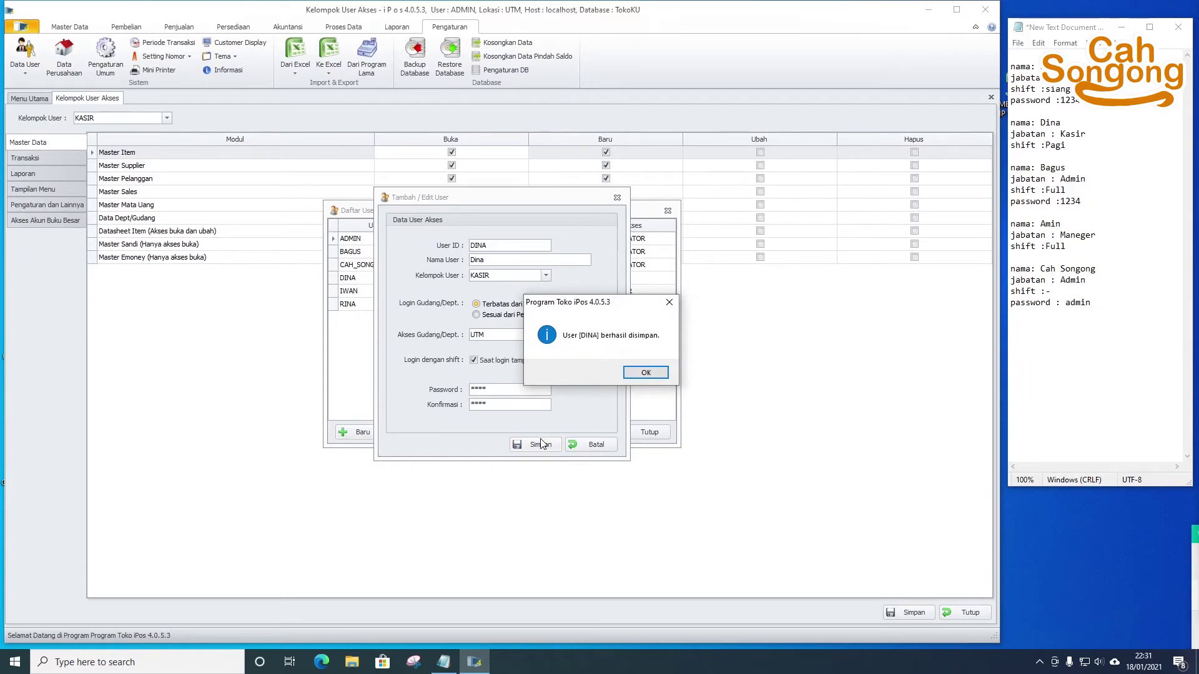
pyautogui.click(645, 367)
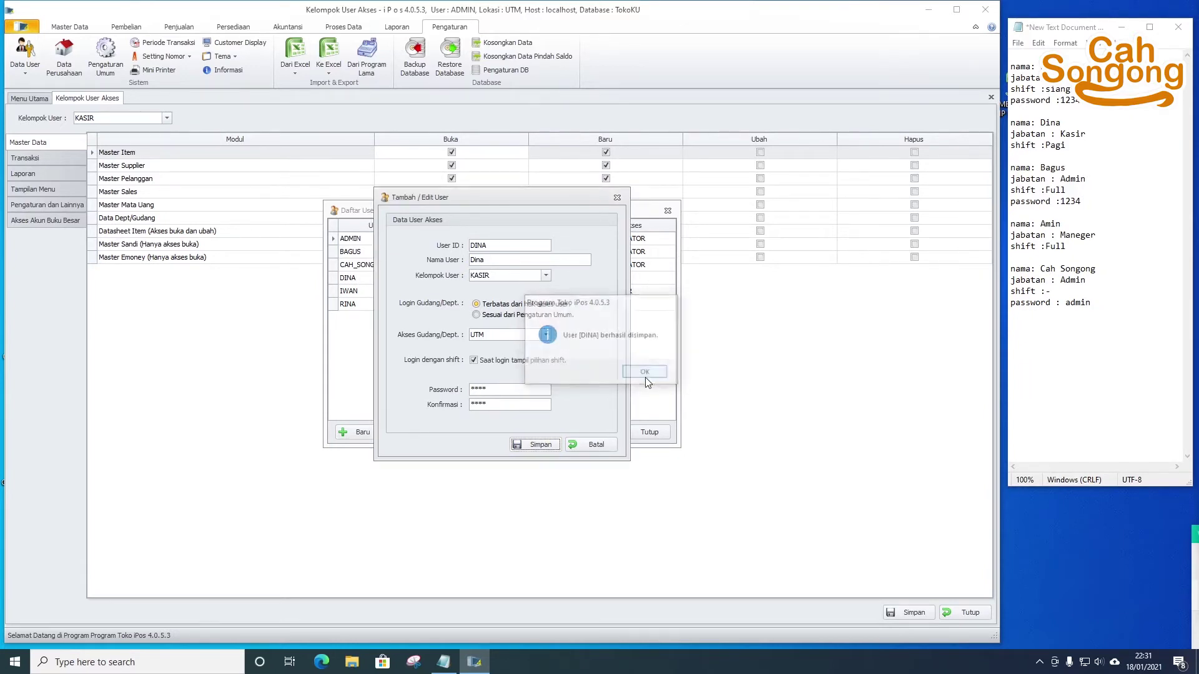
pyautogui.click(588, 443)
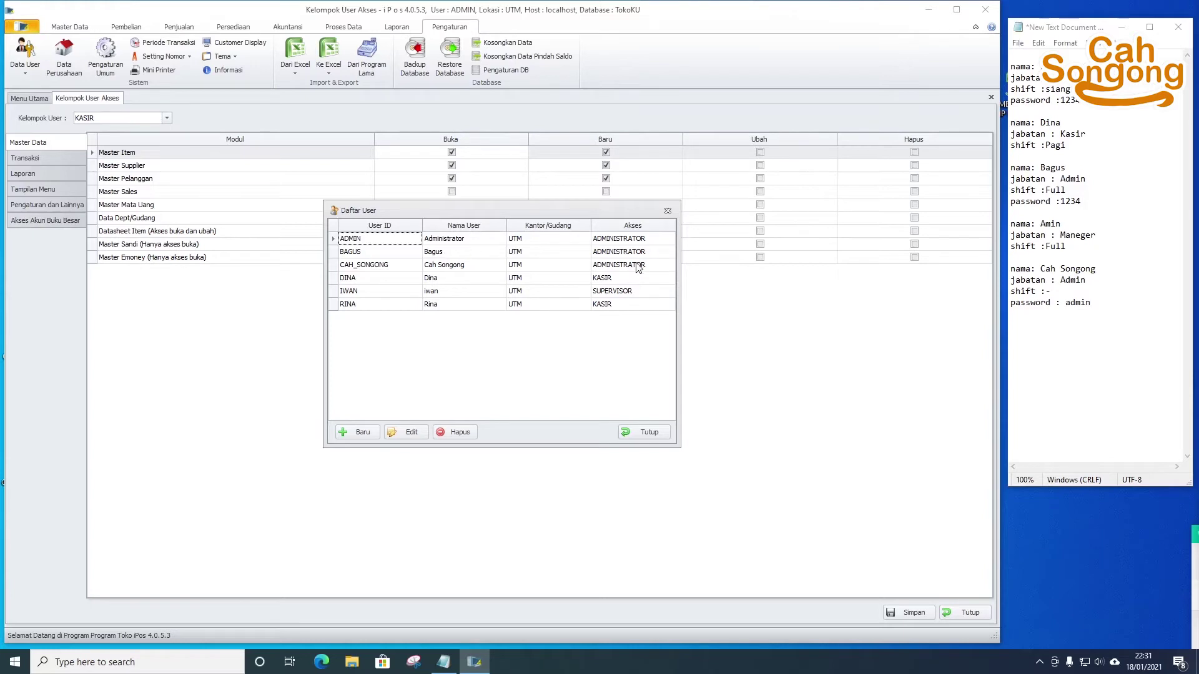
# - Close the user list and log out of the administrator account, confirming with Yes
pyautogui.click(647, 431)
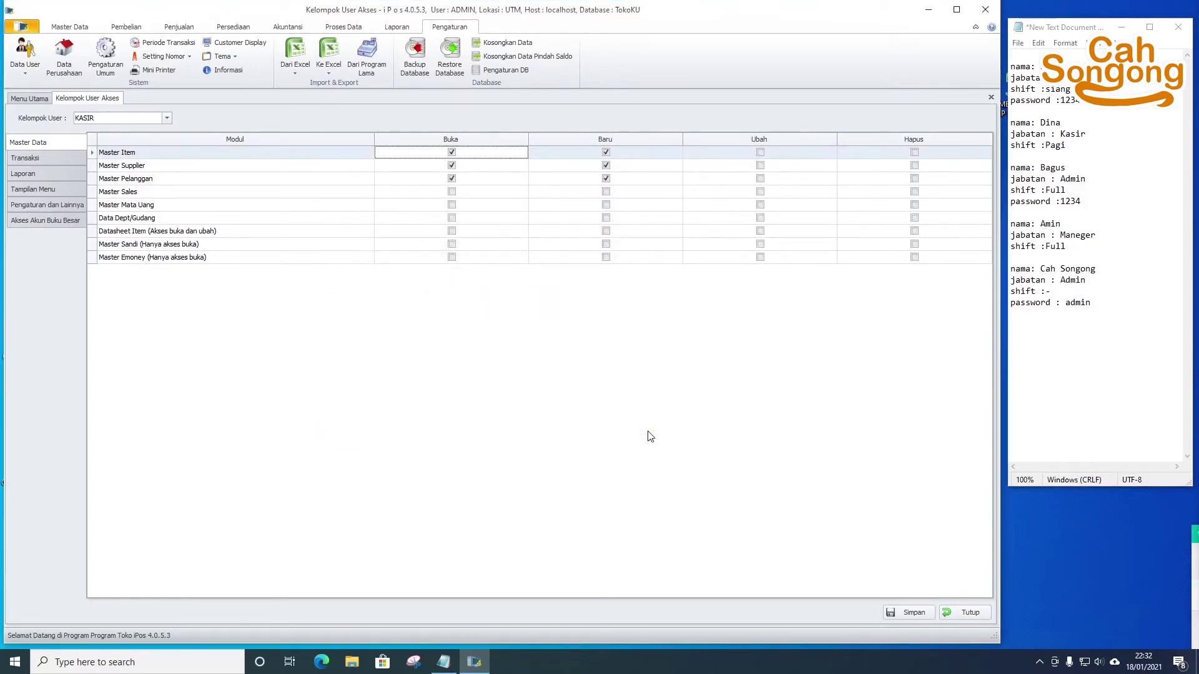
pyautogui.click(14, 51)
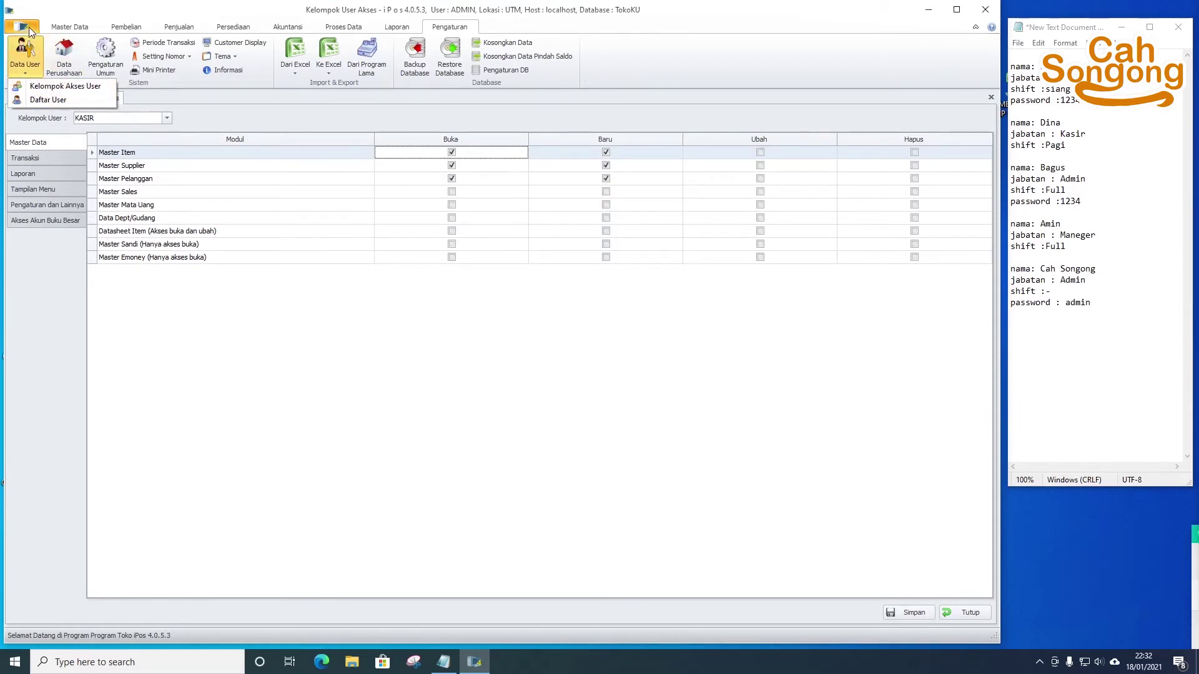
pyautogui.click(25, 28)
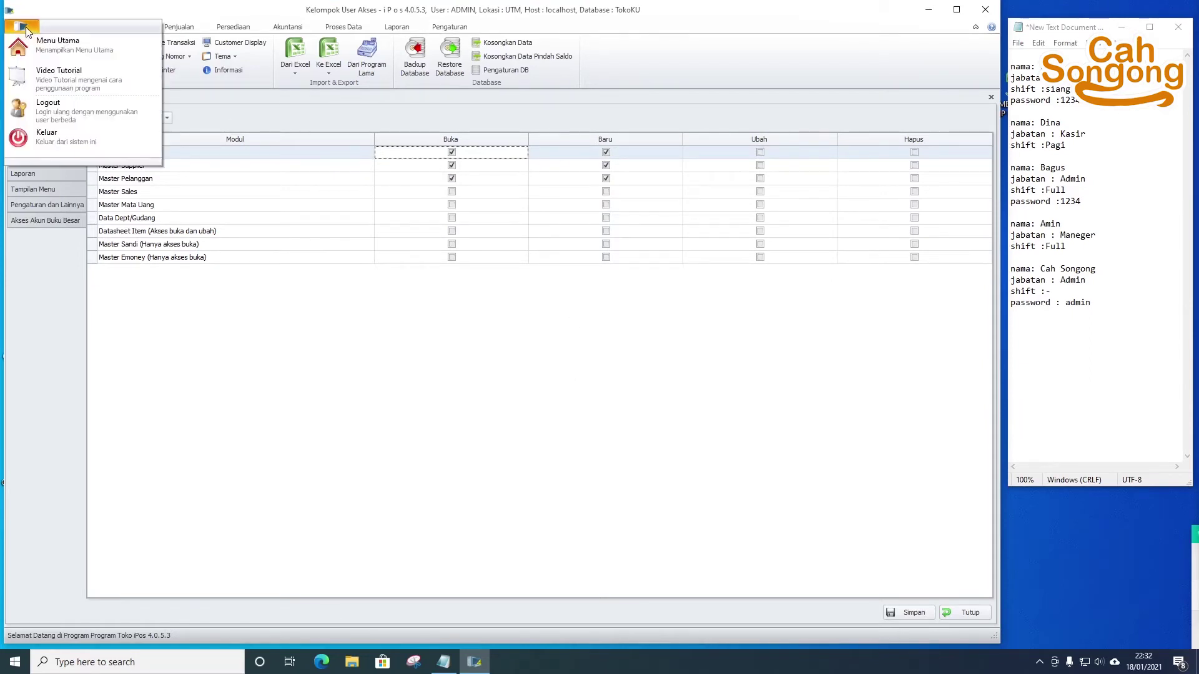
pyautogui.click(55, 110)
pyautogui.click(644, 373)
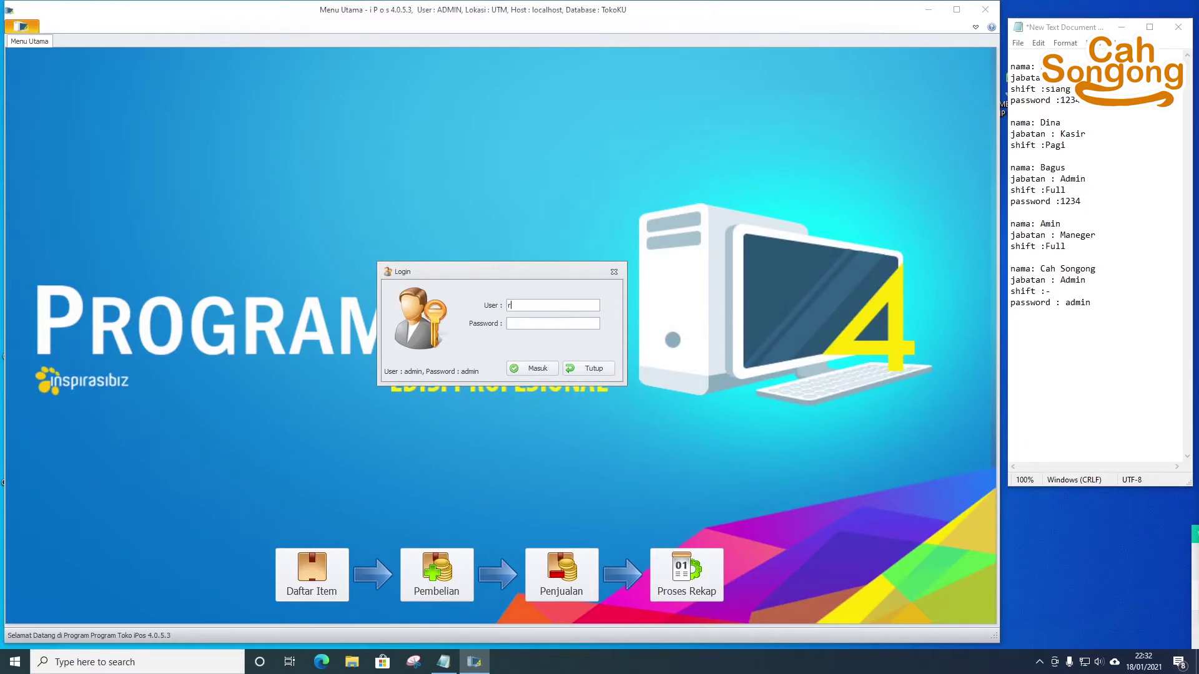
# - Log in as the new cashier with its password, choosing the PAGI shift
pyautogui.write('rina')
pyautogui.press('Return')
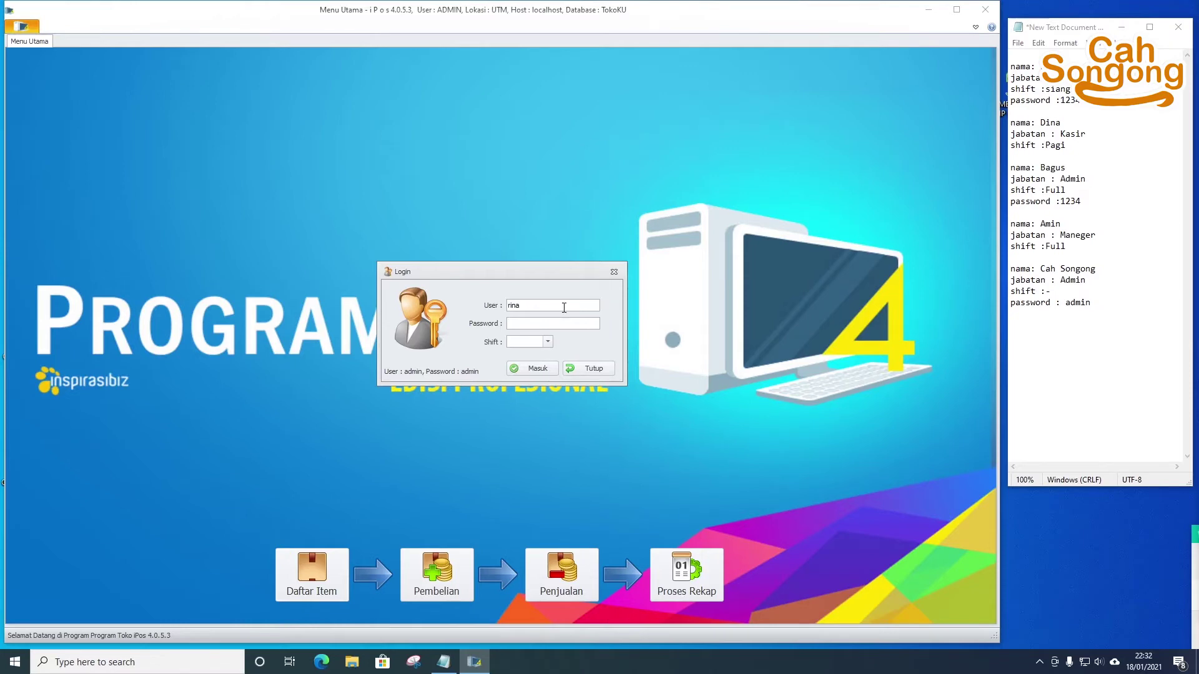
pyautogui.doubleClick(564, 307)
pyautogui.click(508, 341)
pyautogui.click(538, 368)
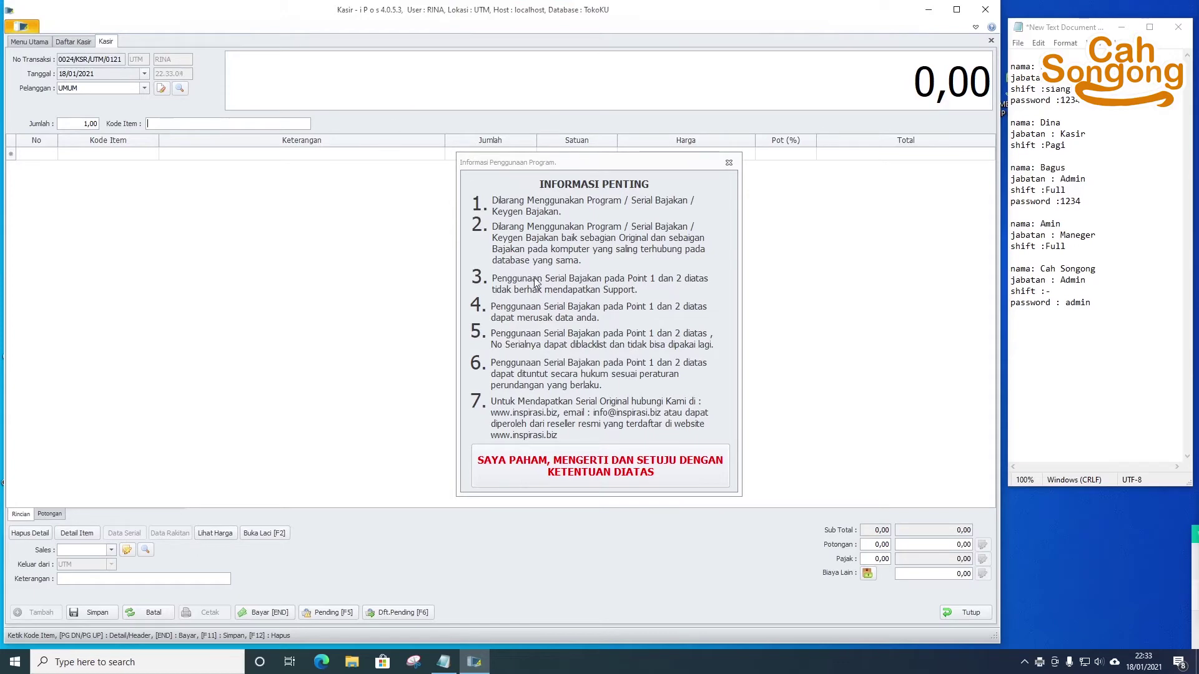
# - Dismiss the usage notice, try Pembelian from Menu Utama, and cancel the Otorisasi Akses prompt
pyautogui.click(615, 450)
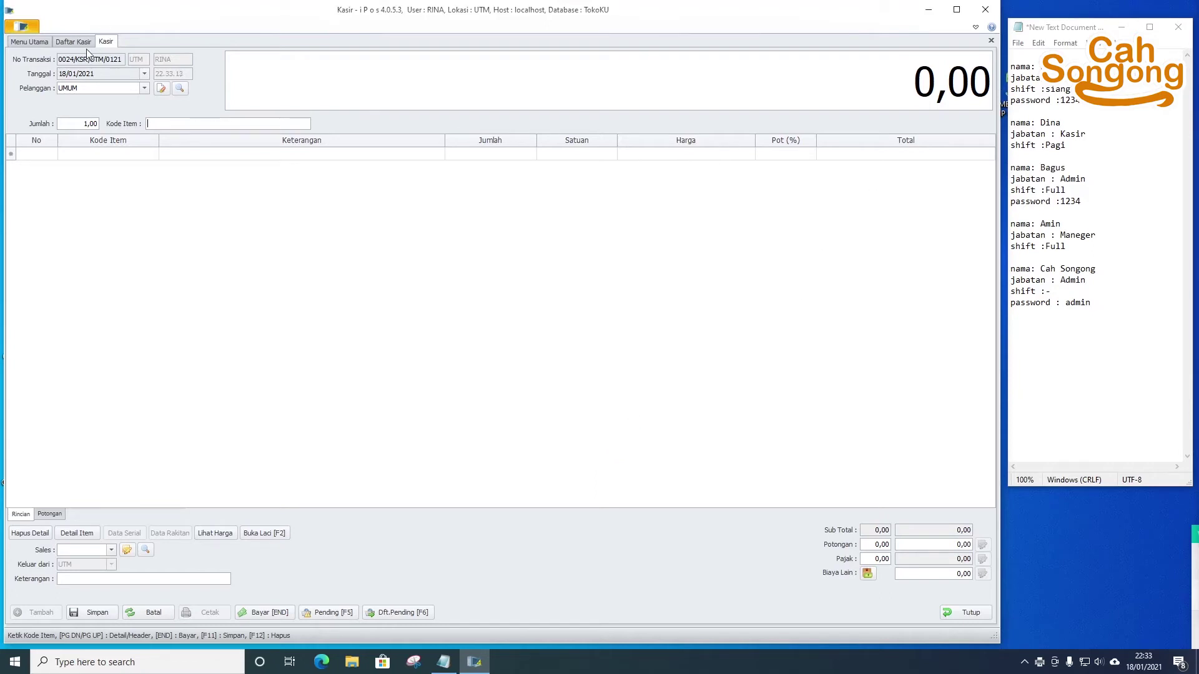
pyautogui.click(39, 44)
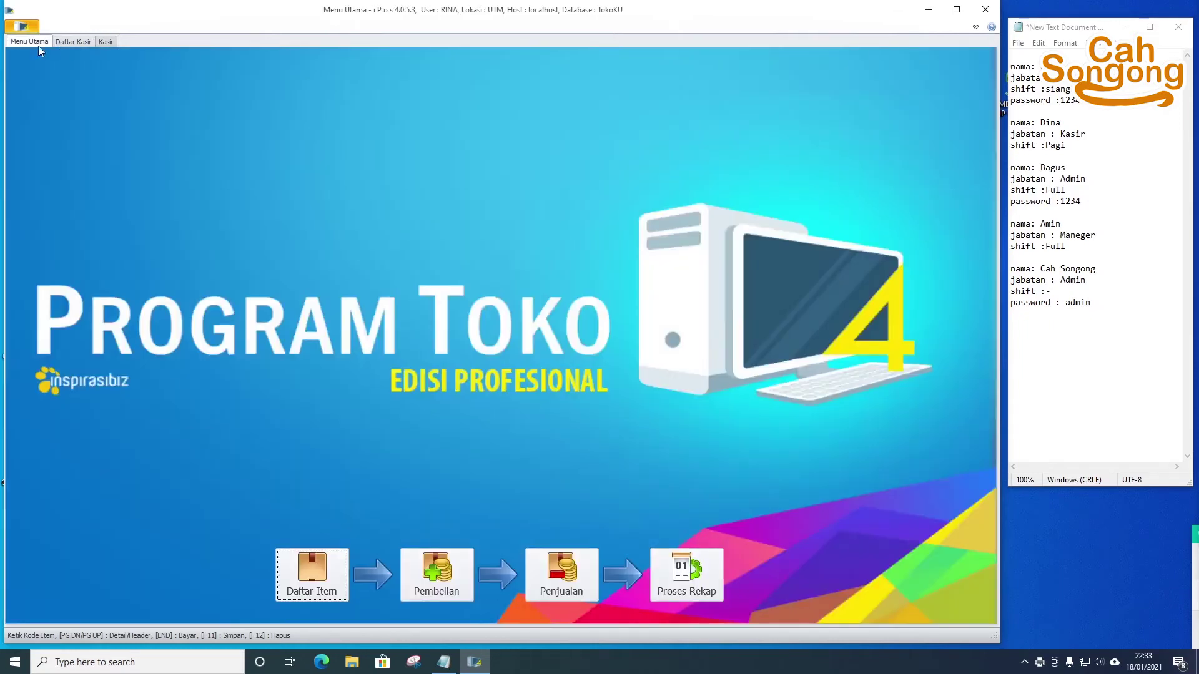
pyautogui.click(424, 580)
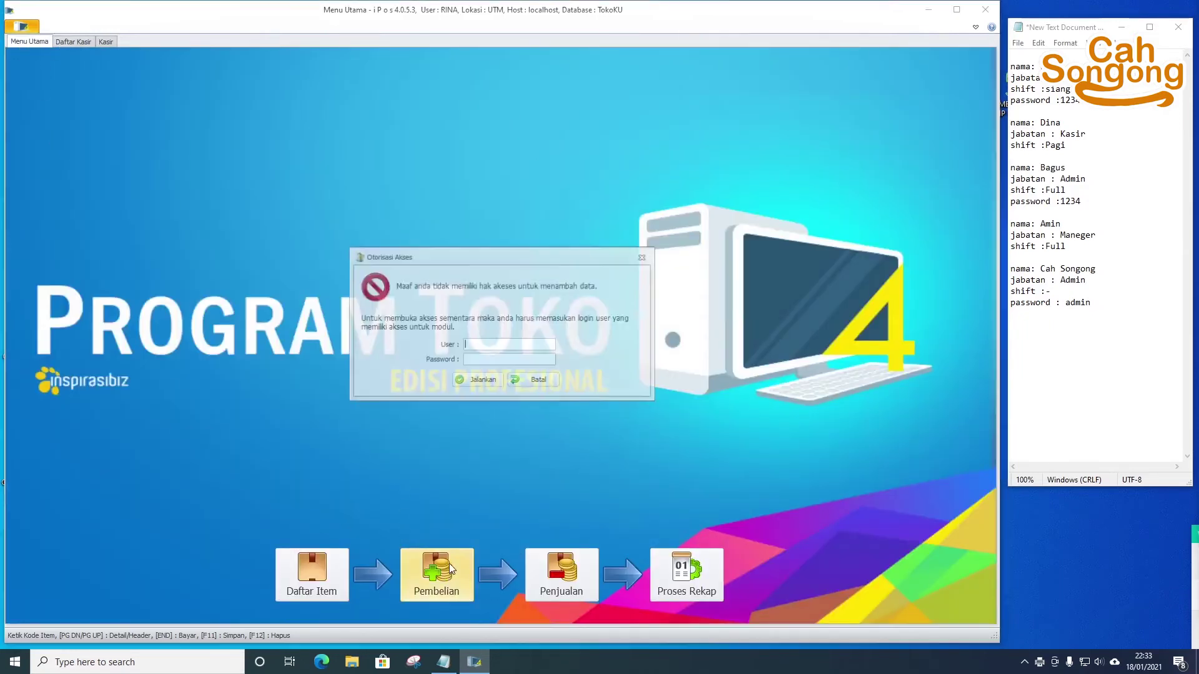
pyautogui.click(535, 382)
# - Open and close Daftar Item, then try Proses Rekap and close the access-denied prompt
pyautogui.click(562, 571)
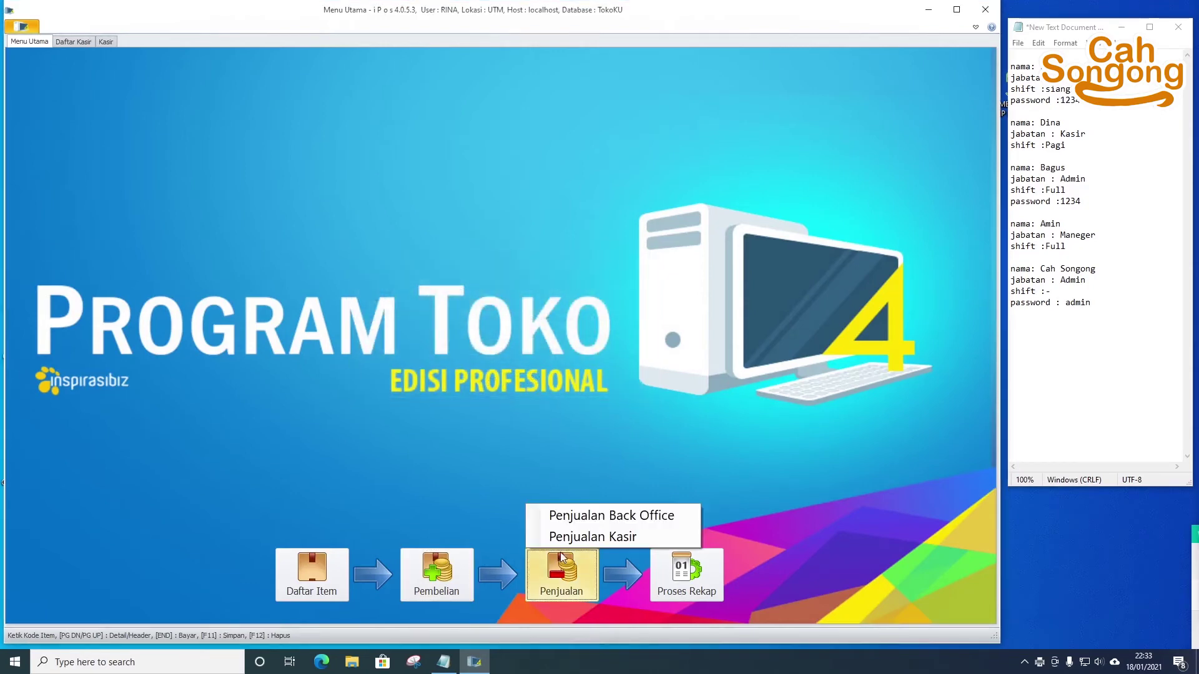
pyautogui.click(334, 582)
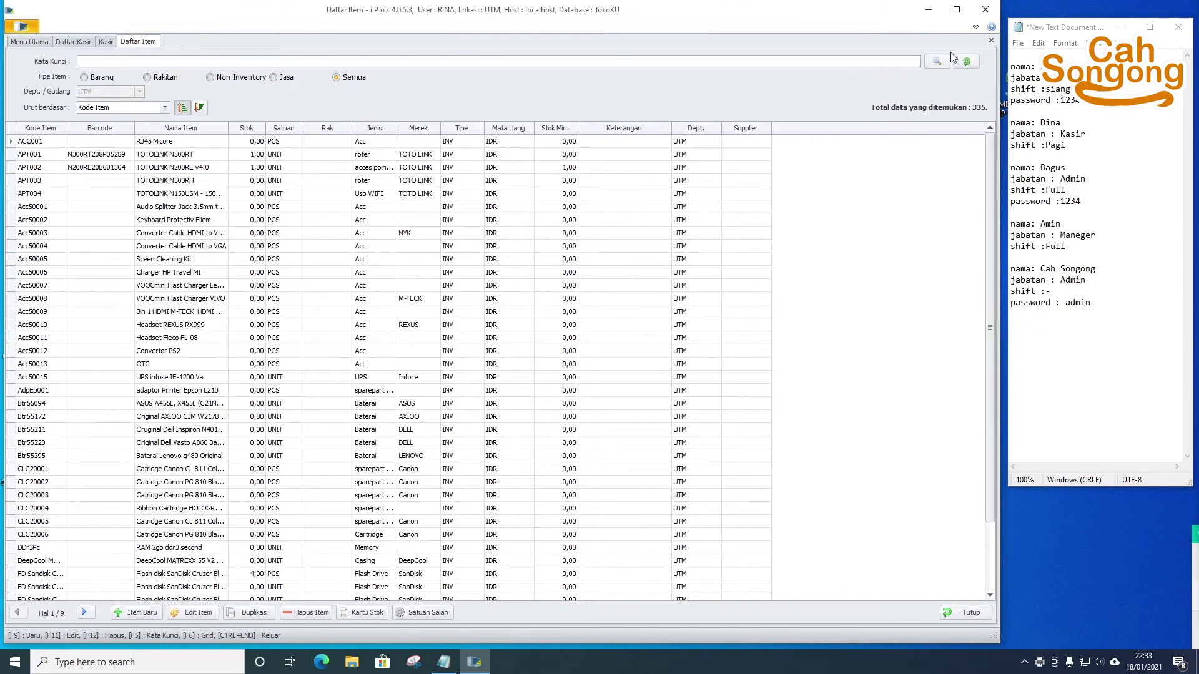
pyautogui.click(991, 41)
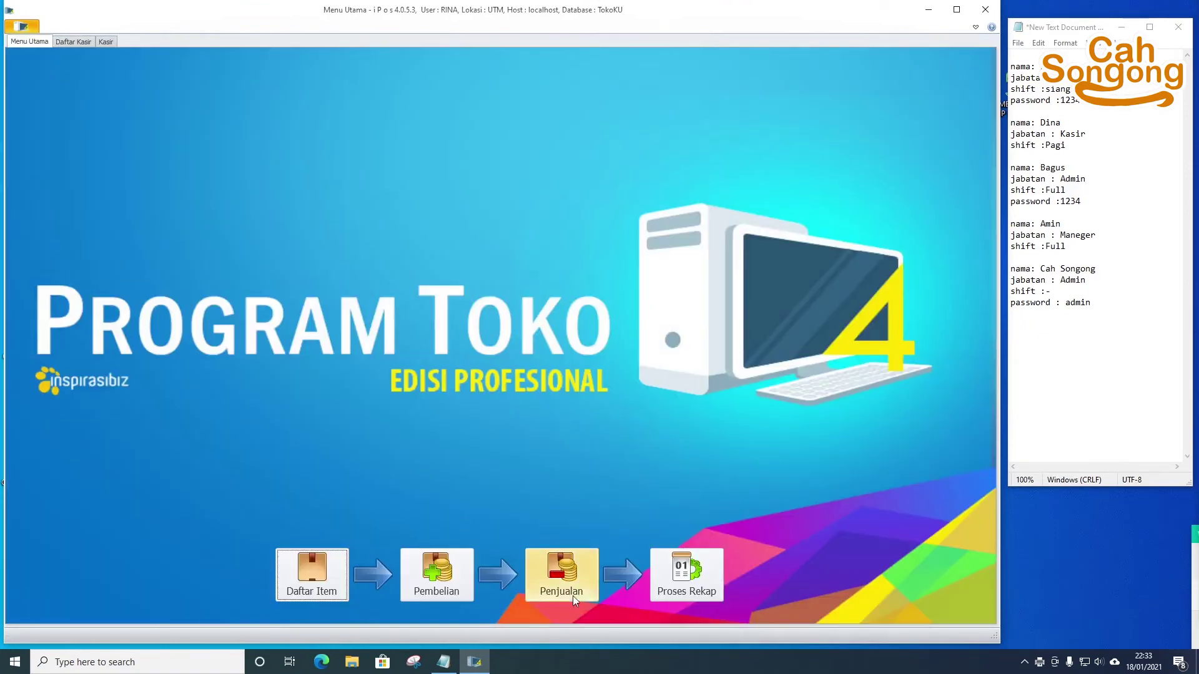
pyautogui.click(692, 576)
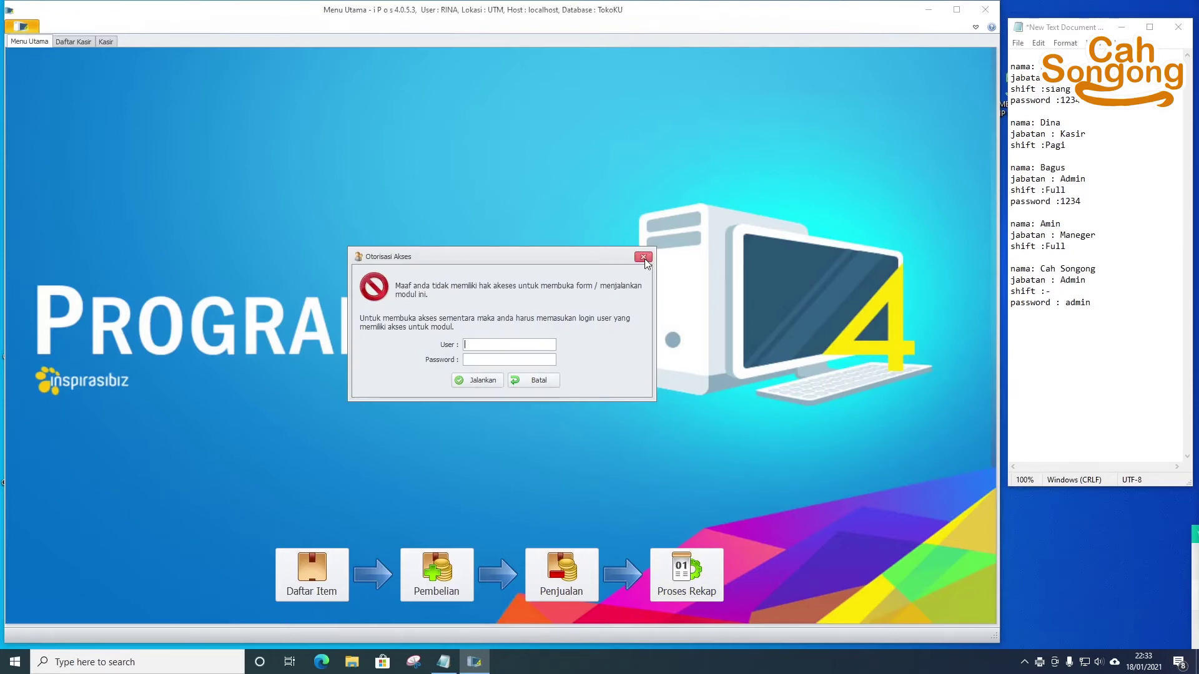
pyautogui.click(539, 382)
# - Switch between Daftar Kasir and the Kasir tab, ending on the empty cashier sales form
pyautogui.click(61, 44)
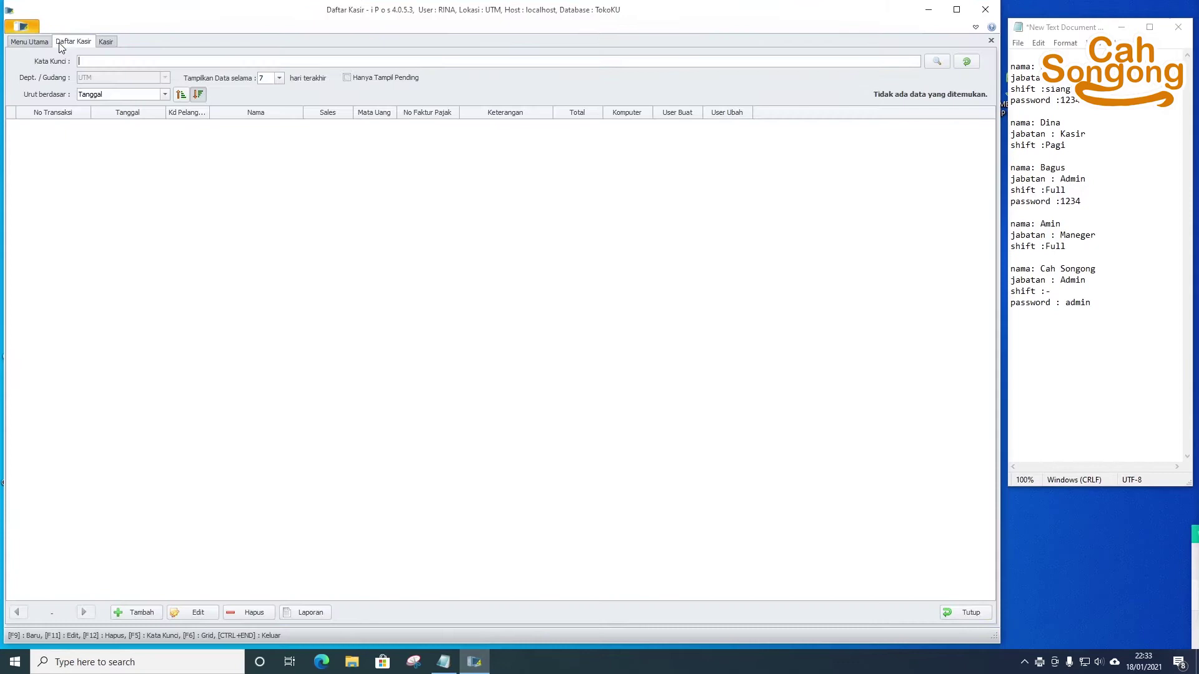
pyautogui.click(106, 41)
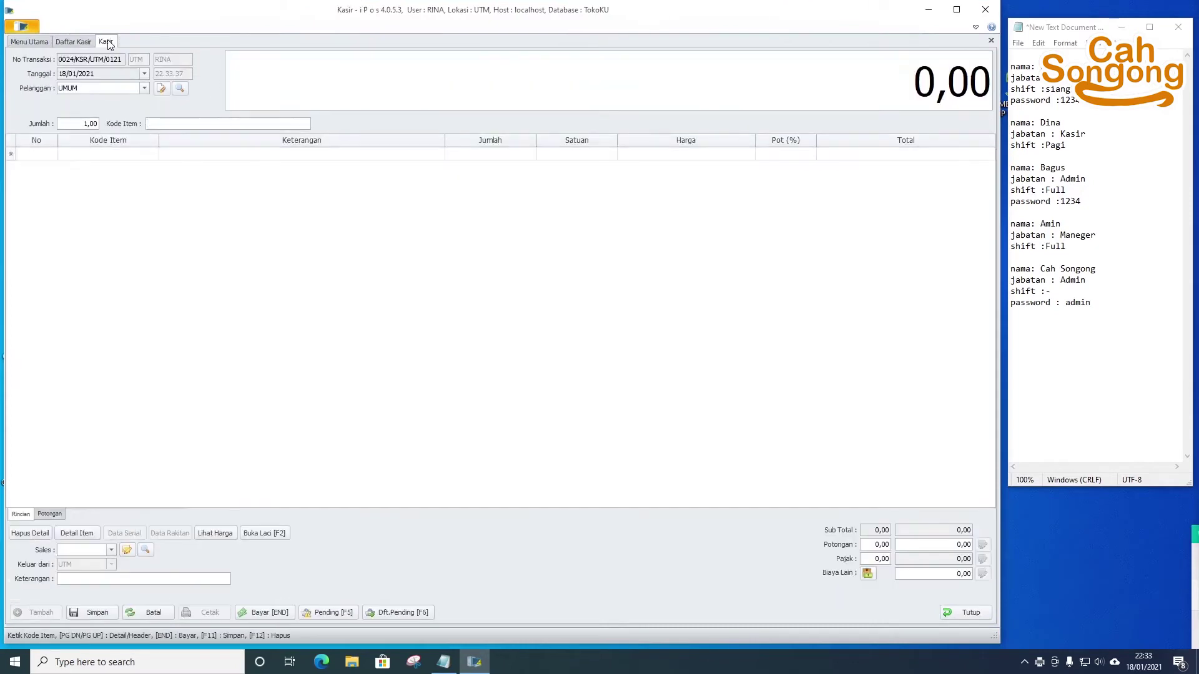
pyautogui.click(73, 41)
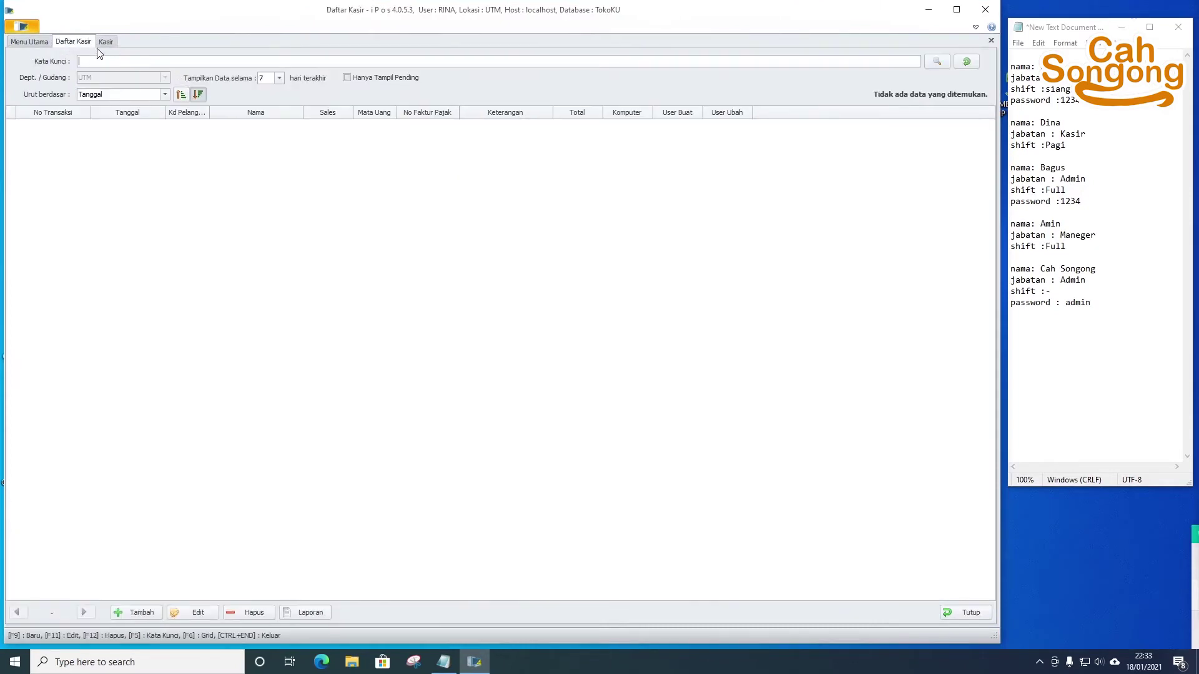
pyautogui.click(108, 41)
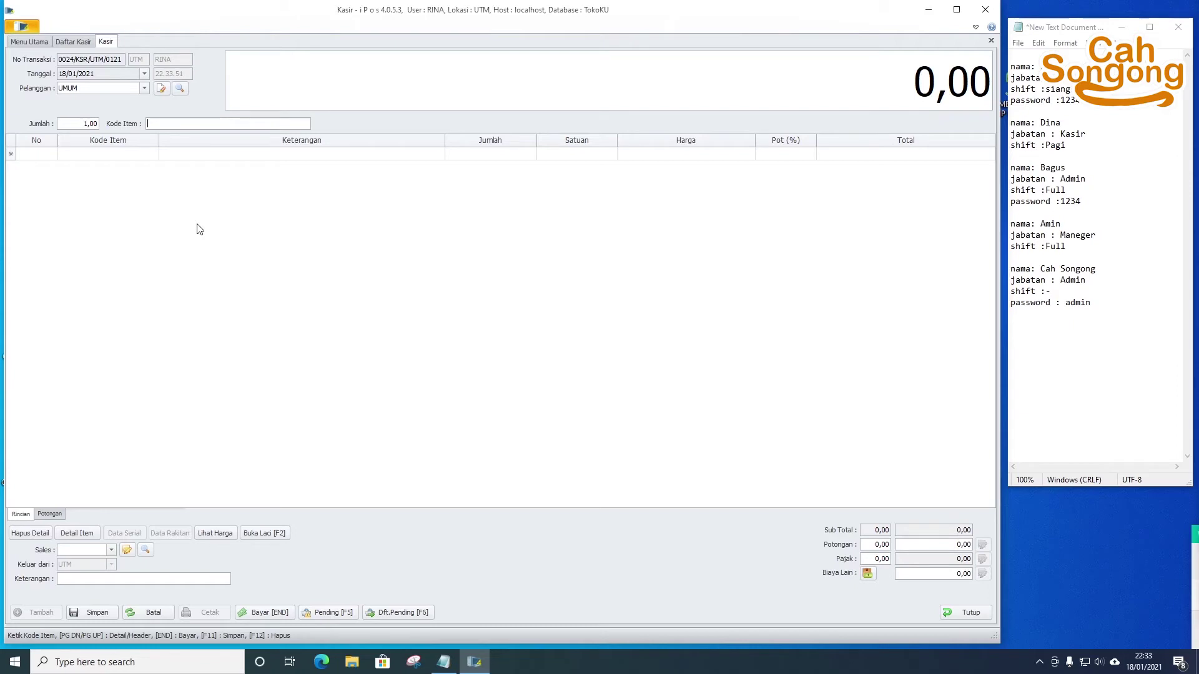
# - Search Daftar Item for 'key', sort by Stok, and add keyboard Key346 gc at 125.000,00
pyautogui.write('adaptor')
pyautogui.press('Return')
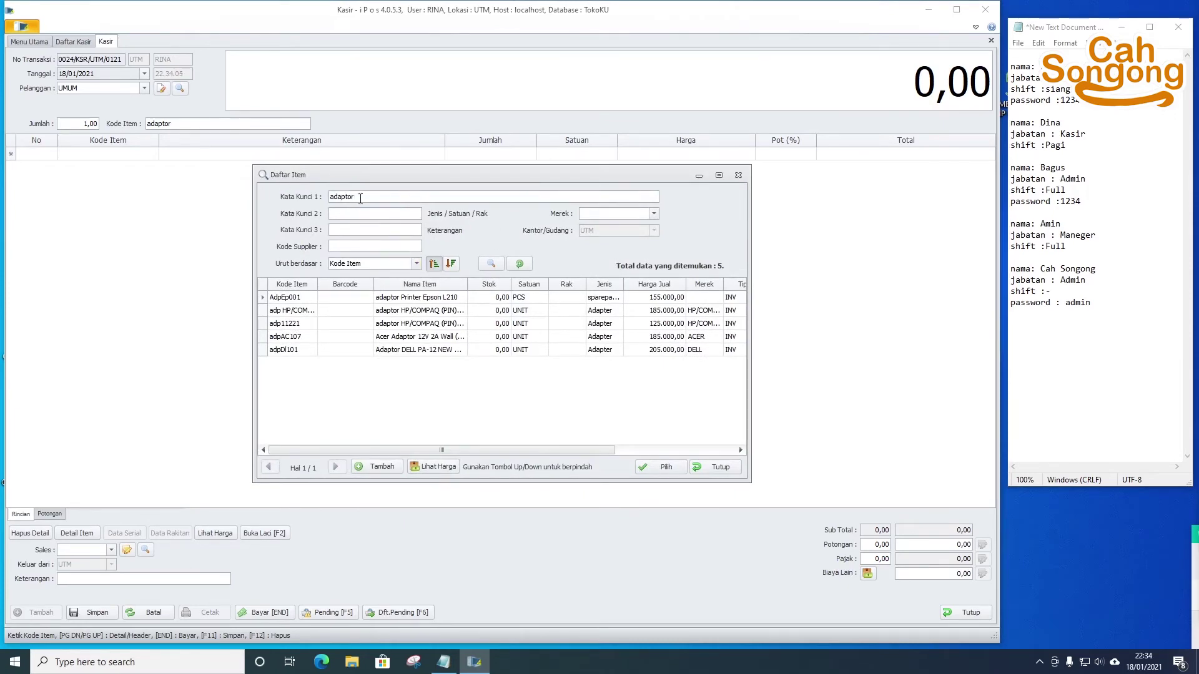
pyautogui.write('key')
pyautogui.click(487, 284)
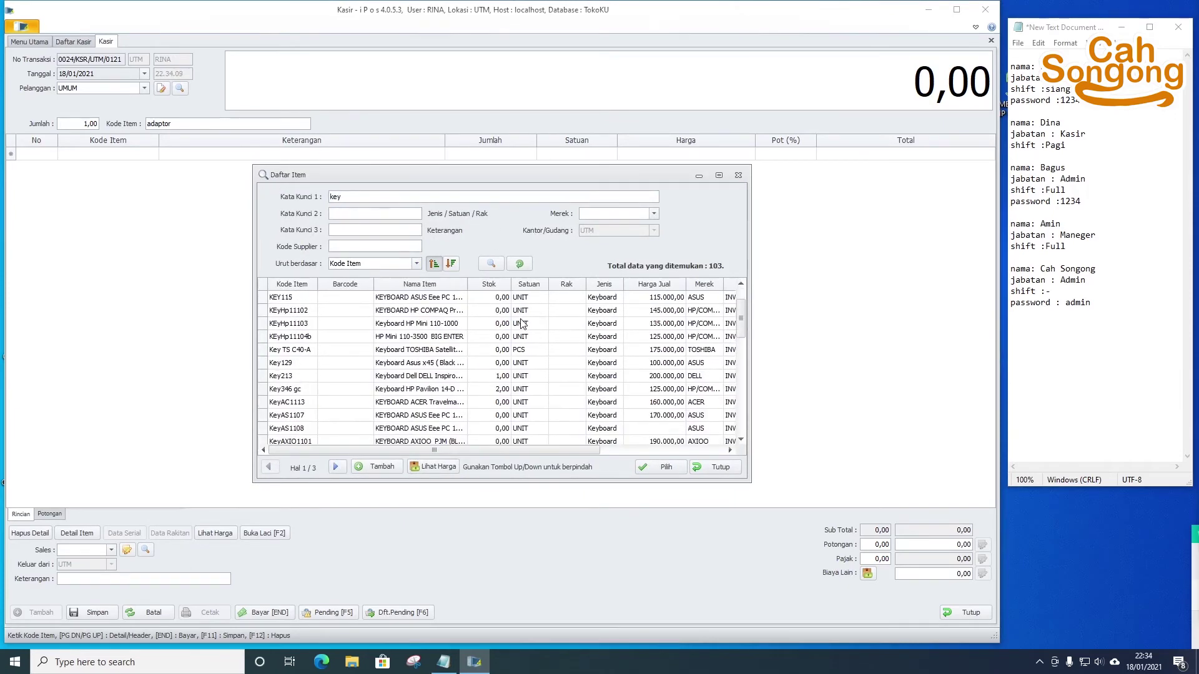
pyautogui.scroll(-10, 507, 306)
pyautogui.click(522, 429)
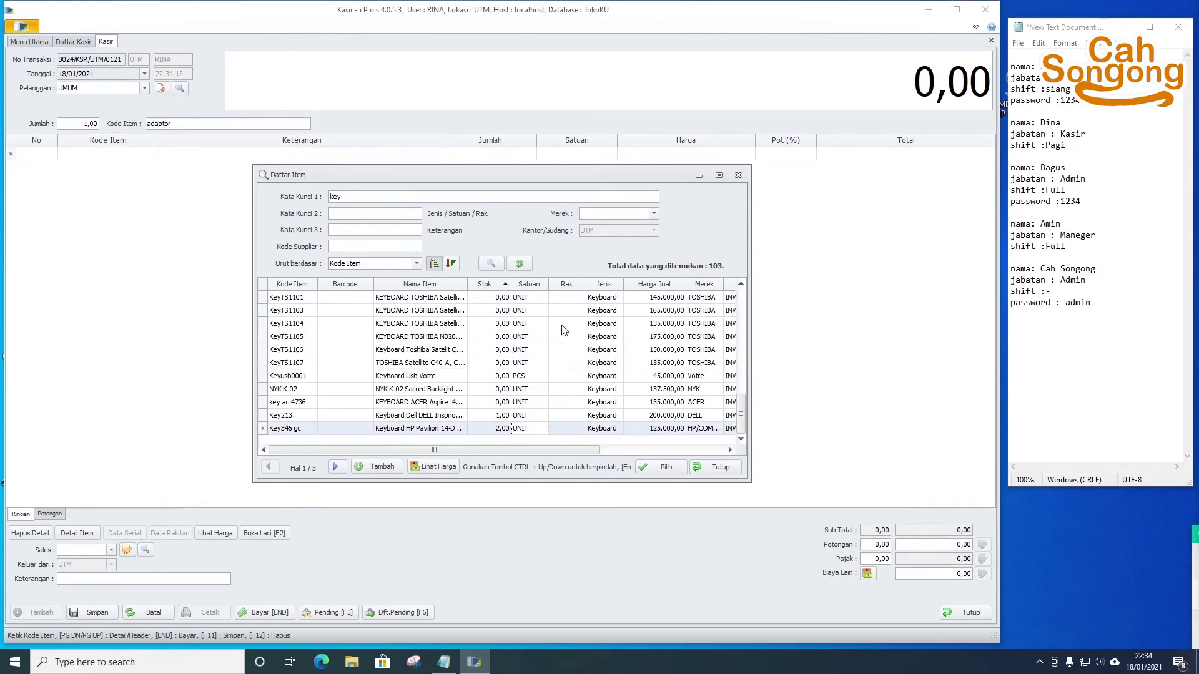
pyautogui.click(666, 468)
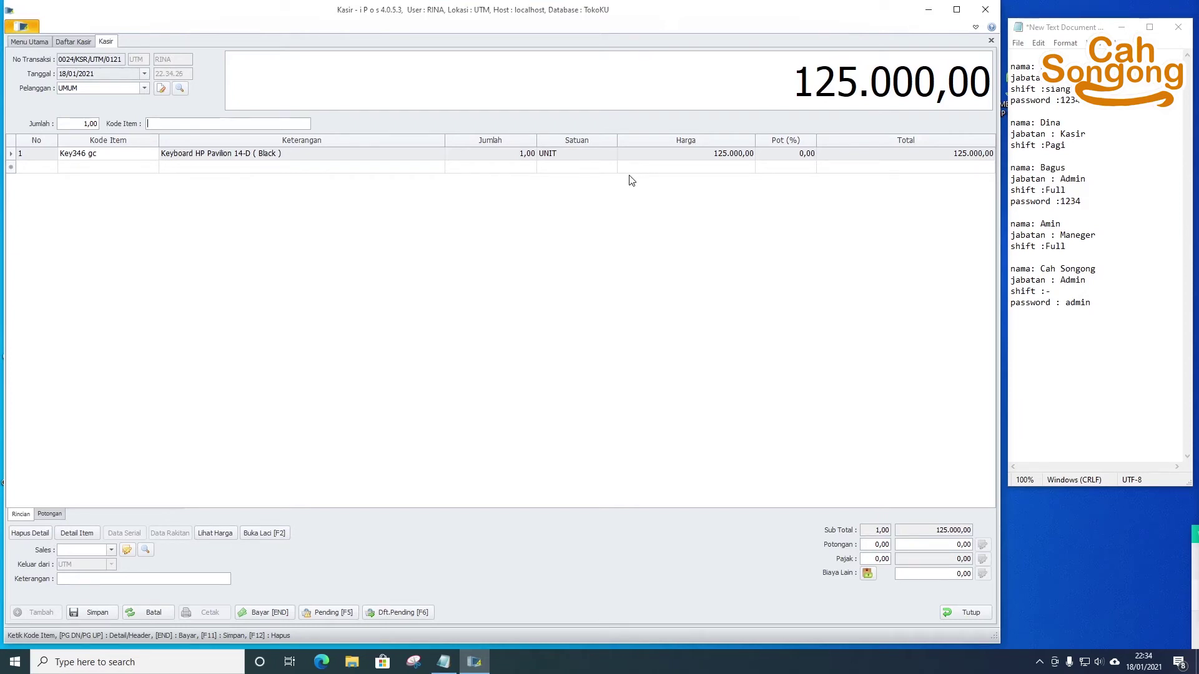
pyautogui.click(706, 153)
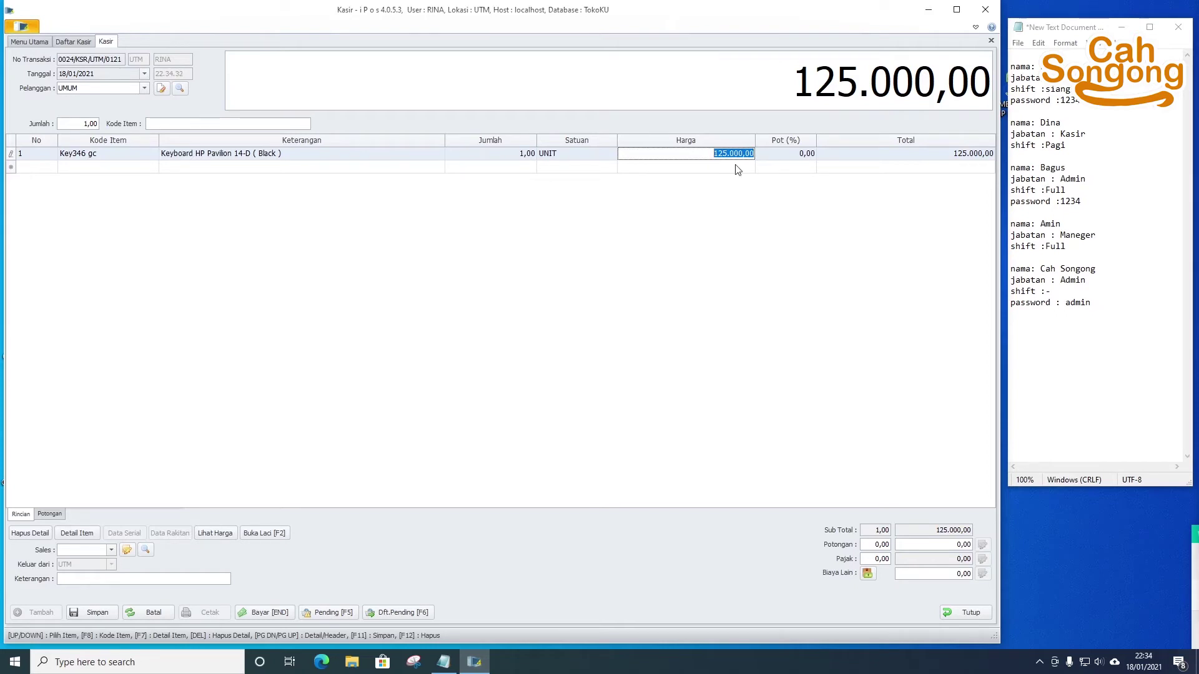
# - Launch On-Screen Keyboard from the Start menu's Windows Ease of Access folder
pyautogui.press('super')
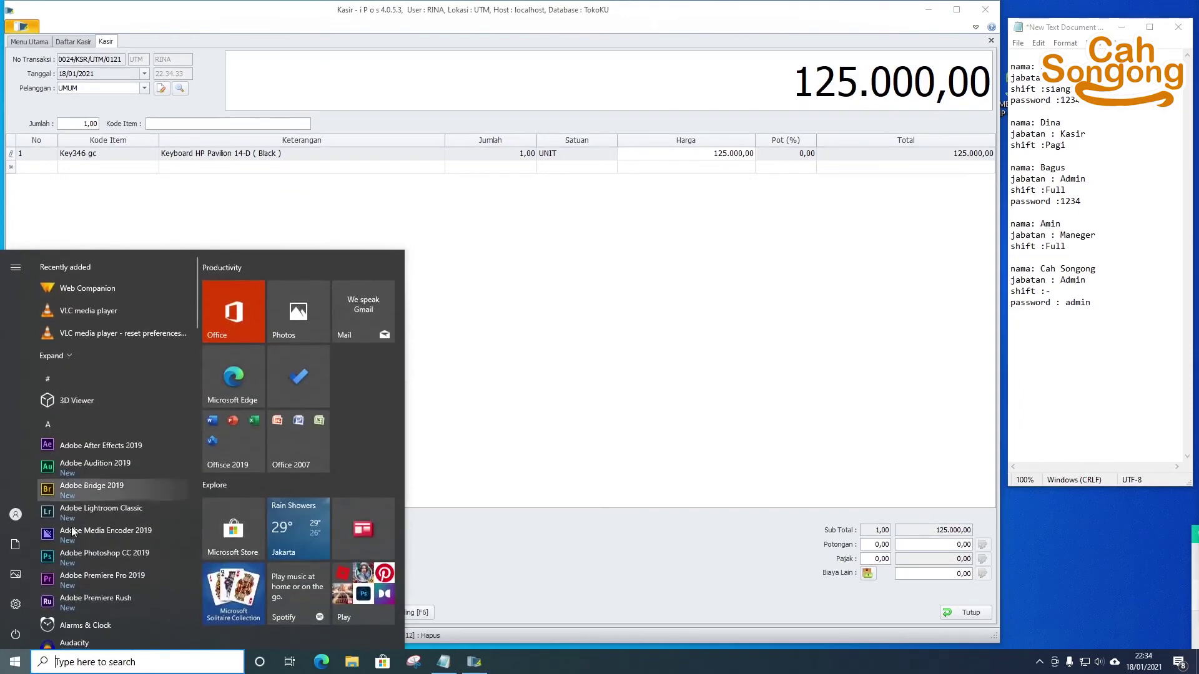
pyautogui.click(73, 659)
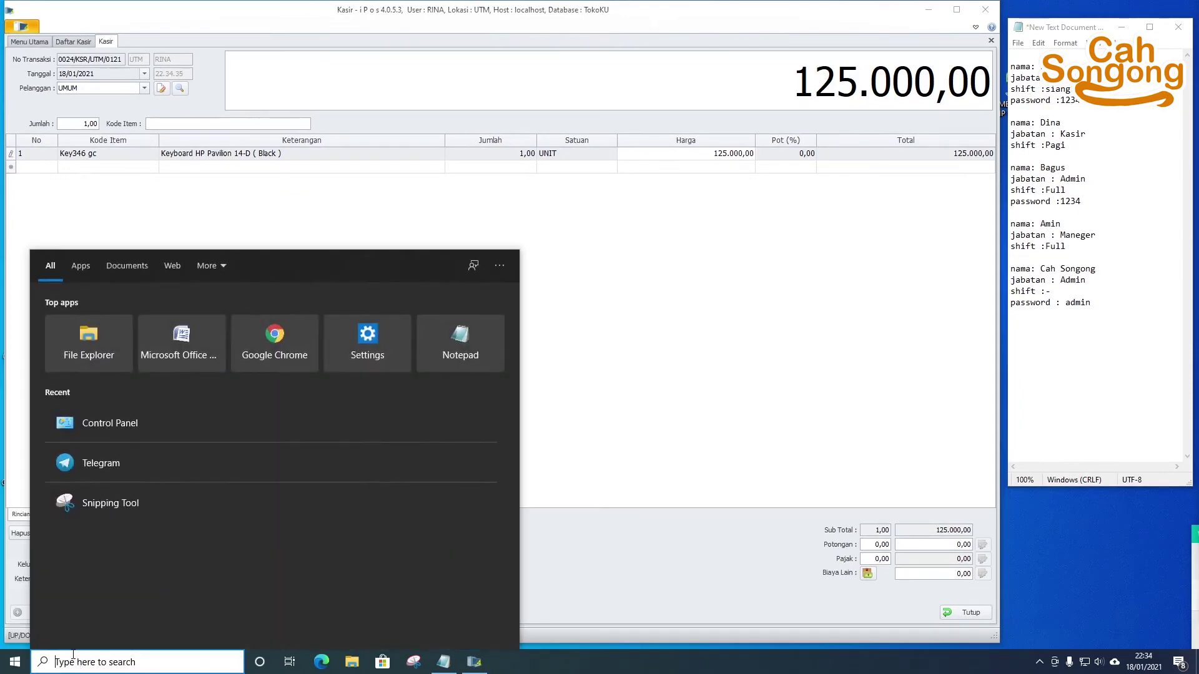
pyautogui.press('super')
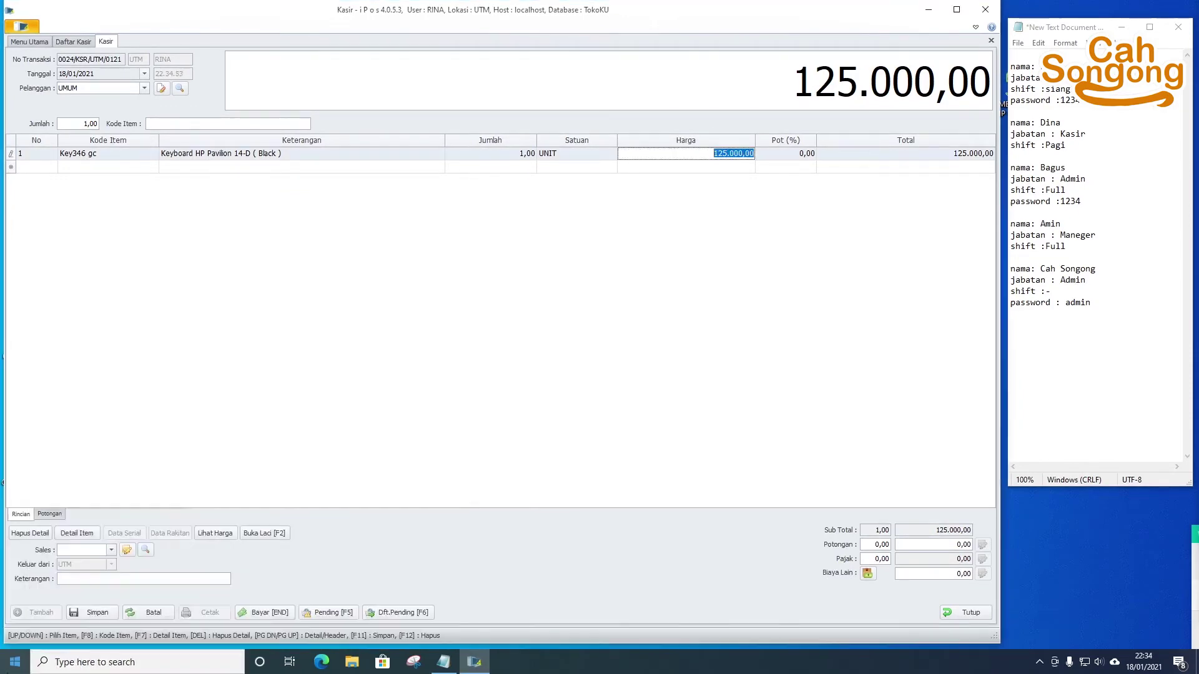
pyautogui.press('super')
pyautogui.scroll(-10, 93, 465)
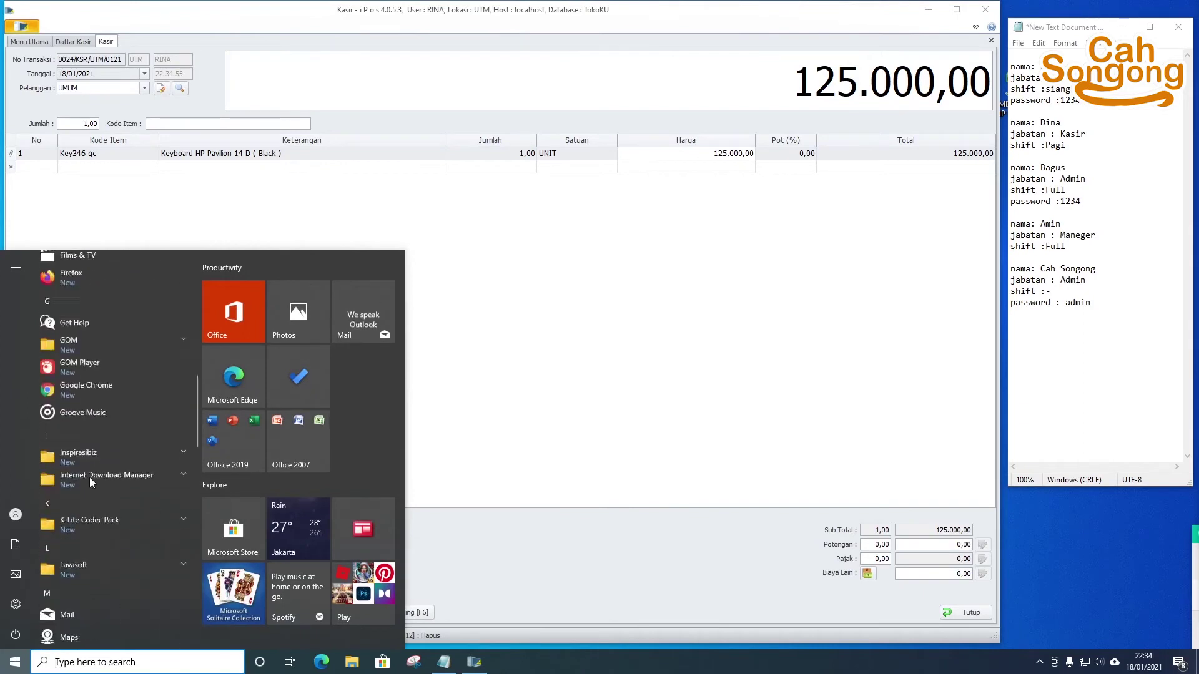
pyautogui.scroll(-12, 91, 472)
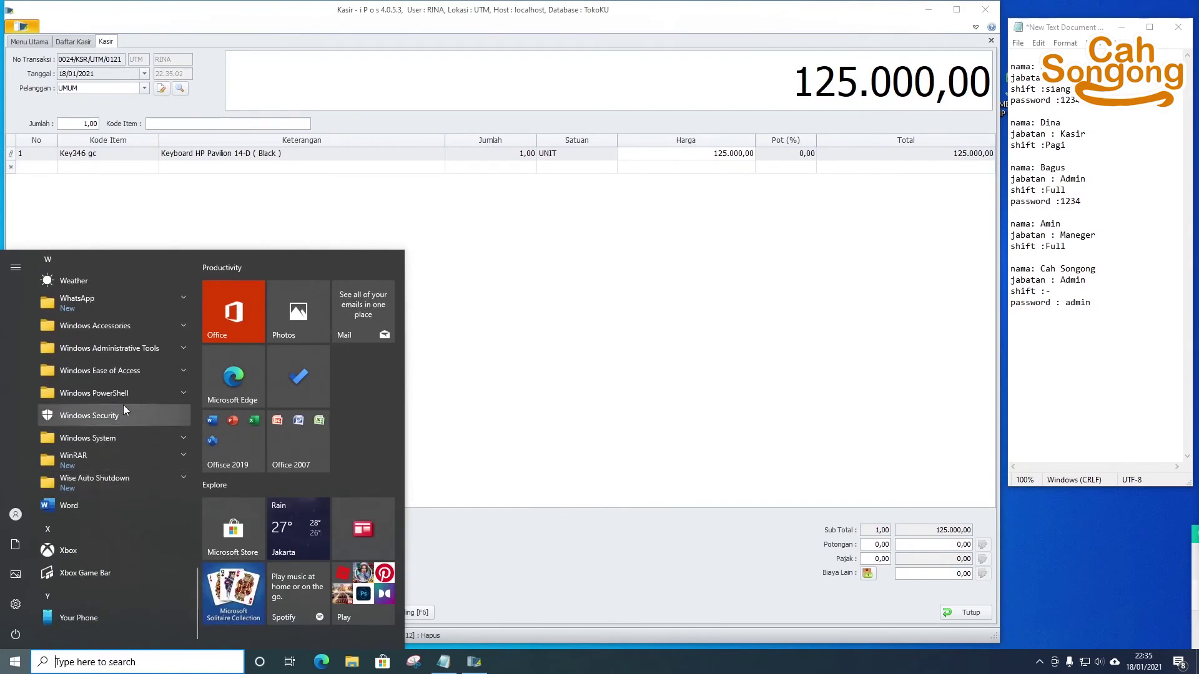
pyautogui.click(182, 378)
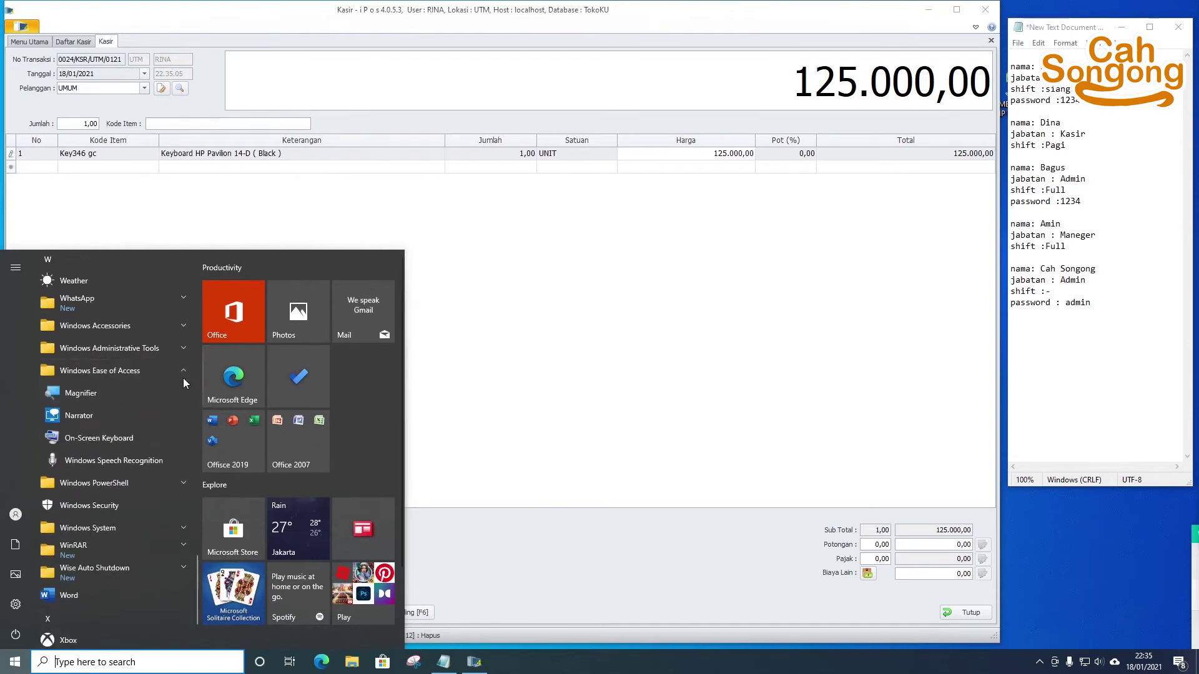
pyautogui.click(145, 437)
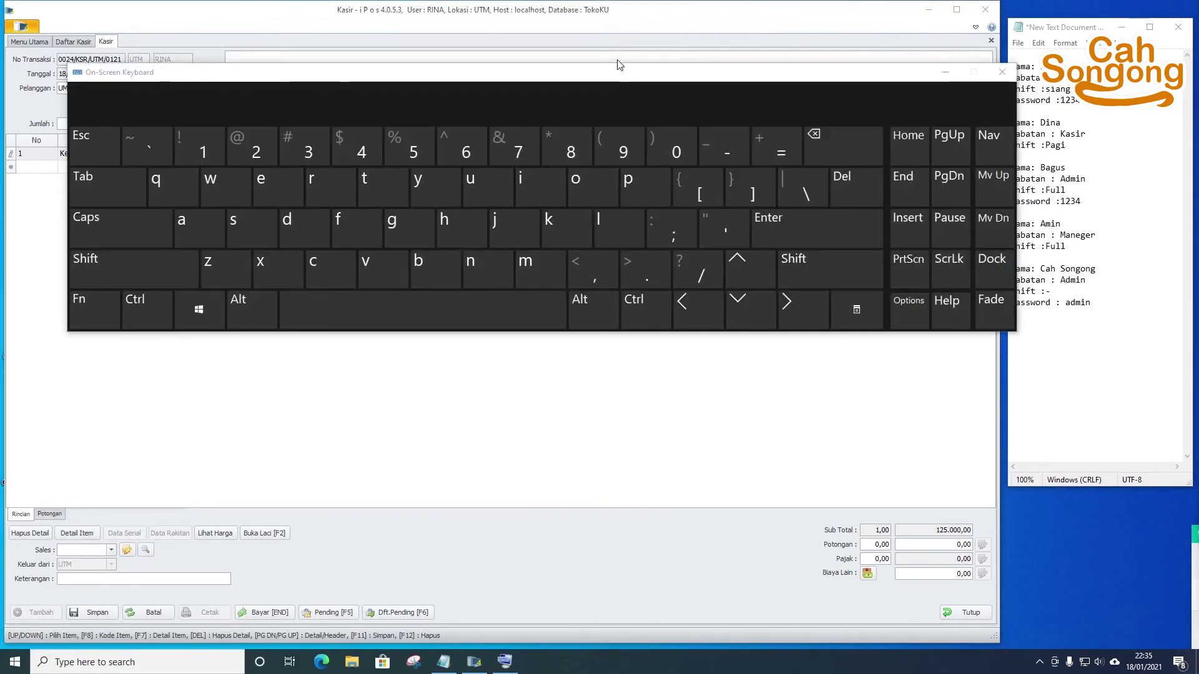
# - Move the On-Screen Keyboard lower and select the keyboard line's Harga cell
pyautogui.moveTo(630, 83); pyautogui.dragTo(703, 287)
pyautogui.click(718, 154)
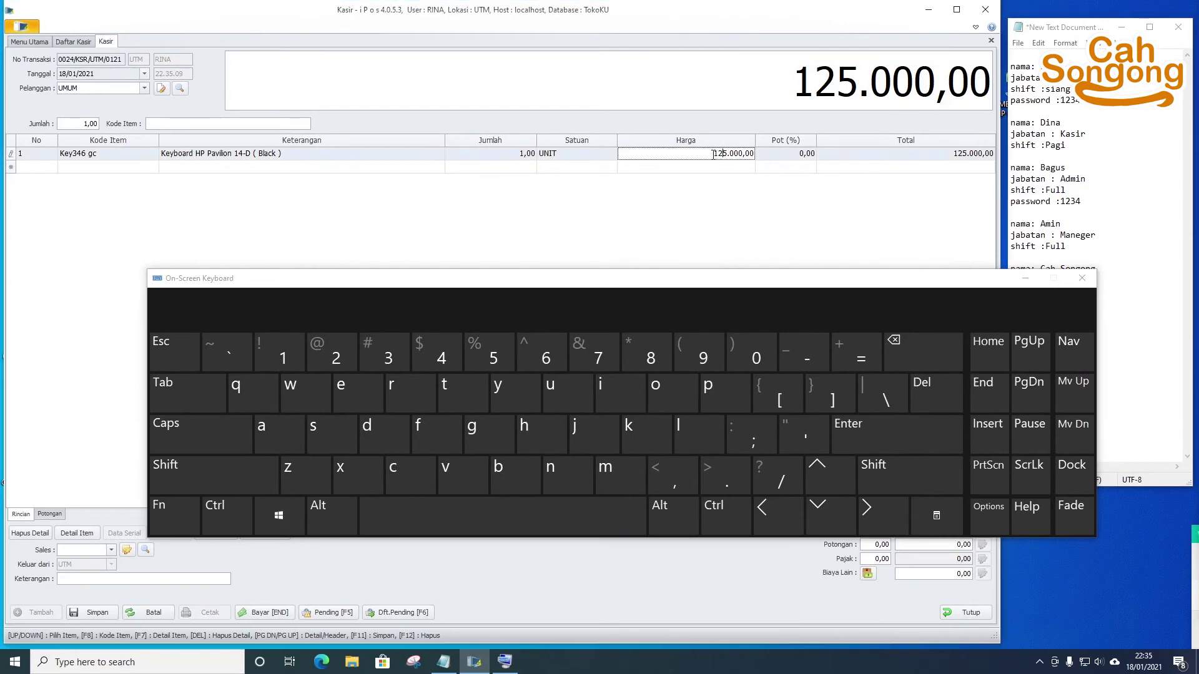
pyautogui.click(718, 154)
pyautogui.click(331, 431)
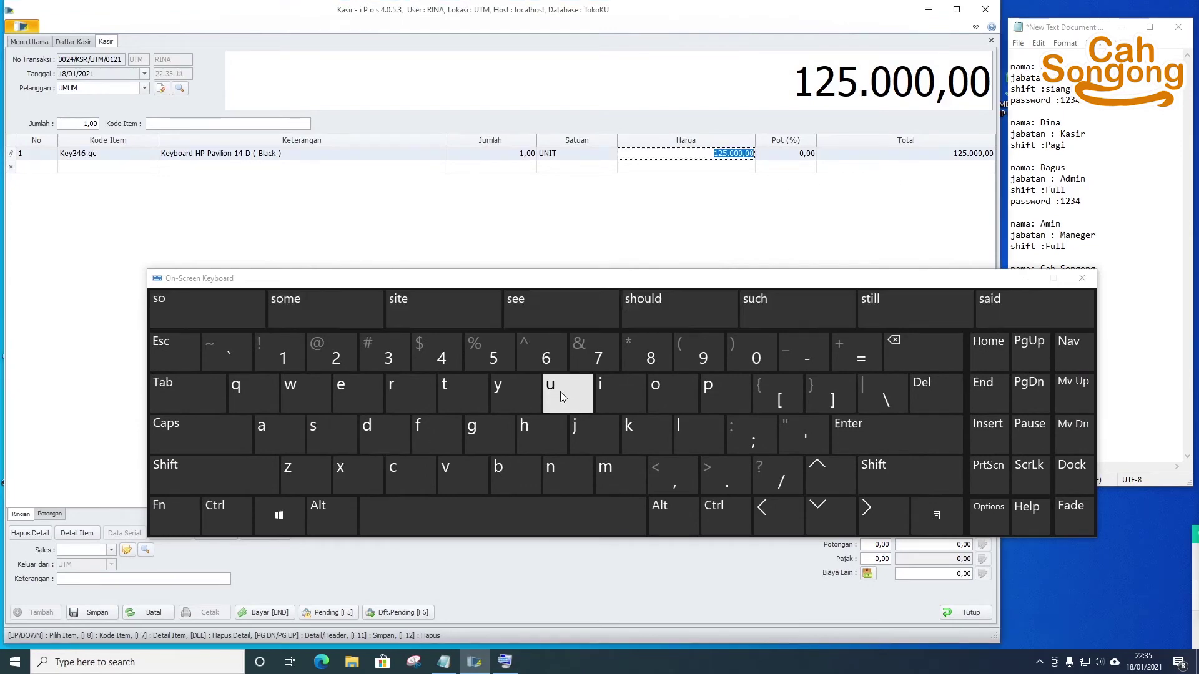
pyautogui.click(548, 382)
pyautogui.click(494, 359)
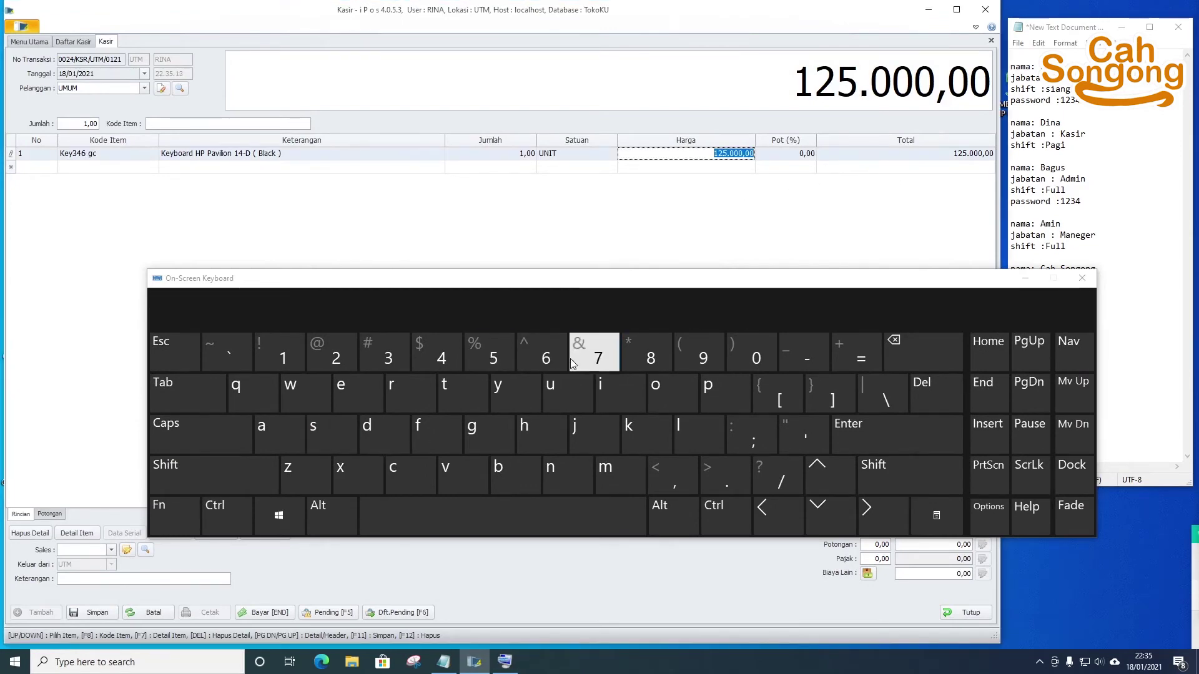
pyautogui.click(592, 357)
pyautogui.click(484, 361)
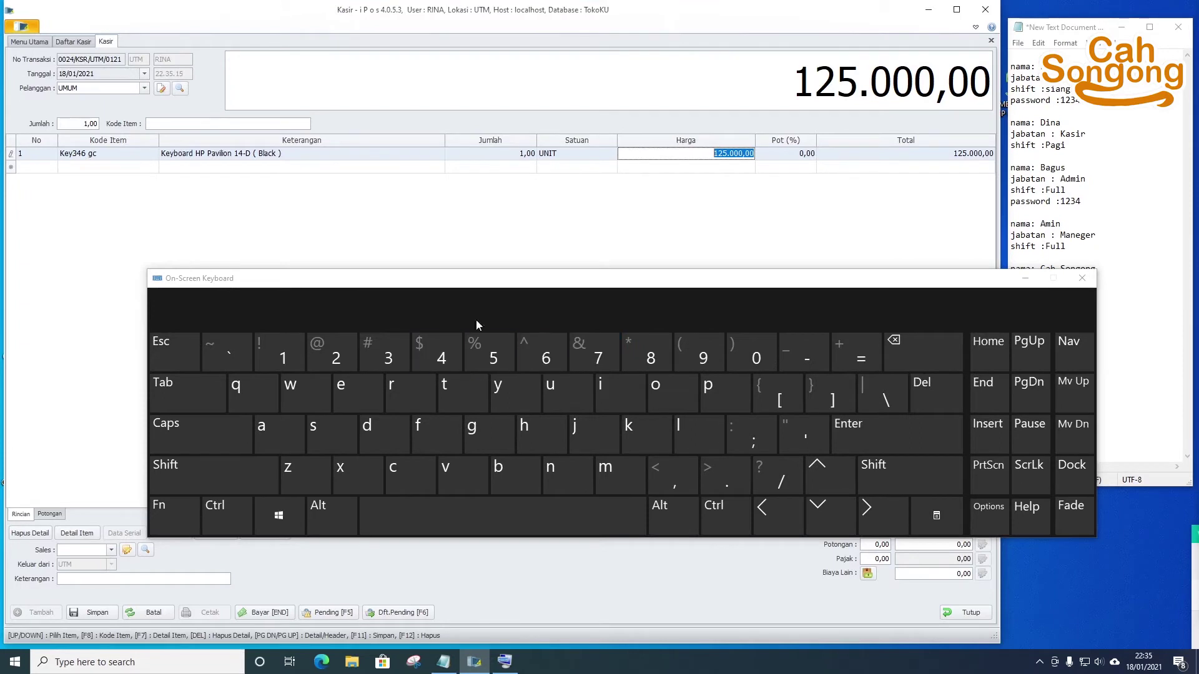
pyautogui.click(518, 155)
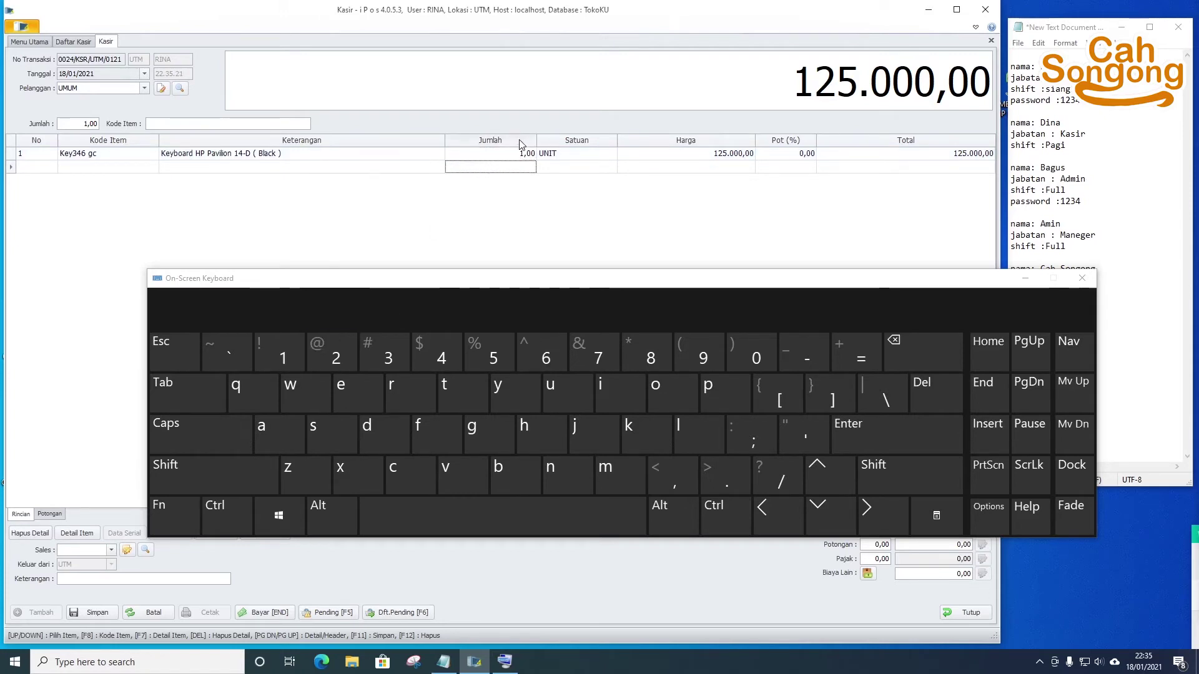
# - Enter 780 into the line's Pot (%) cell, then erase it back to 0
pyautogui.click(786, 154)
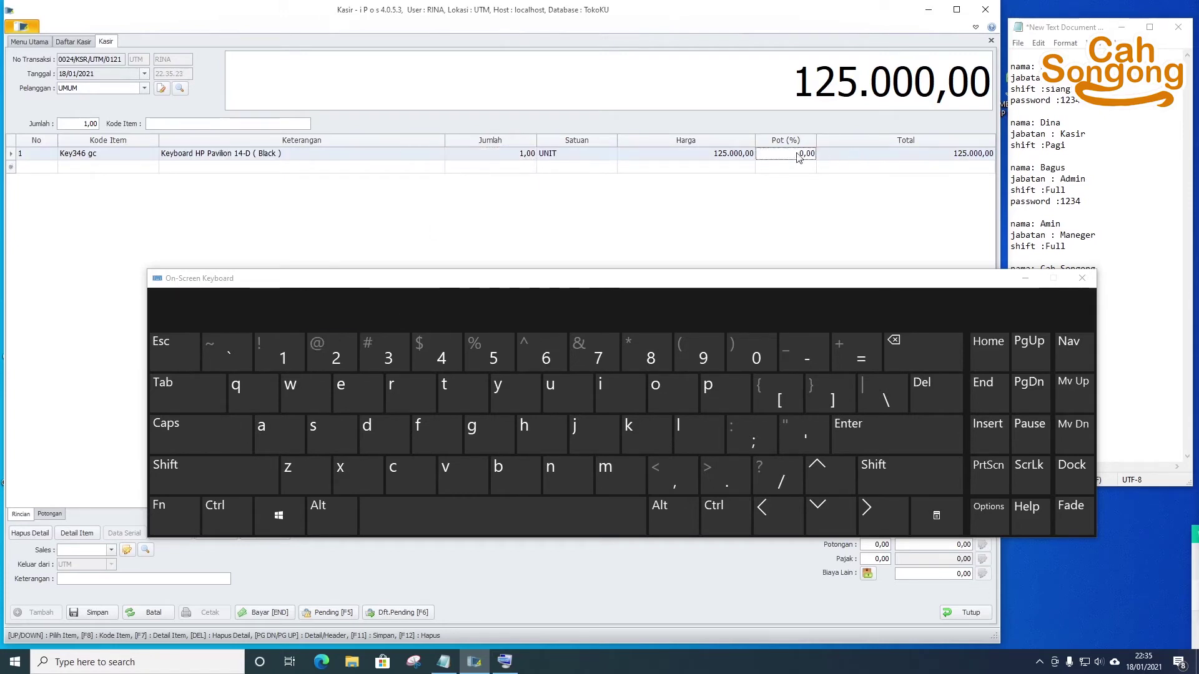
pyautogui.click(593, 354)
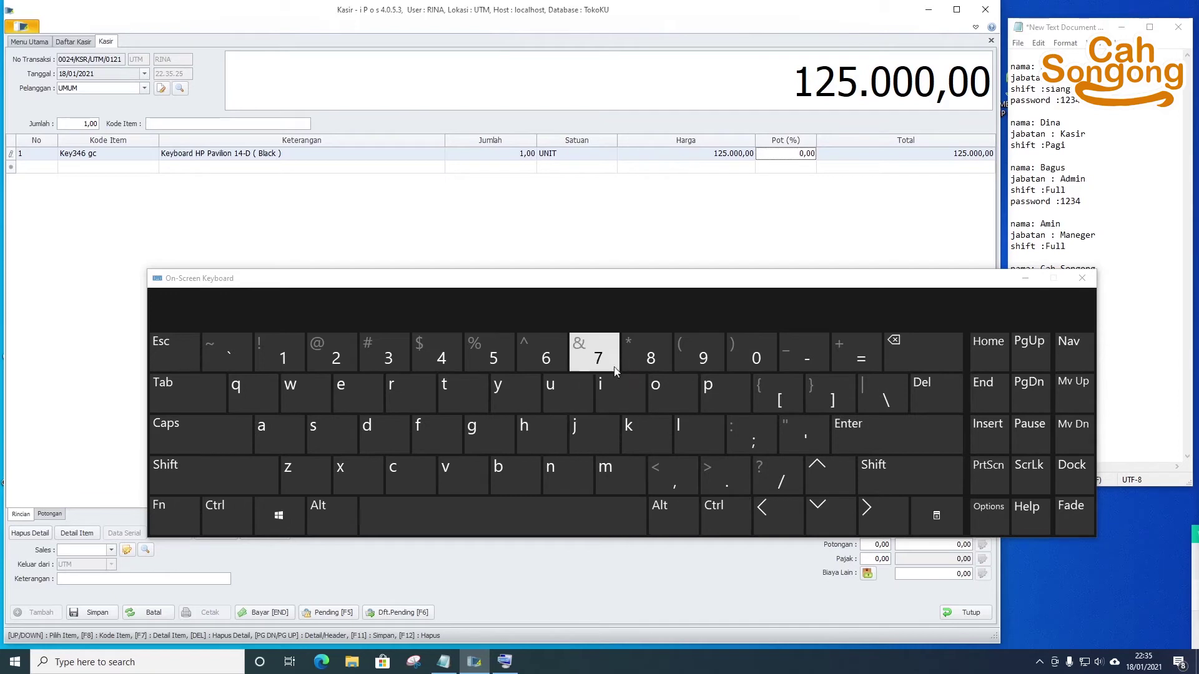
pyautogui.click(646, 354)
pyautogui.click(752, 354)
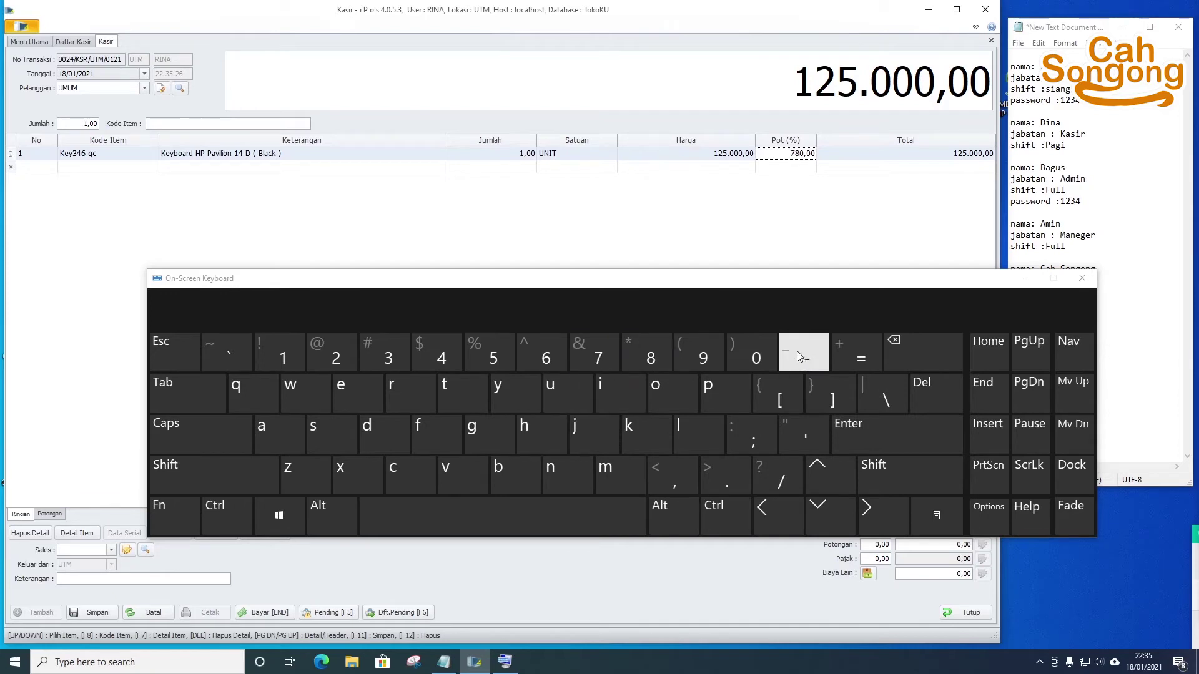
pyautogui.click(886, 369)
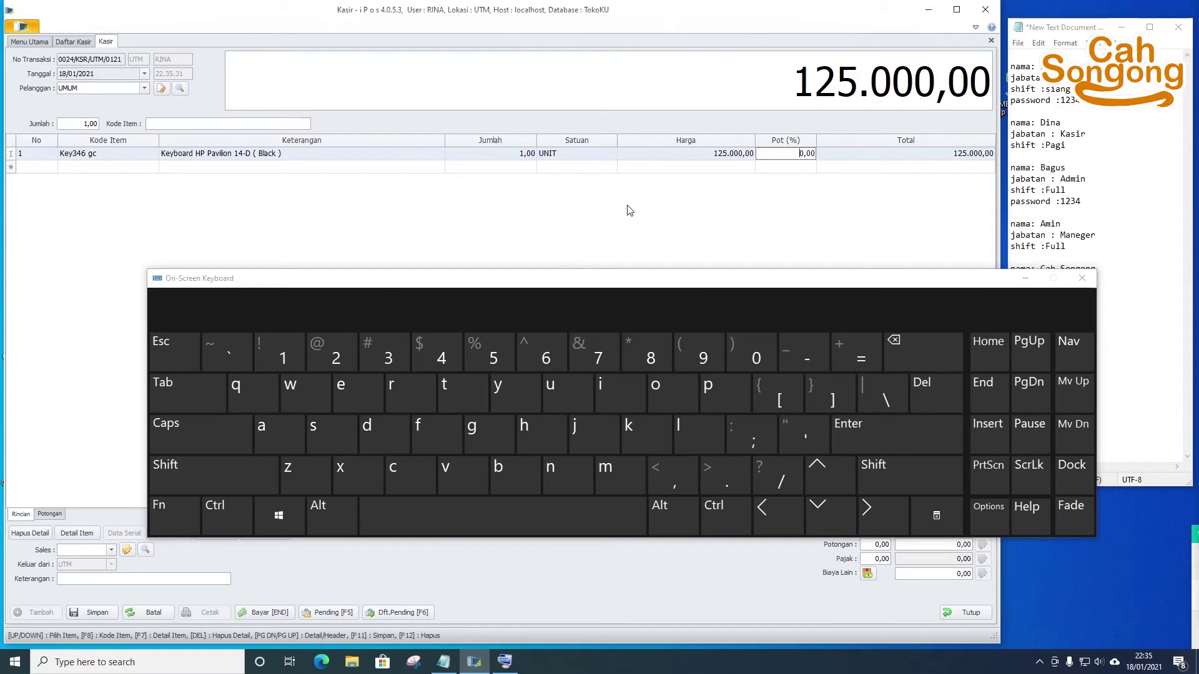
# - Reselect the 125.000,00 price value and hide the On-Screen Keyboard
pyautogui.click(721, 157)
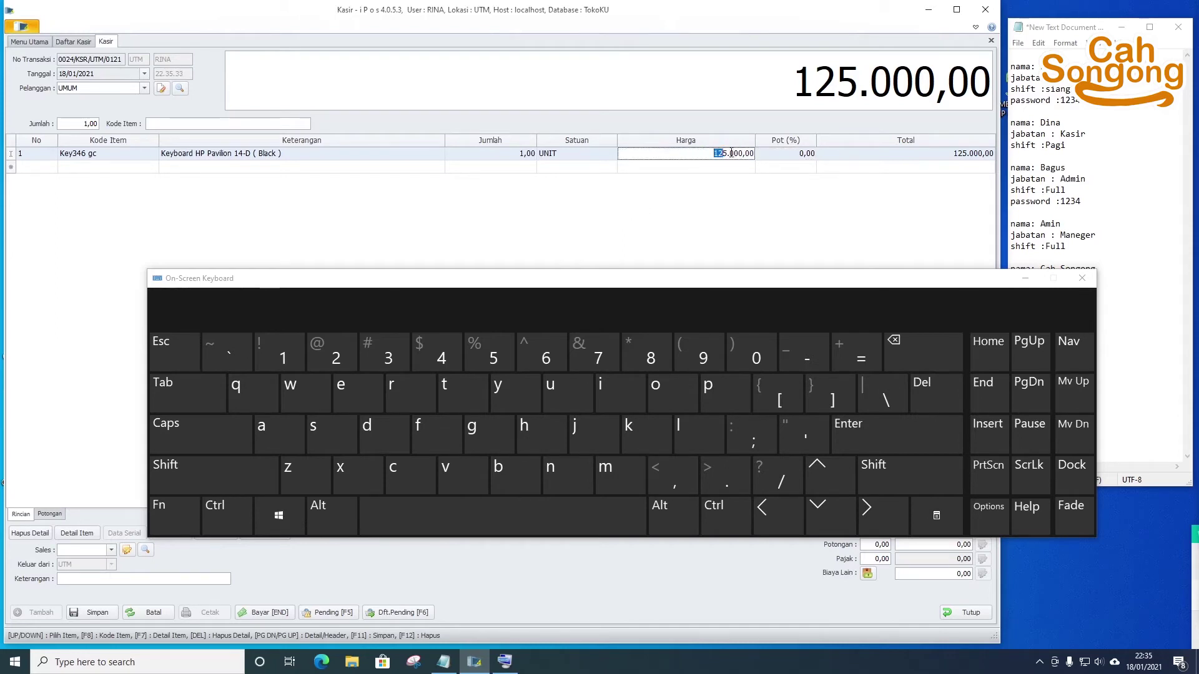
pyautogui.click(709, 152)
pyautogui.doubleClick(743, 153)
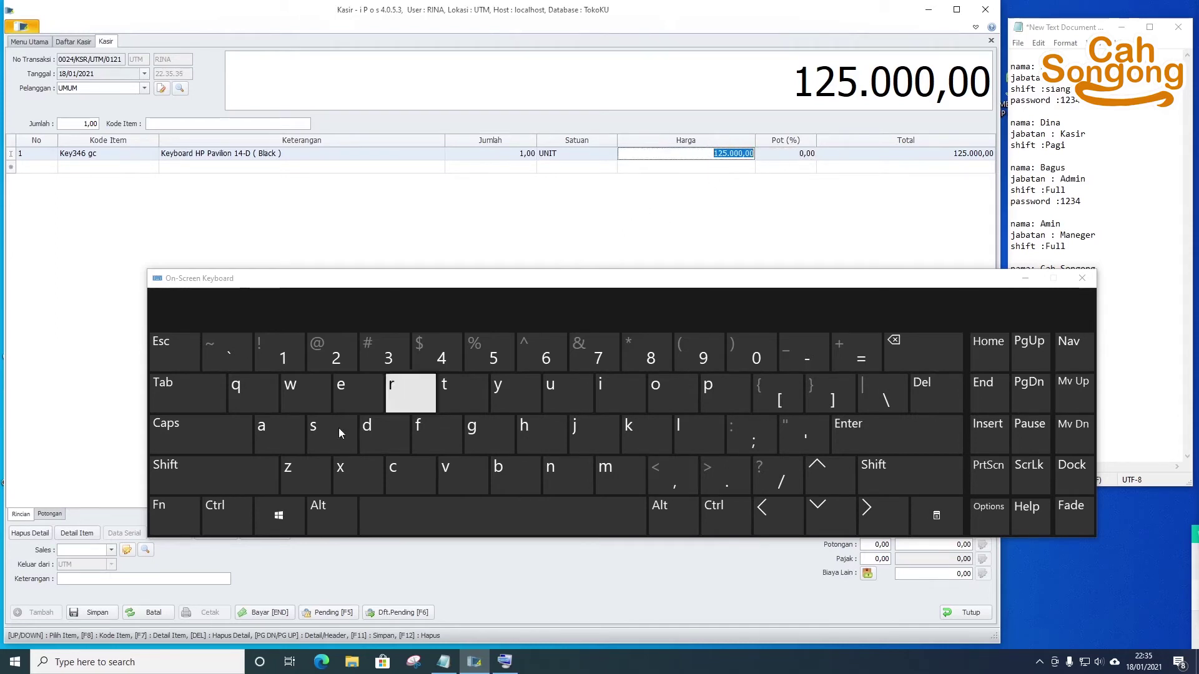
pyautogui.click(283, 365)
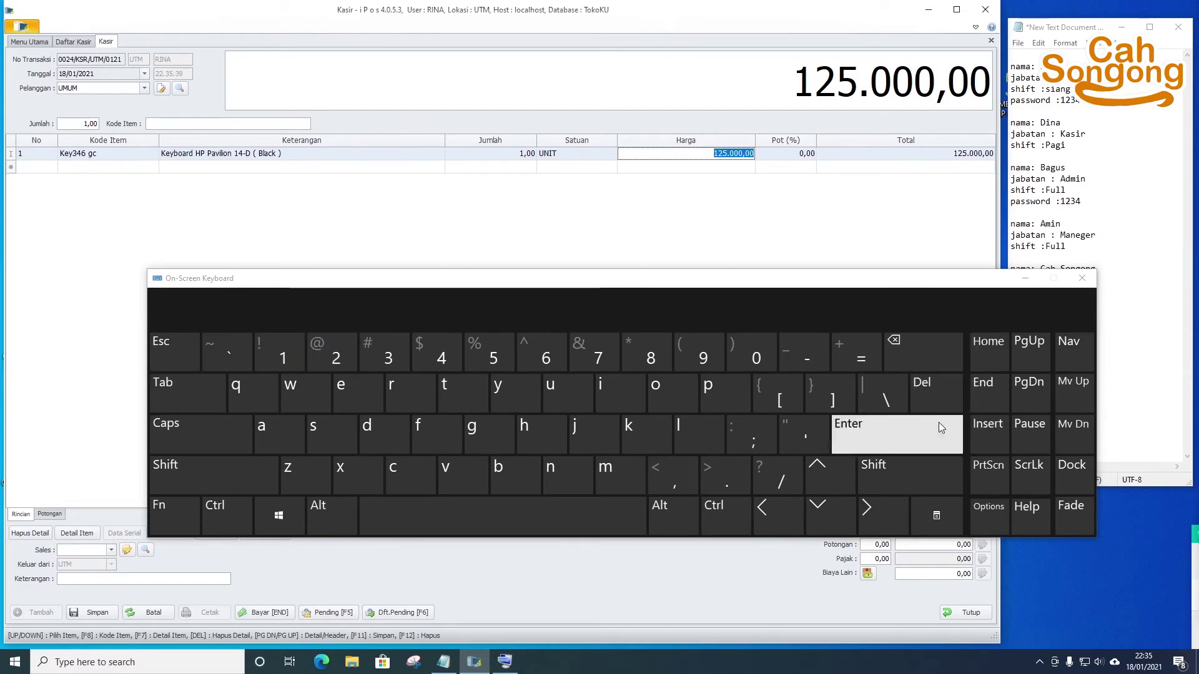
pyautogui.click(1023, 280)
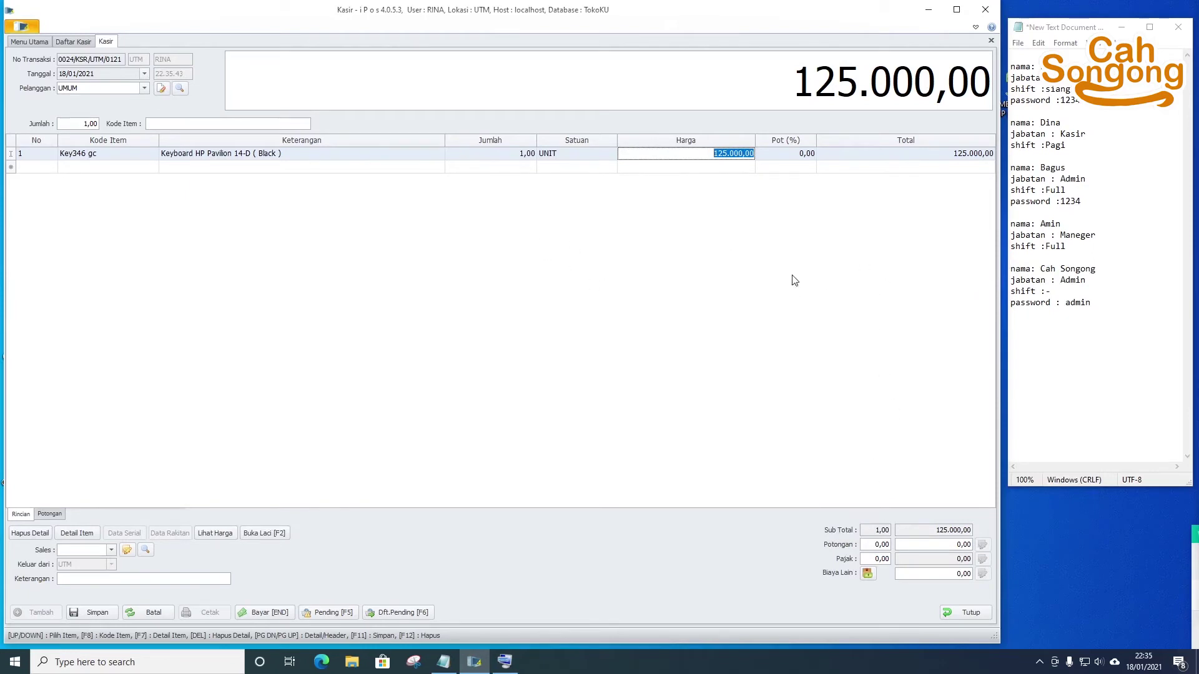
# - Pay the sale with 125.000 cash, save it, start a new transaction, and view Daftar Kasir
pyautogui.click(276, 614)
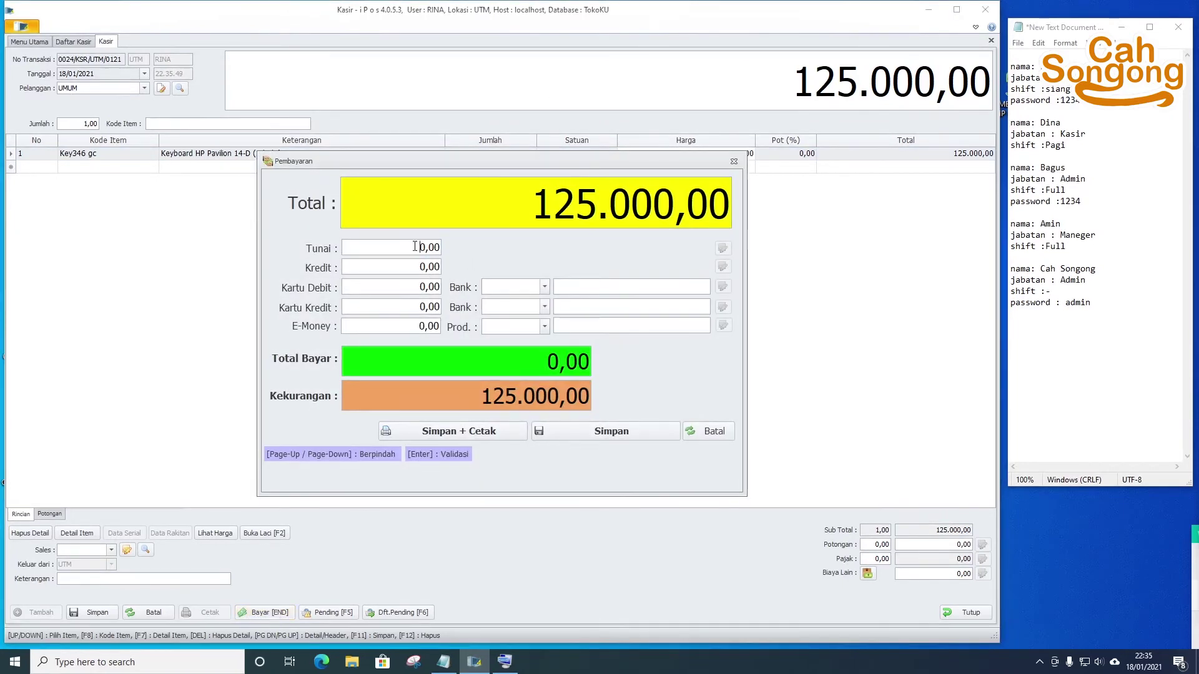
pyautogui.write('125.000')
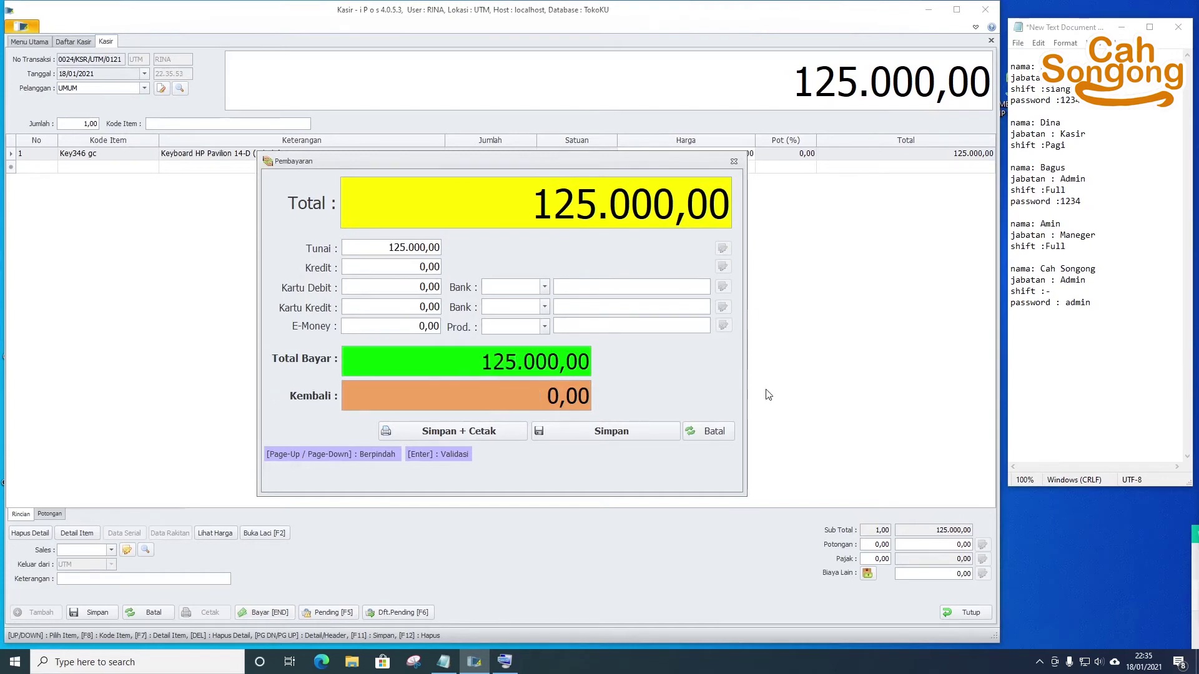
pyautogui.click(625, 435)
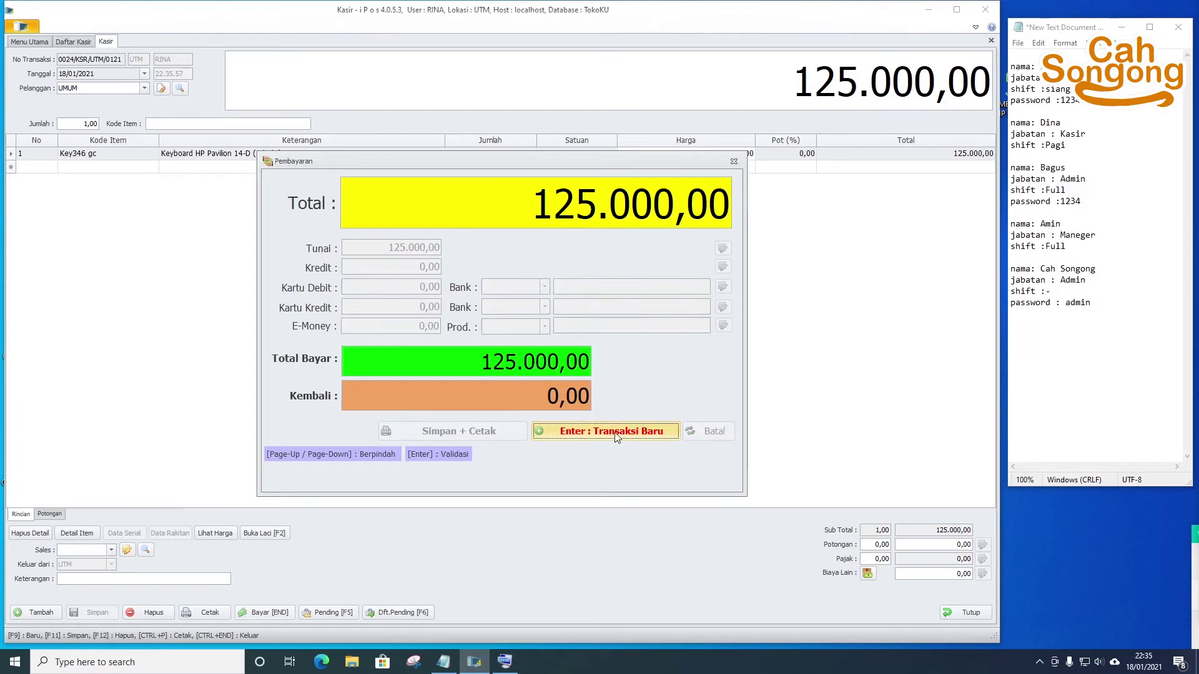
pyautogui.click(657, 432)
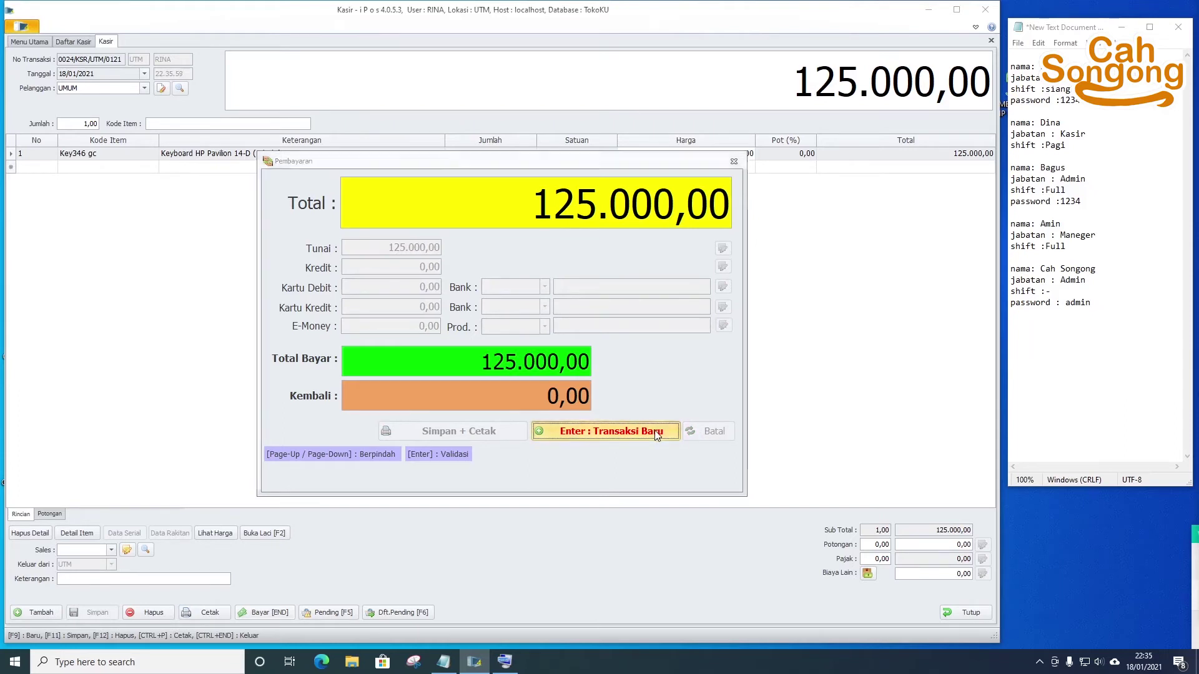
pyautogui.click(84, 42)
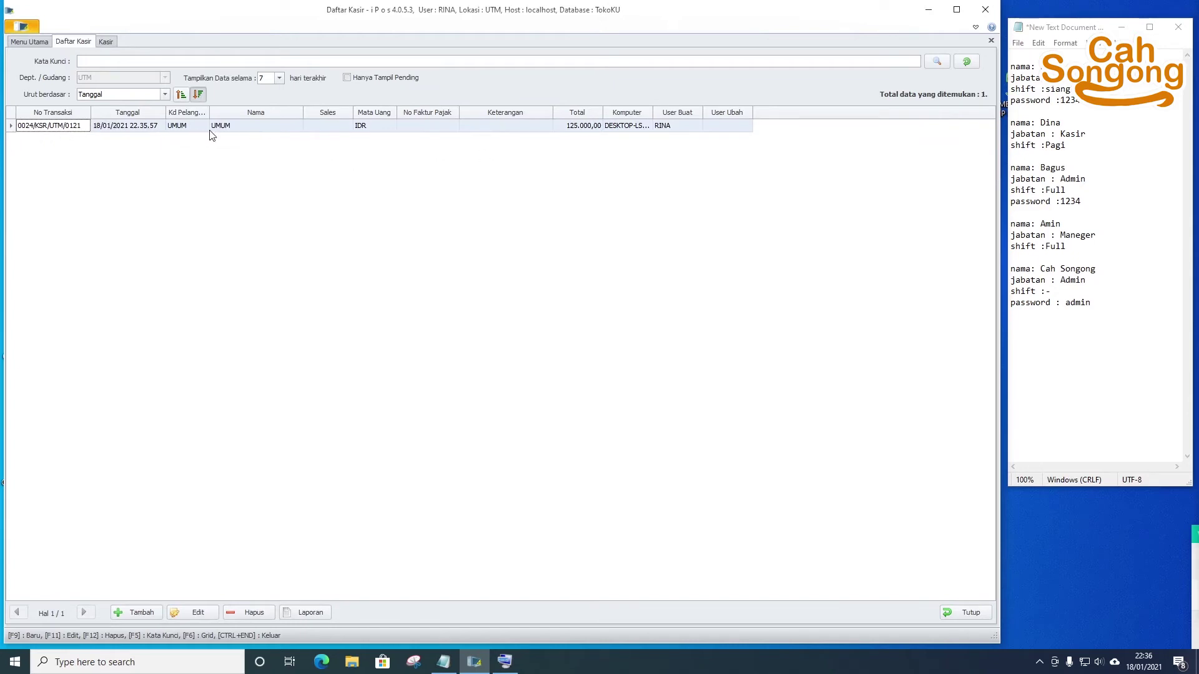
pyautogui.click(632, 127)
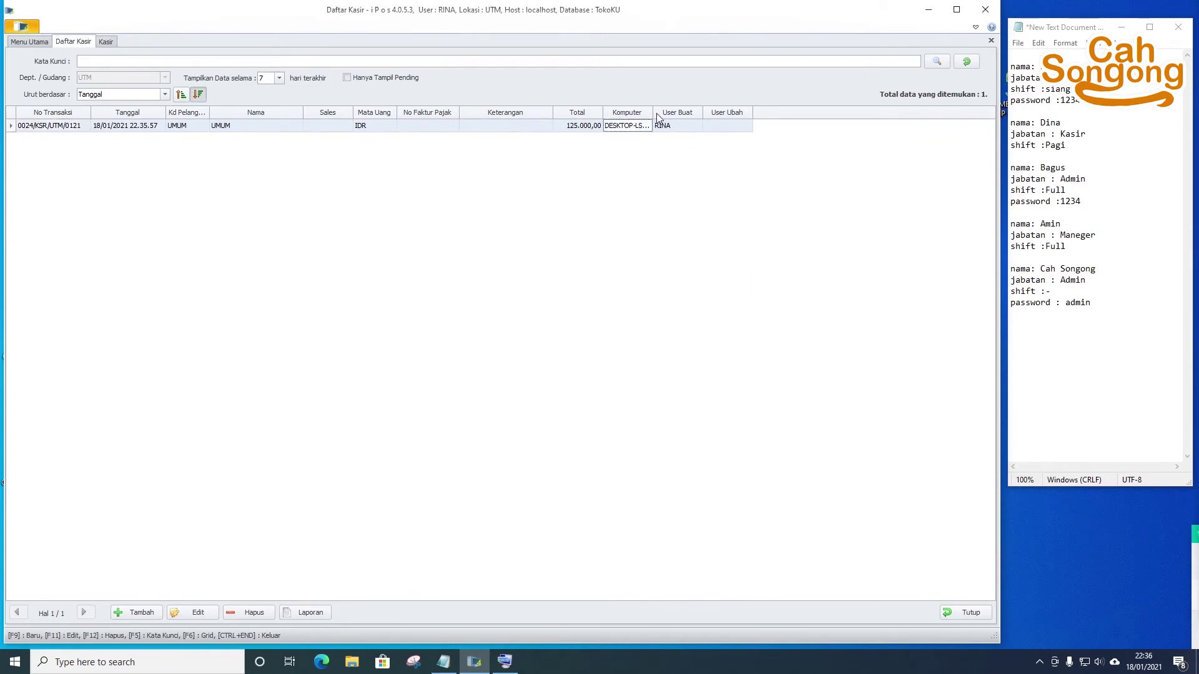
pyautogui.moveTo(653, 113); pyautogui.dragTo(703, 113)
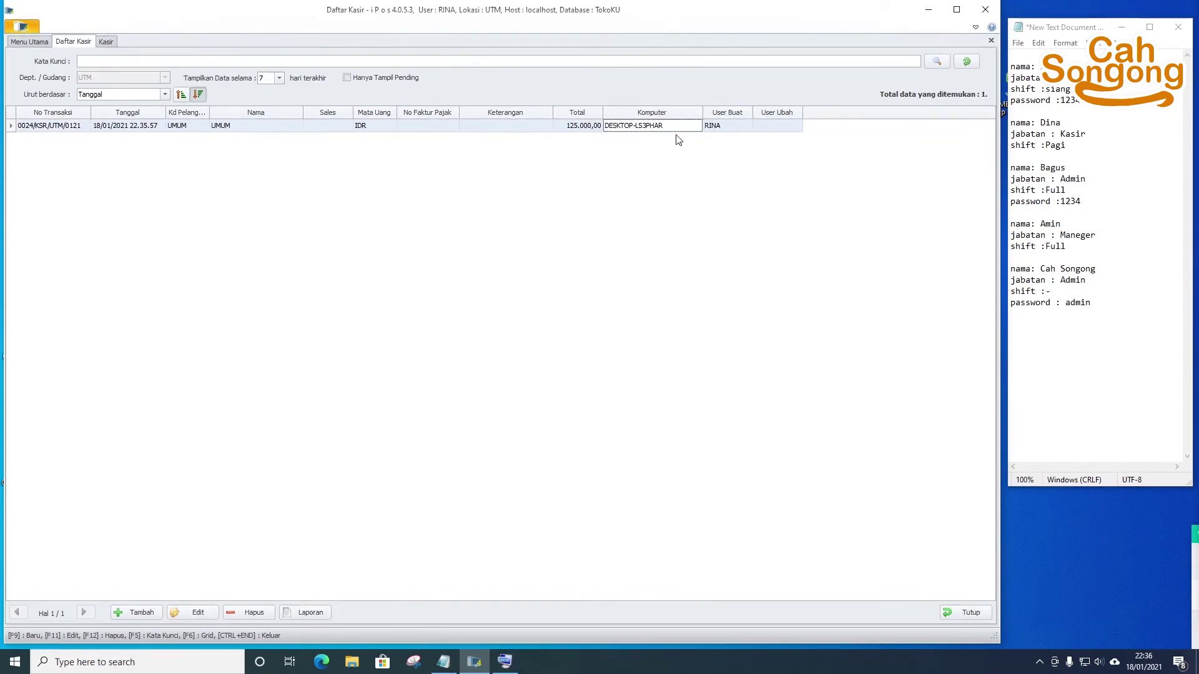
pyautogui.click(790, 128)
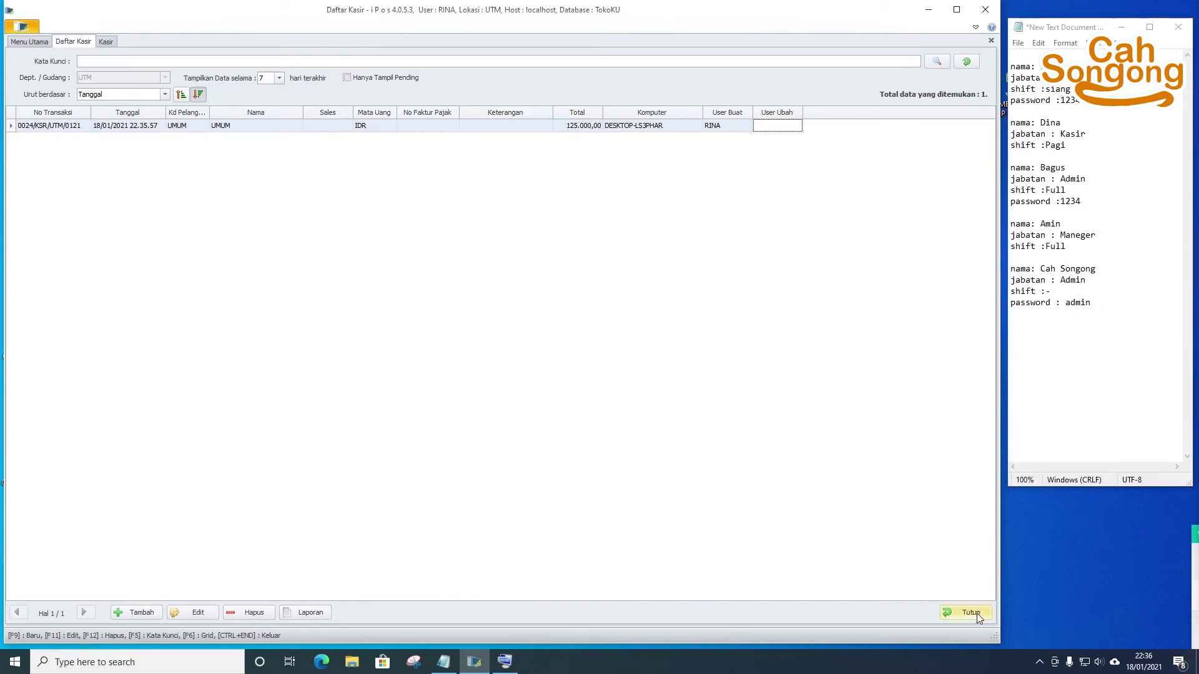
# - Choose Logout from the app menu, confirm it, and dismiss the unsaved-transaction warnings
pyautogui.click(10, 11)
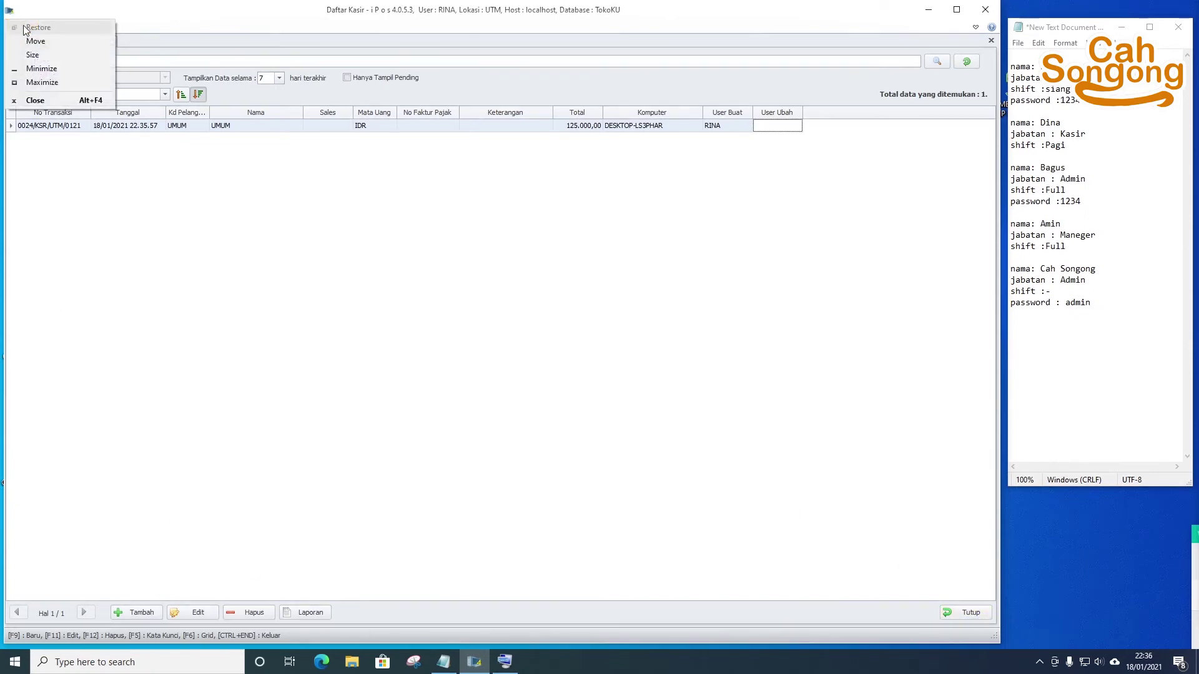
pyautogui.click(94, 19)
pyautogui.click(25, 27)
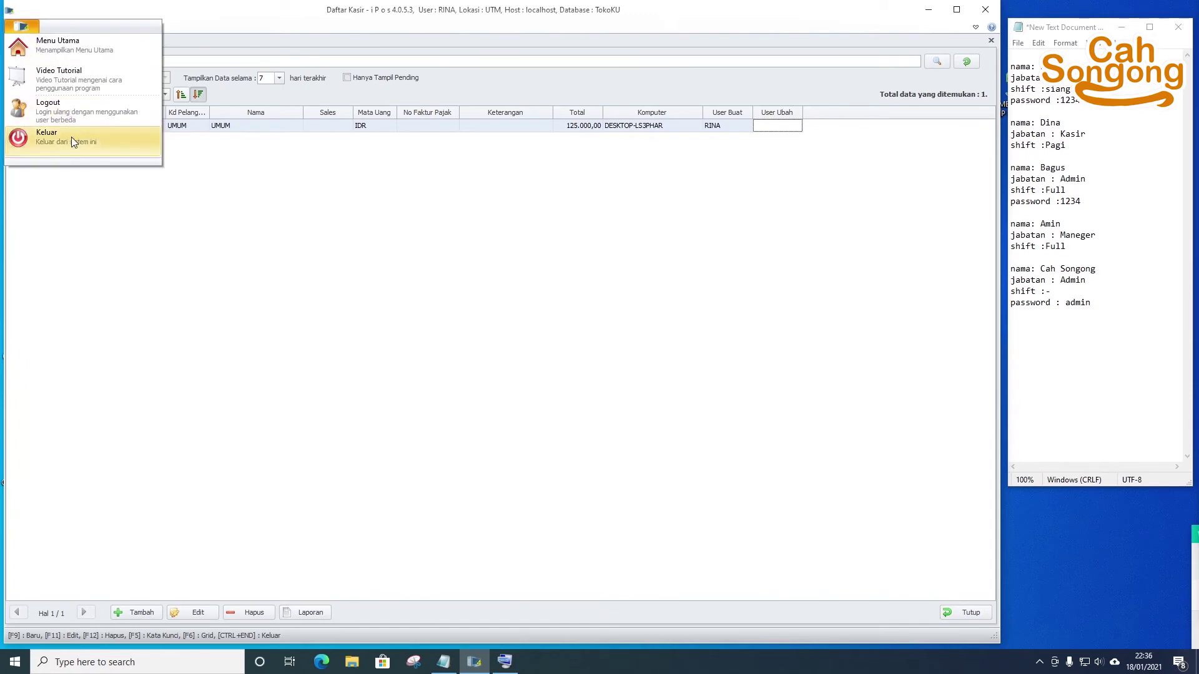
pyautogui.click(77, 118)
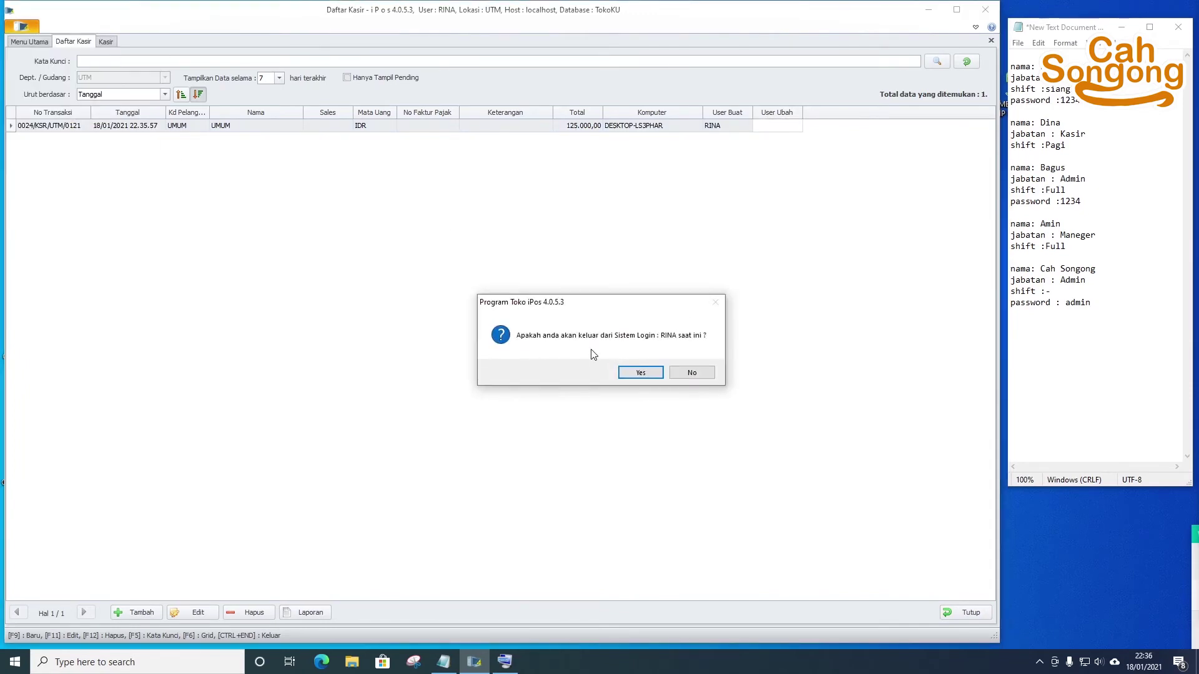
pyautogui.click(641, 373)
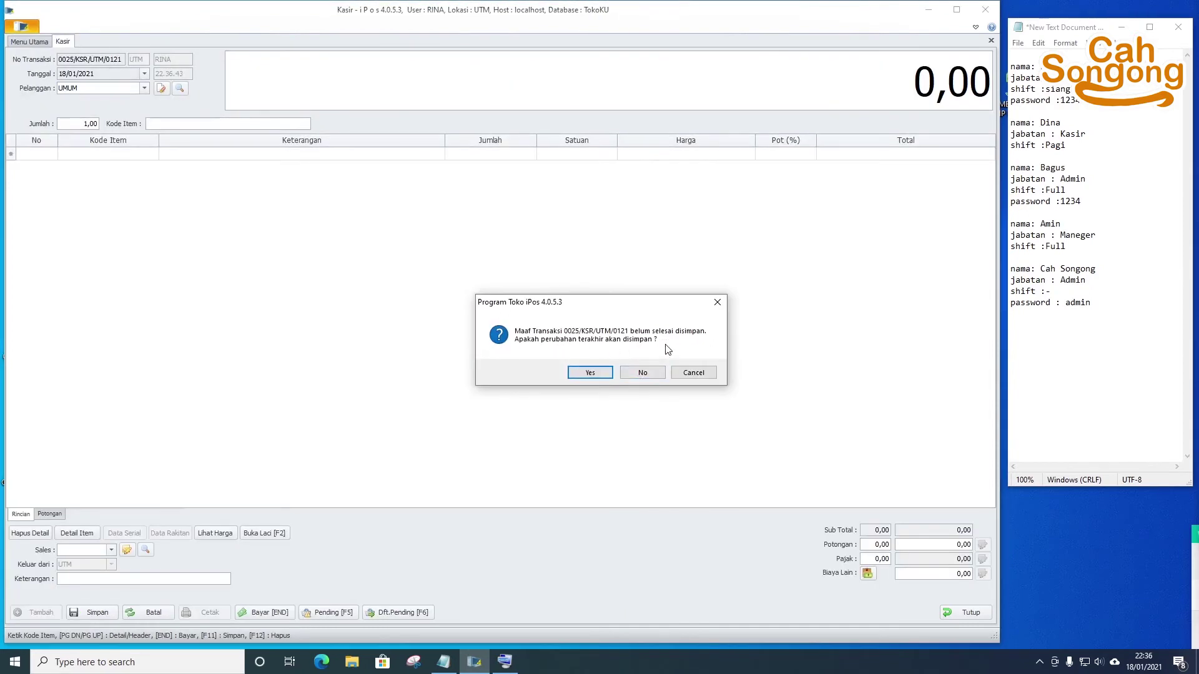
pyautogui.click(587, 373)
pyautogui.click(637, 373)
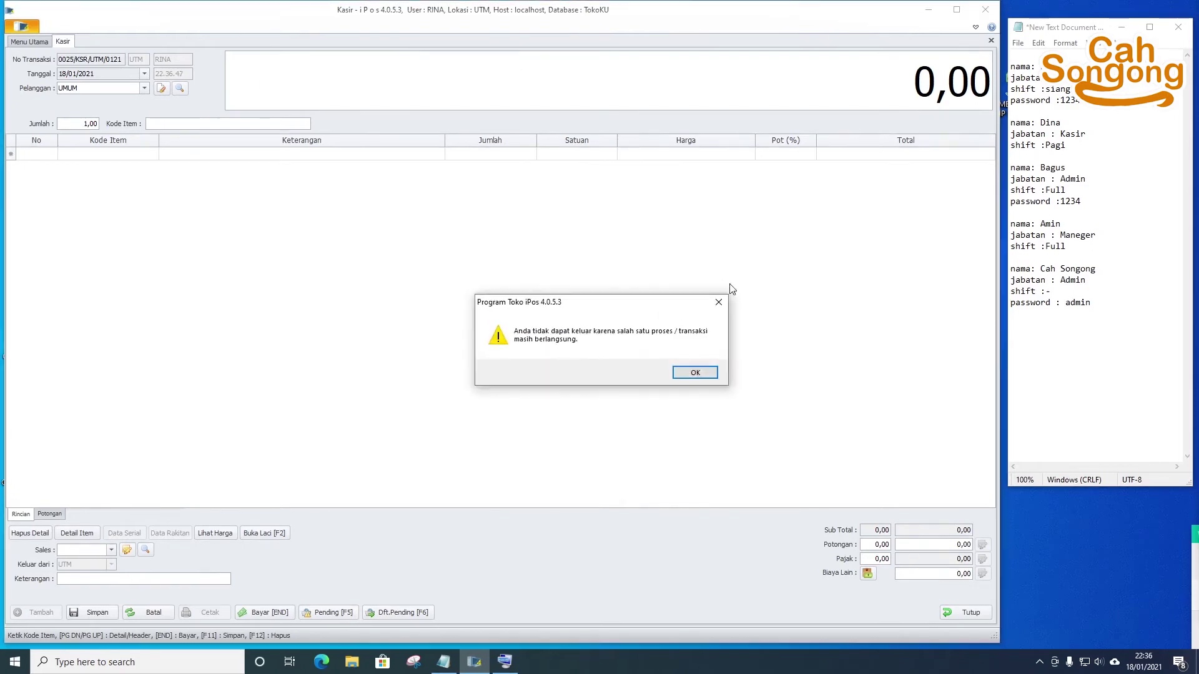
pyautogui.click(697, 372)
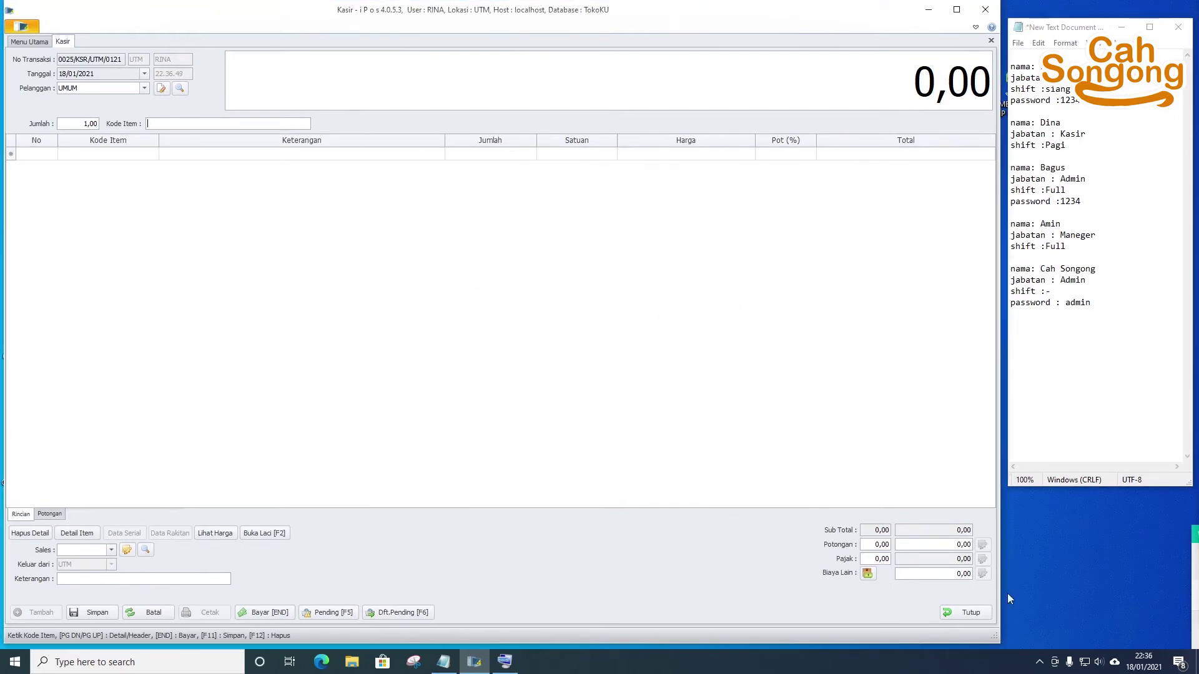
# - Close the Kasir tab discarding the unsaved sale, and choose Logout again
pyautogui.click(984, 614)
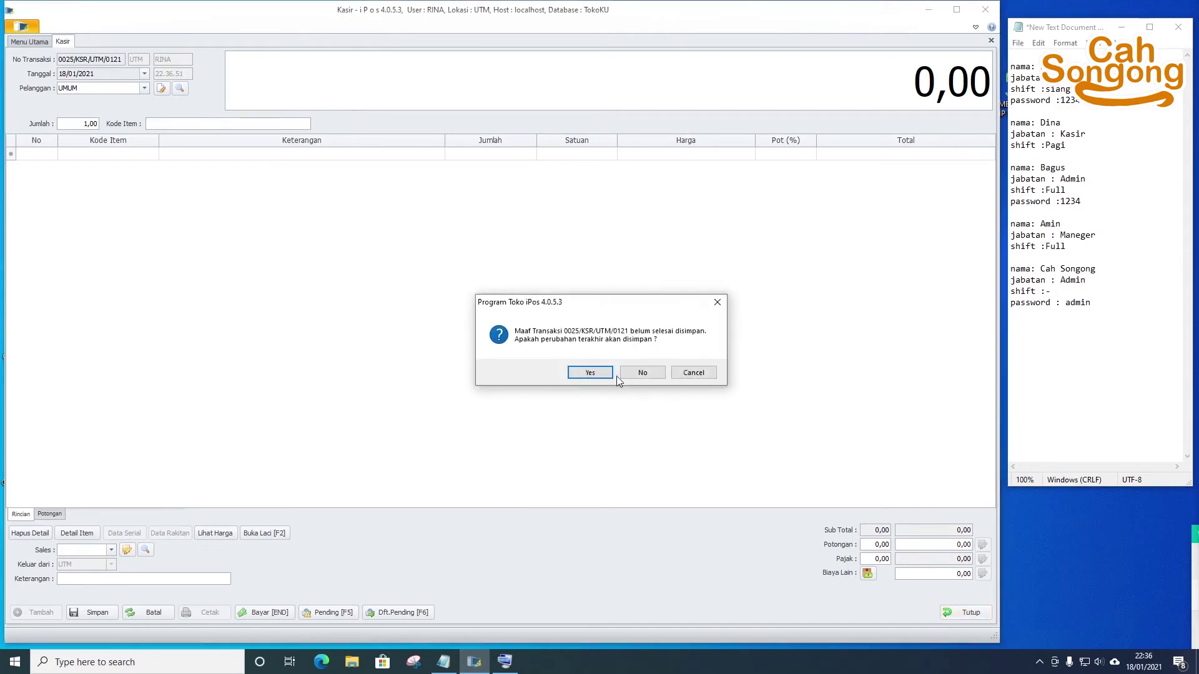
pyautogui.click(631, 374)
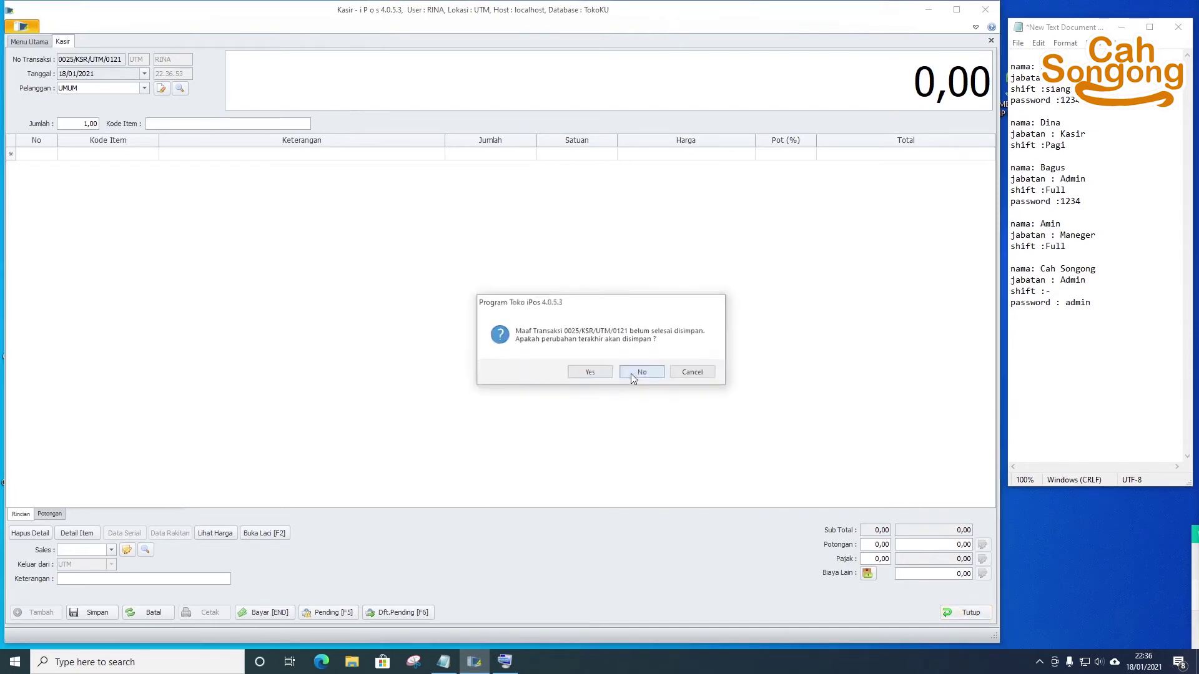
pyautogui.click(21, 27)
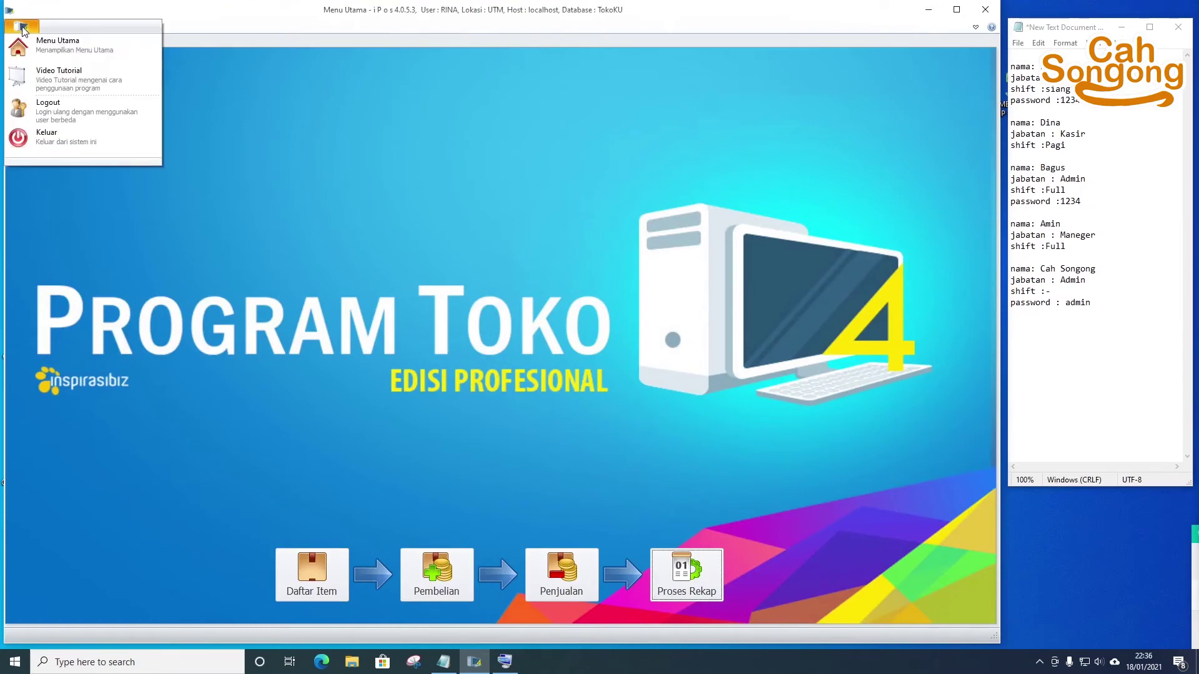
pyautogui.click(88, 120)
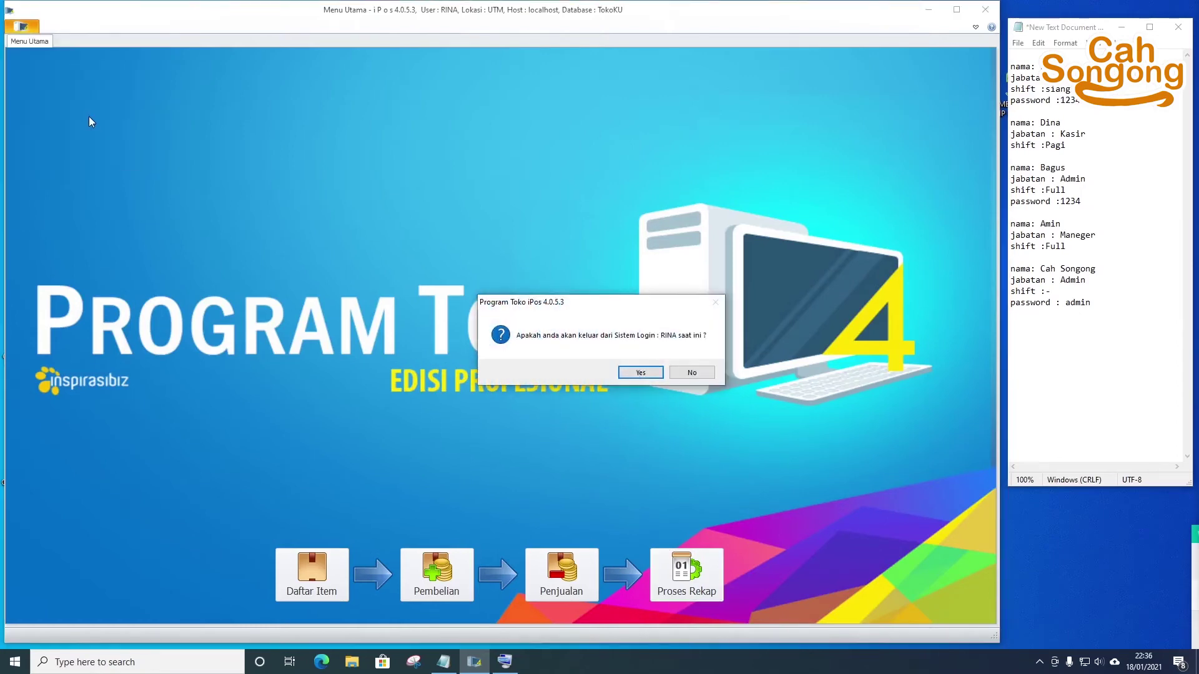
# - Confirm logout, log in as the new cashier with user name and password on shift MALAM
pyautogui.click(646, 368)
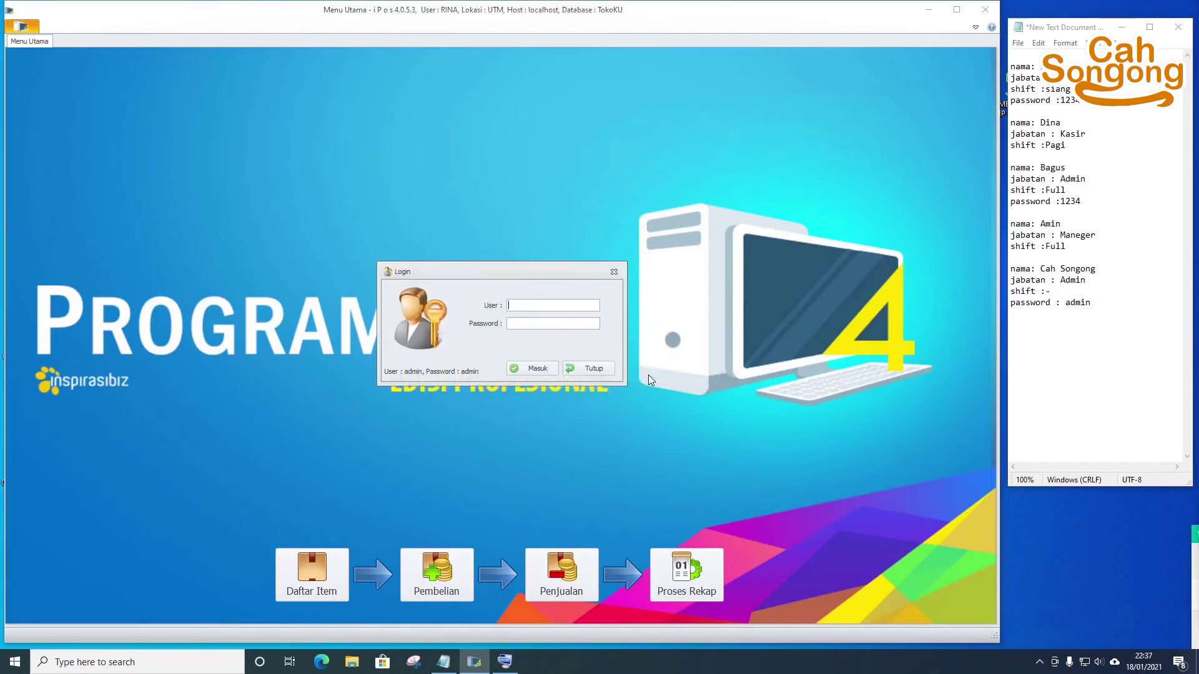
pyautogui.click(544, 309)
pyautogui.press('Return')
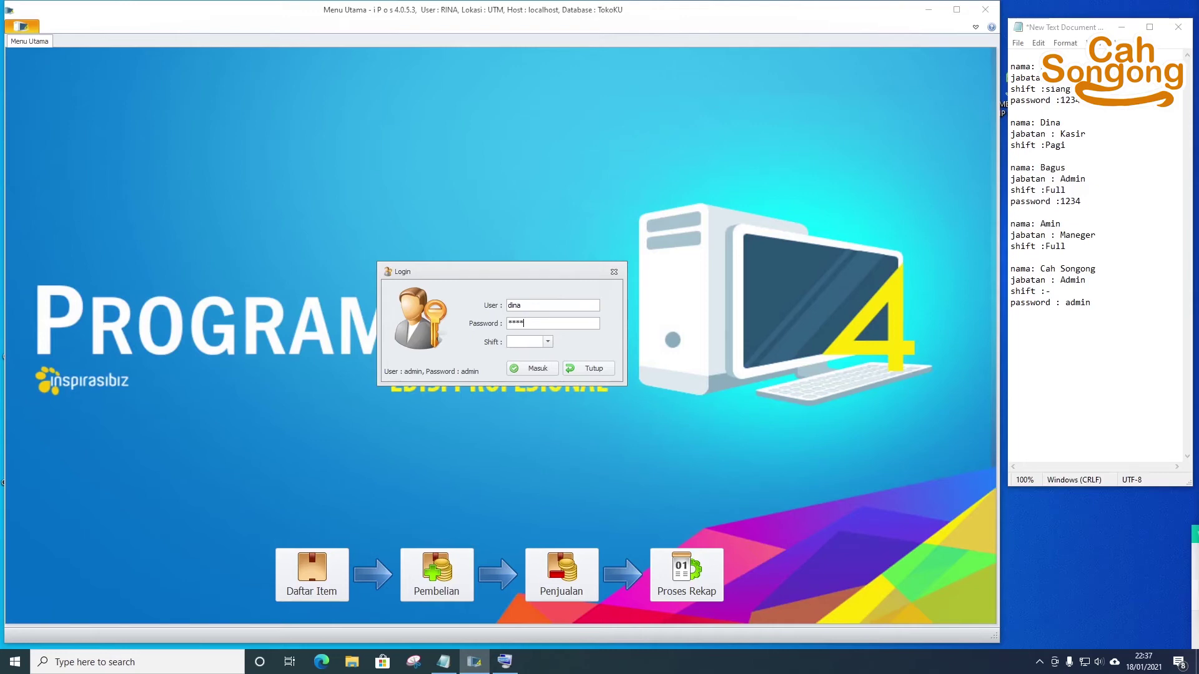
pyautogui.press('Return')
pyautogui.click(548, 342)
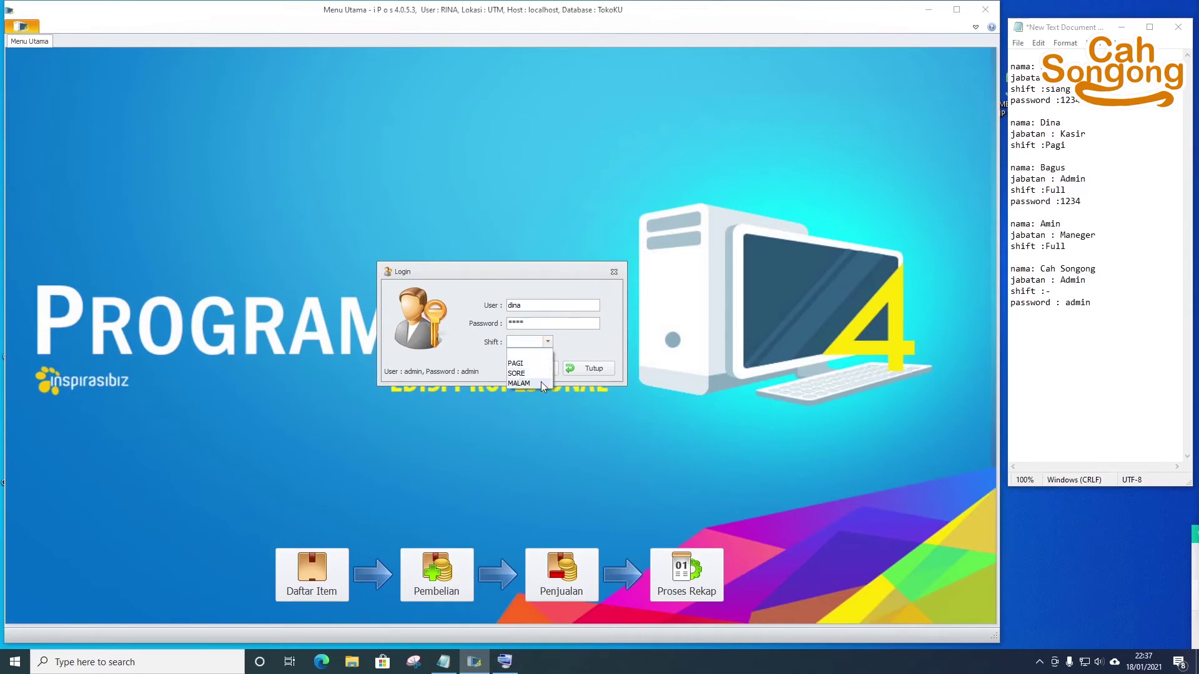
pyautogui.click(540, 383)
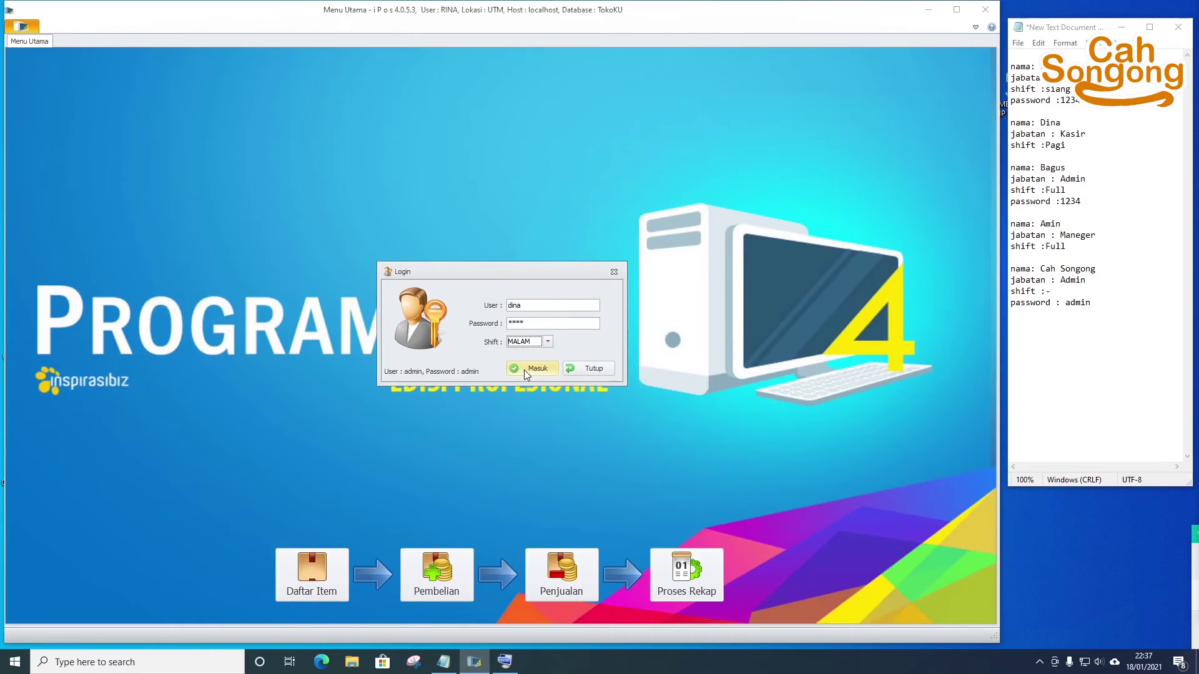
pyautogui.click(525, 370)
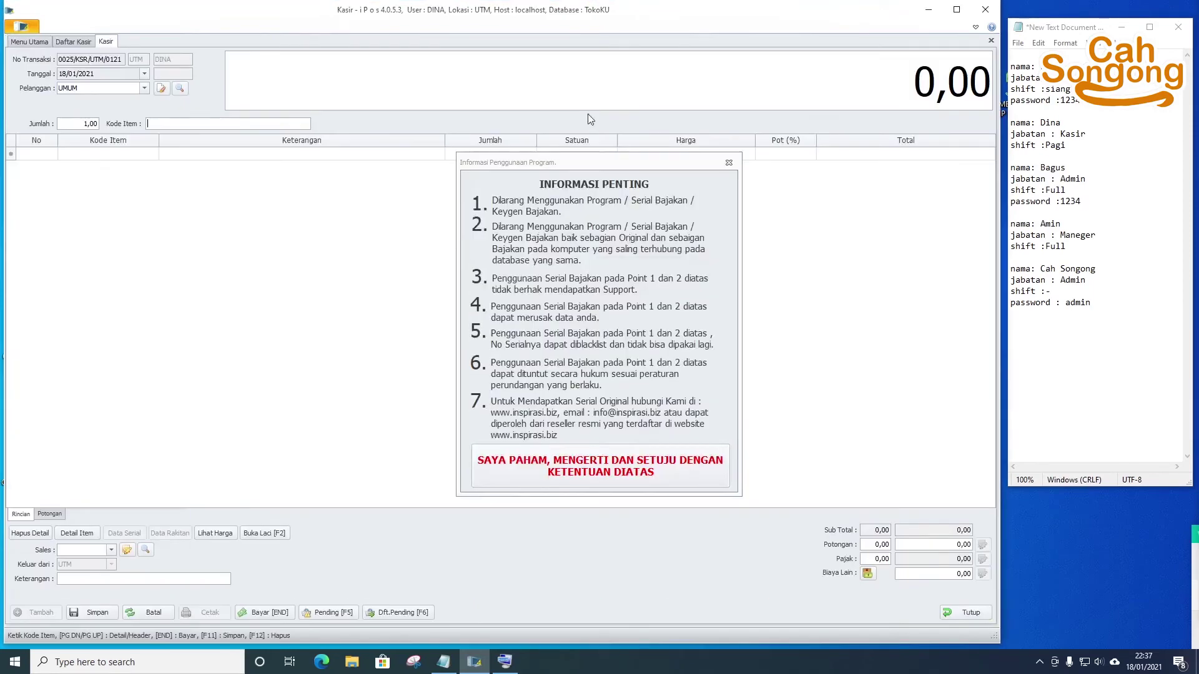
pyautogui.click(677, 464)
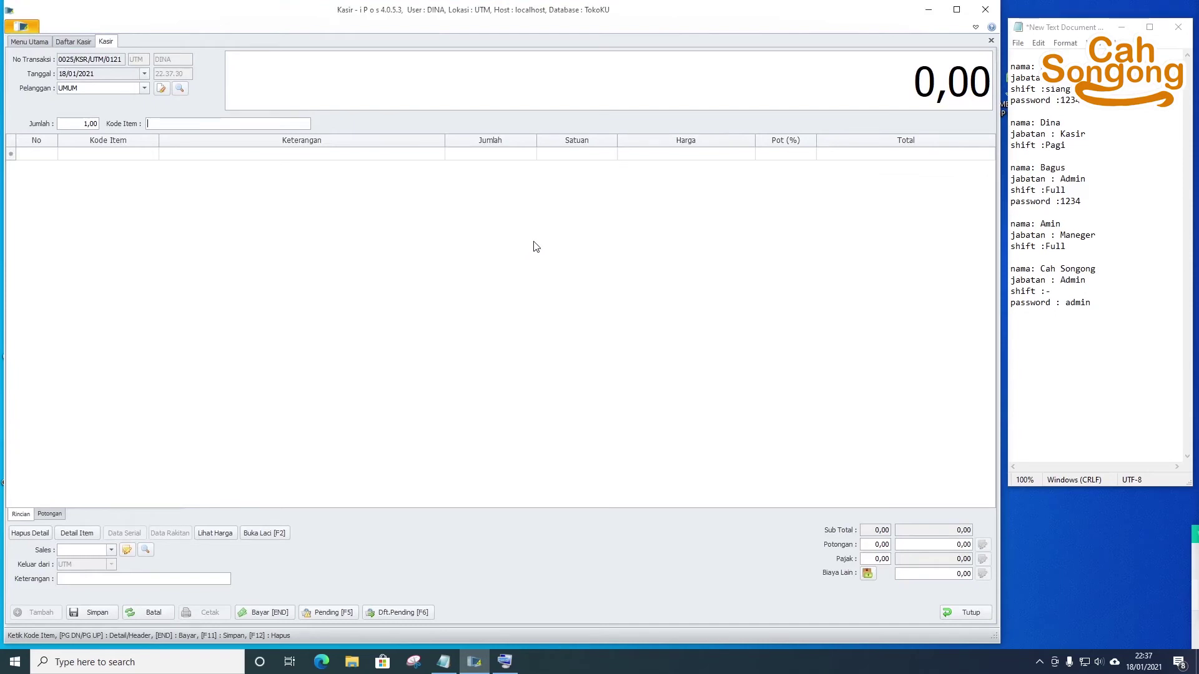
pyautogui.click(78, 41)
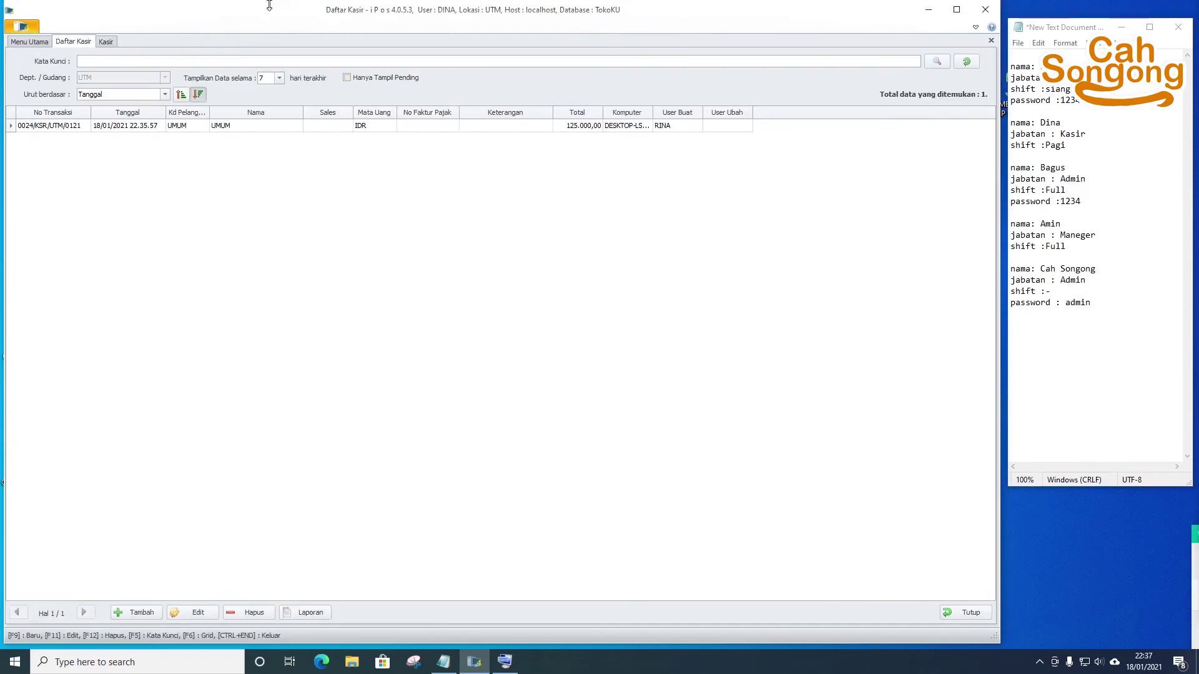
pyautogui.click(28, 43)
pyautogui.click(78, 42)
pyautogui.click(442, 127)
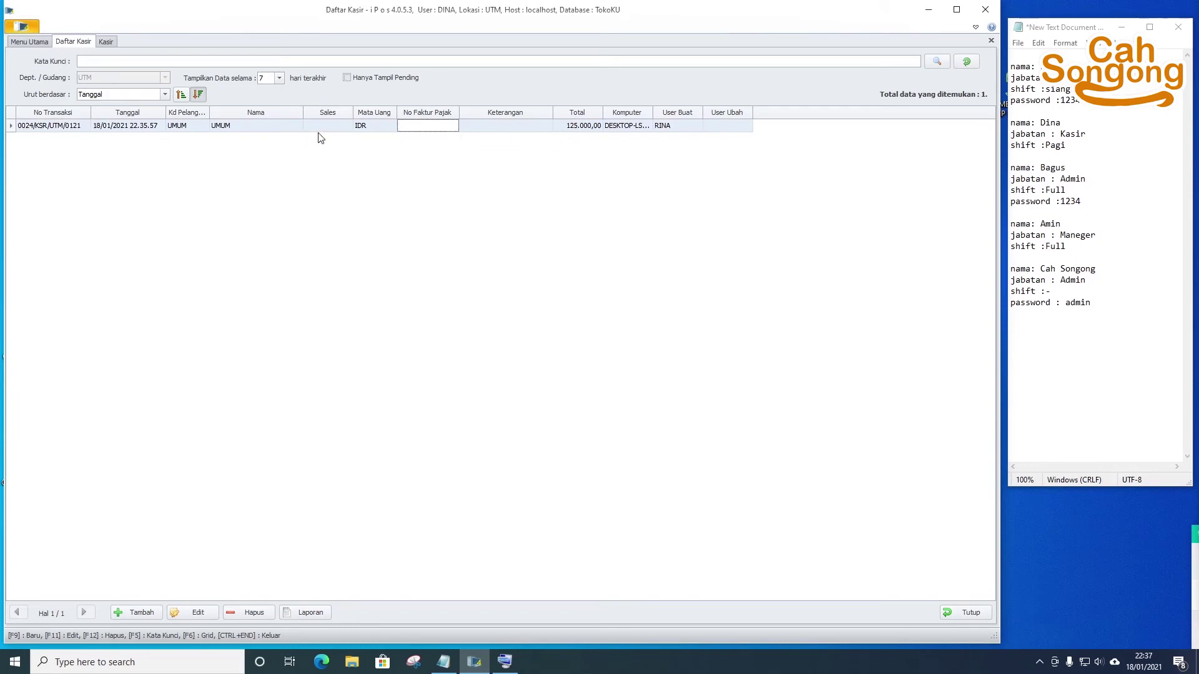
pyautogui.click(372, 127)
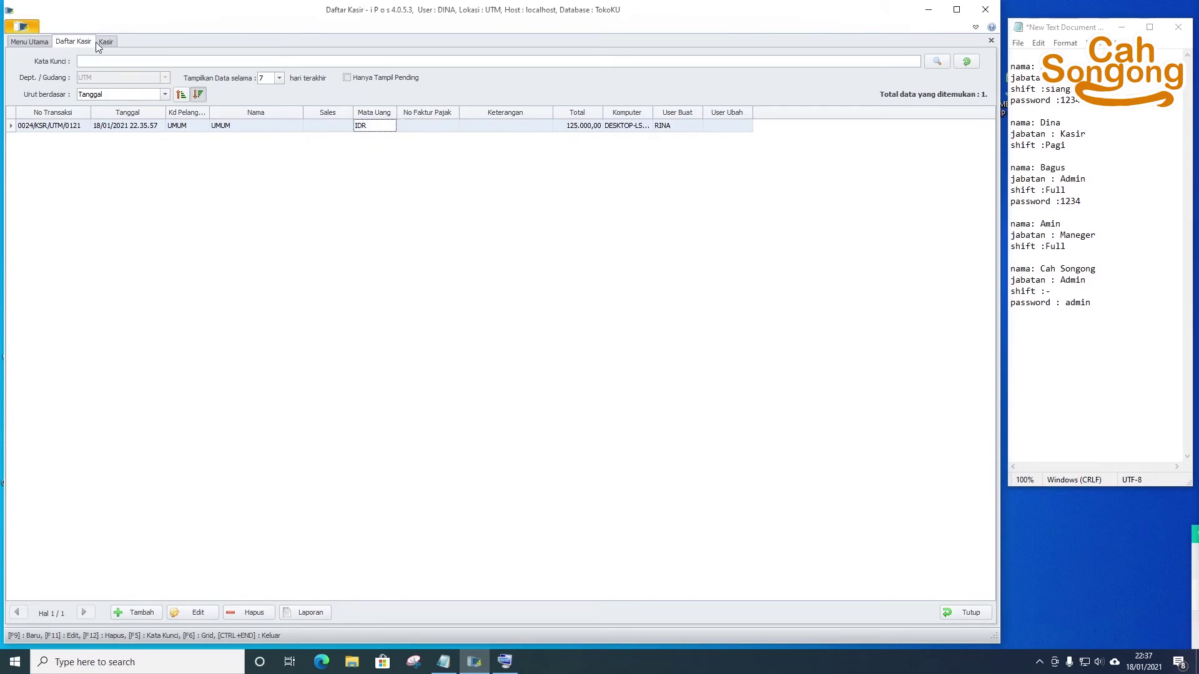
pyautogui.click(105, 42)
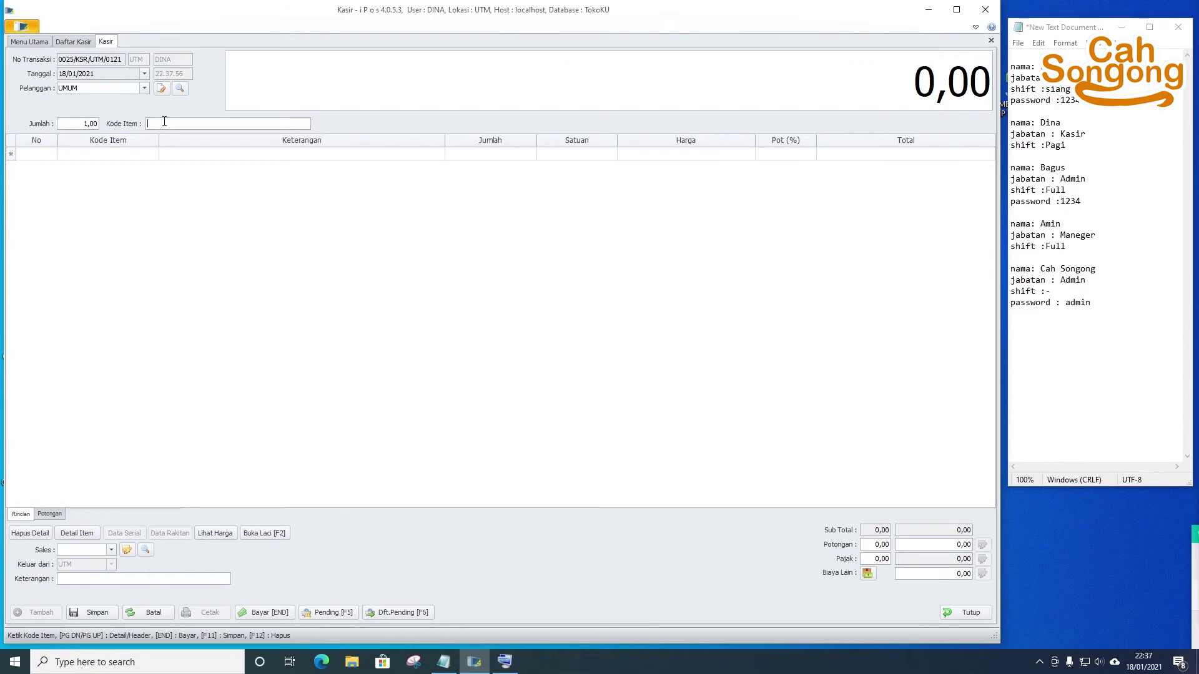
# - Search 'key' and add the Key213 Dell Inspiron keyboard at 200.000,00 to the sale
pyautogui.hotkey('shift', 'Tab')
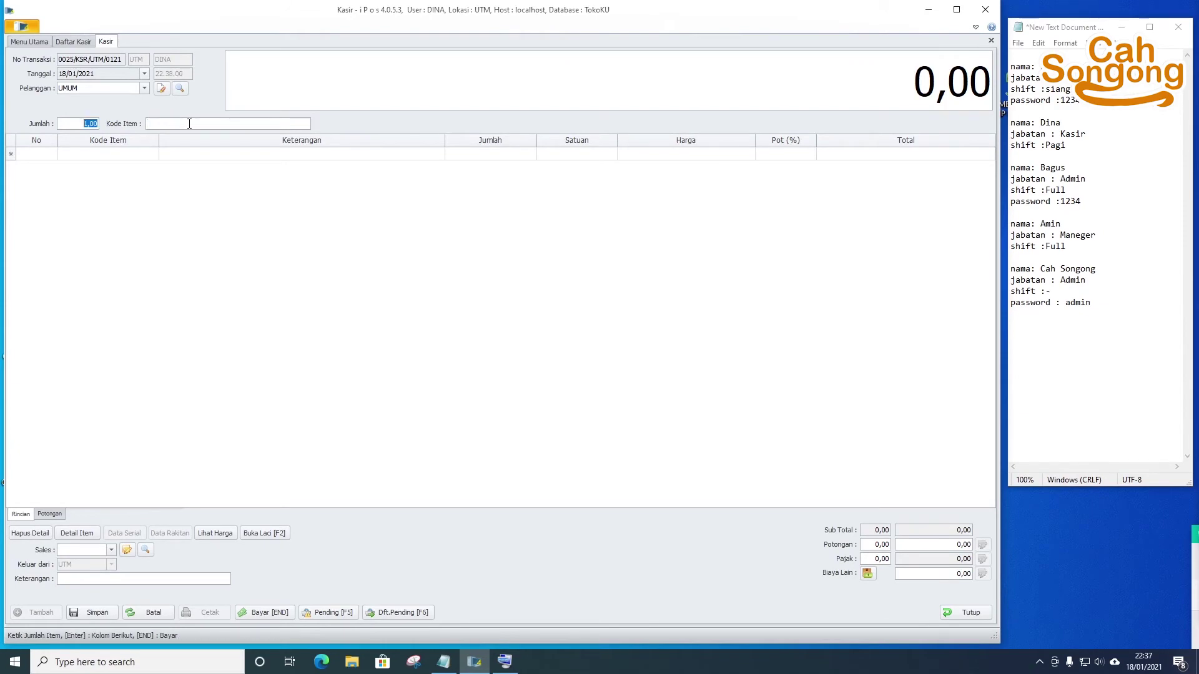
pyautogui.press('Tab')
pyautogui.write('key')
pyautogui.press('Return')
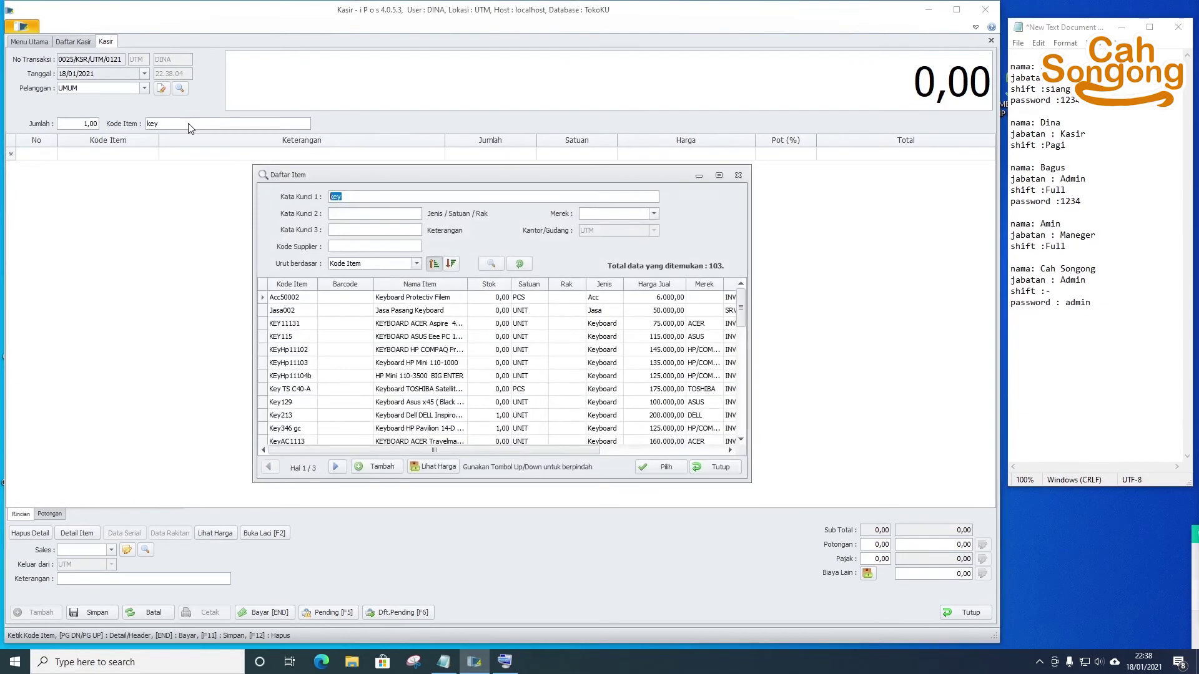
pyautogui.click(514, 415)
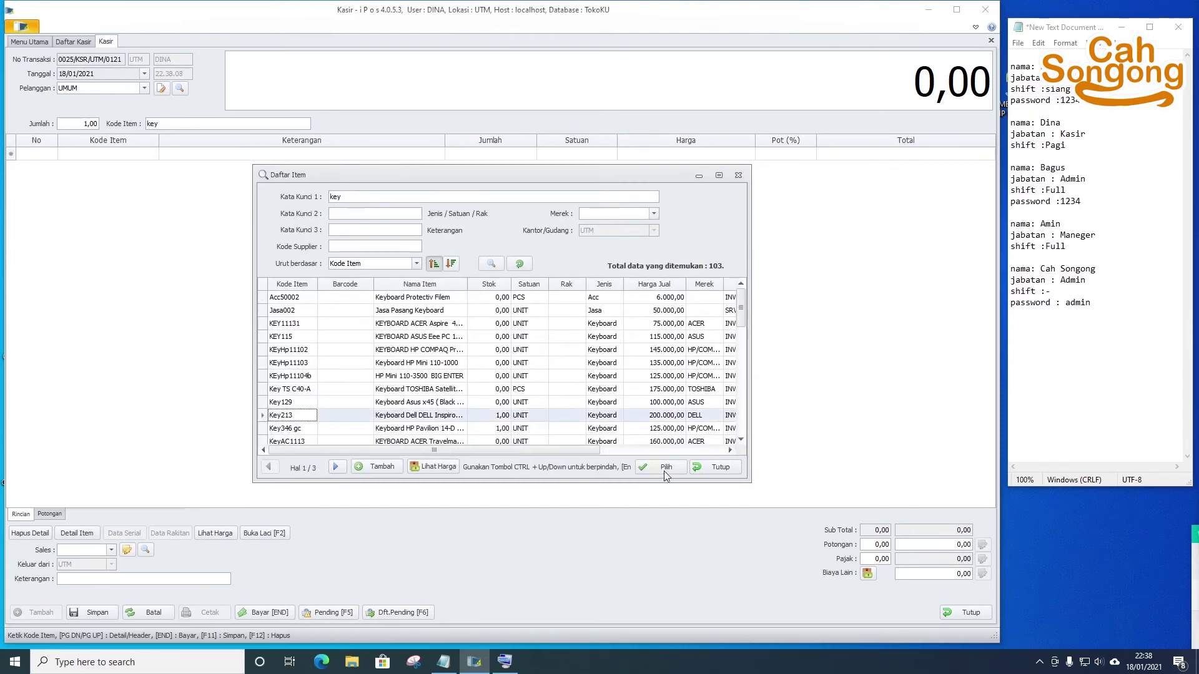
pyautogui.click(664, 469)
pyautogui.click(553, 160)
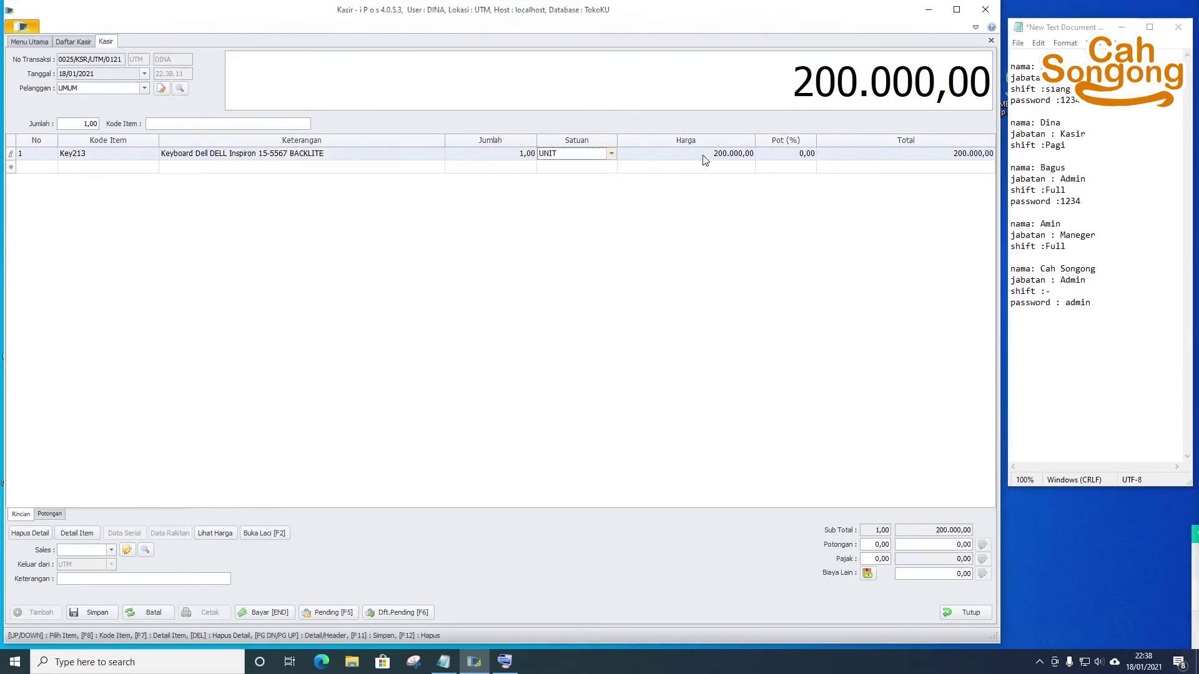
pyautogui.click(701, 158)
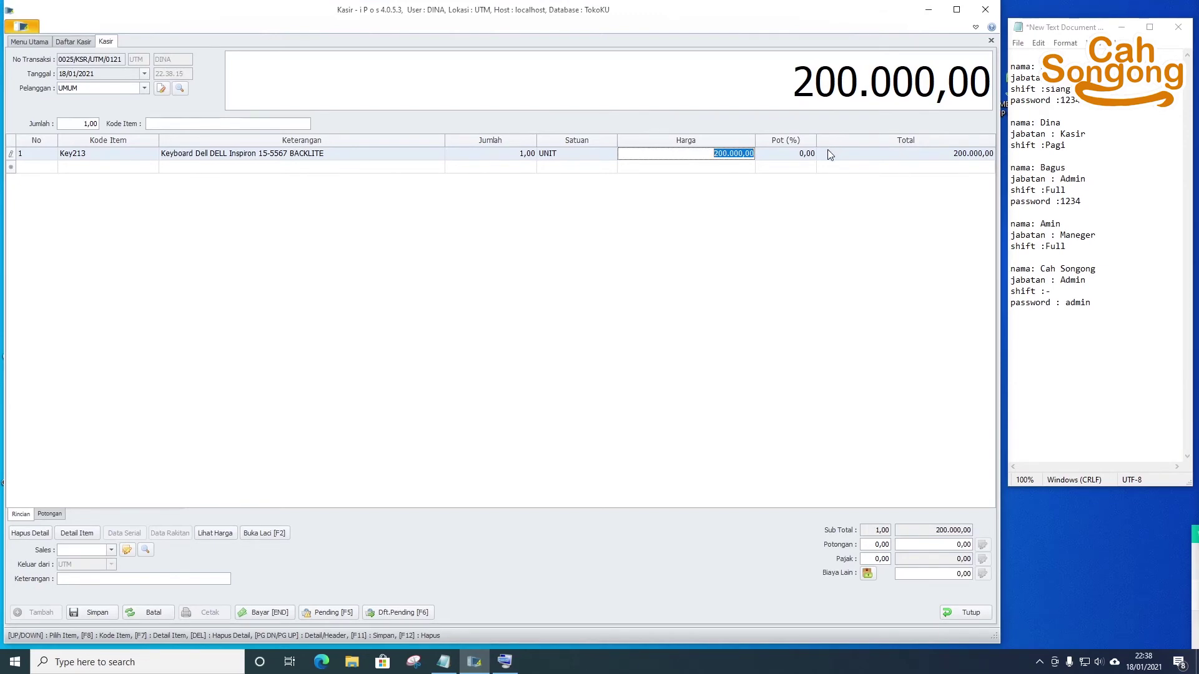
pyautogui.click(505, 661)
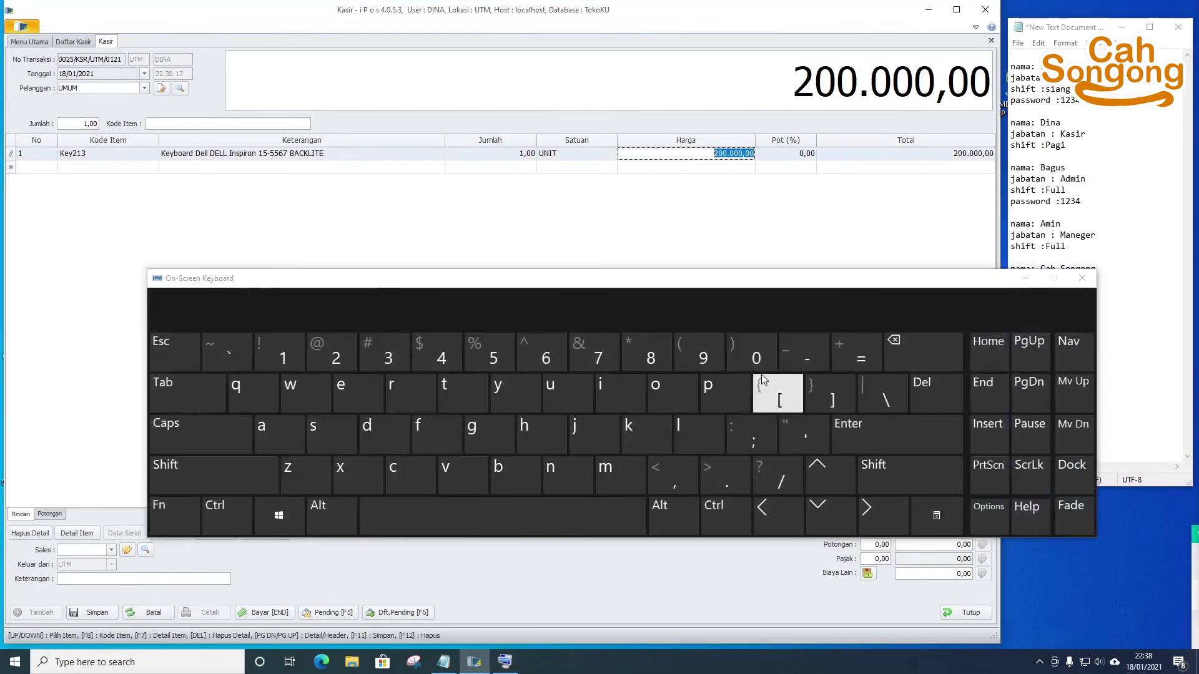
pyautogui.click(733, 362)
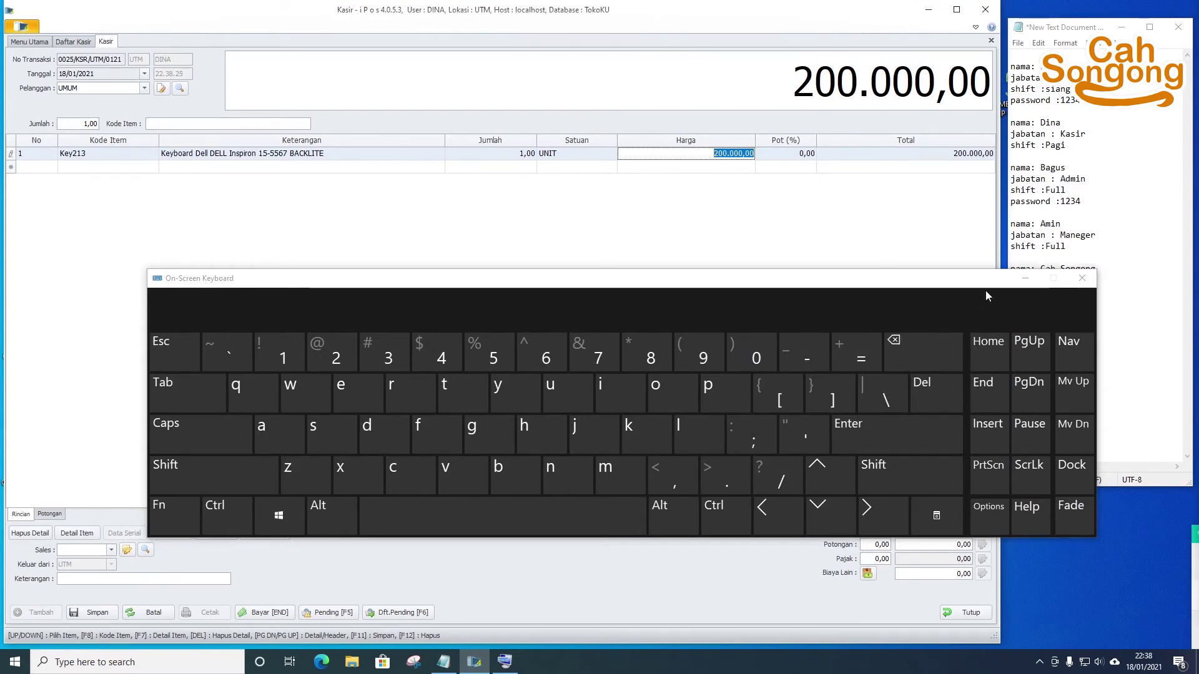
# - Set the keyboard line's Pot (%) to 10, making the total 180.000,00
pyautogui.click(803, 158)
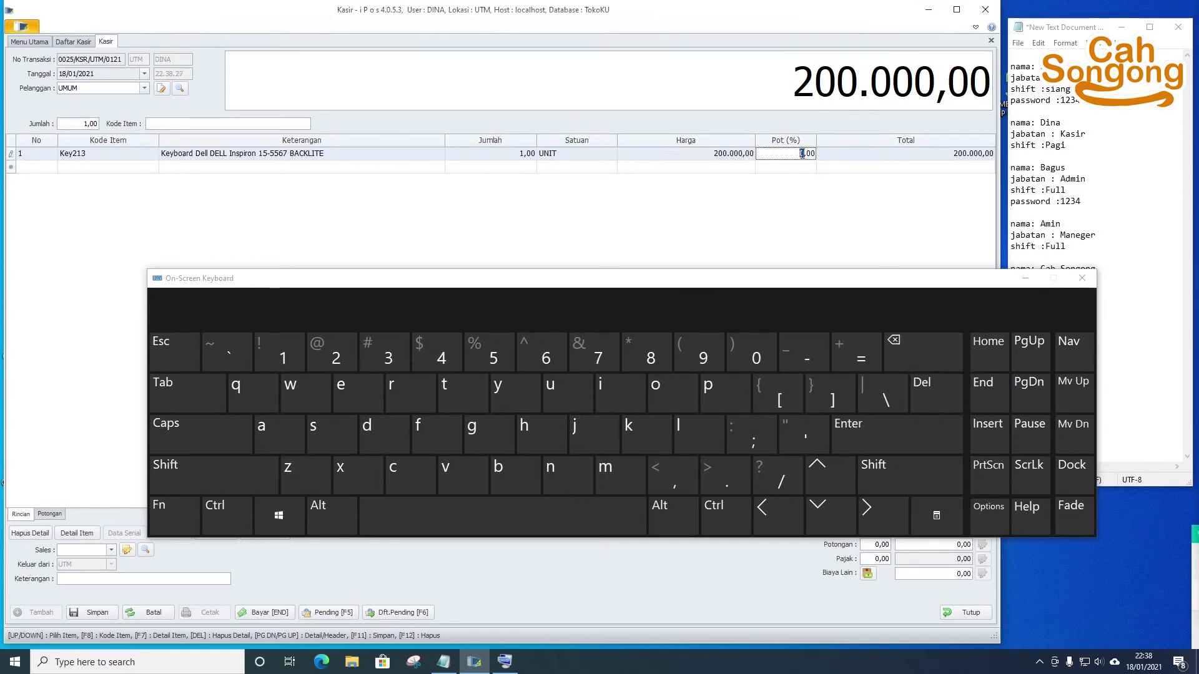
pyautogui.click(801, 156)
pyautogui.write('10')
pyautogui.click(847, 201)
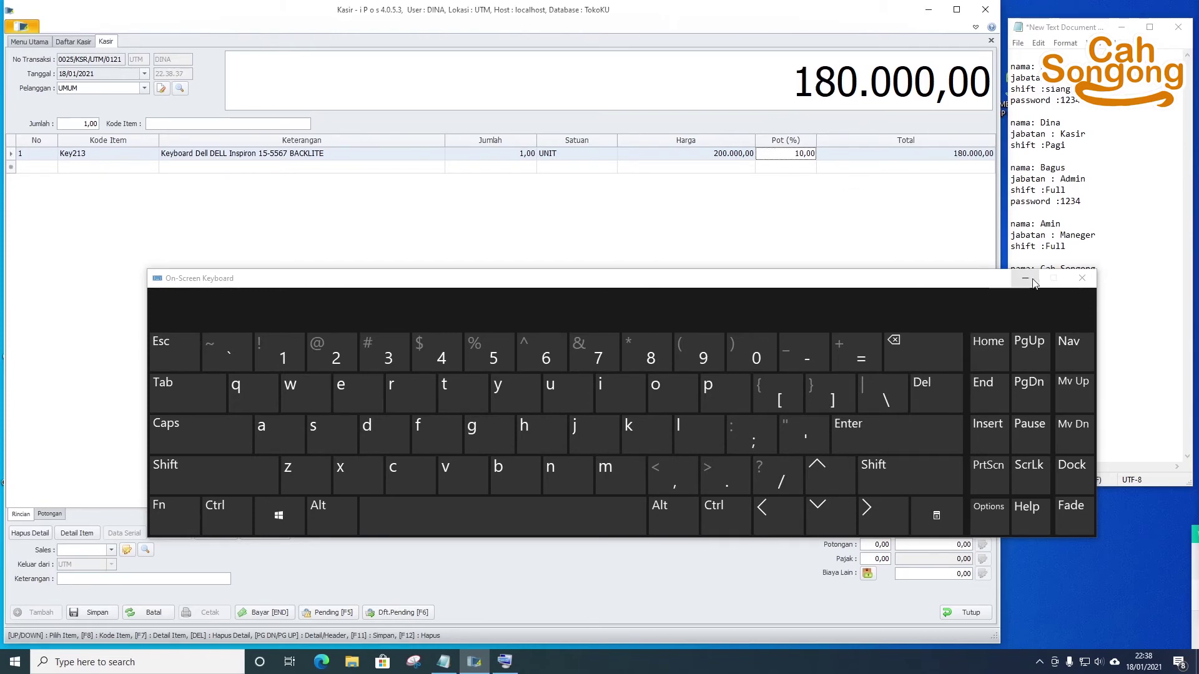
pyautogui.click(1033, 280)
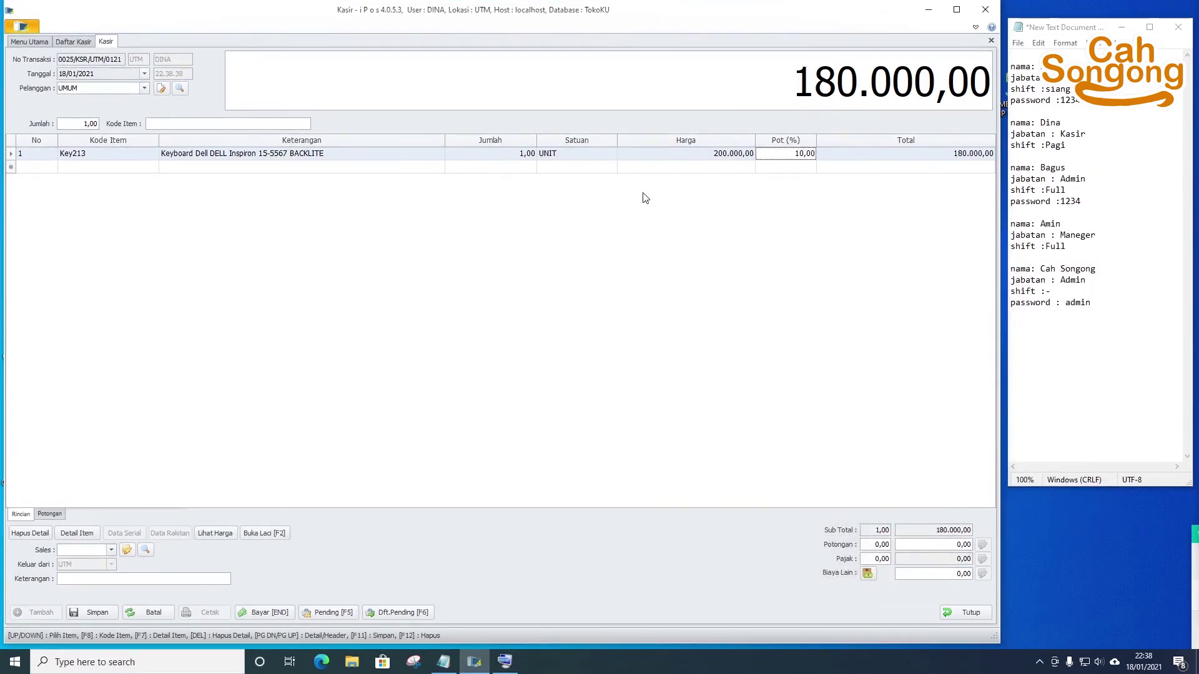
# - Pay sale 0025 with 180000 cash, save it, and start a new transaction
pyautogui.click(261, 614)
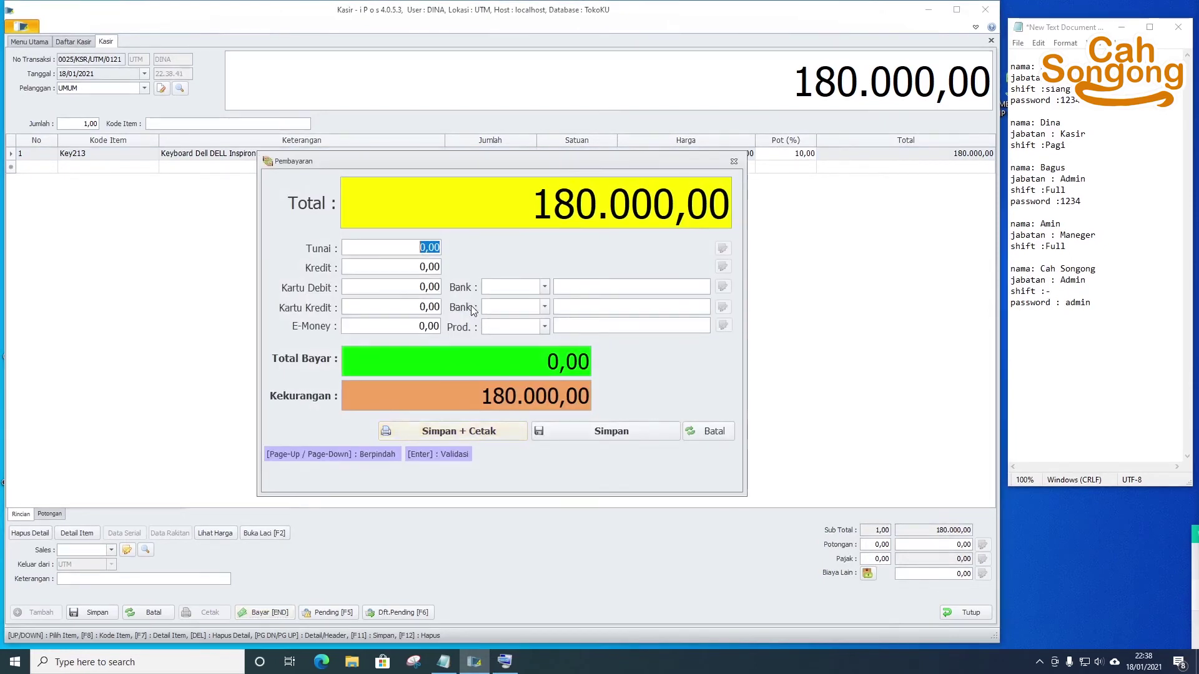
pyautogui.write('180000')
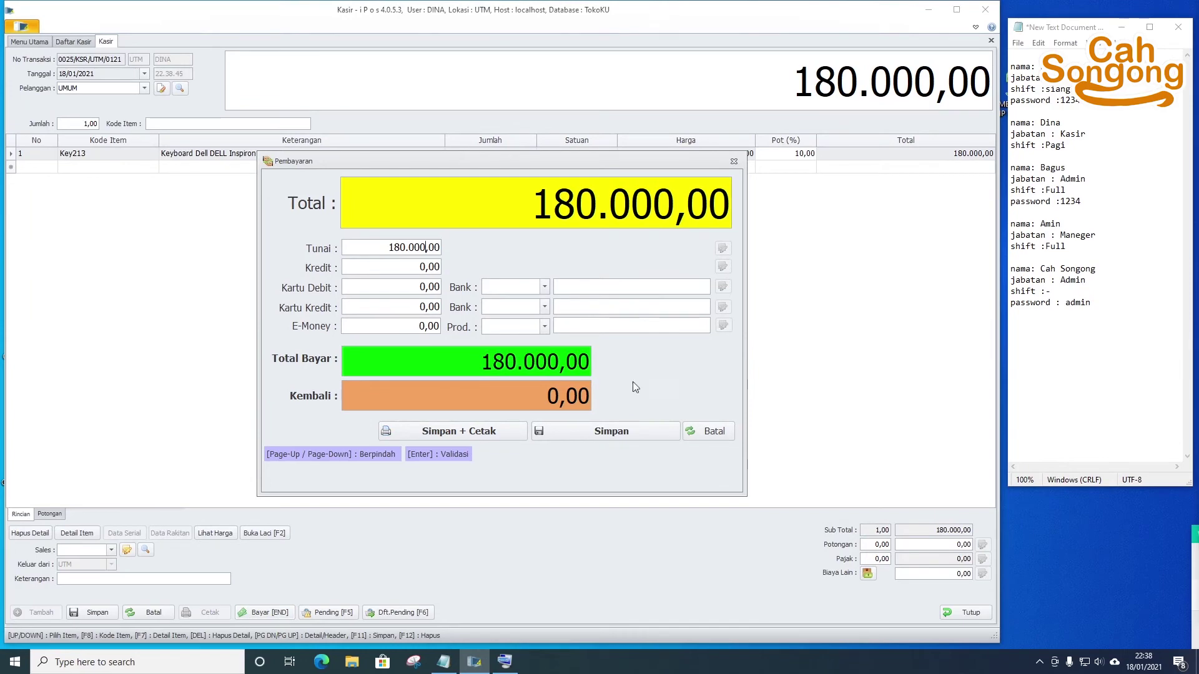
pyautogui.click(624, 437)
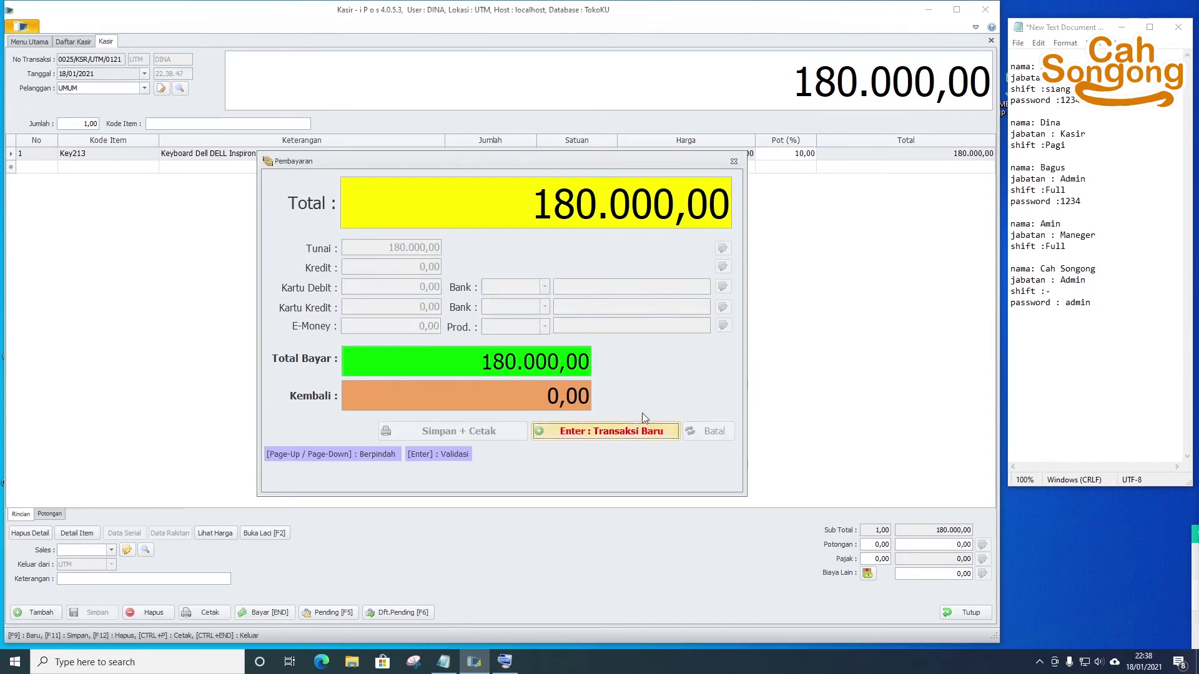
pyautogui.click(628, 433)
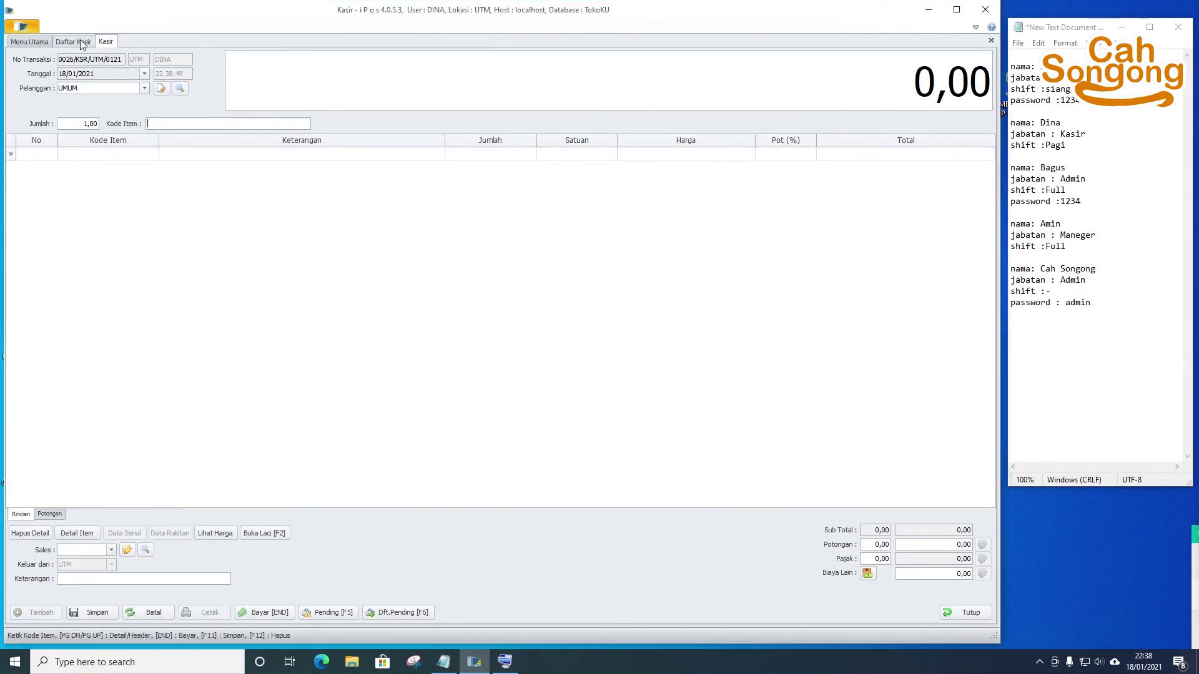
# - In Daftar Kasir, sort by transaction number so 0025 (180.000,00) is listed first
pyautogui.click(73, 42)
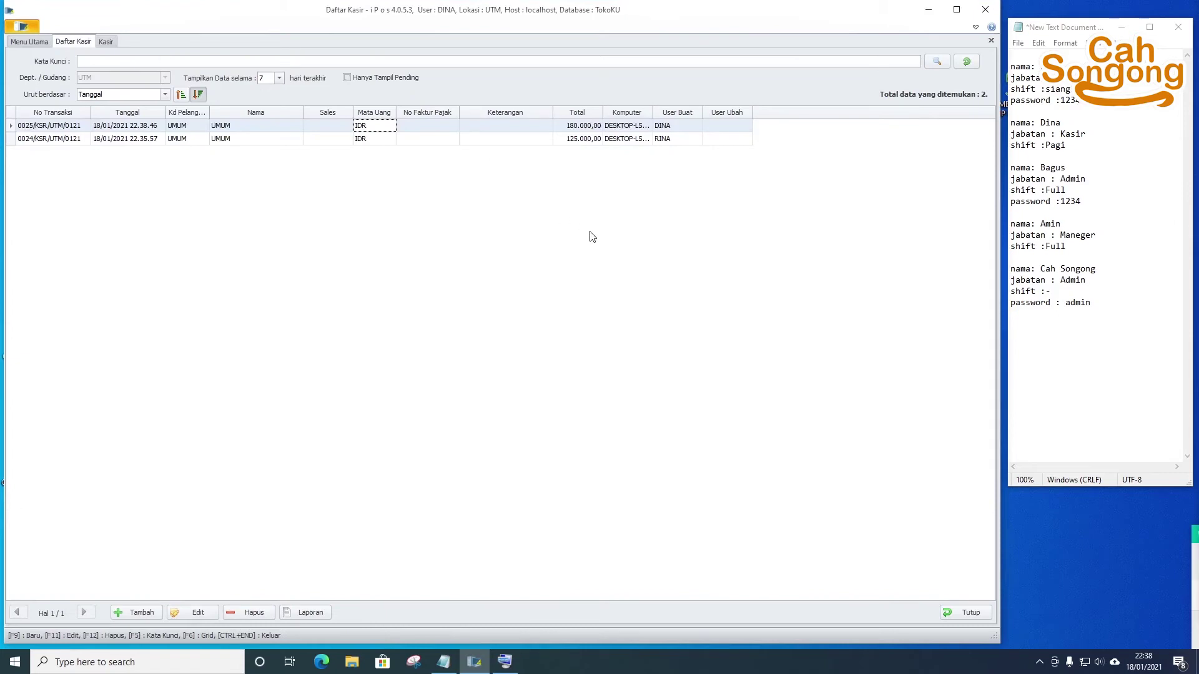
pyautogui.click(244, 128)
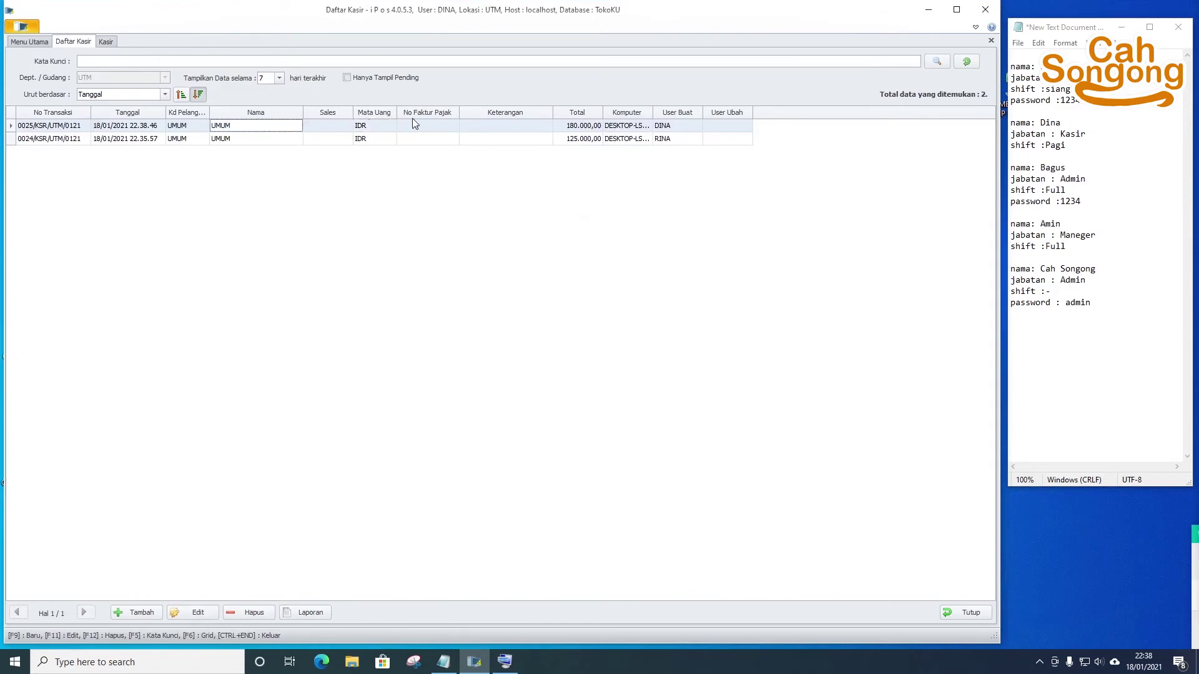
pyautogui.click(415, 114)
pyautogui.click(499, 128)
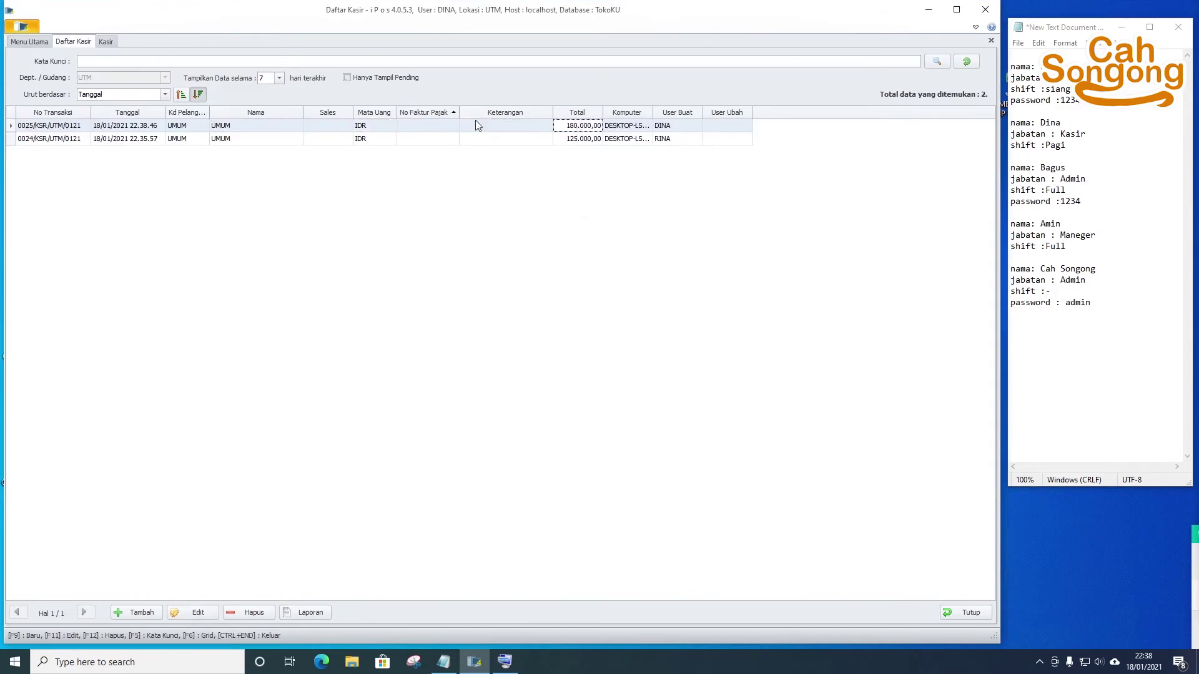
pyautogui.click(239, 128)
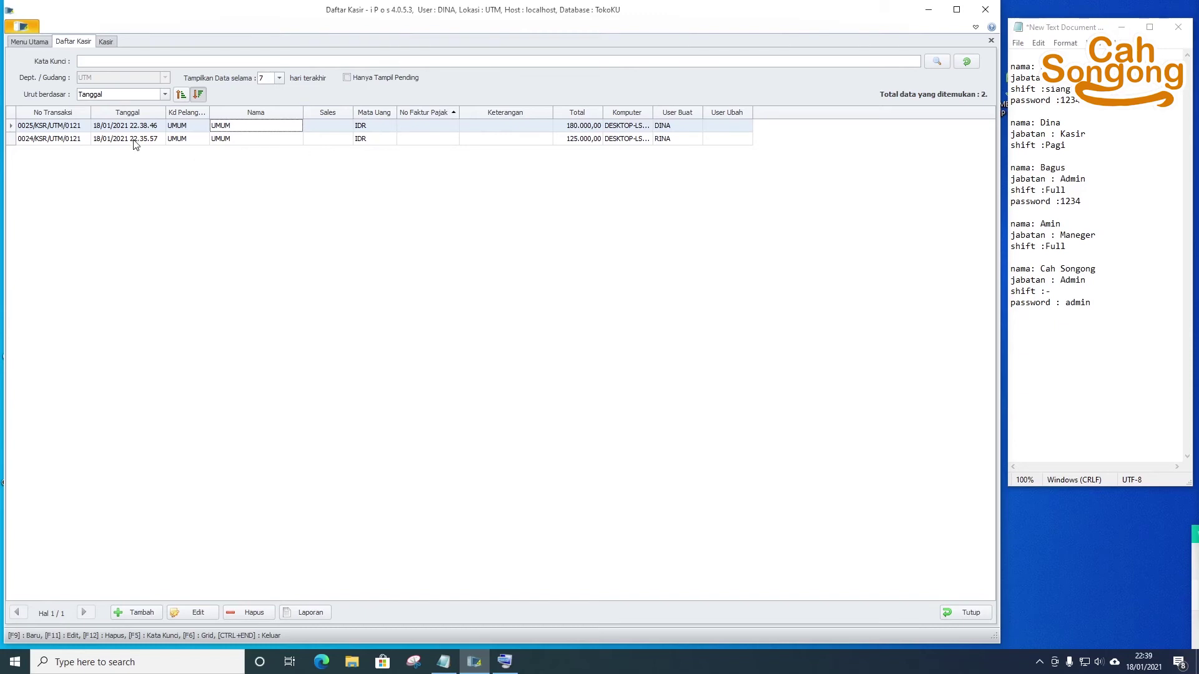
pyautogui.click(44, 114)
pyautogui.click(43, 116)
pyautogui.click(44, 116)
pyautogui.click(44, 117)
pyautogui.click(556, 128)
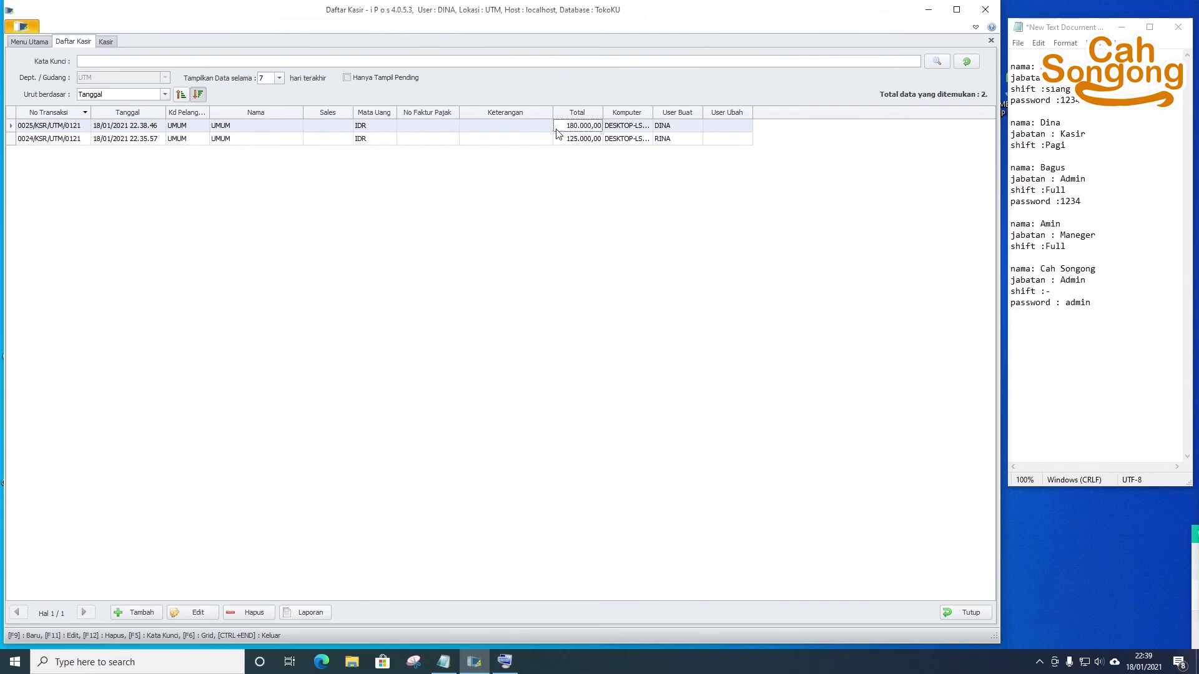
pyautogui.click(208, 611)
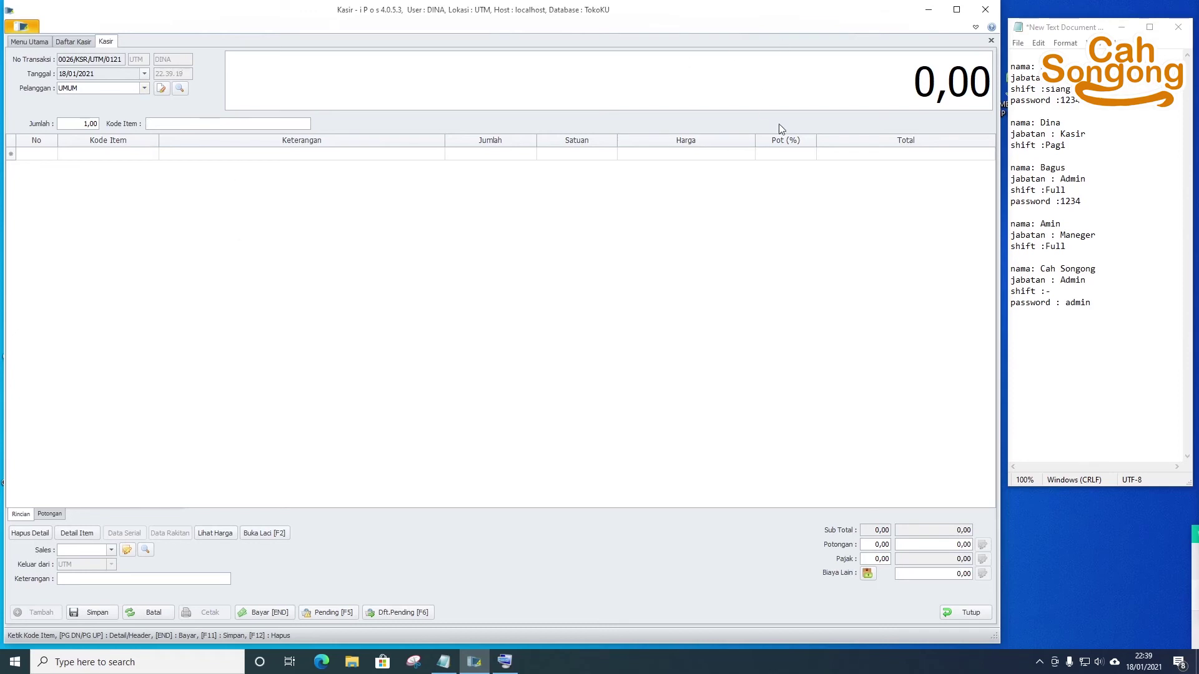
# - Close the empty Kasir form without saving and open transaction 0025/KSR/UTM/0121 for editing
pyautogui.click(88, 49)
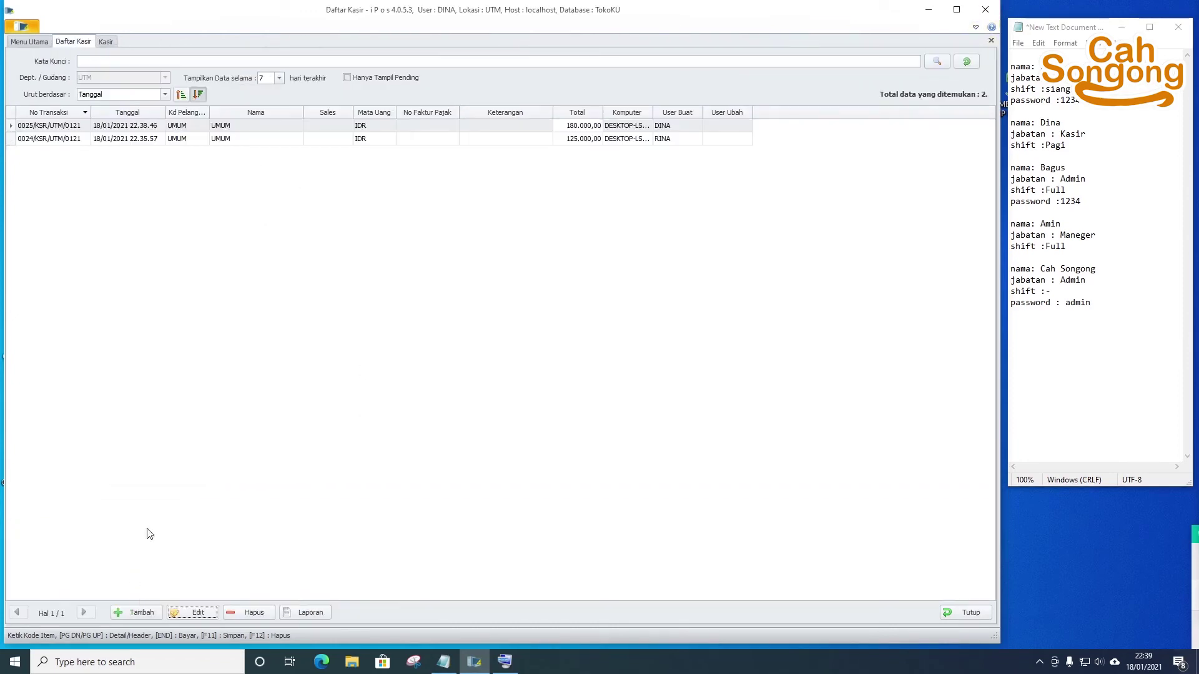
pyautogui.click(100, 43)
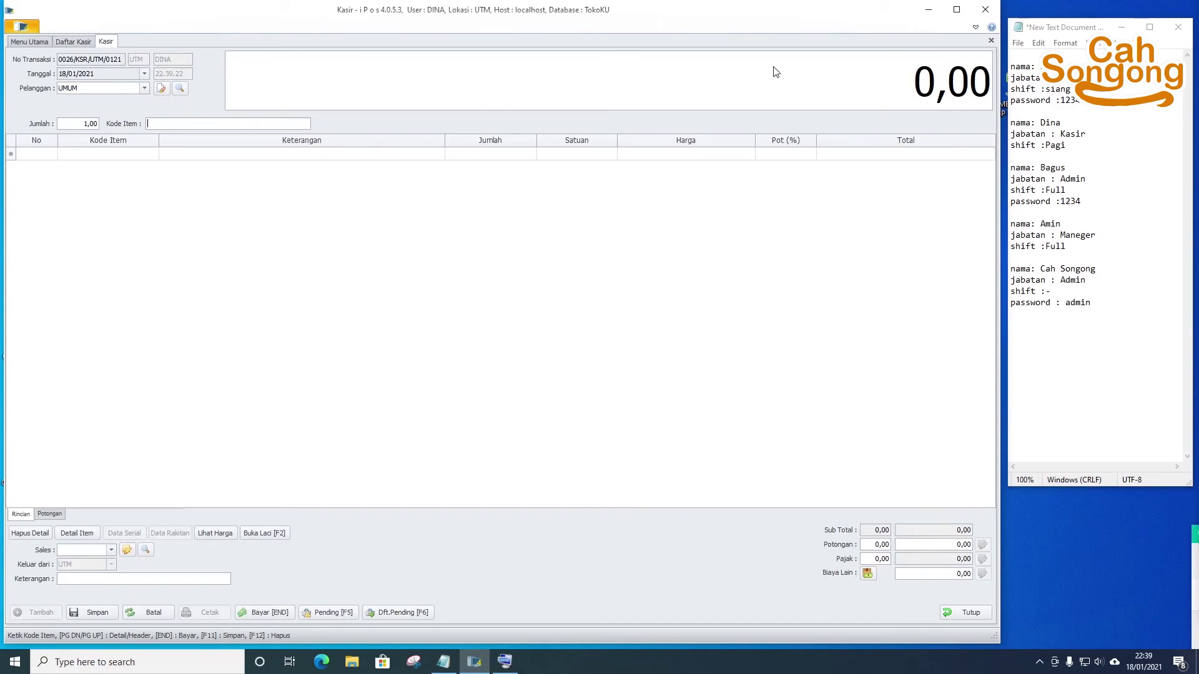
pyautogui.click(970, 612)
pyautogui.click(653, 372)
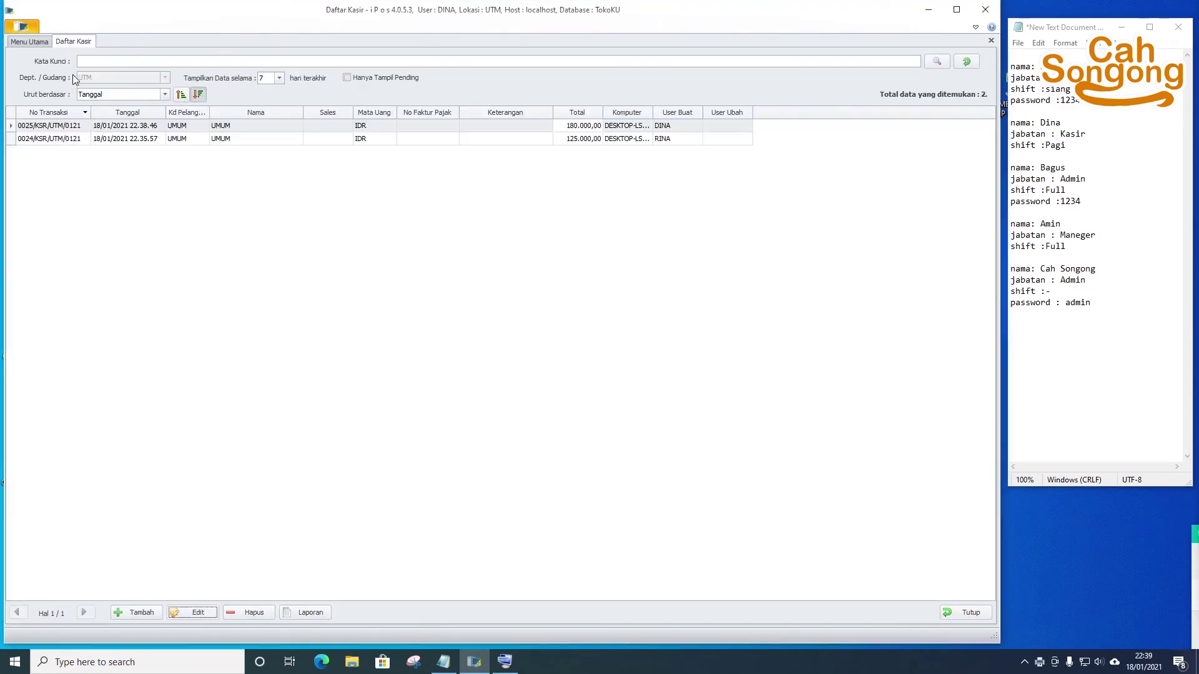
pyautogui.click(60, 127)
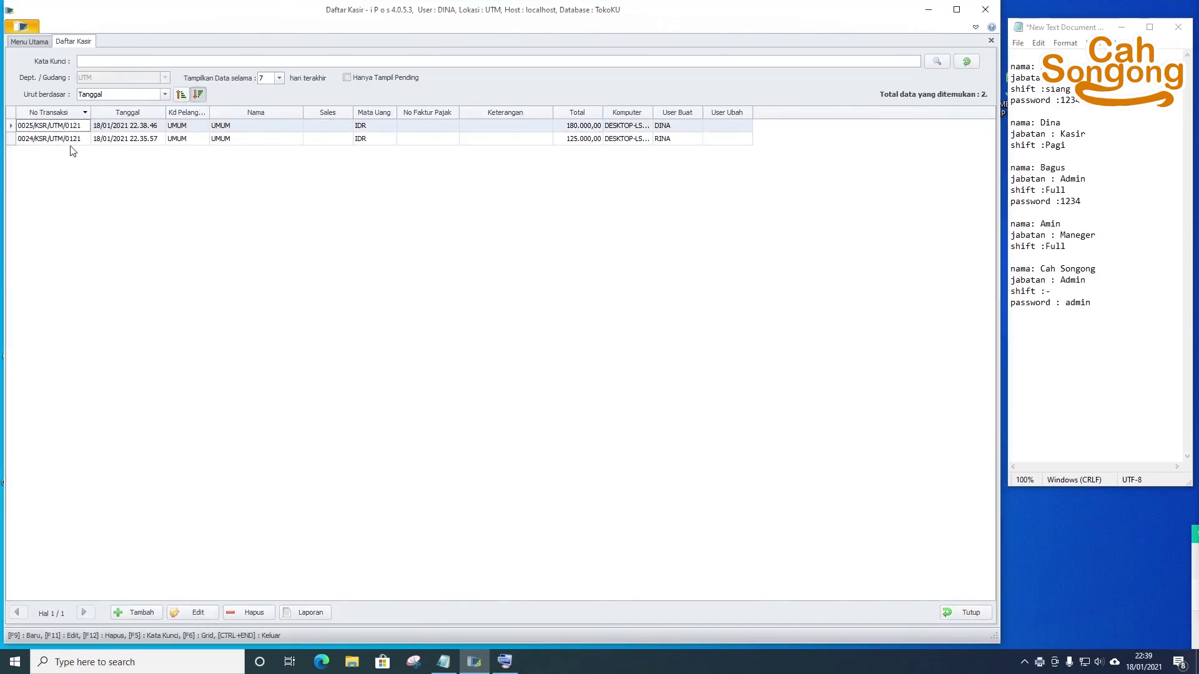
pyautogui.click(198, 614)
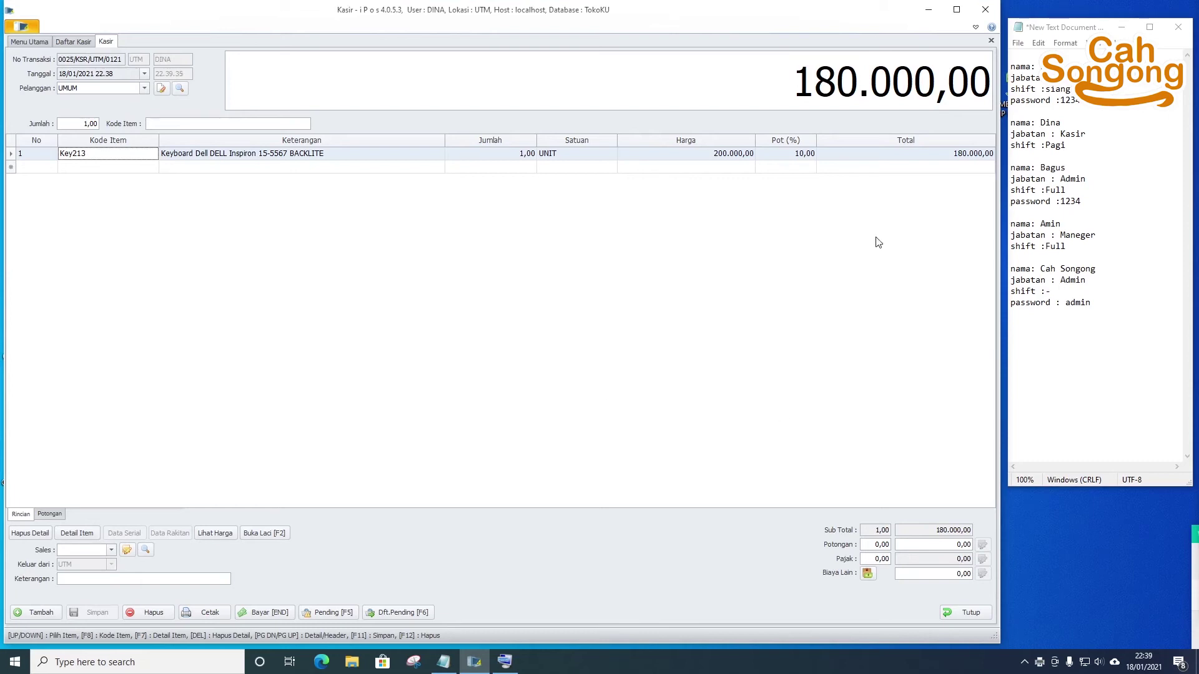
# - Change the keyboard's Pot (%) from 10,00 to 0,00 and open payment for the 200.000,00 total
pyautogui.click(752, 154)
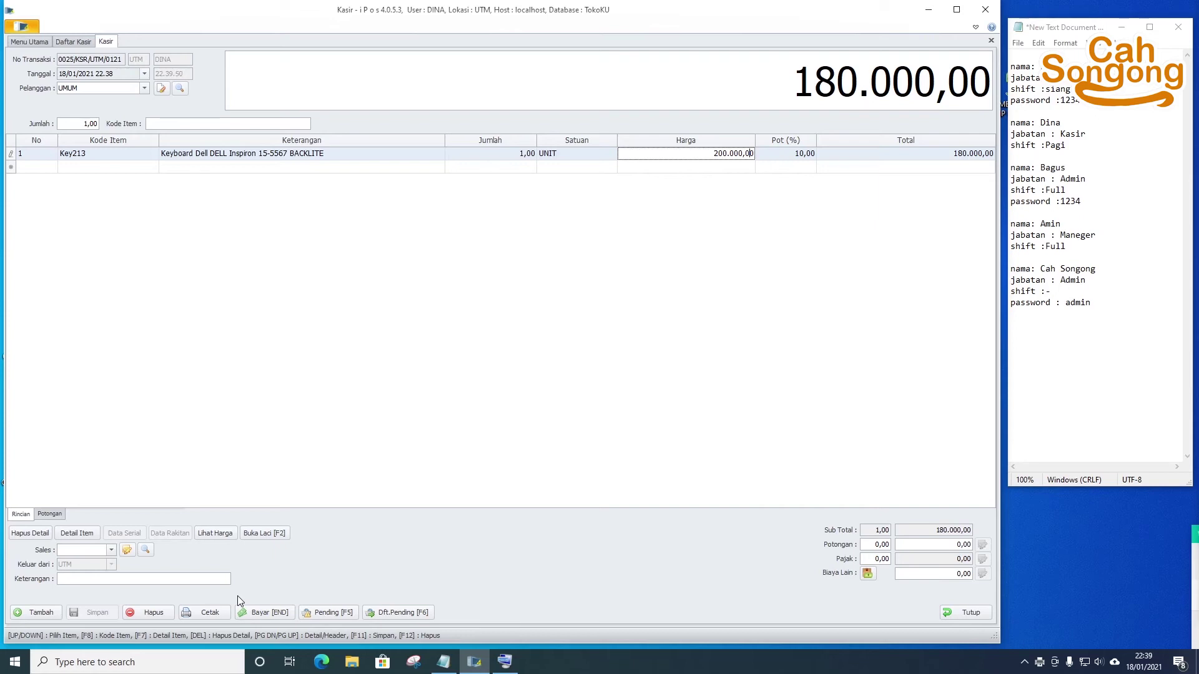
pyautogui.click(786, 155)
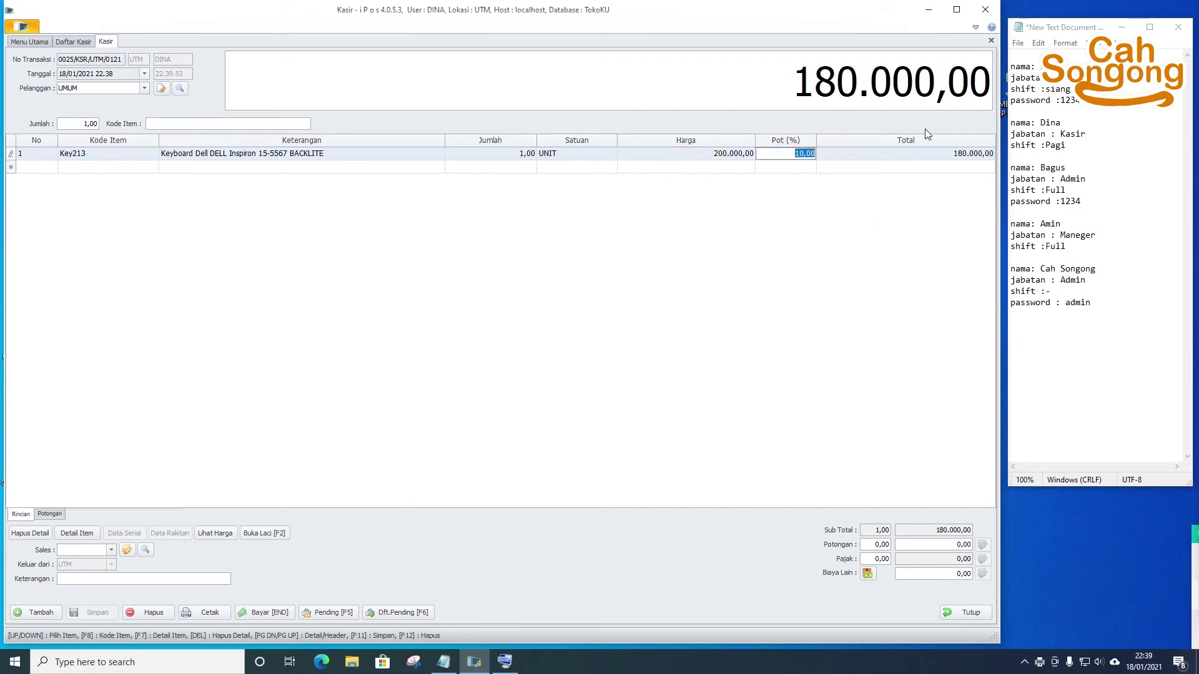
pyautogui.write('0,00')
pyautogui.press('Return')
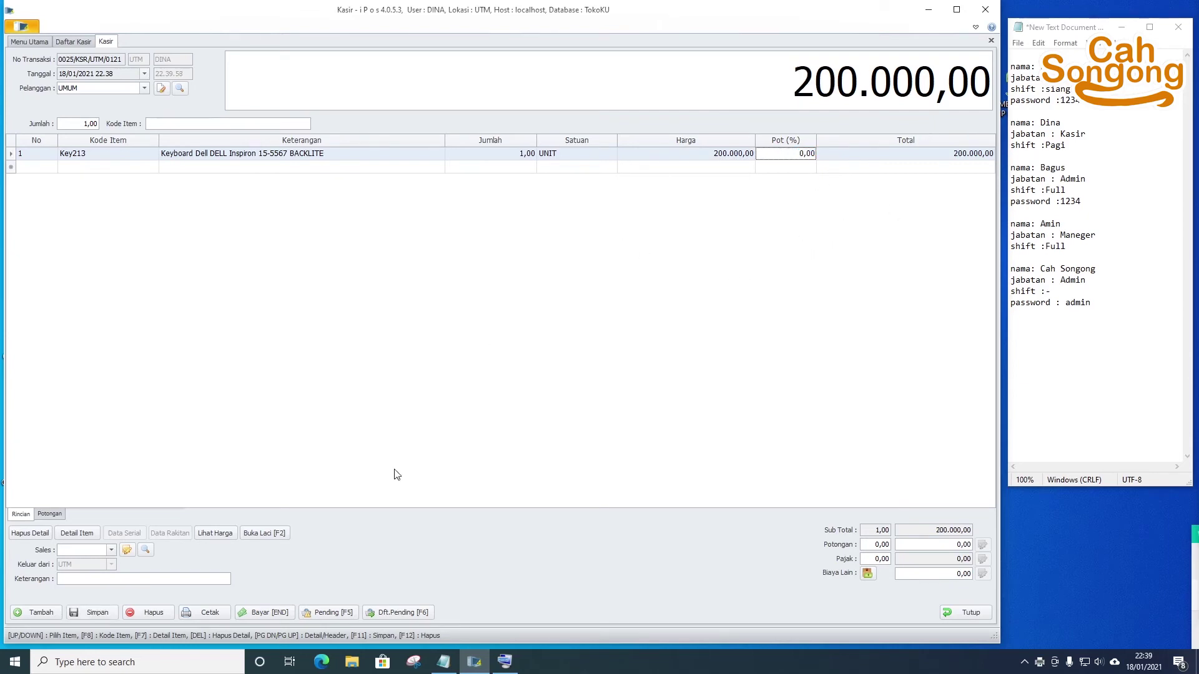
pyautogui.click(268, 612)
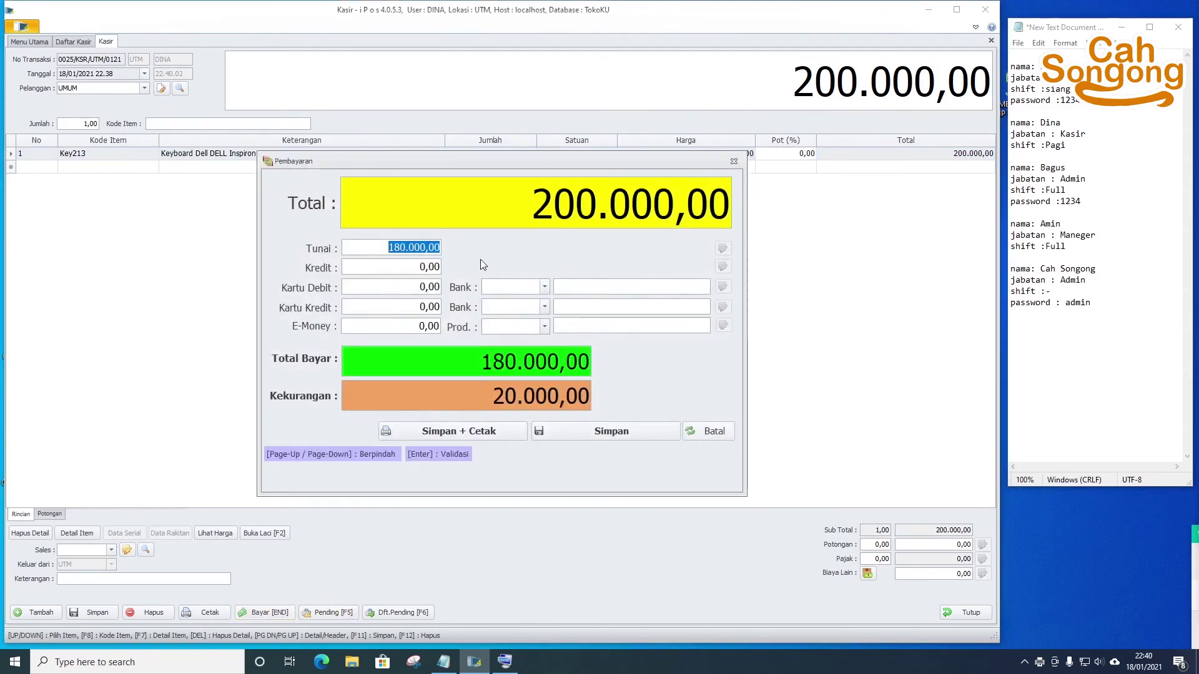
# - After the payment mismatch warning, replace the 180.000 cash amount with 200.000 and save sale 0025 again
pyautogui.click(617, 437)
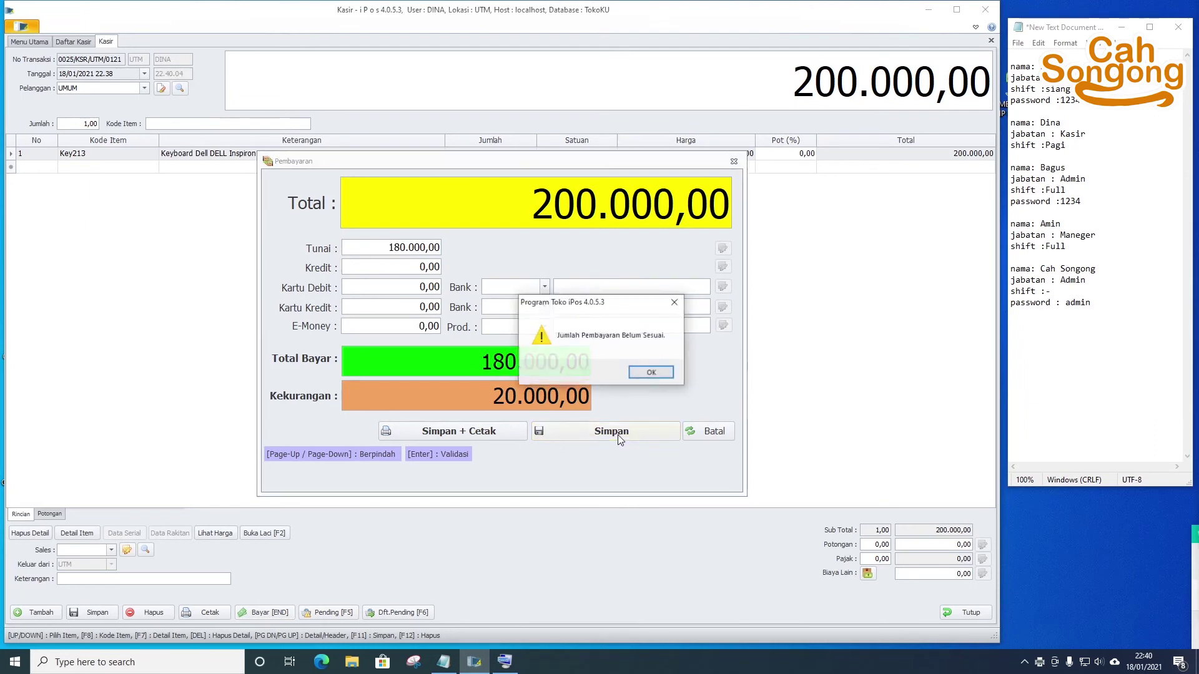
pyautogui.click(649, 372)
pyautogui.click(371, 248)
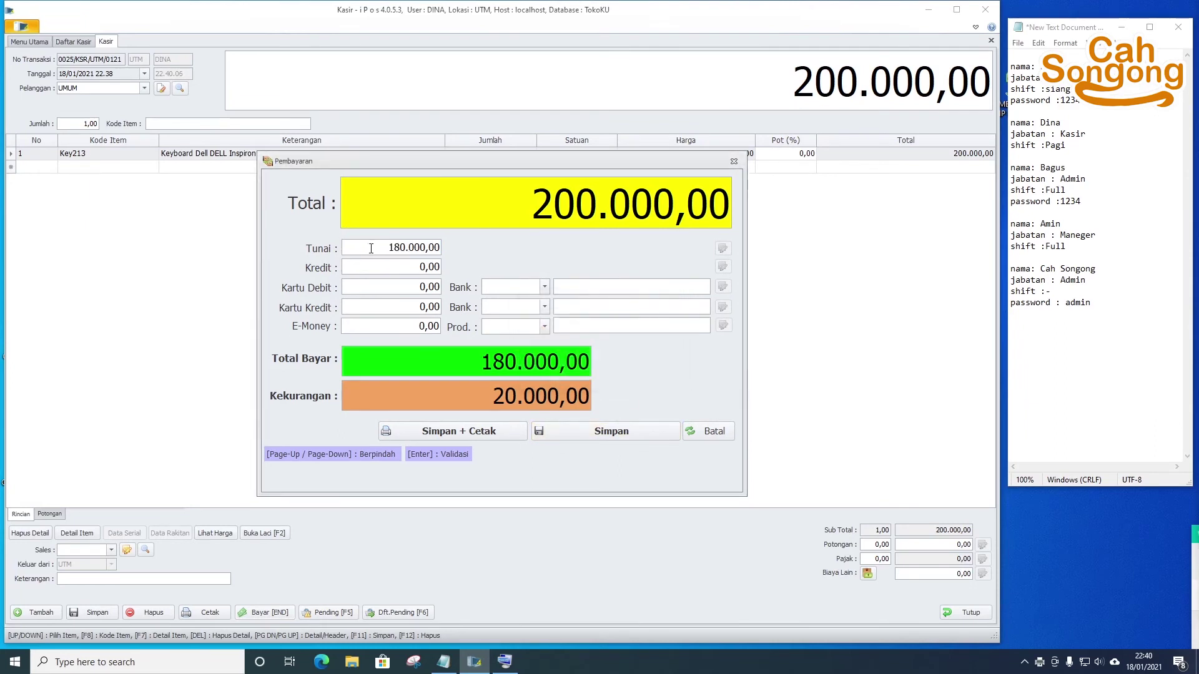
pyautogui.moveTo(371, 248); pyautogui.dragTo(459, 246)
pyautogui.write('200.0')
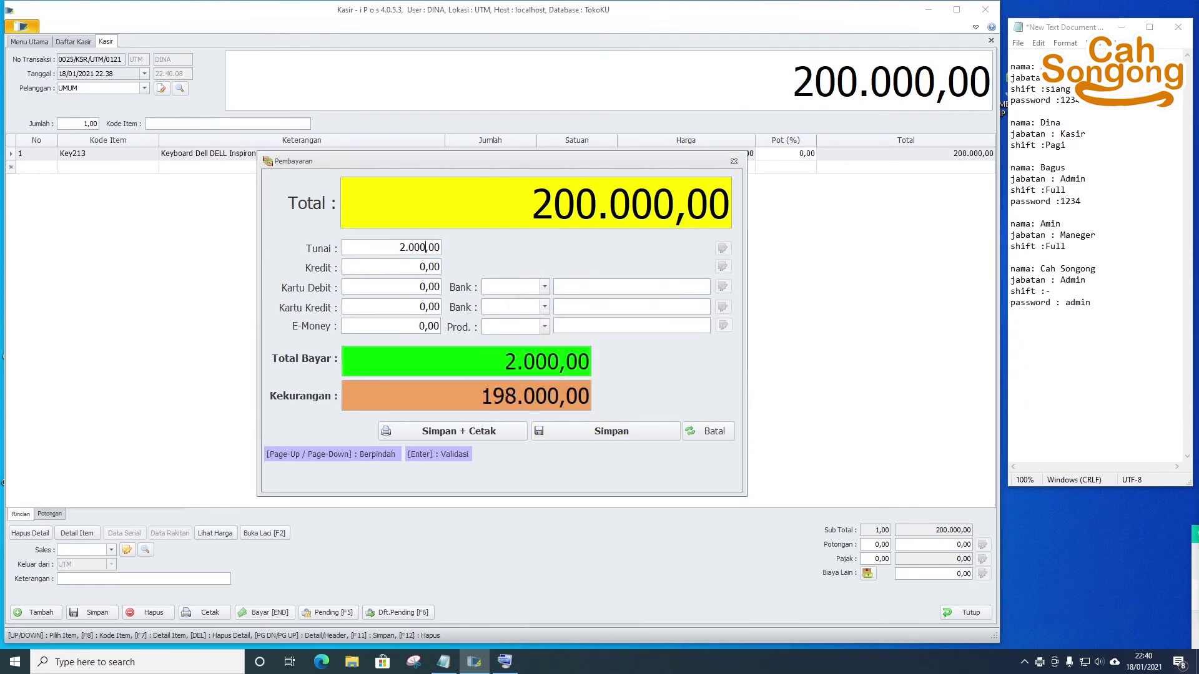
pyautogui.write('00')
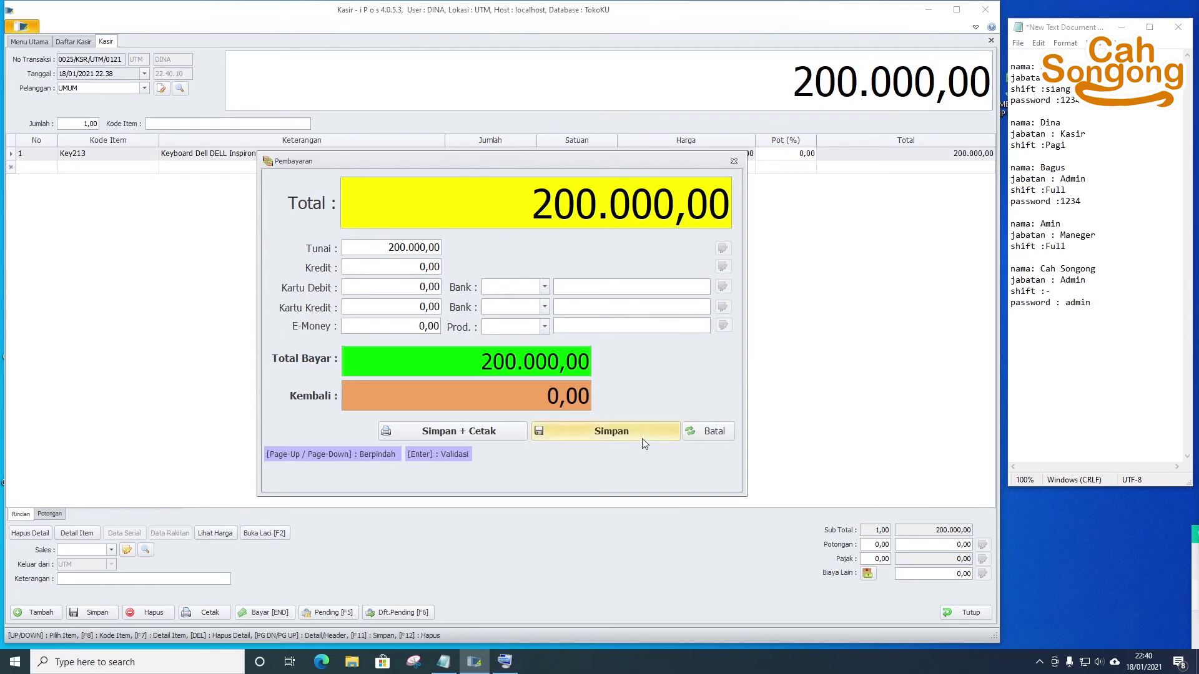
pyautogui.click(642, 439)
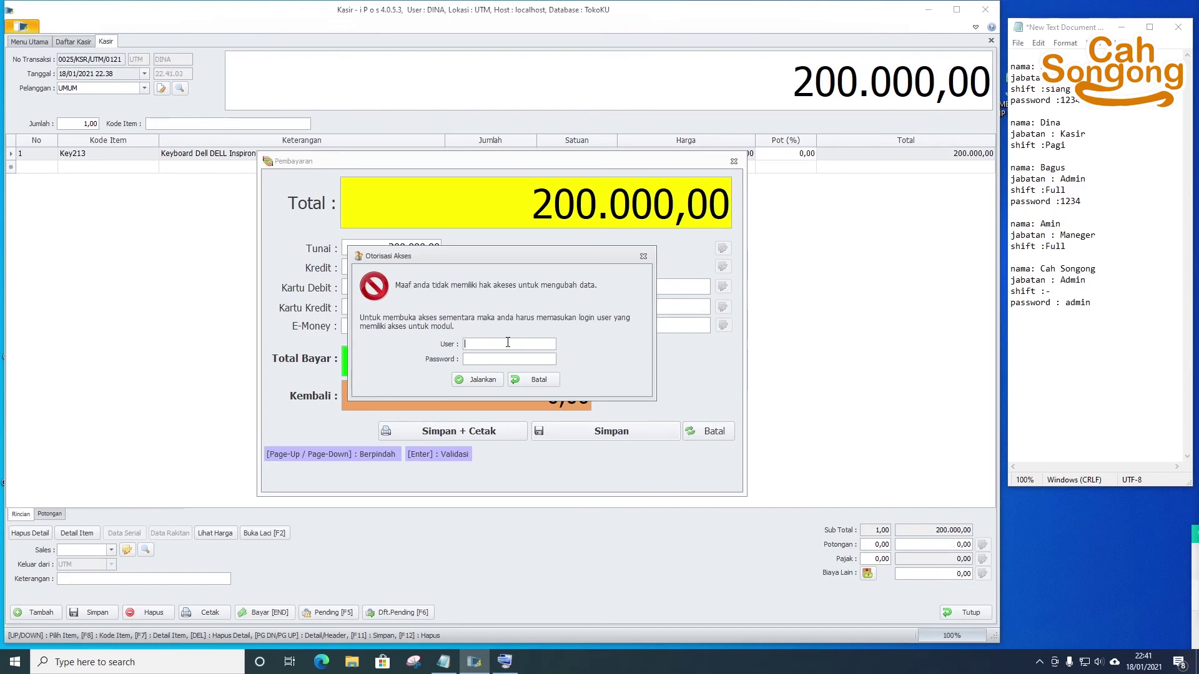
# - Authorize the 200.000,00 payment for sale 0025 with the admin password, save it, and start transaction 0026
pyautogui.click(478, 380)
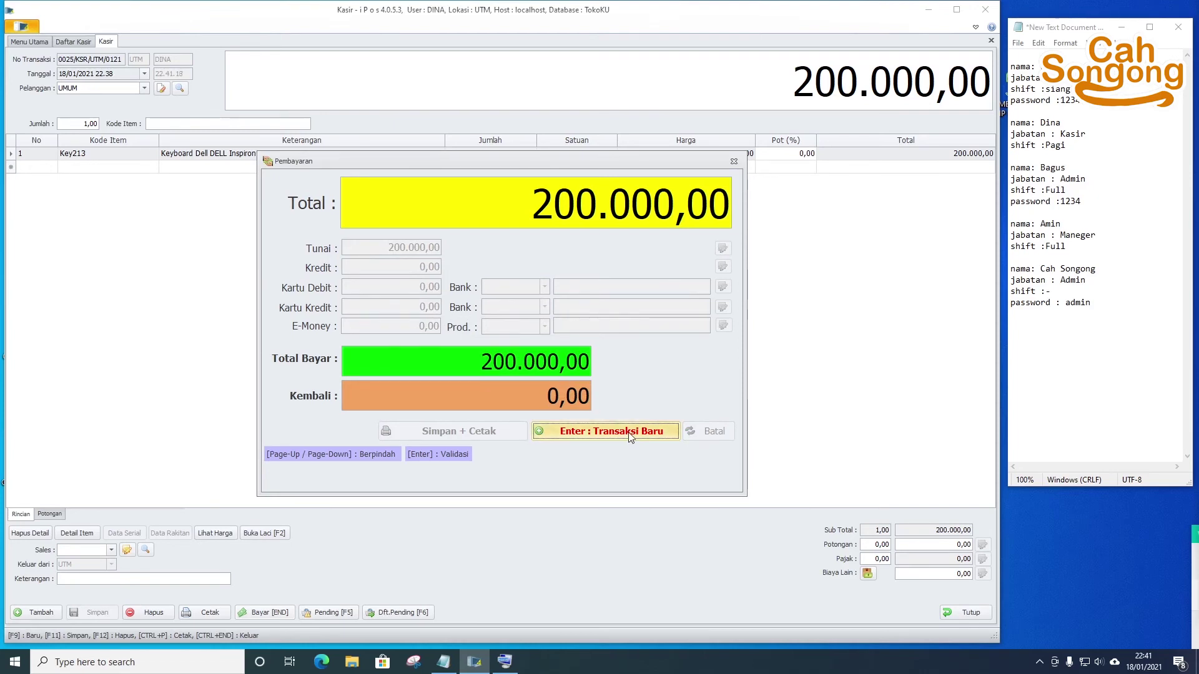
pyautogui.click(630, 432)
# - Show the Daftar Kasir list, widen the User Ubah and User Buat columns, and sort by User Ubah
pyautogui.click(74, 41)
pyautogui.click(718, 127)
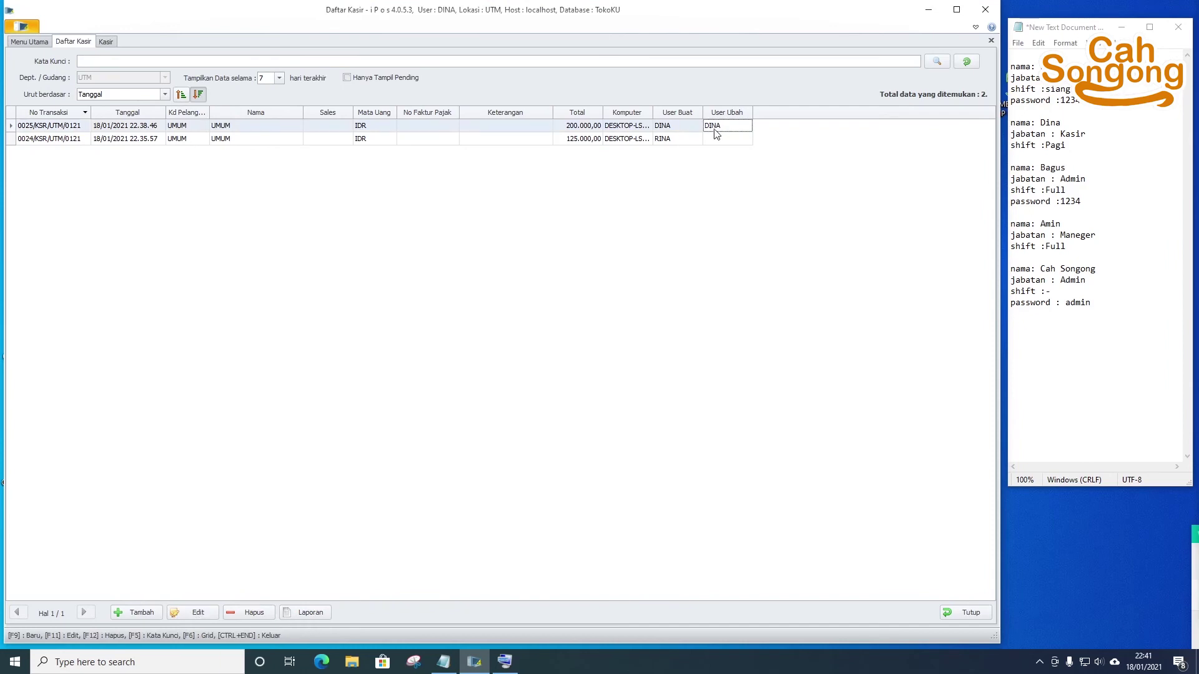
pyautogui.click(657, 127)
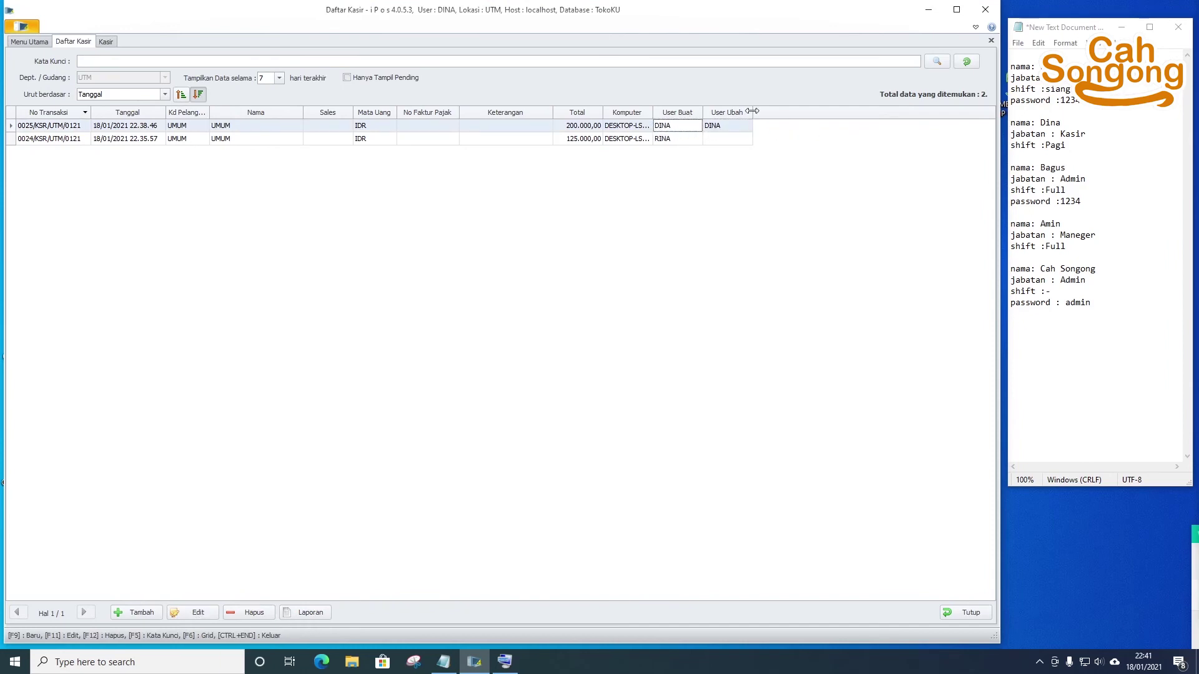
pyautogui.moveTo(753, 113); pyautogui.dragTo(794, 113)
pyautogui.click(707, 113)
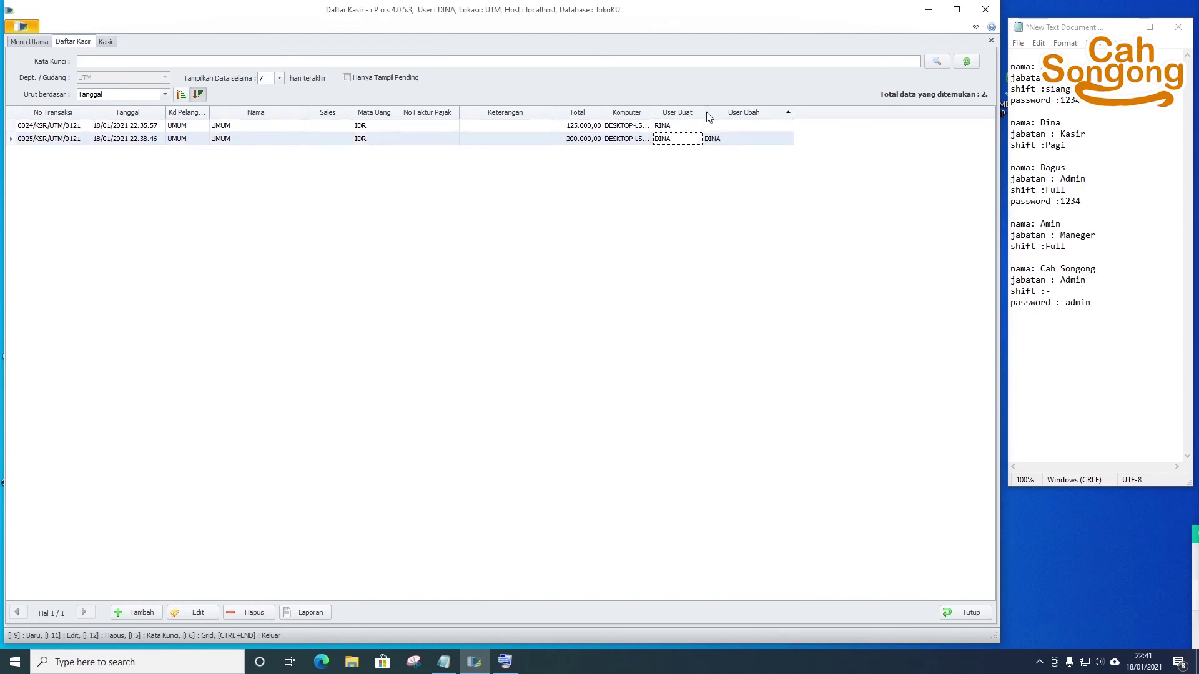
pyautogui.moveTo(703, 112); pyautogui.dragTo(710, 112)
# - Search Kode Item 'key' and add the key logiteck 2 keyboard to sale 0026
pyautogui.click(106, 41)
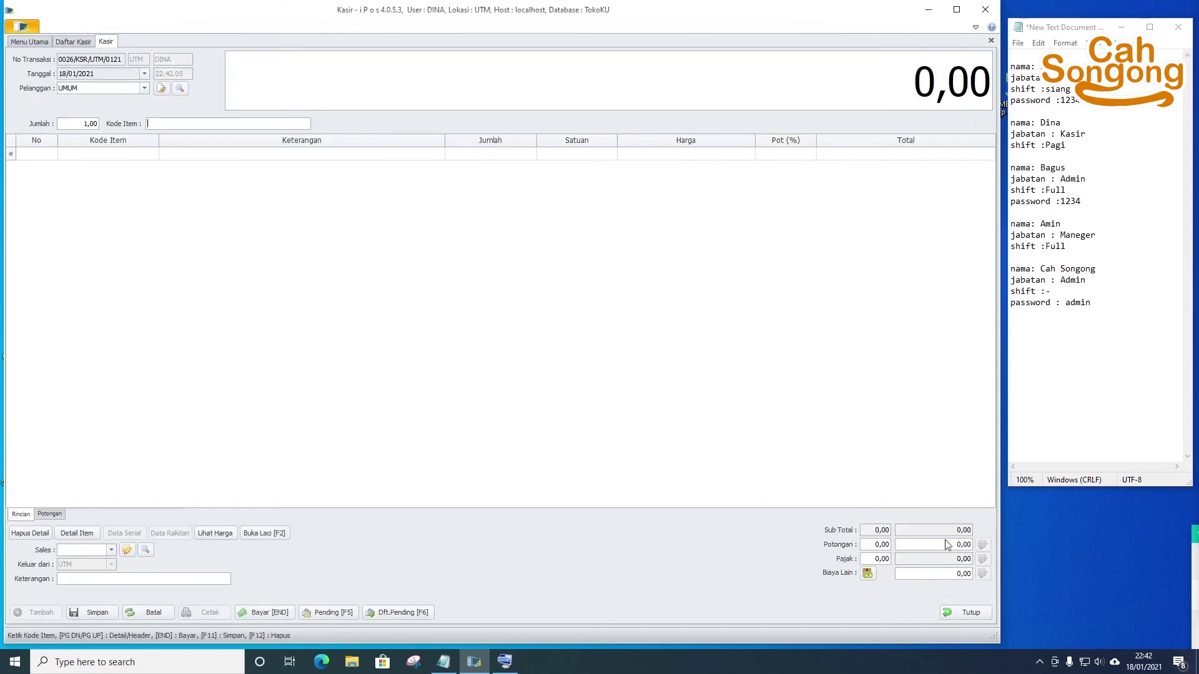
pyautogui.click(68, 42)
pyautogui.click(105, 42)
pyautogui.write('key')
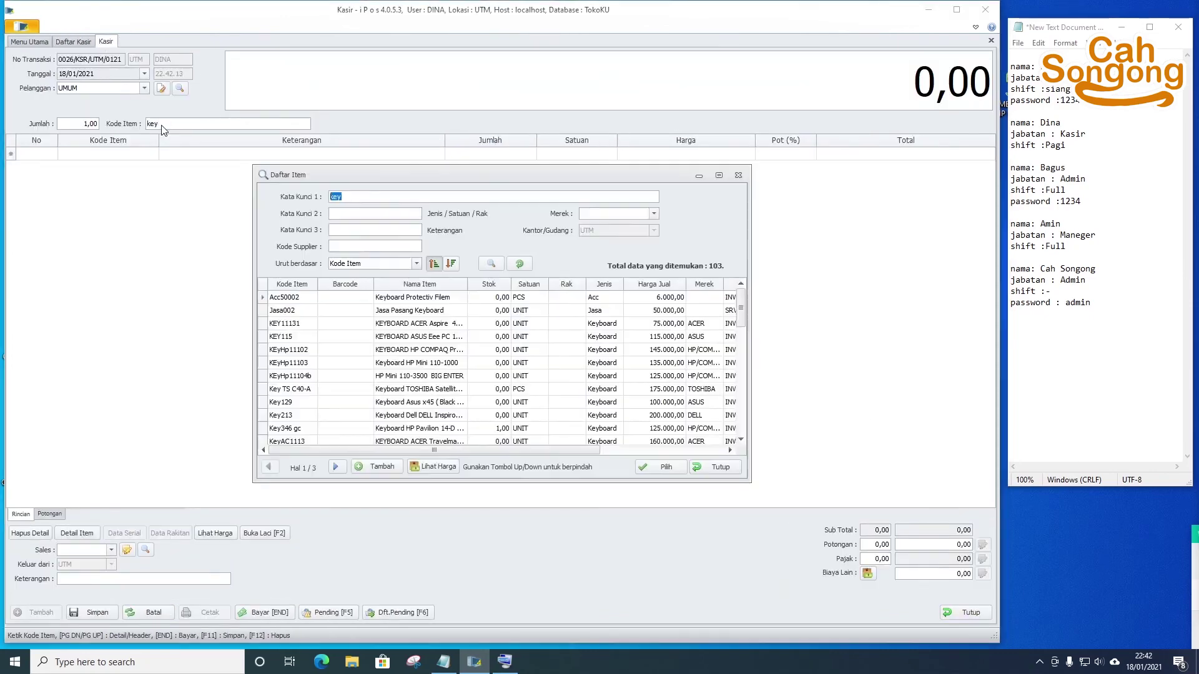
pyautogui.press('Return')
pyautogui.scroll(-5, 546, 318)
pyautogui.click(335, 467)
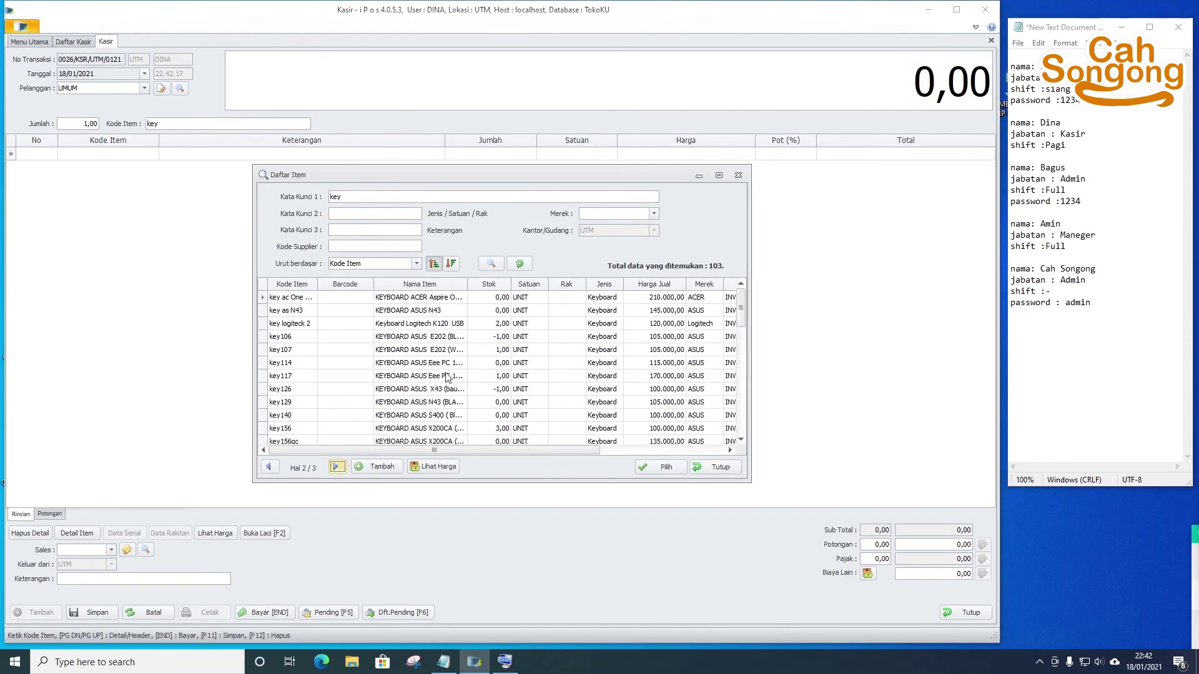
pyautogui.click(491, 323)
pyautogui.click(662, 468)
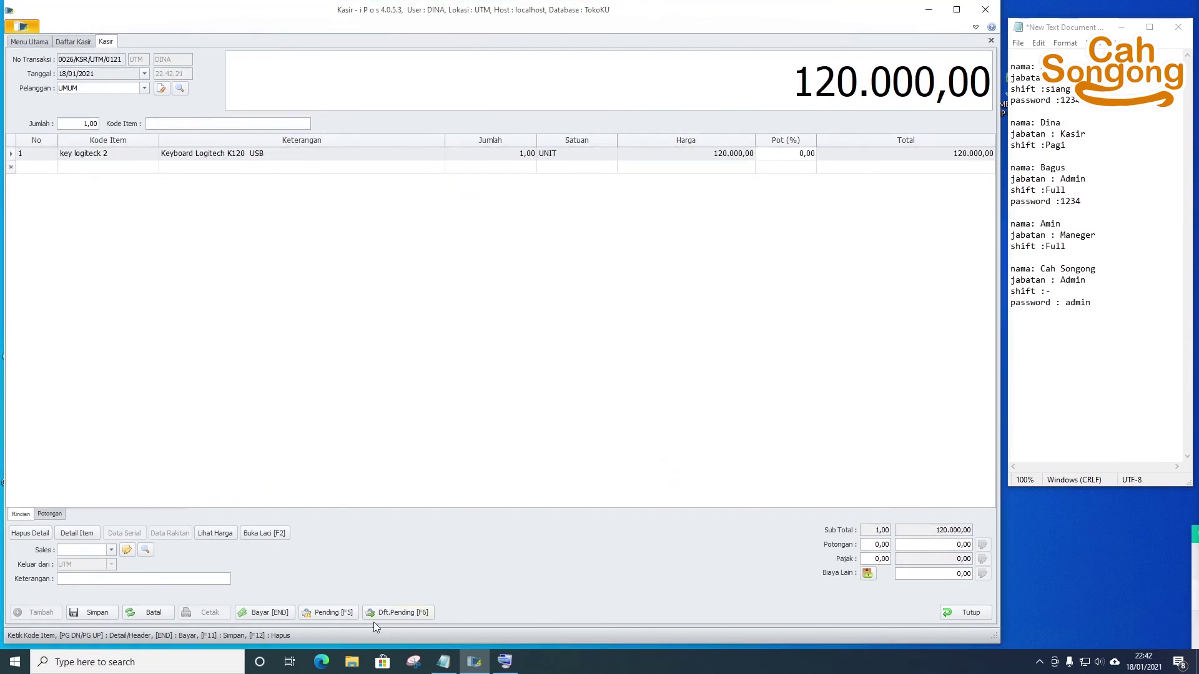
# - Pay 120000 in cash, save the sale, and start new transaction 0027
pyautogui.click(265, 613)
pyautogui.write('1200000,00')
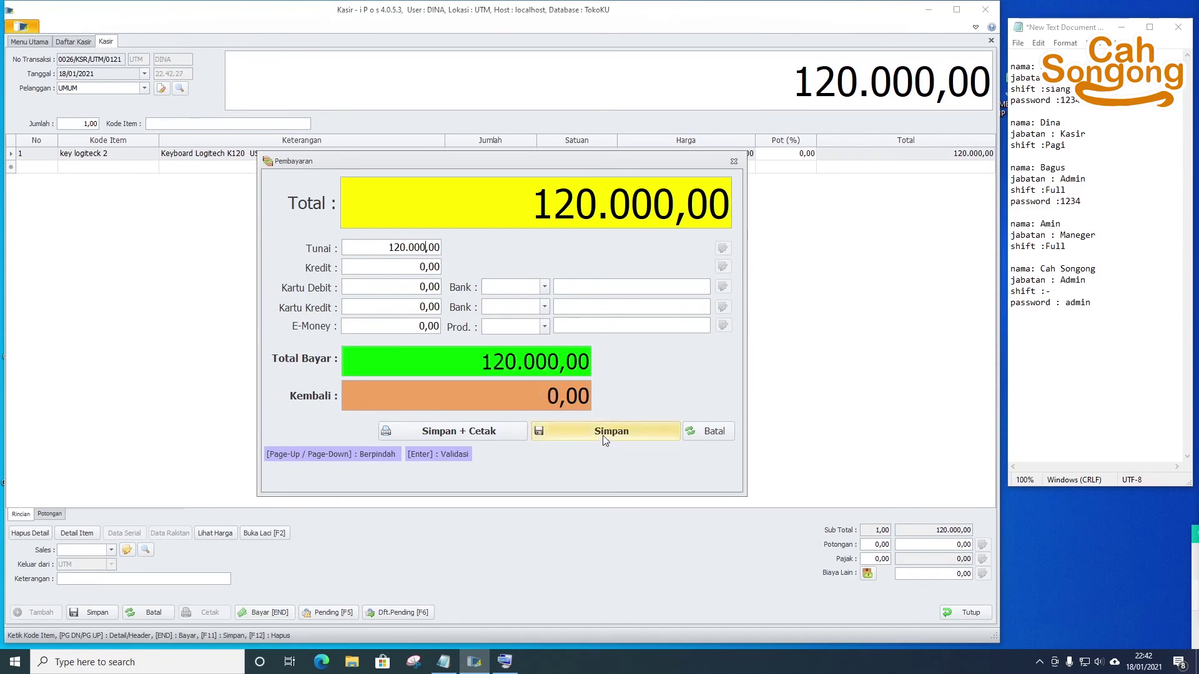
pyautogui.click(603, 432)
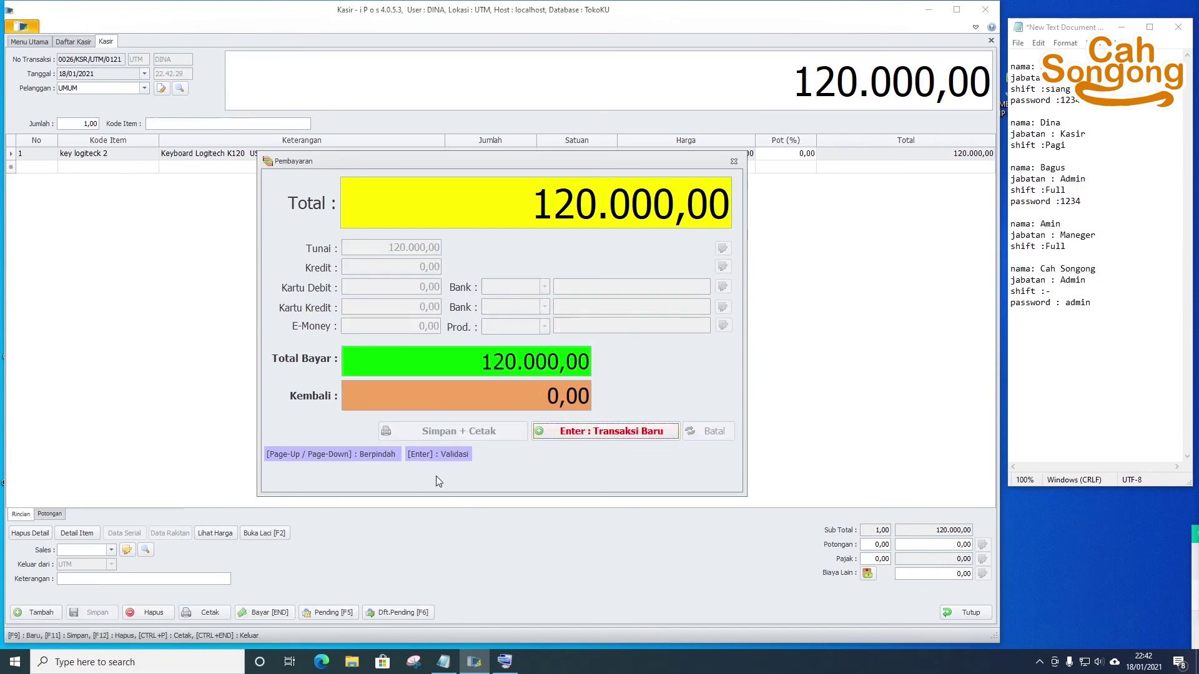
pyautogui.click(631, 436)
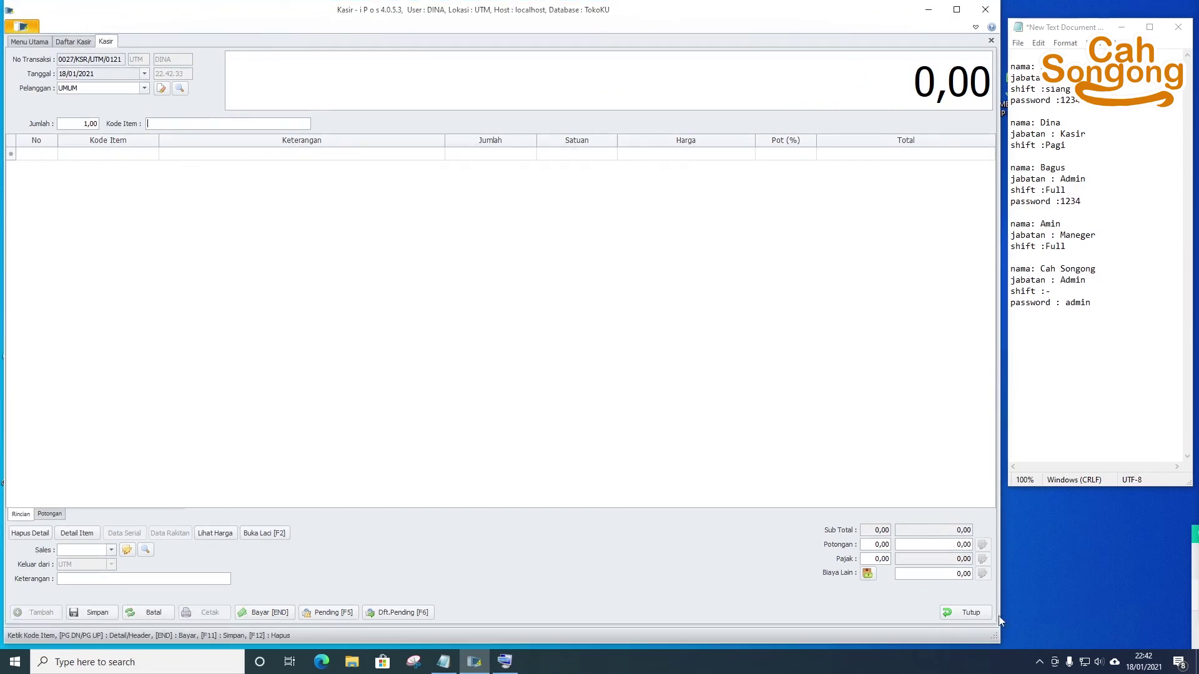
# - Close the Kasir form and log out of the cashier account
pyautogui.click(643, 373)
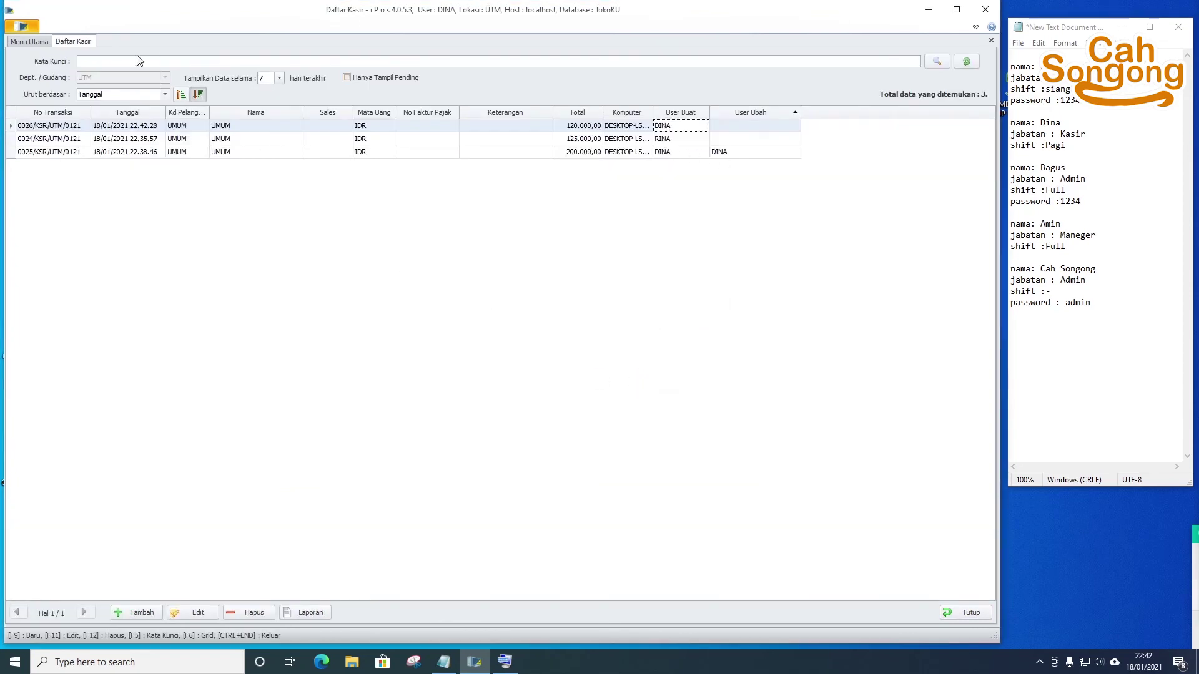
pyautogui.click(22, 28)
pyautogui.click(55, 107)
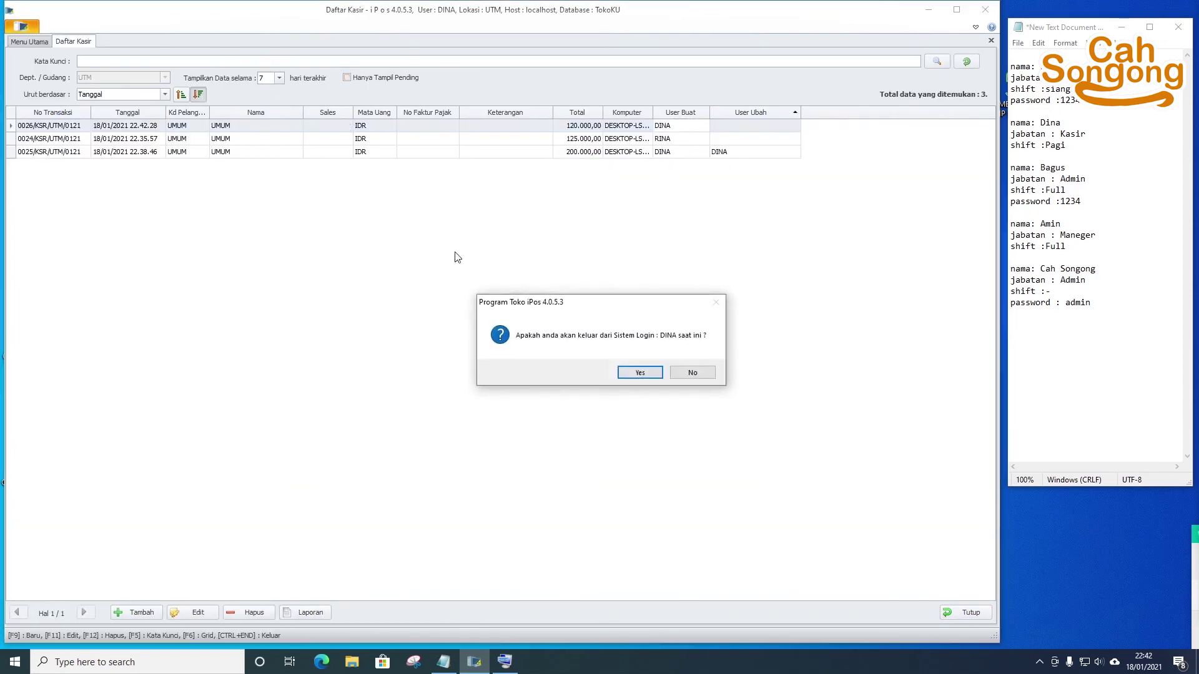
pyautogui.click(635, 375)
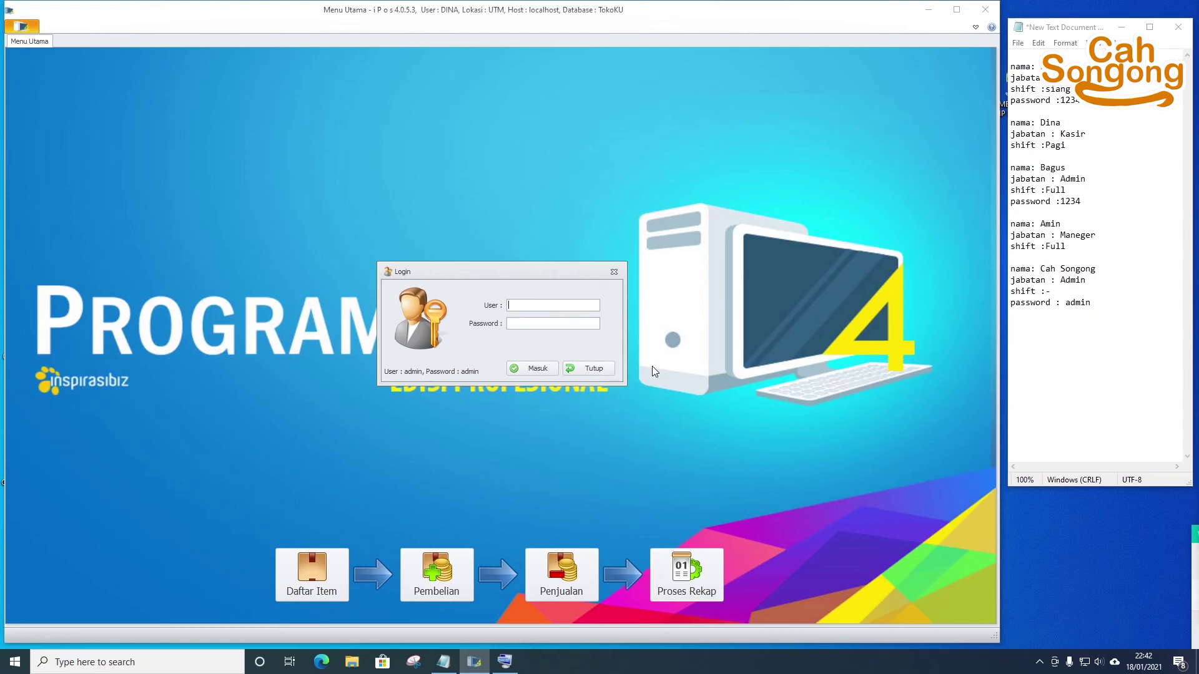
# - Log in with the admin account's password and accept the program usage notice
pyautogui.press('Tab')
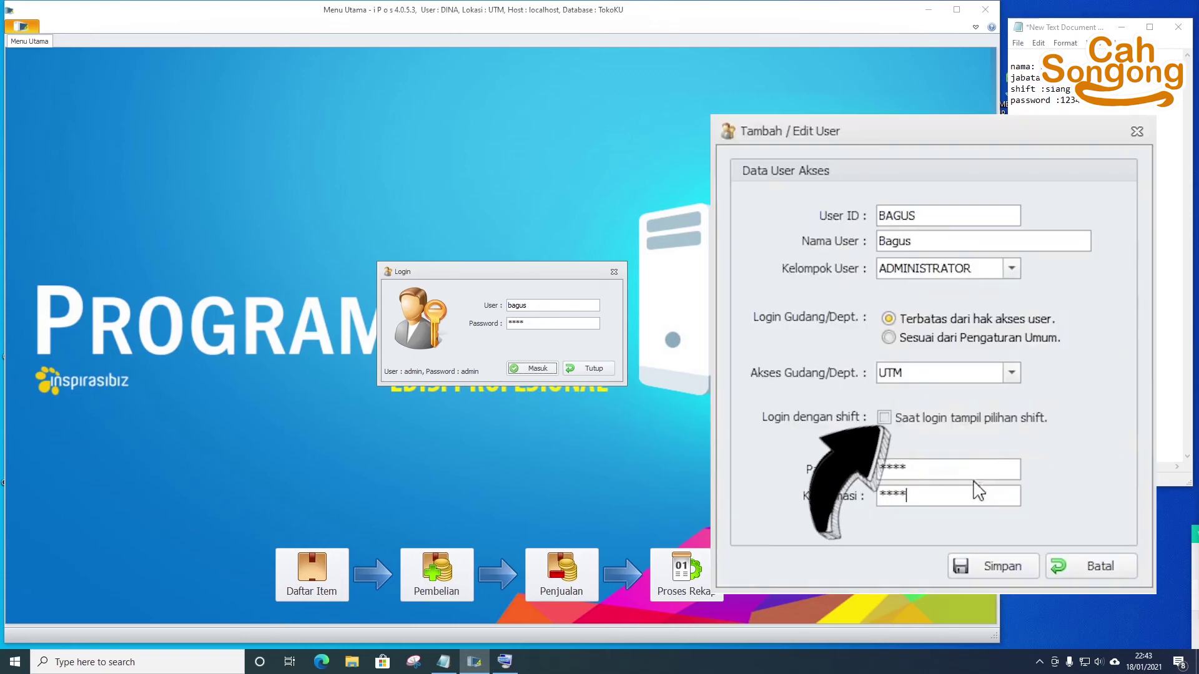
pyautogui.click(532, 369)
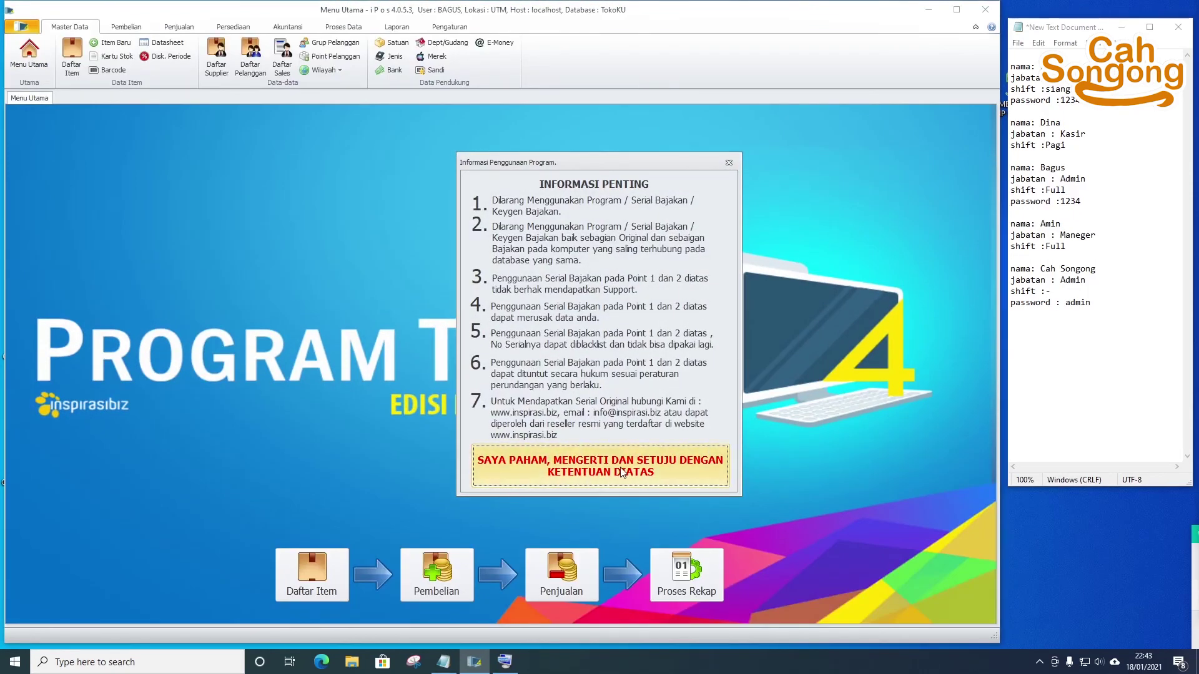
pyautogui.click(593, 474)
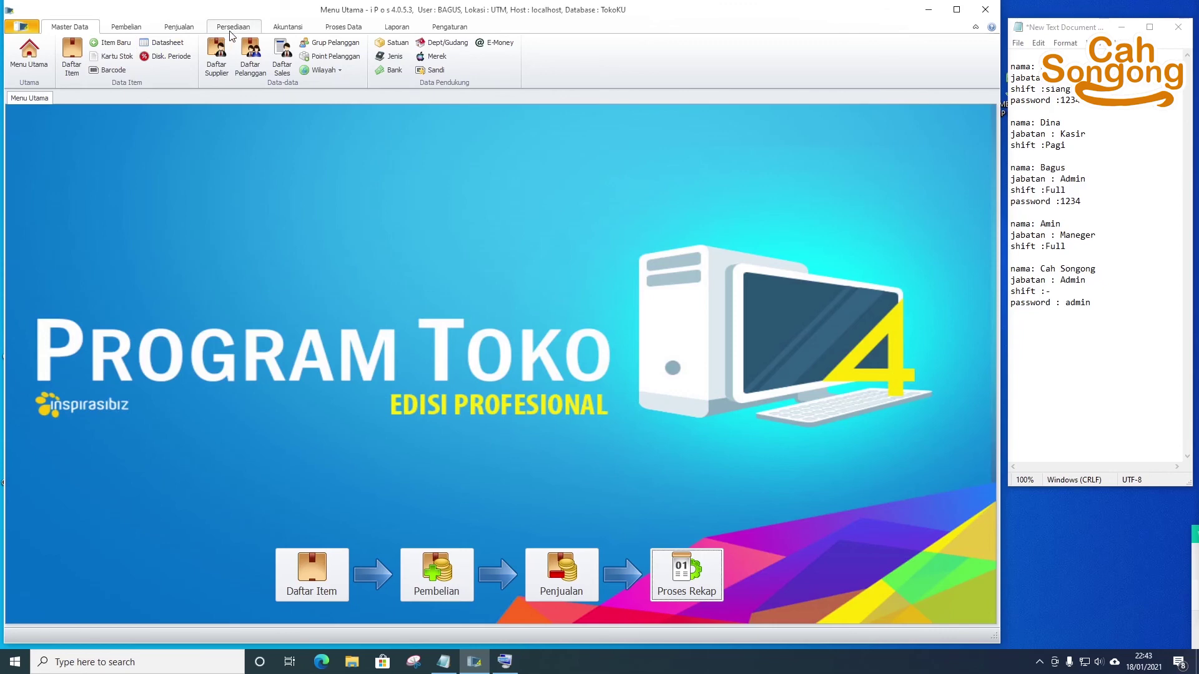
# - From the sales menu, open Daftar Kasir, select transaction 0026/KSR/UTM/0121, and edit it
pyautogui.click(177, 28)
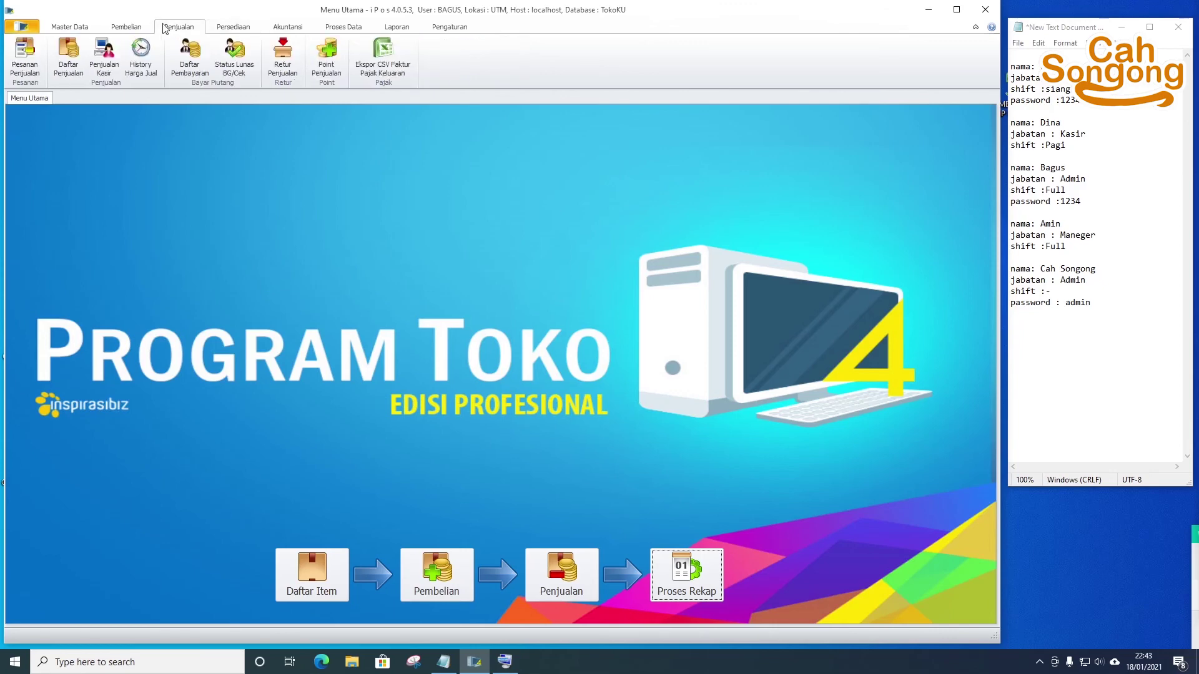
pyautogui.click(104, 57)
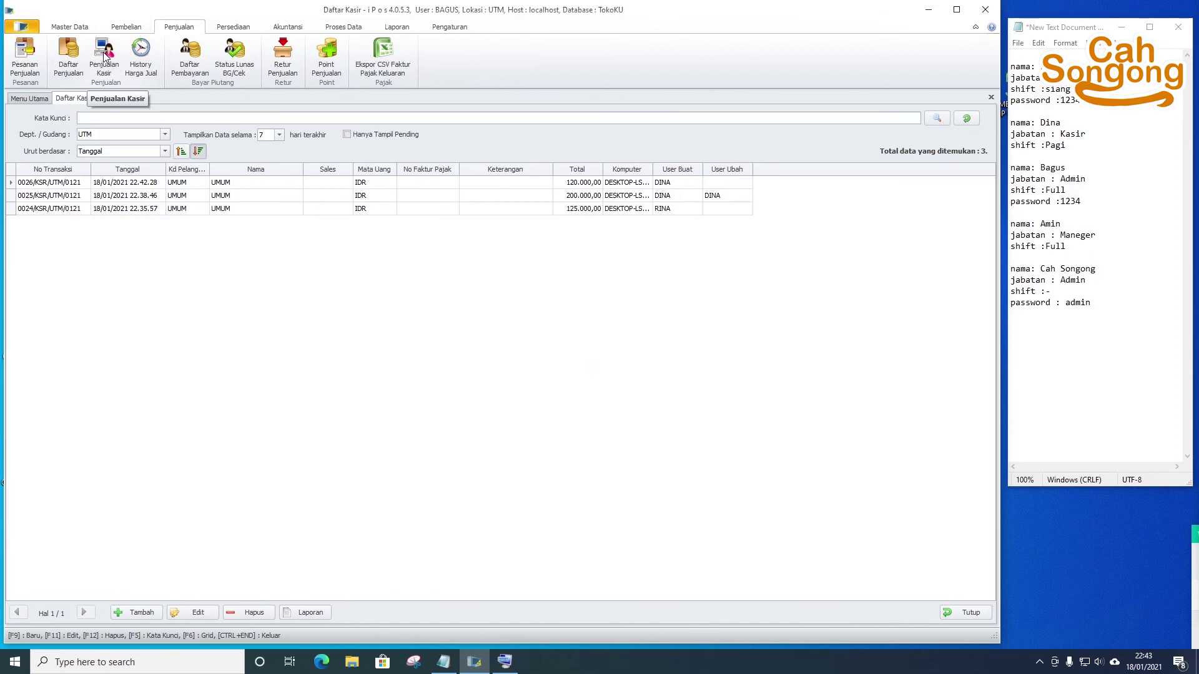
pyautogui.click(607, 209)
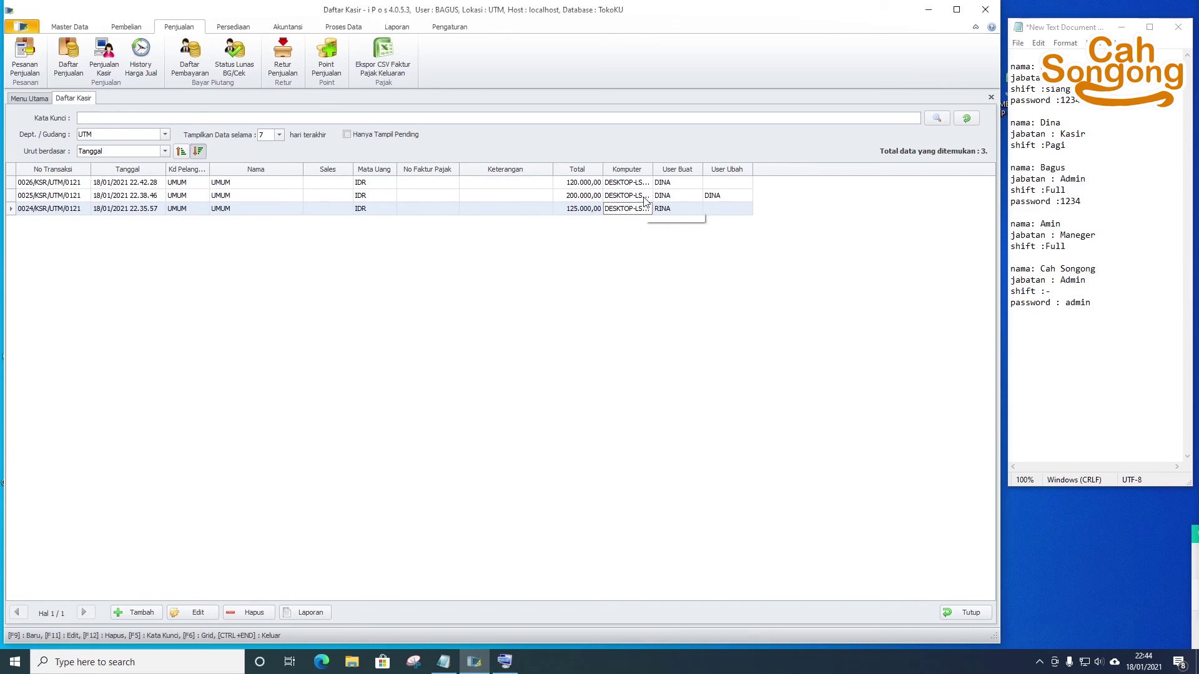
pyautogui.click(676, 183)
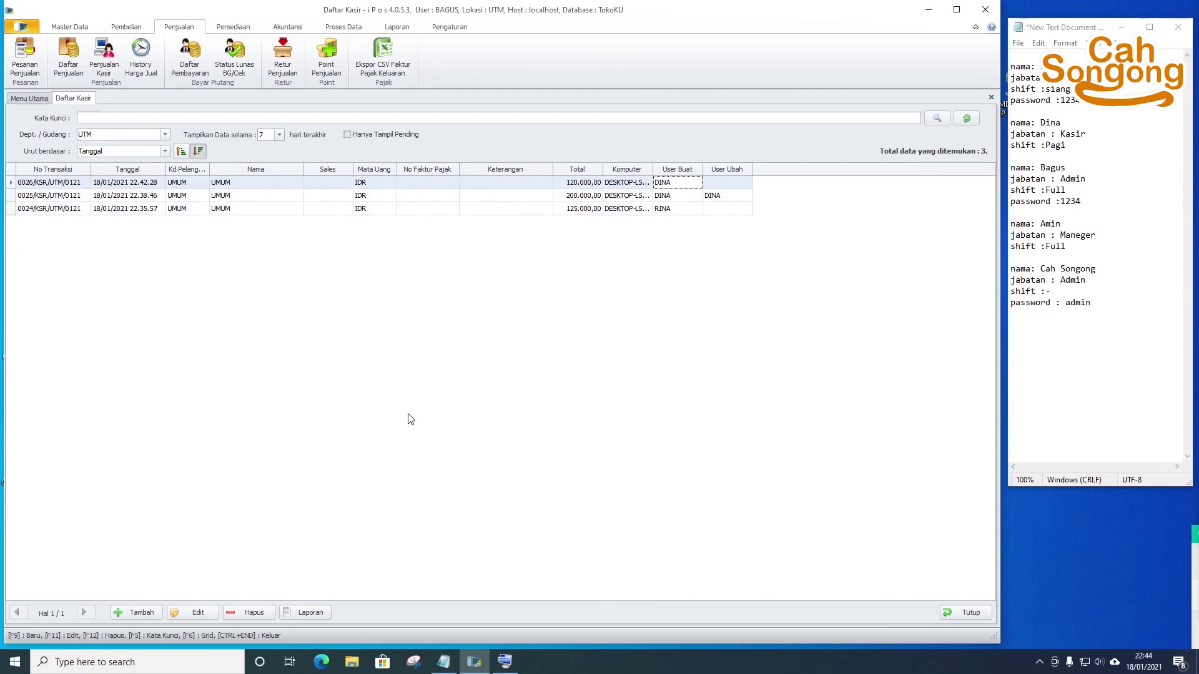
pyautogui.click(197, 613)
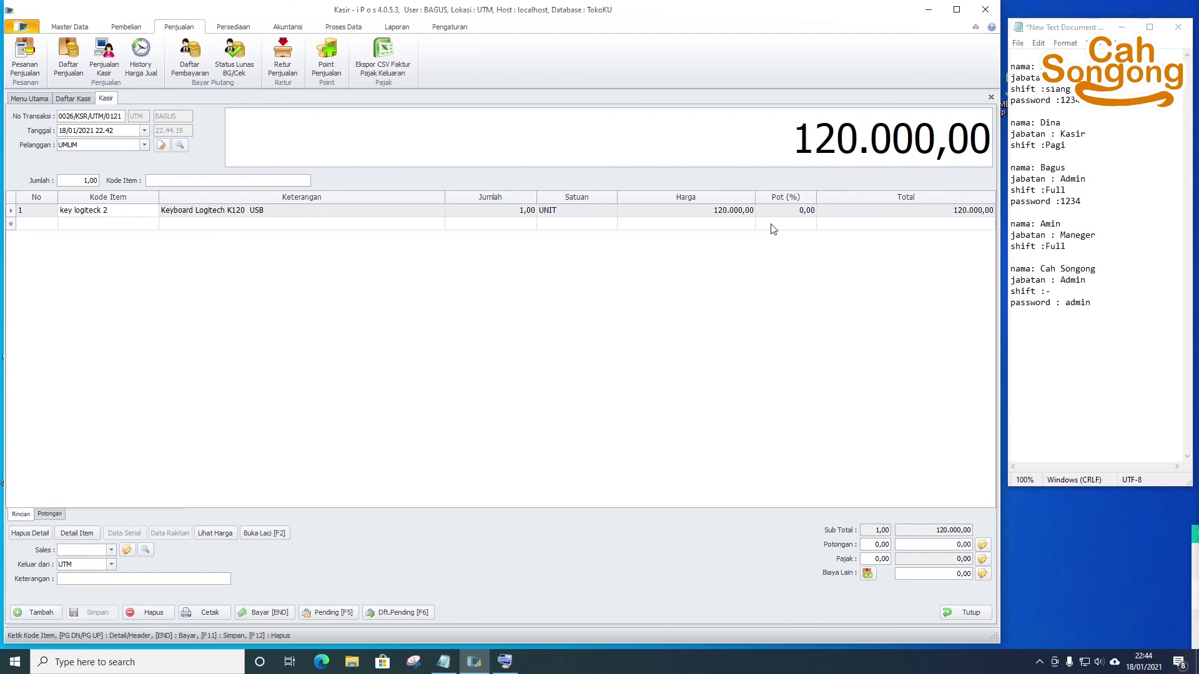
# - Delete the item line and re-add key logiteck 2 through a 'keyboard' item search
pyautogui.click(207, 215)
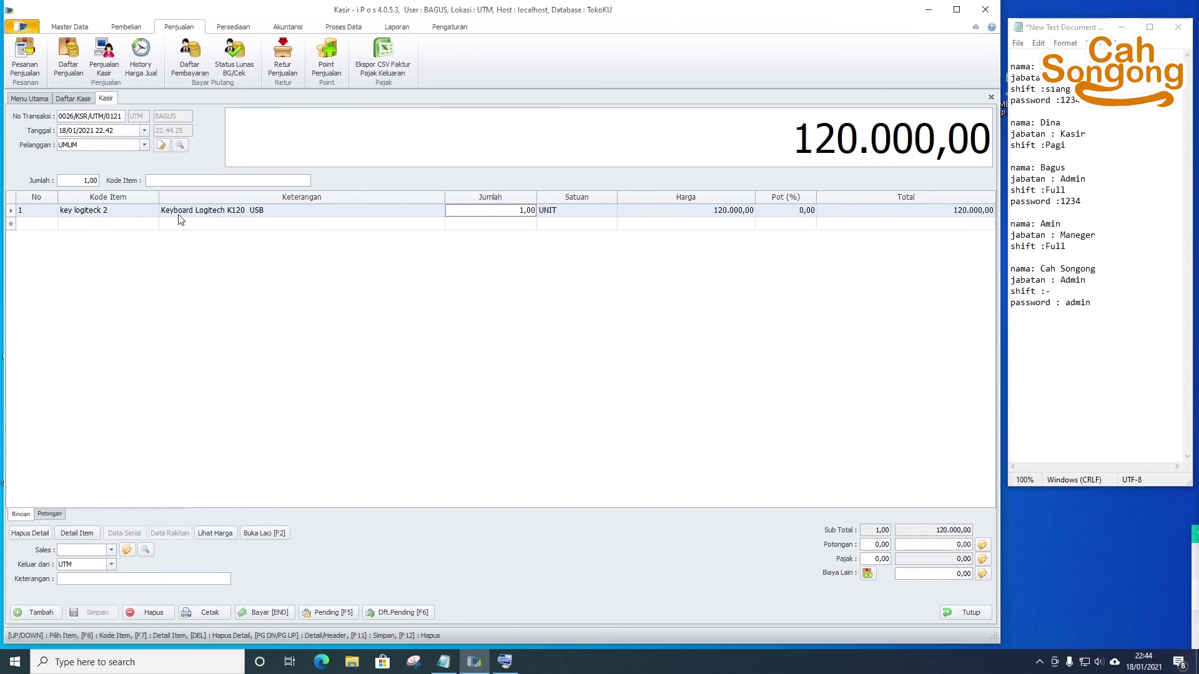
pyautogui.press('Delete')
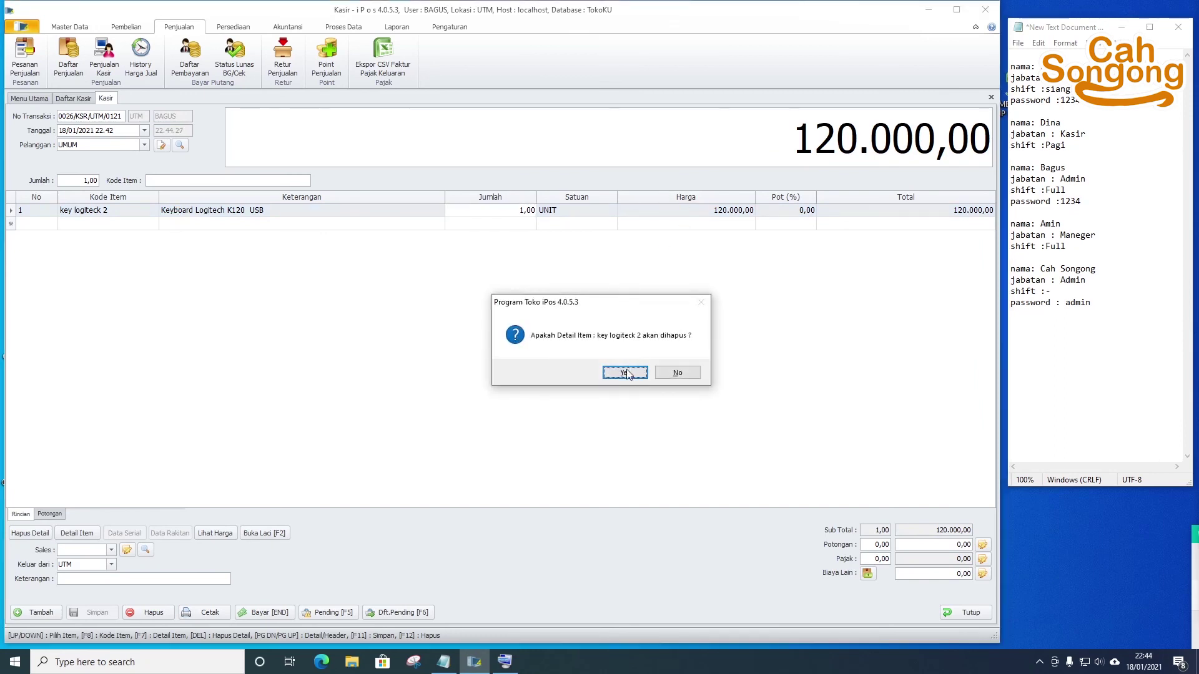
pyautogui.click(625, 373)
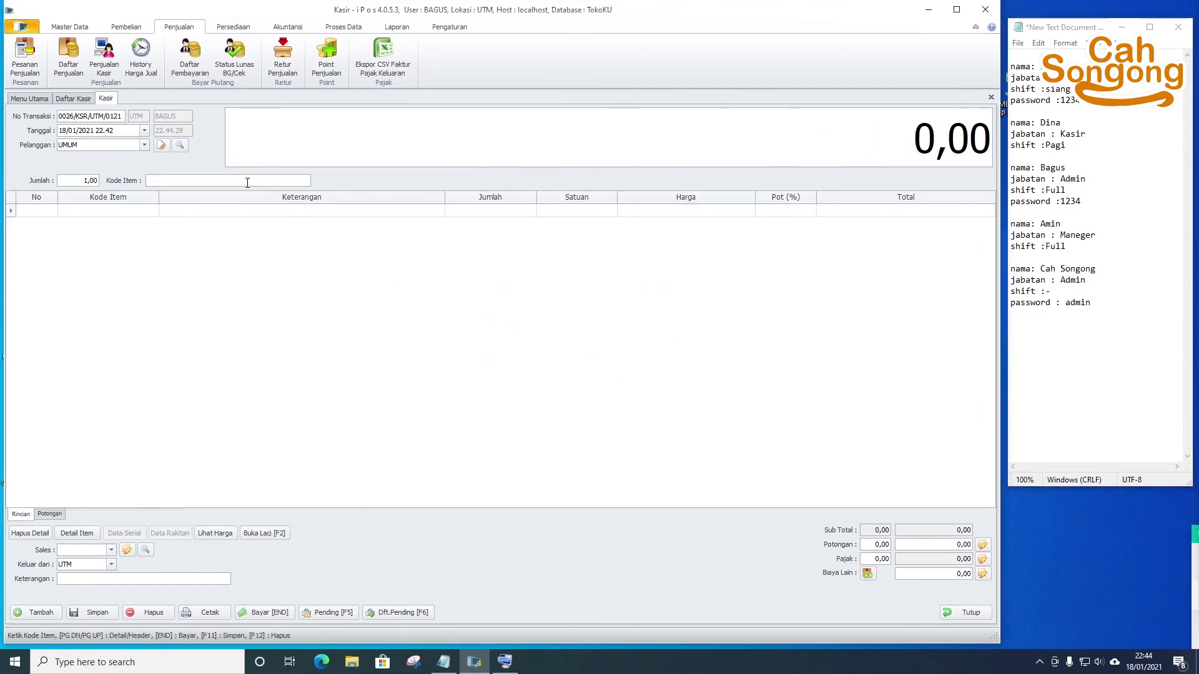
pyautogui.write('keyboard')
pyautogui.press('Return')
pyautogui.click(480, 417)
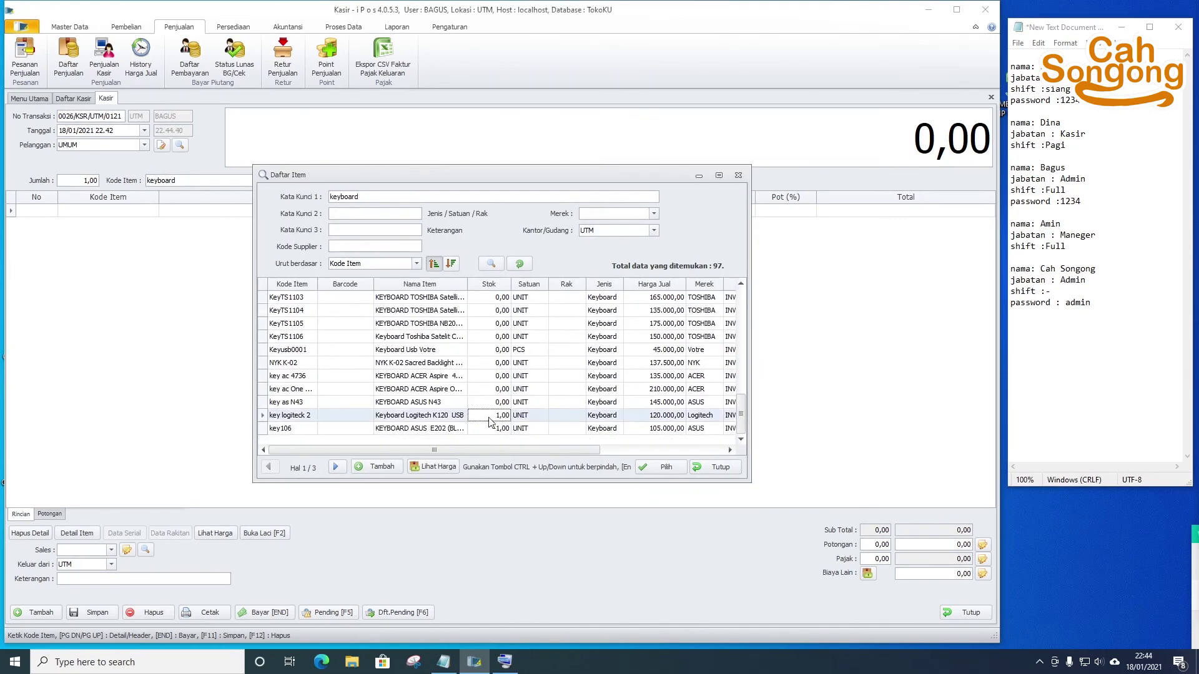
pyautogui.click(661, 467)
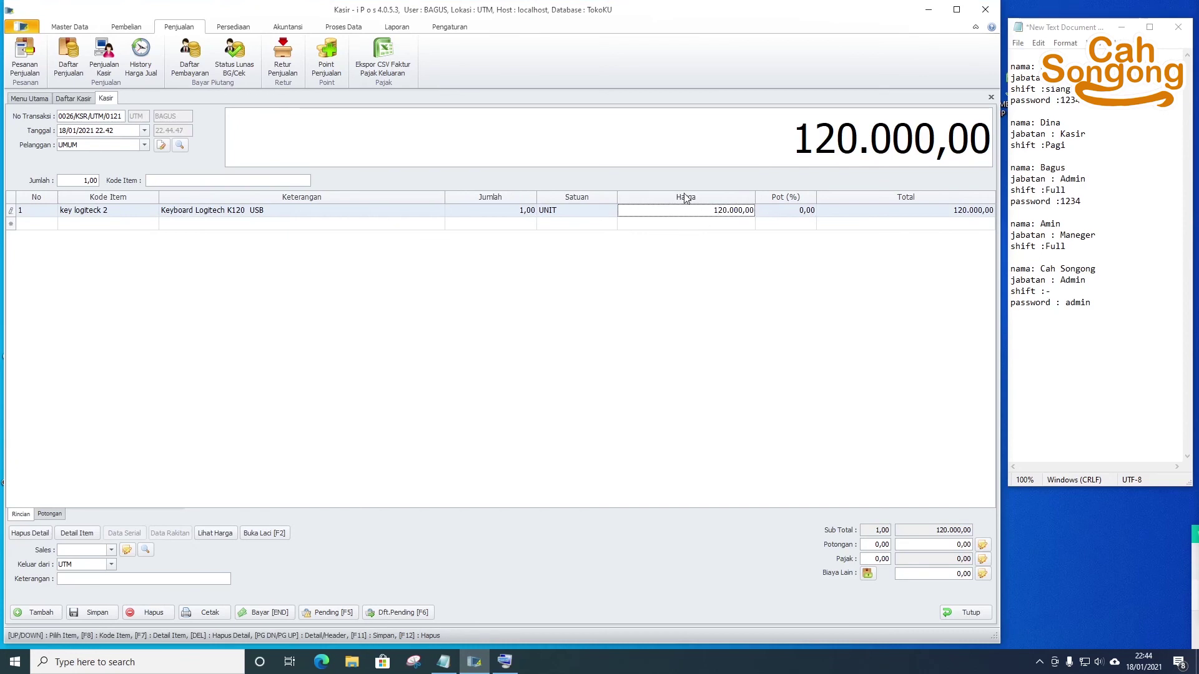
# - Set the keyboard's Harga to 140.000,00 and Pot (%) to 10, giving 126.000,00
pyautogui.click(719, 209)
pyautogui.press('BackSpace')
pyautogui.write('4')
pyautogui.press('Return')
pyautogui.click(782, 213)
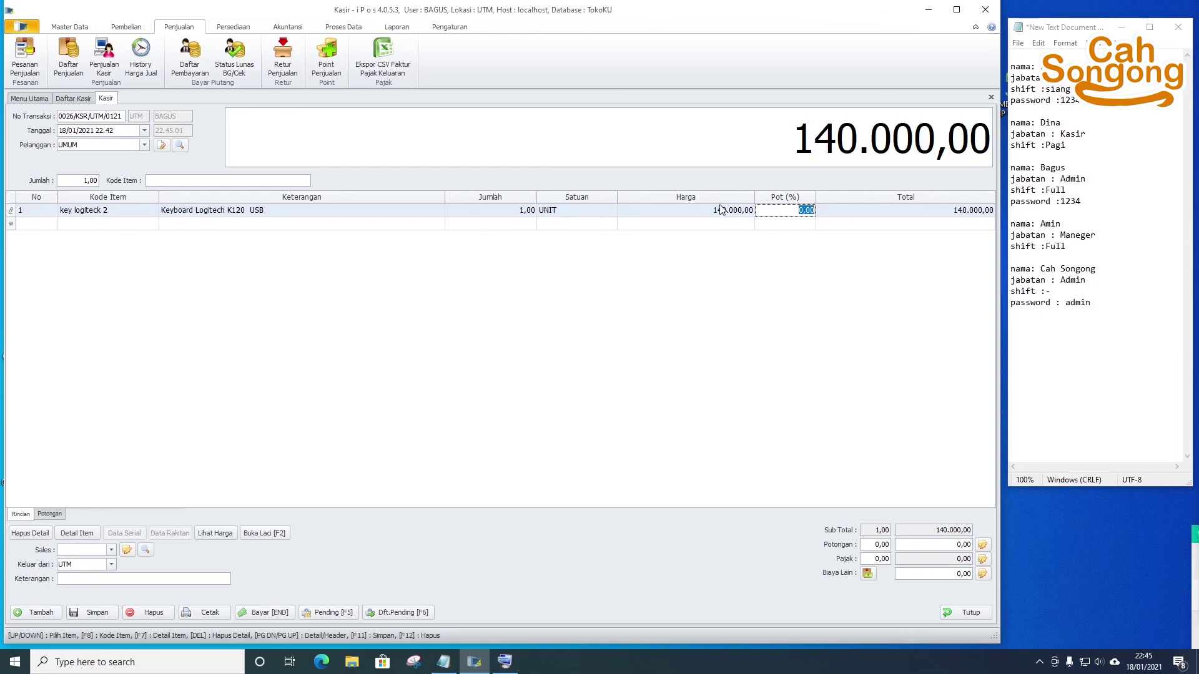
pyautogui.write('10')
pyautogui.press('Return')
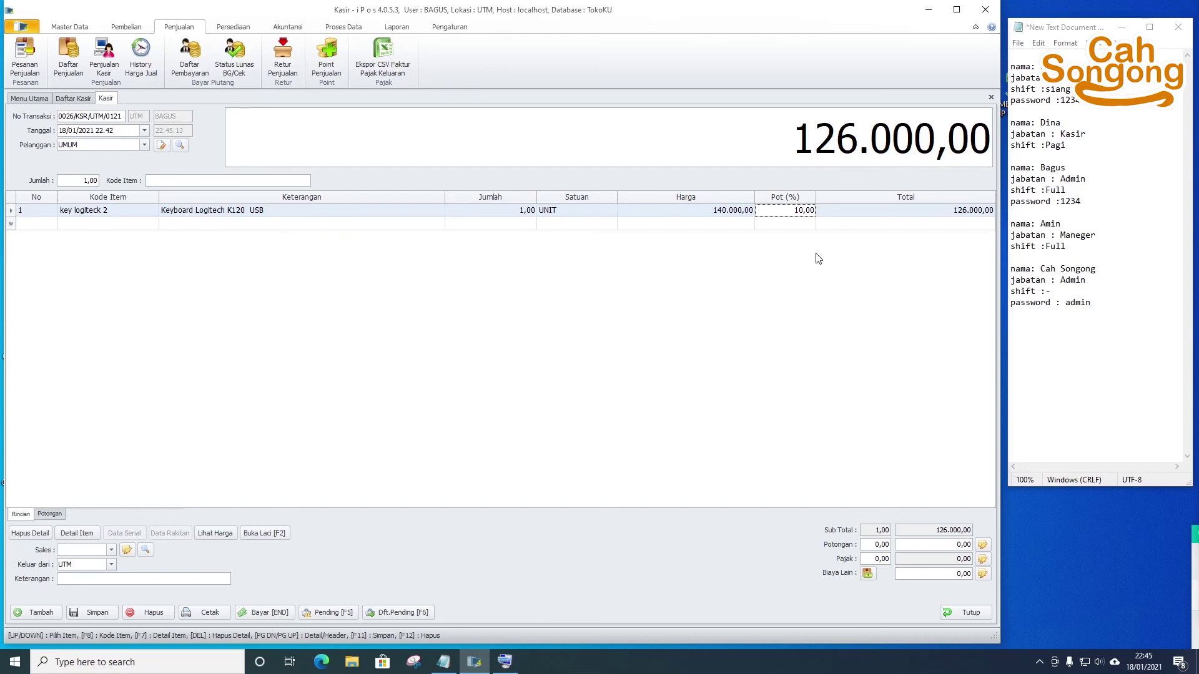
# - Pay 126.000 in cash, save edited sale 0026, and close the Kasir tab back to Daftar Kasir
pyautogui.click(268, 614)
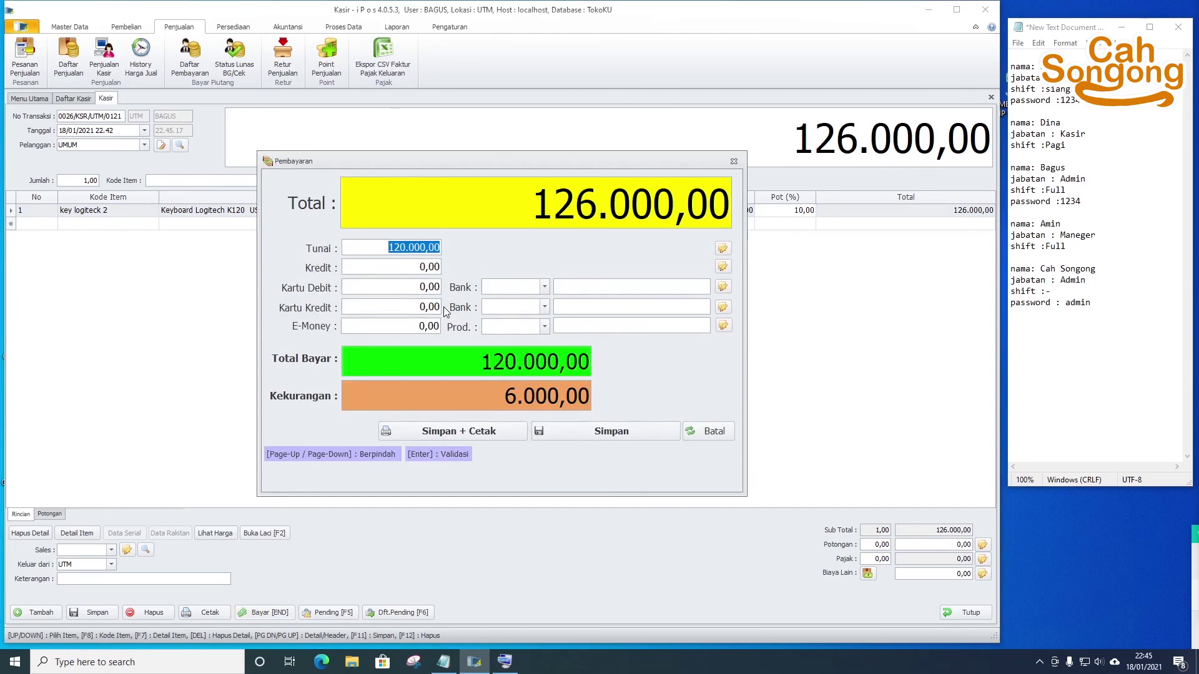
pyautogui.write('126.0')
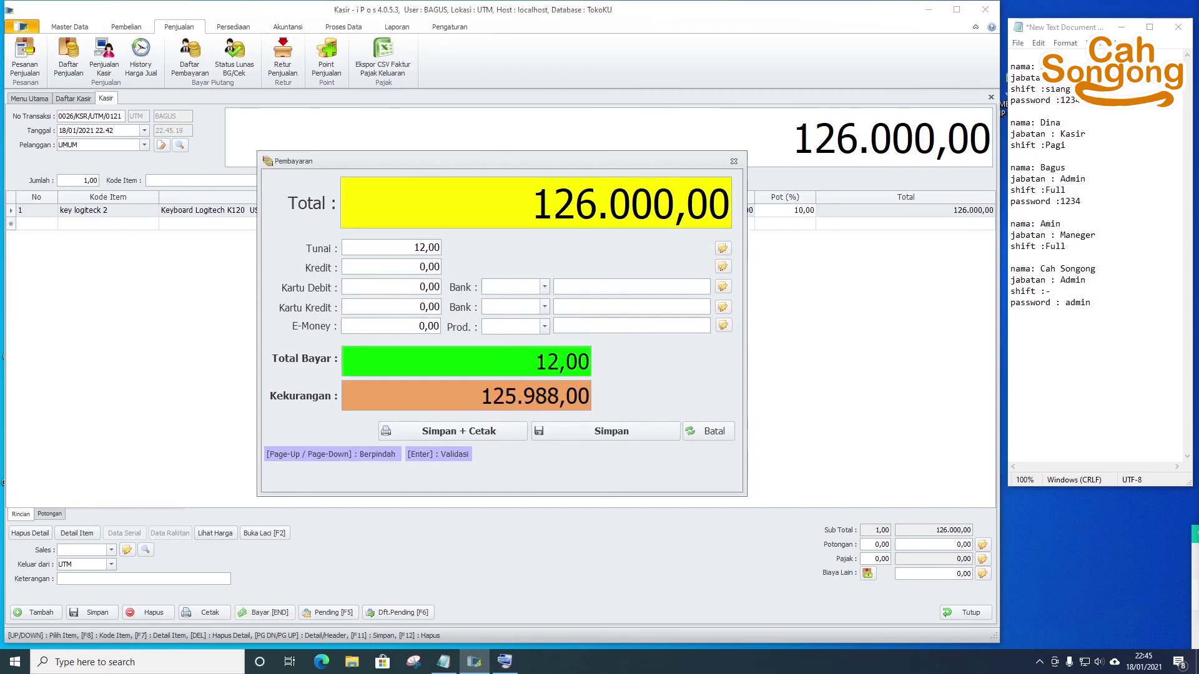
pyautogui.write('00')
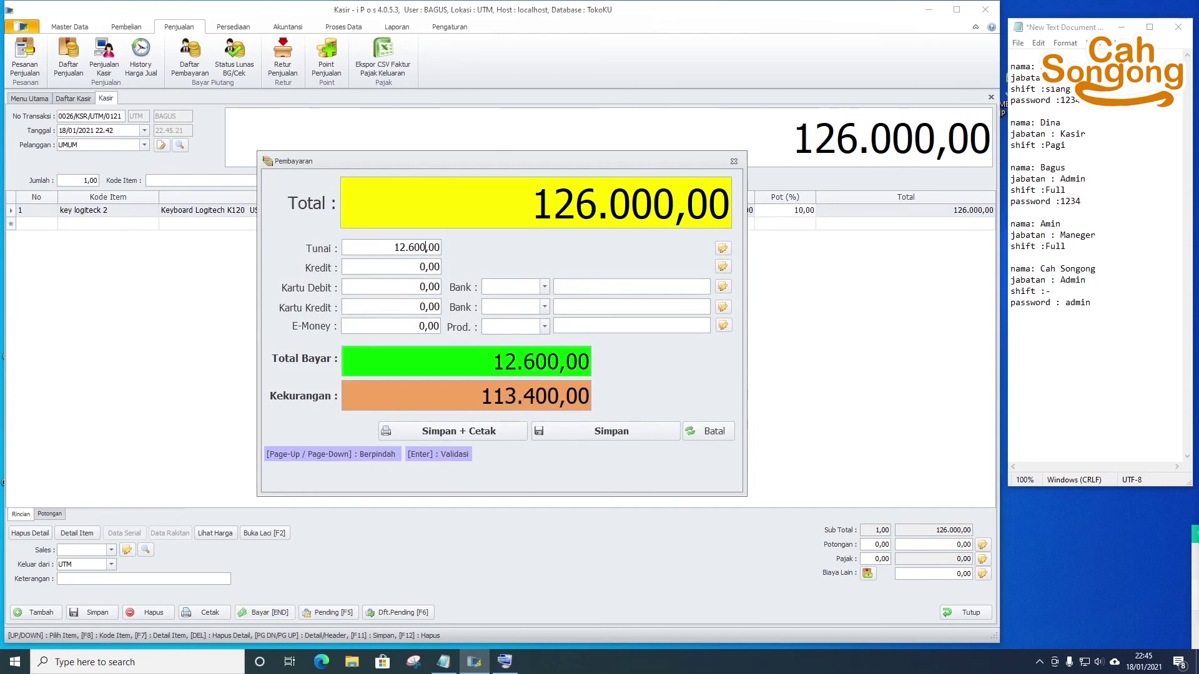
pyautogui.click(623, 432)
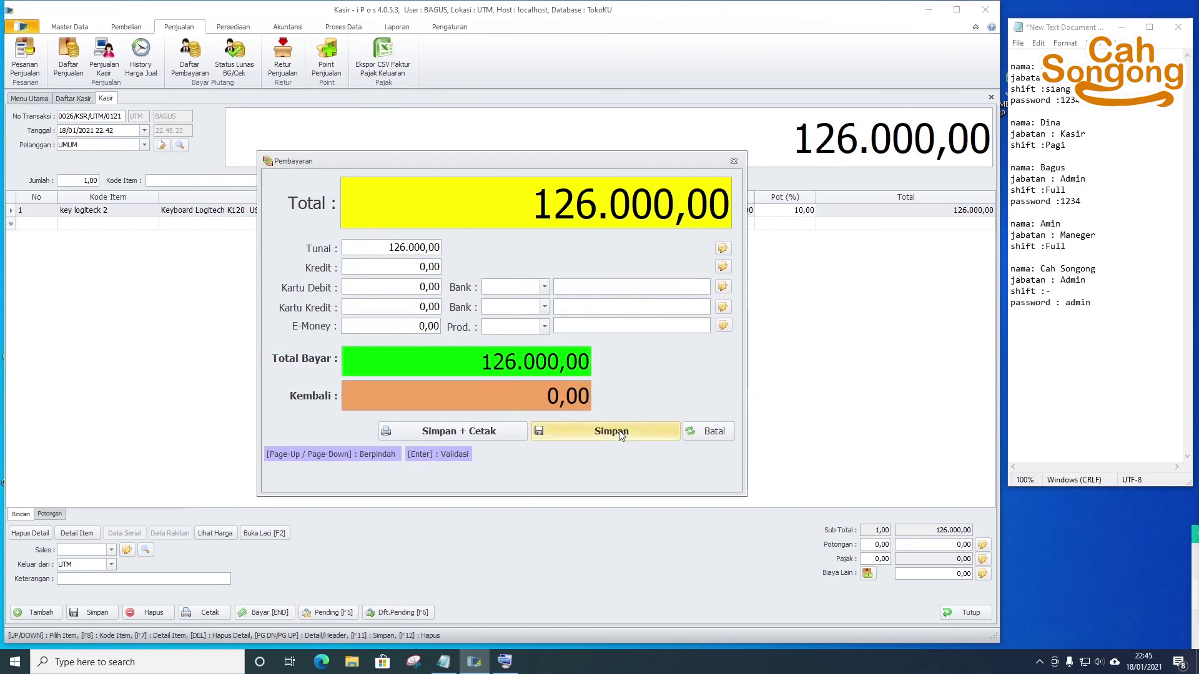
pyautogui.click(643, 432)
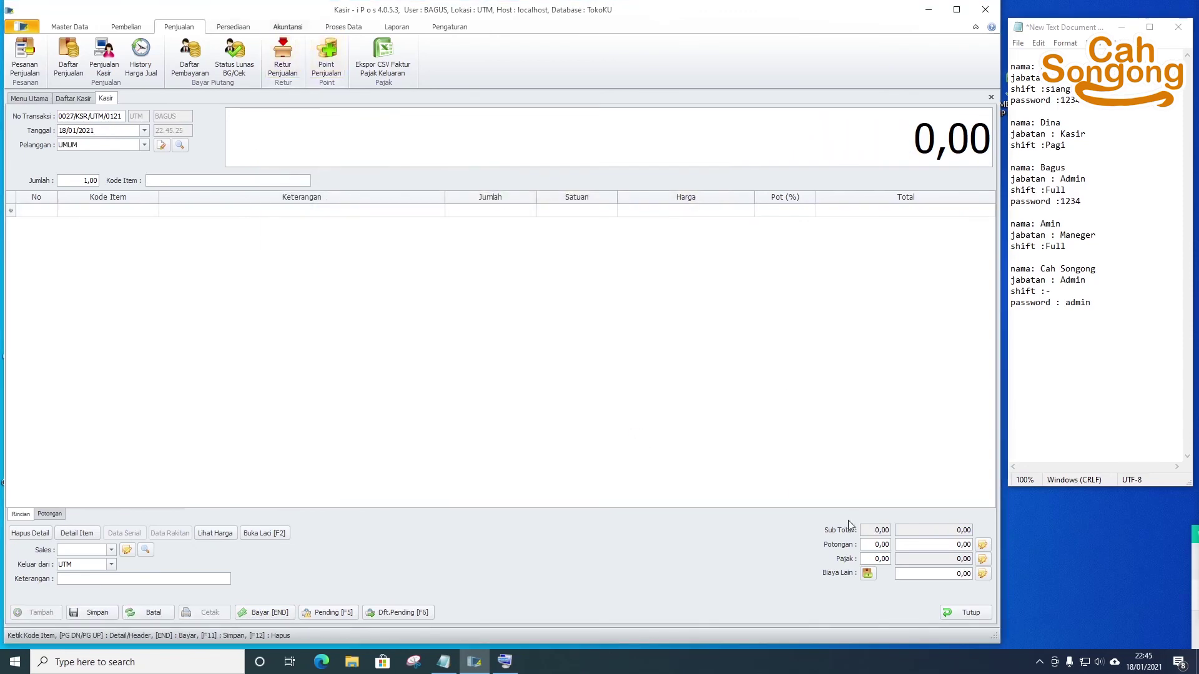
pyautogui.click(964, 614)
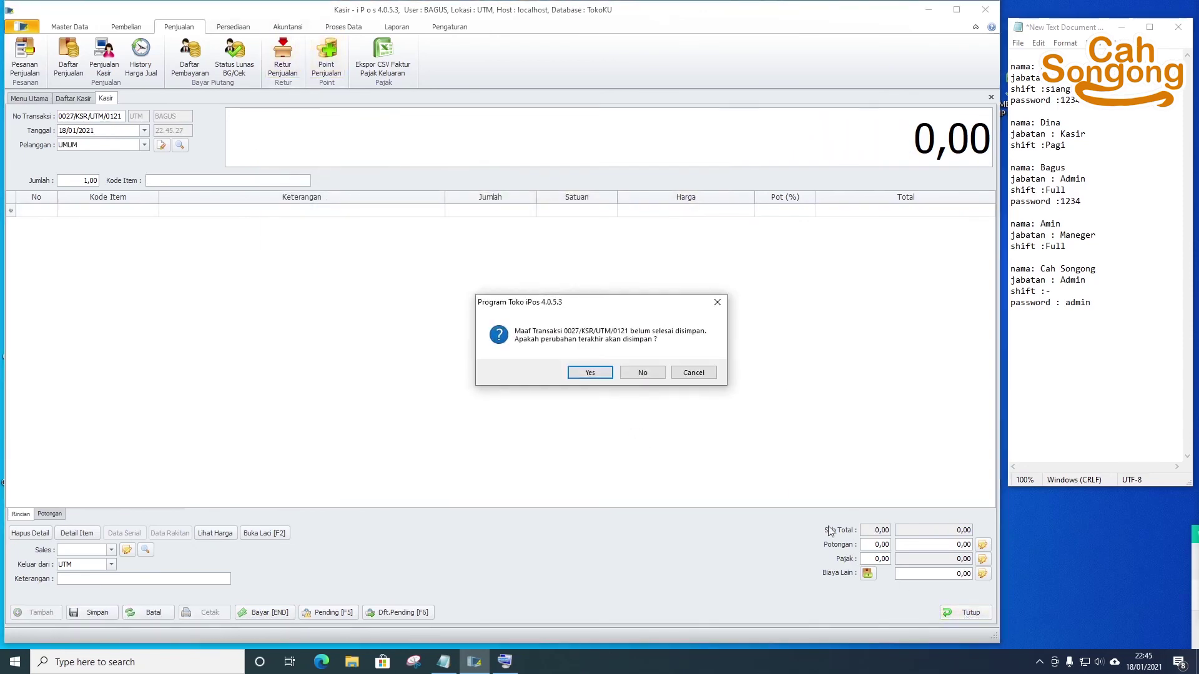
pyautogui.click(633, 376)
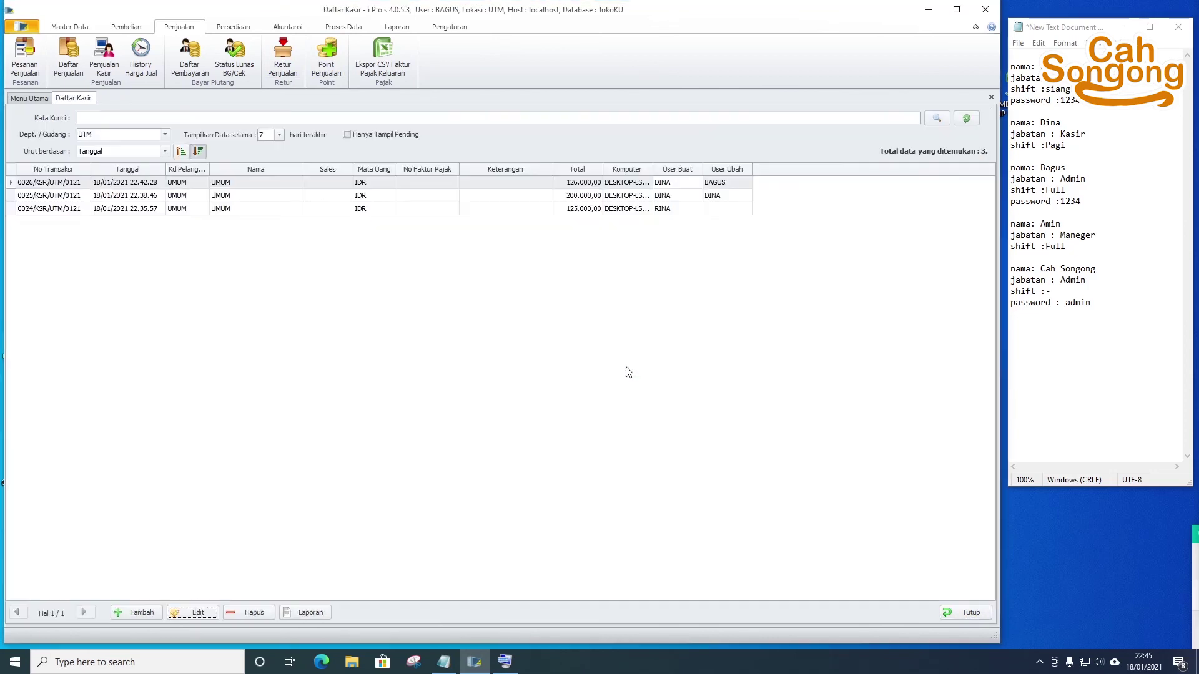